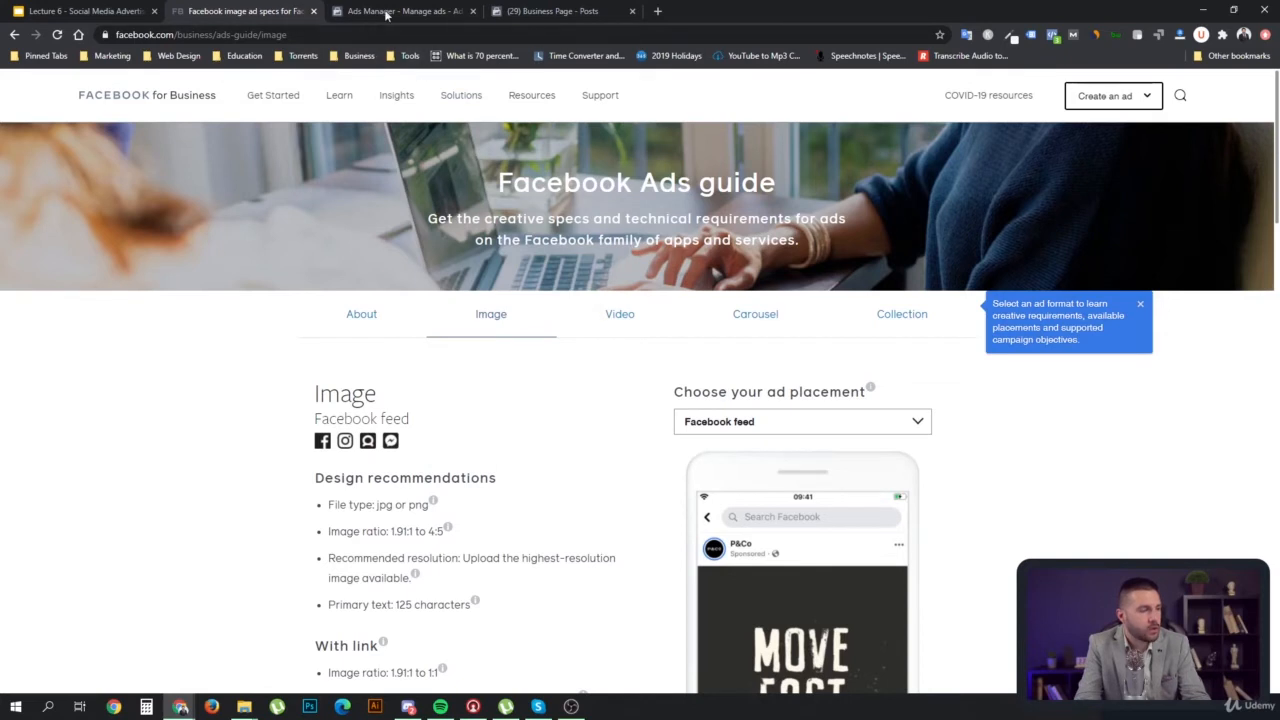
Switch to Ads Manager and create a new campaign with the Conversions objective
left_click(386, 12)
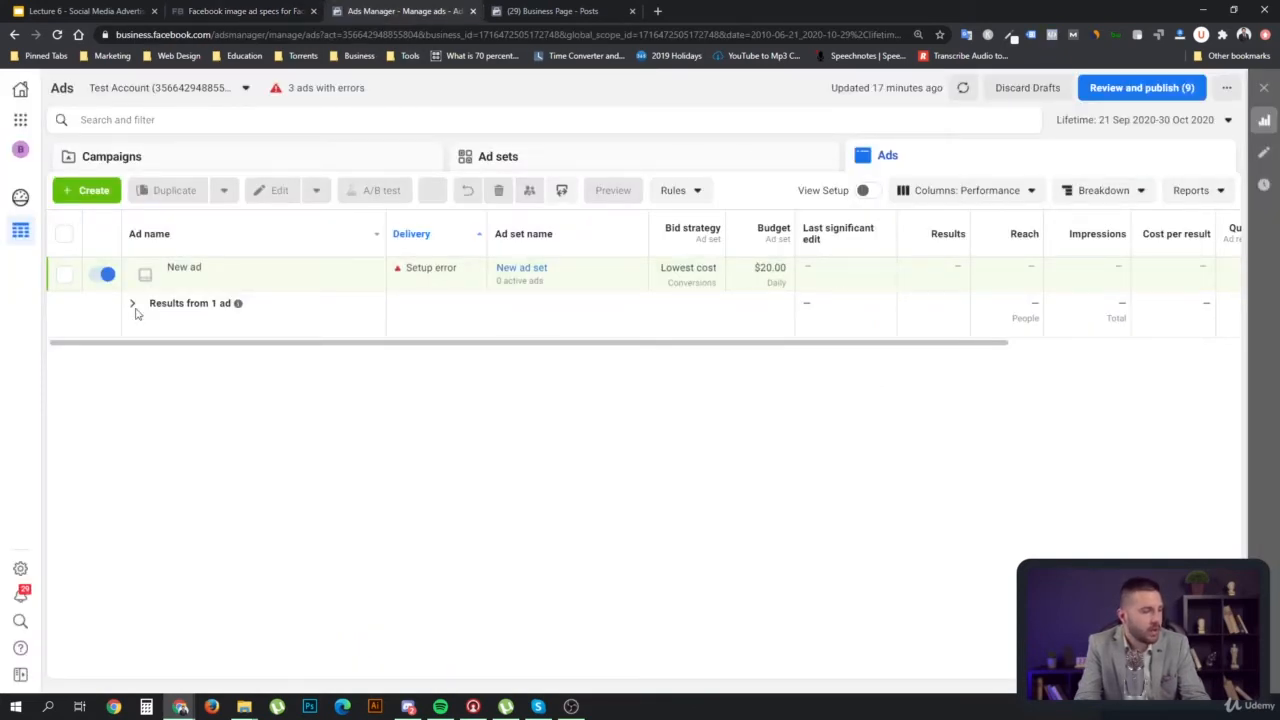
left_click(94, 191)
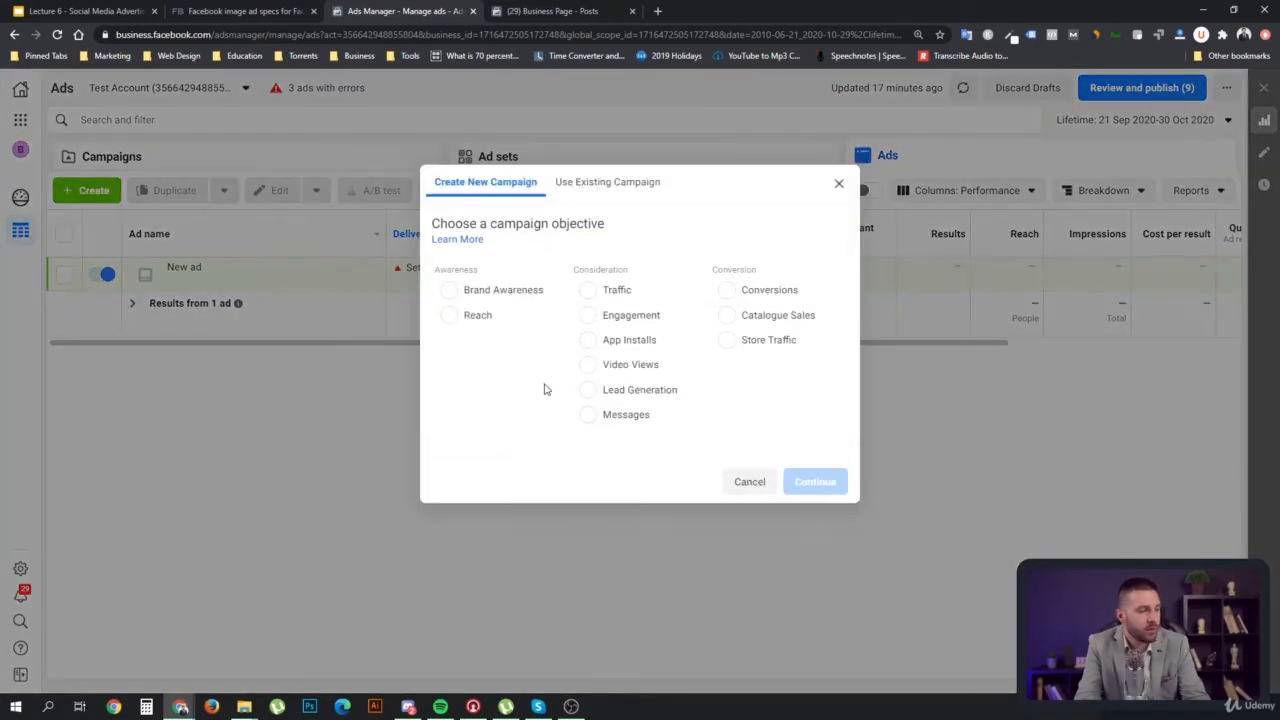
left_click(724, 290)
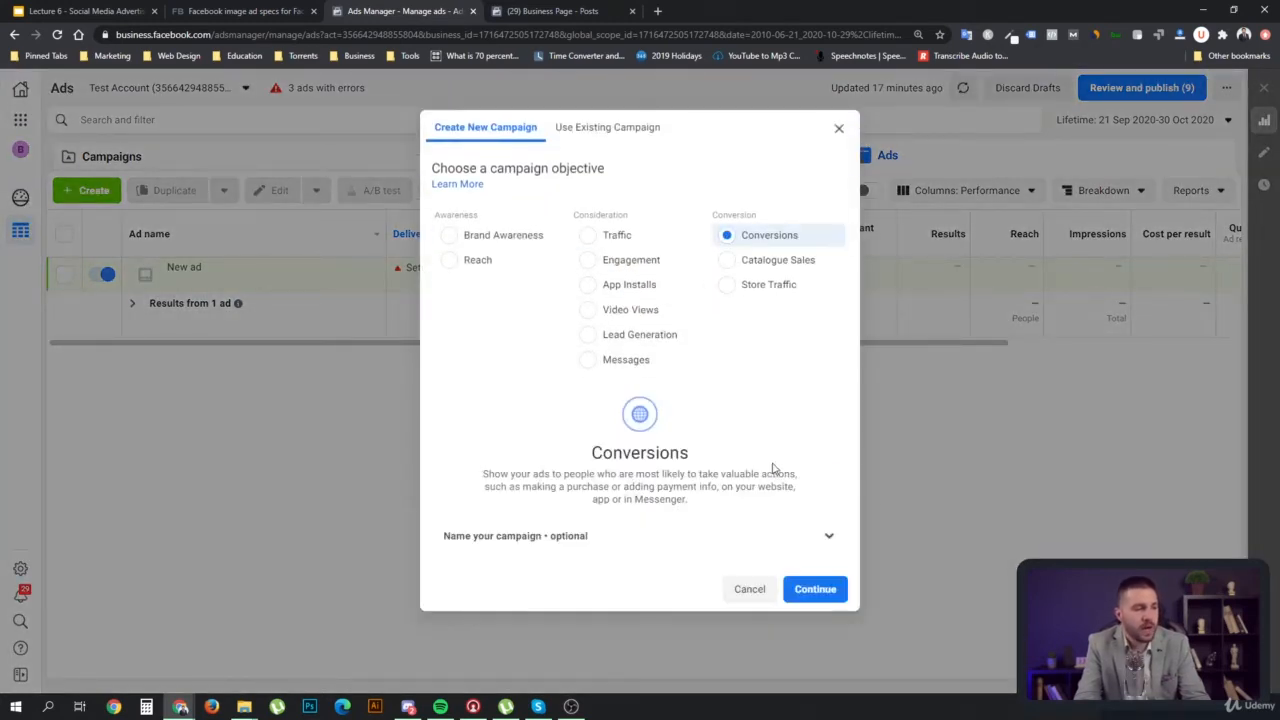
left_click(822, 592)
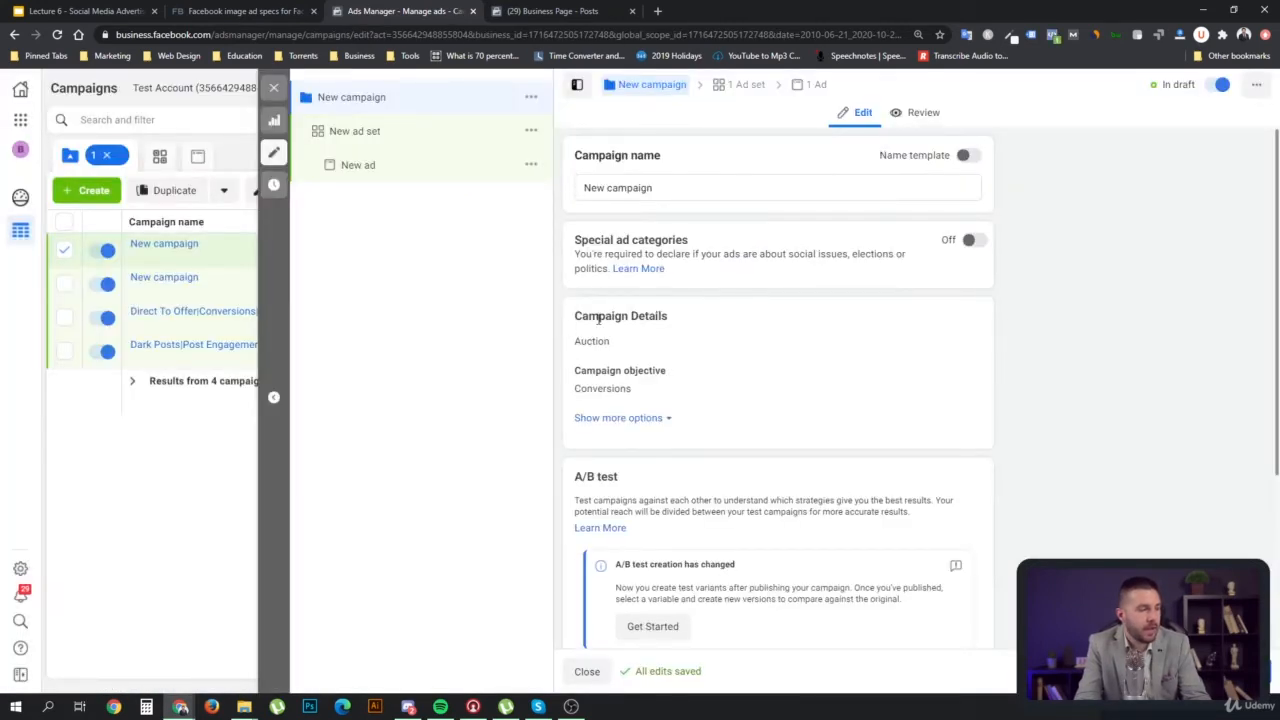
Turn on the name template for the new campaign's ad and set its Campaign field to MA
left_click(423, 175)
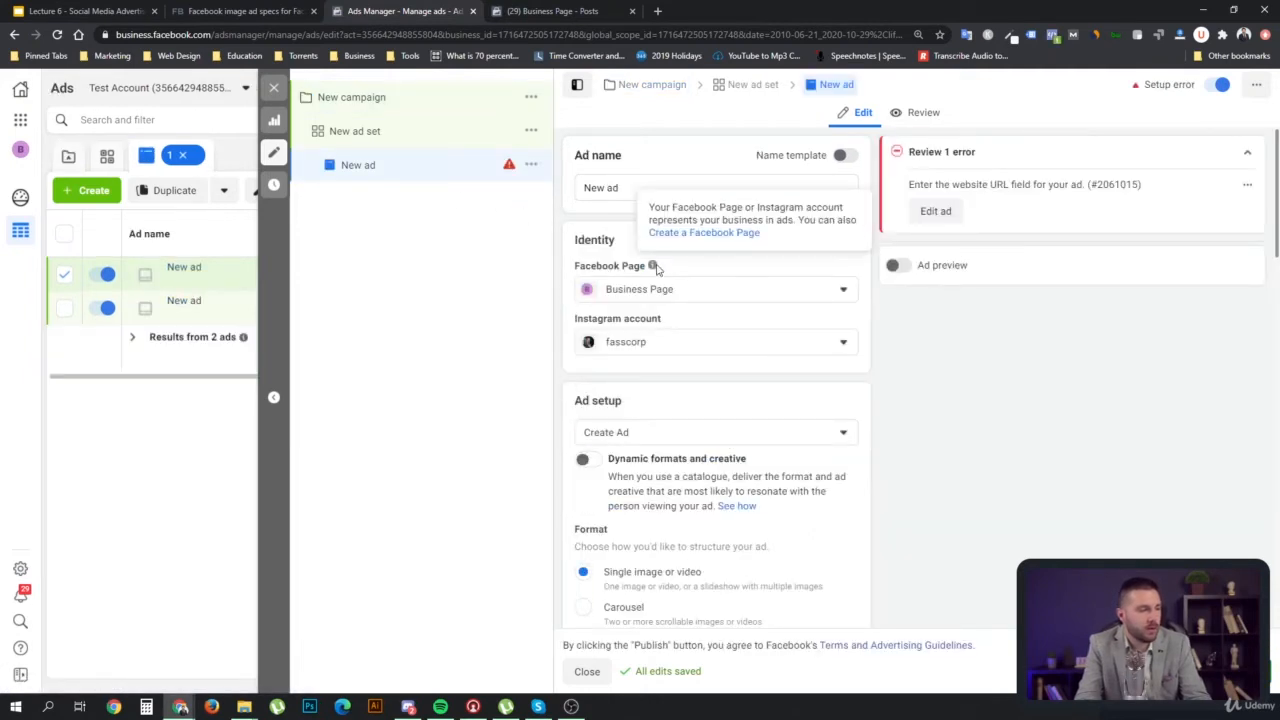
left_click(843, 156)
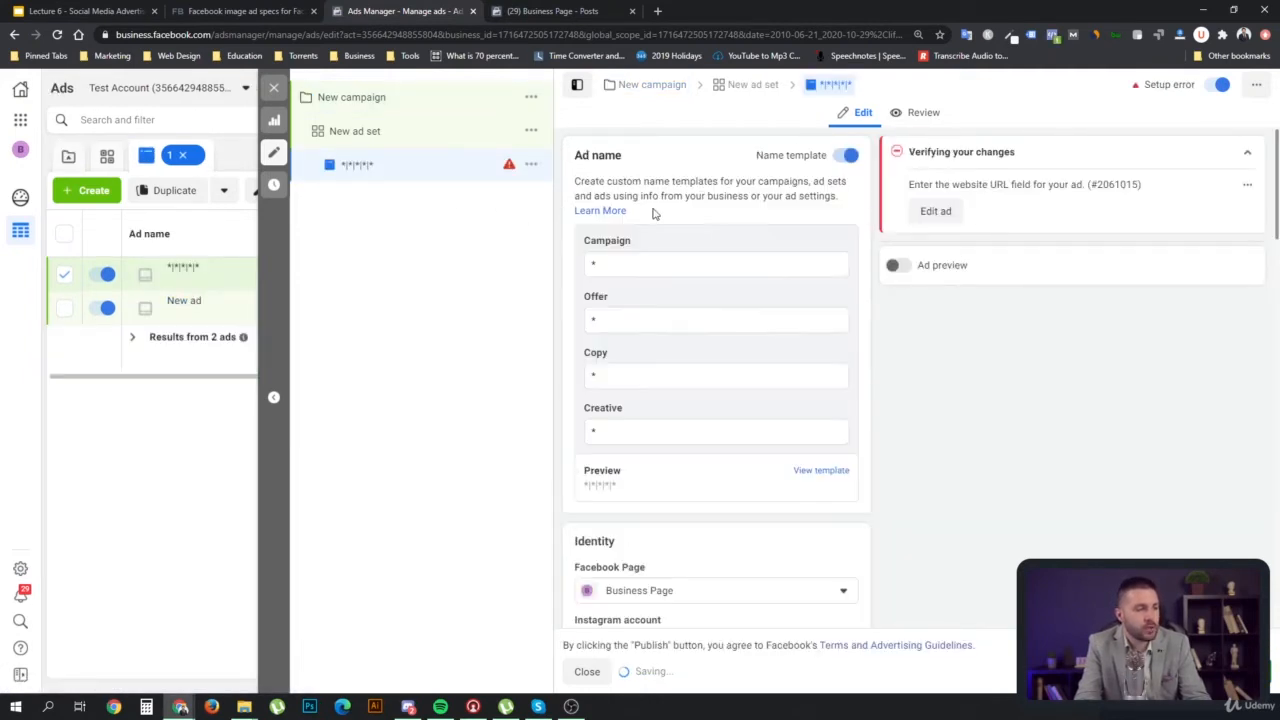
left_click(616, 269)
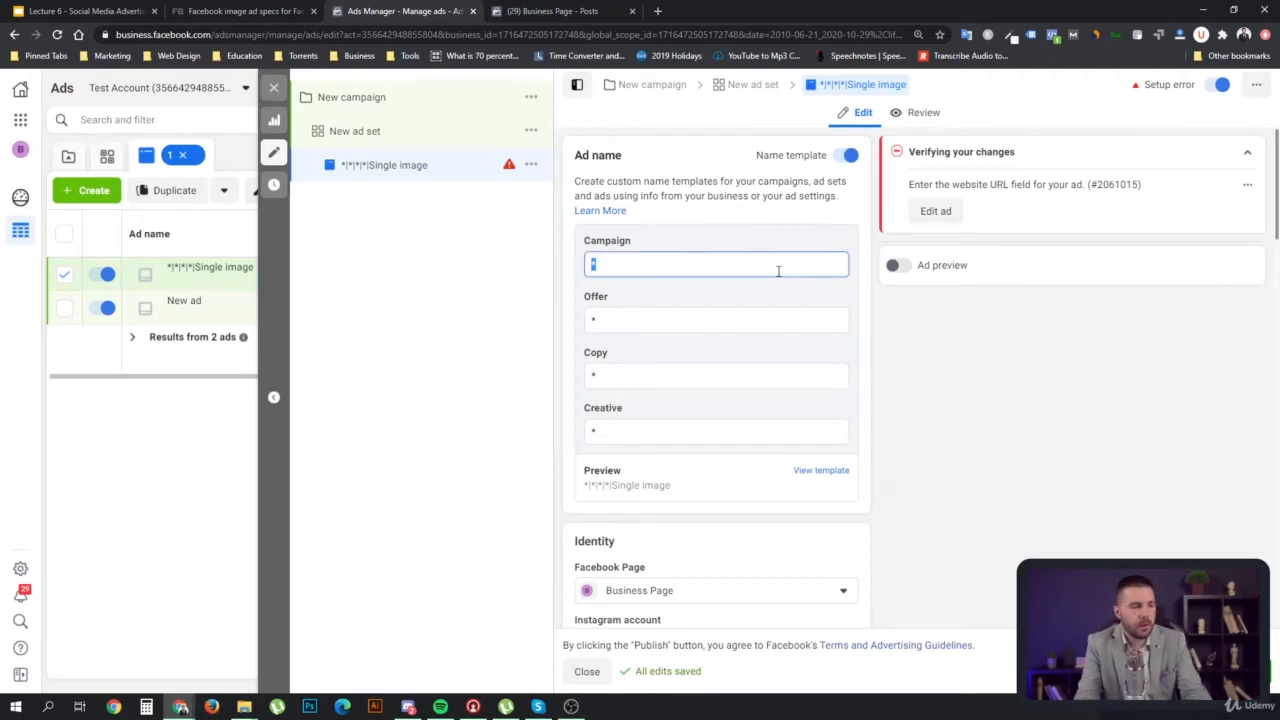
type("MA")
key("Tab")
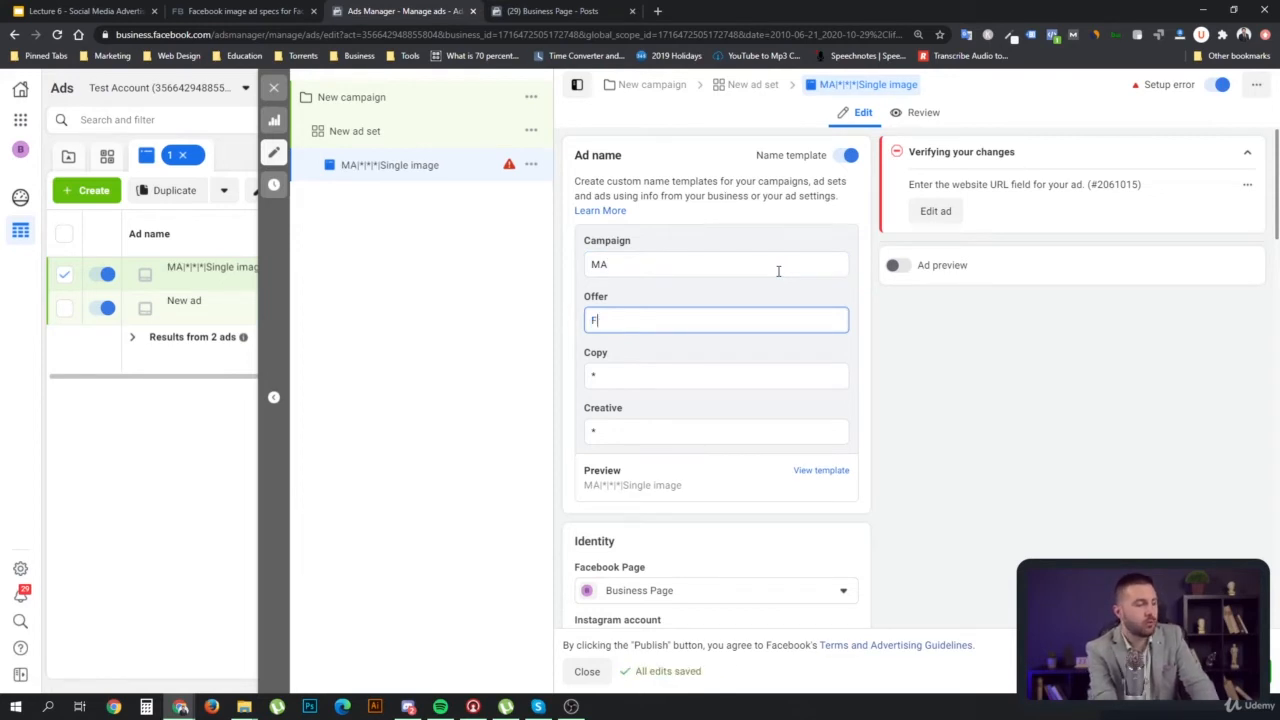
Set the Offer field of the ad name template to Facebook Course
type("Free")
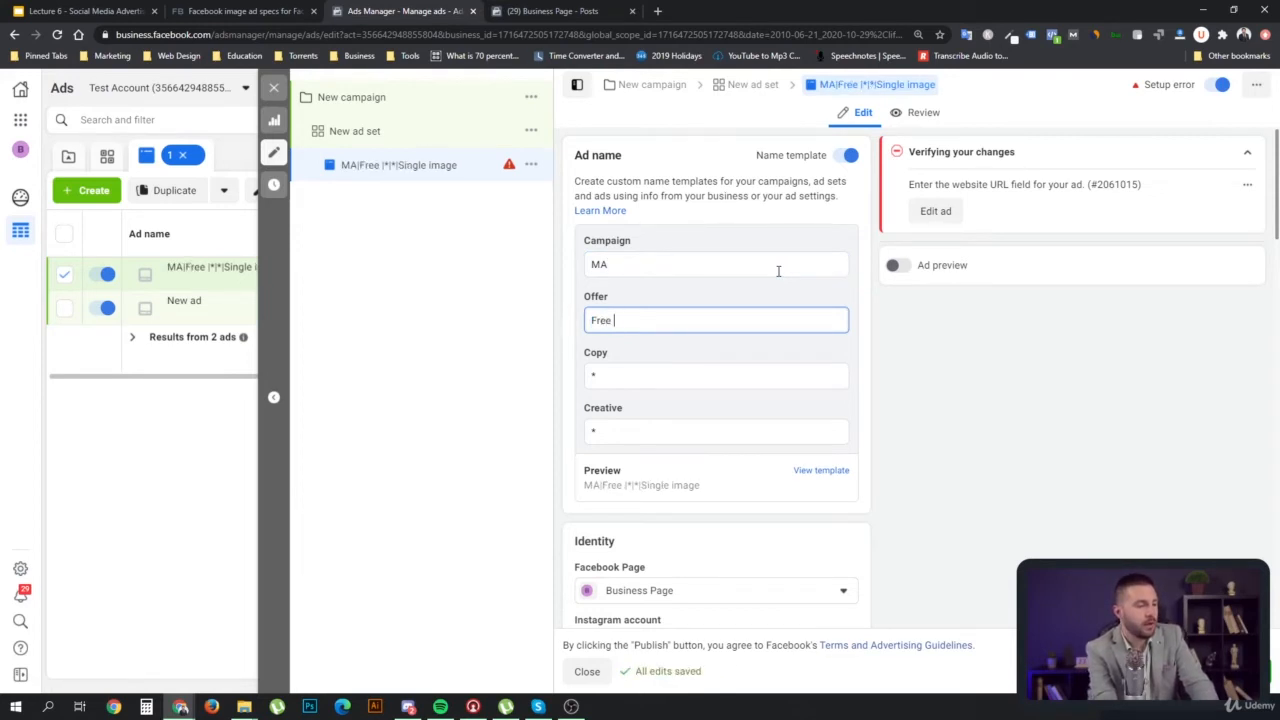
key("BackSpace")
key("BackSpace")
key("BackSpace")
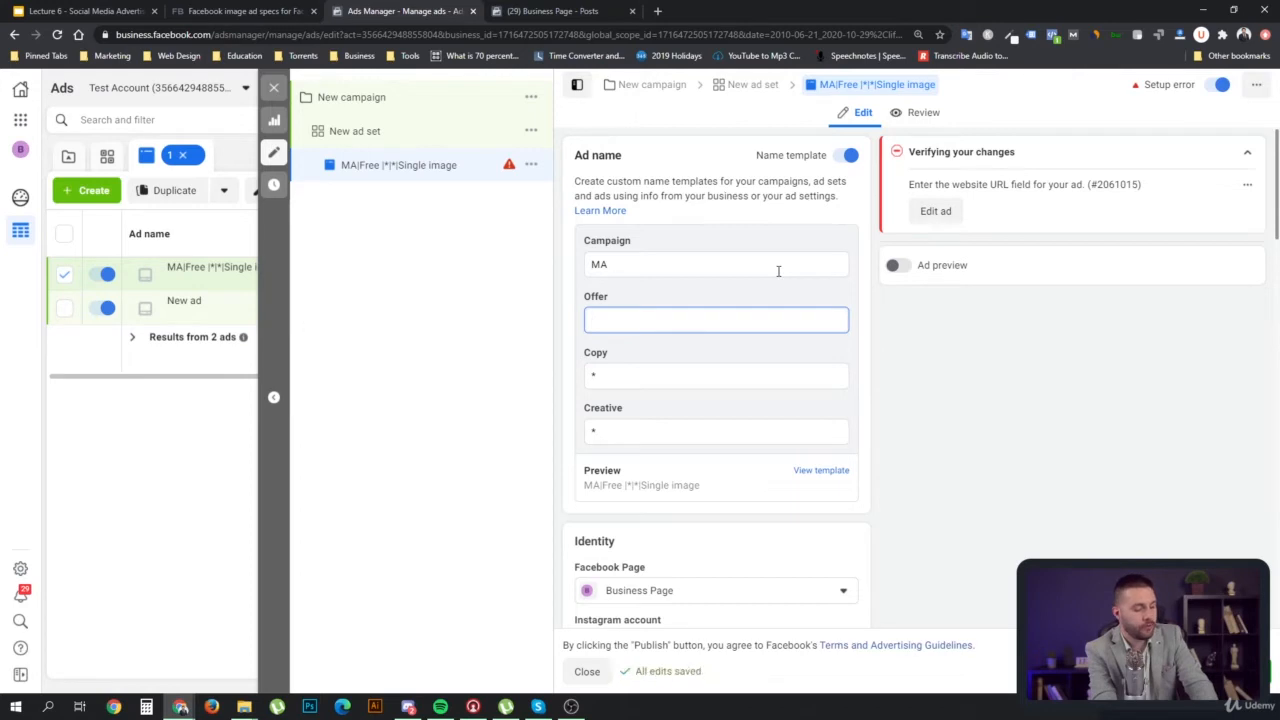
type("Facebook Course")
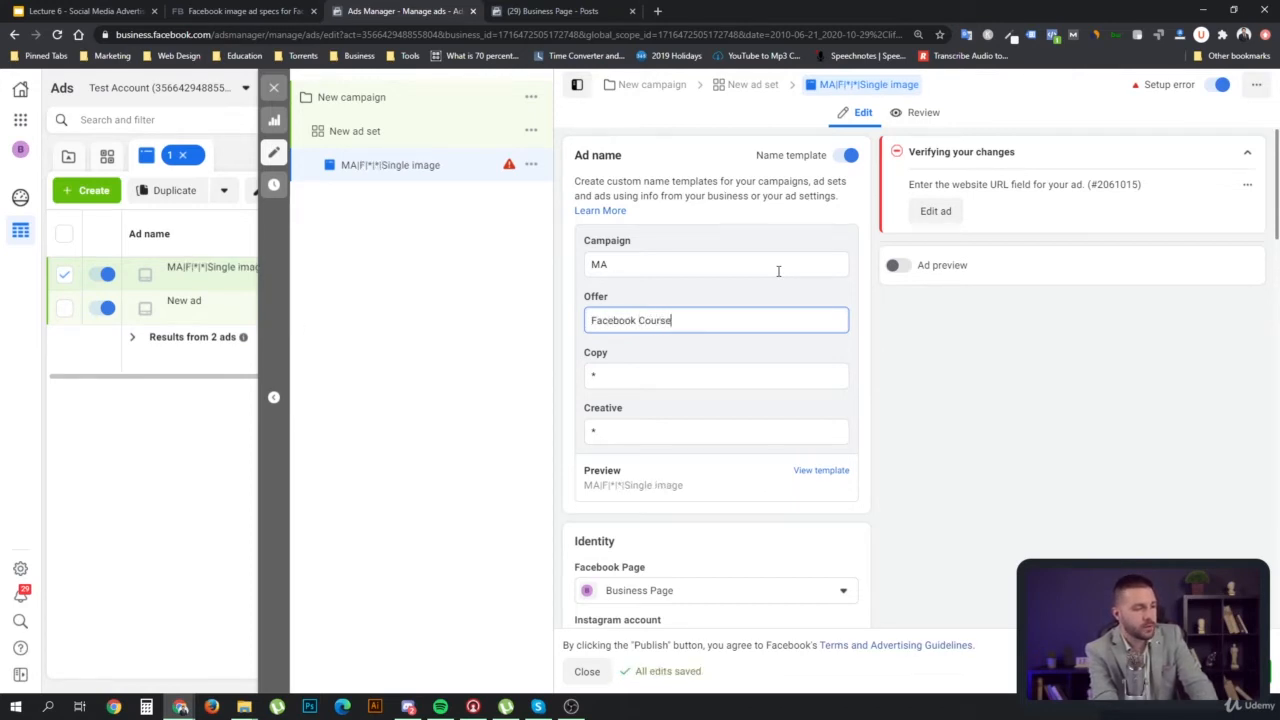
key("Tab")
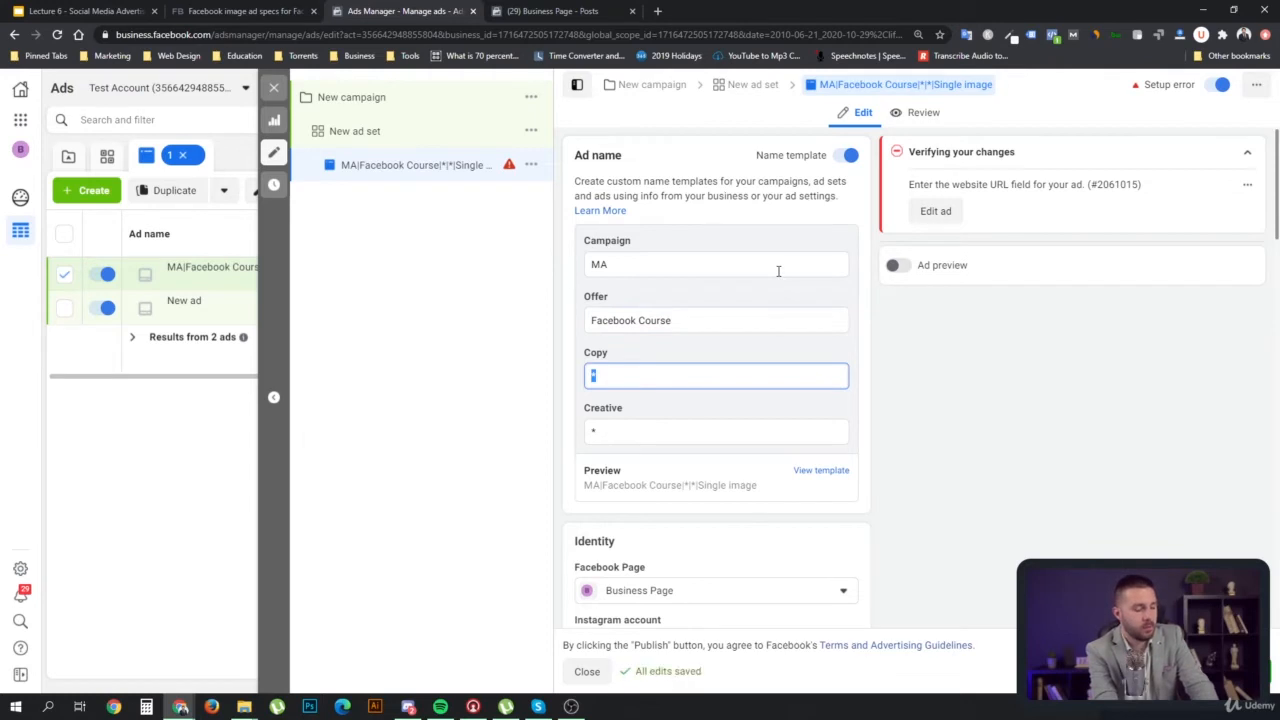
Set the Copy field of the ad name template to FBC1
type("BC")
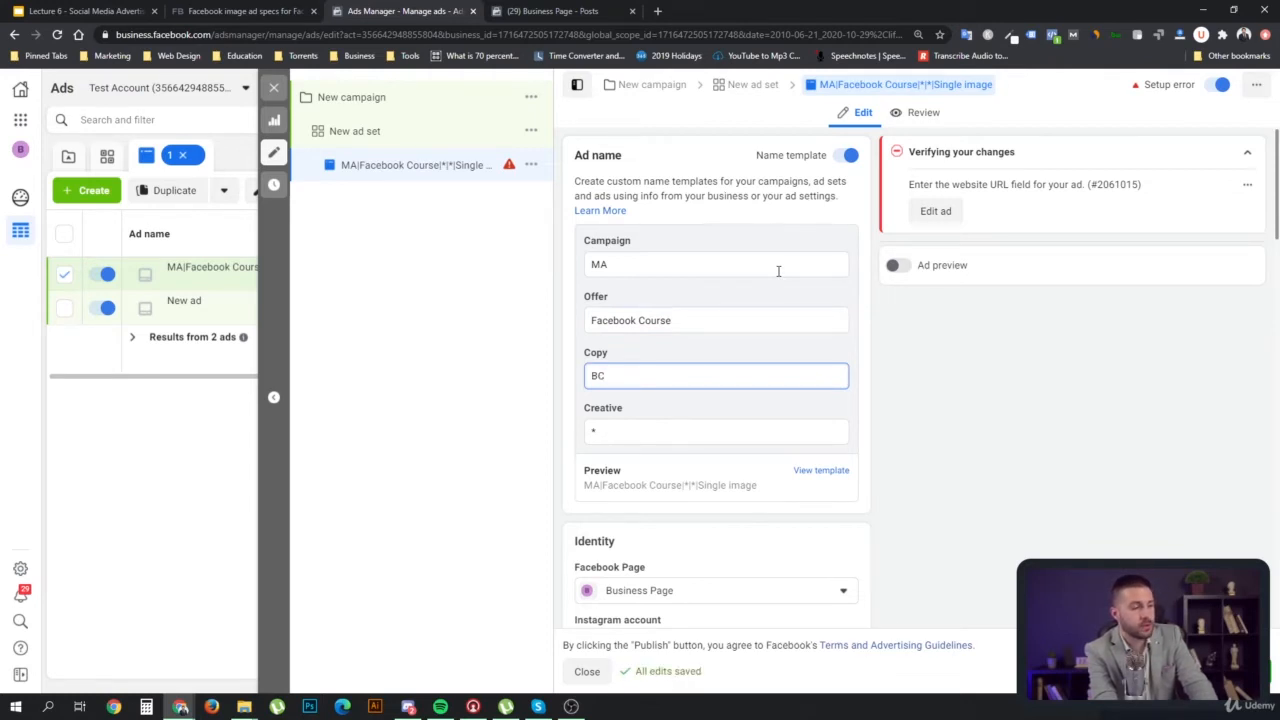
type("1")
key("Tab")
key("shift+Tab")
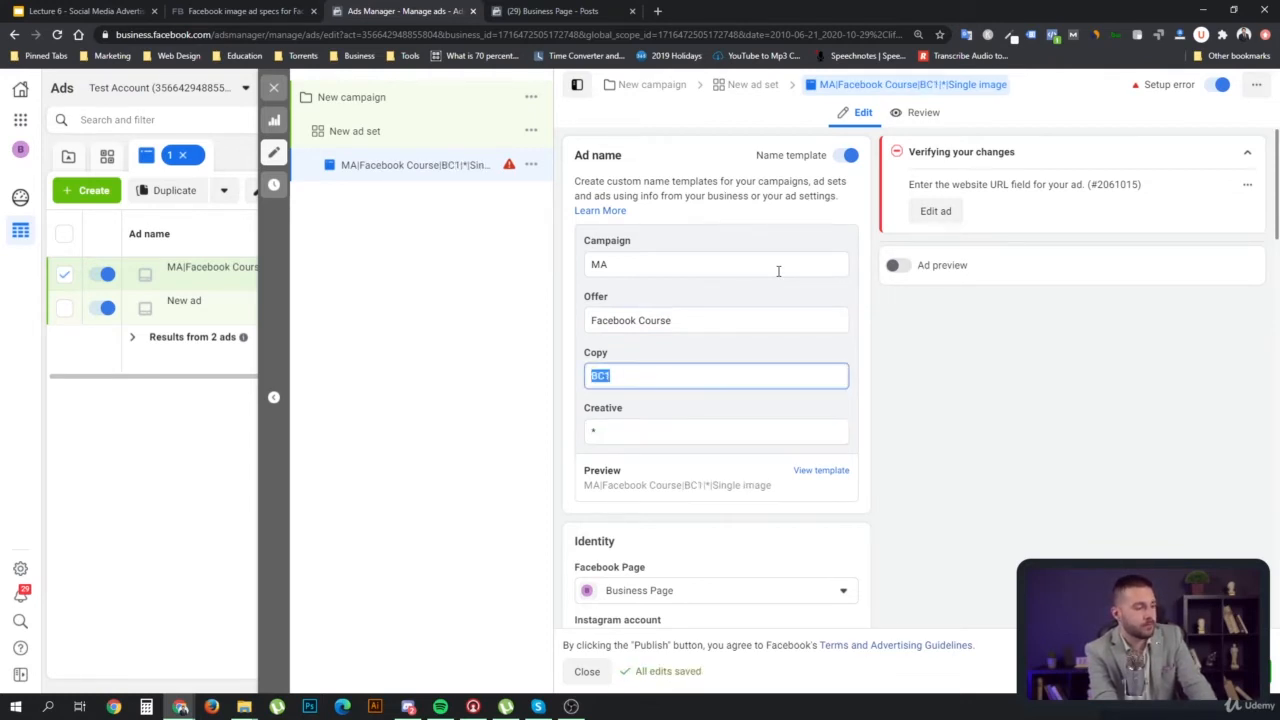
key("Home")
type("F")
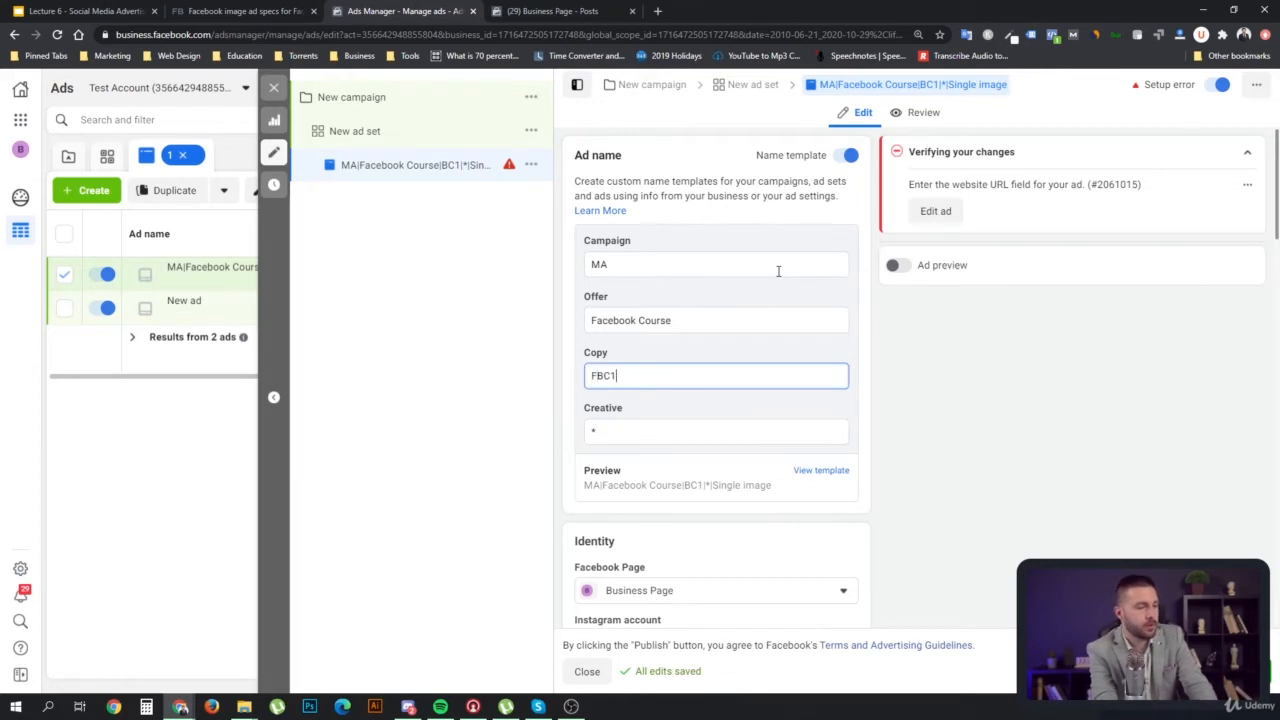
Set the Creative field of the ad name template to Results
key("Tab")
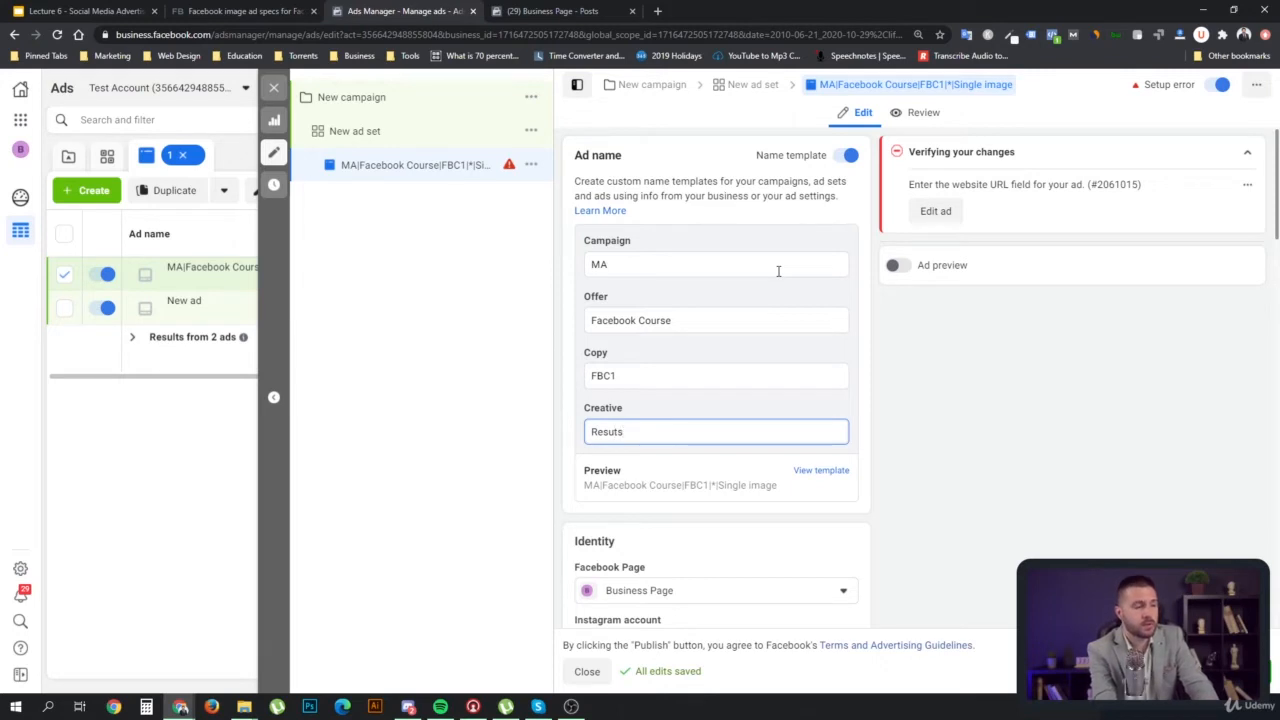
key("BackSpace")
key("BackSpace")
type("l")
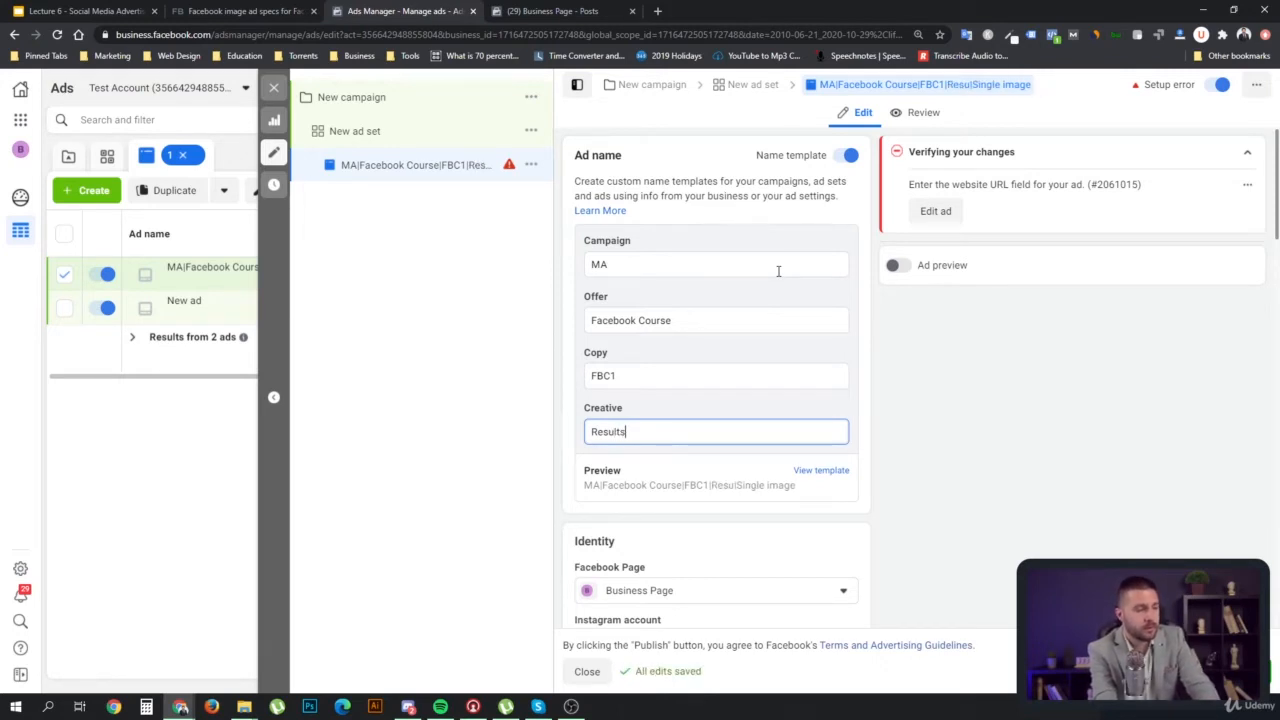
type("ts")
left_click(990, 351)
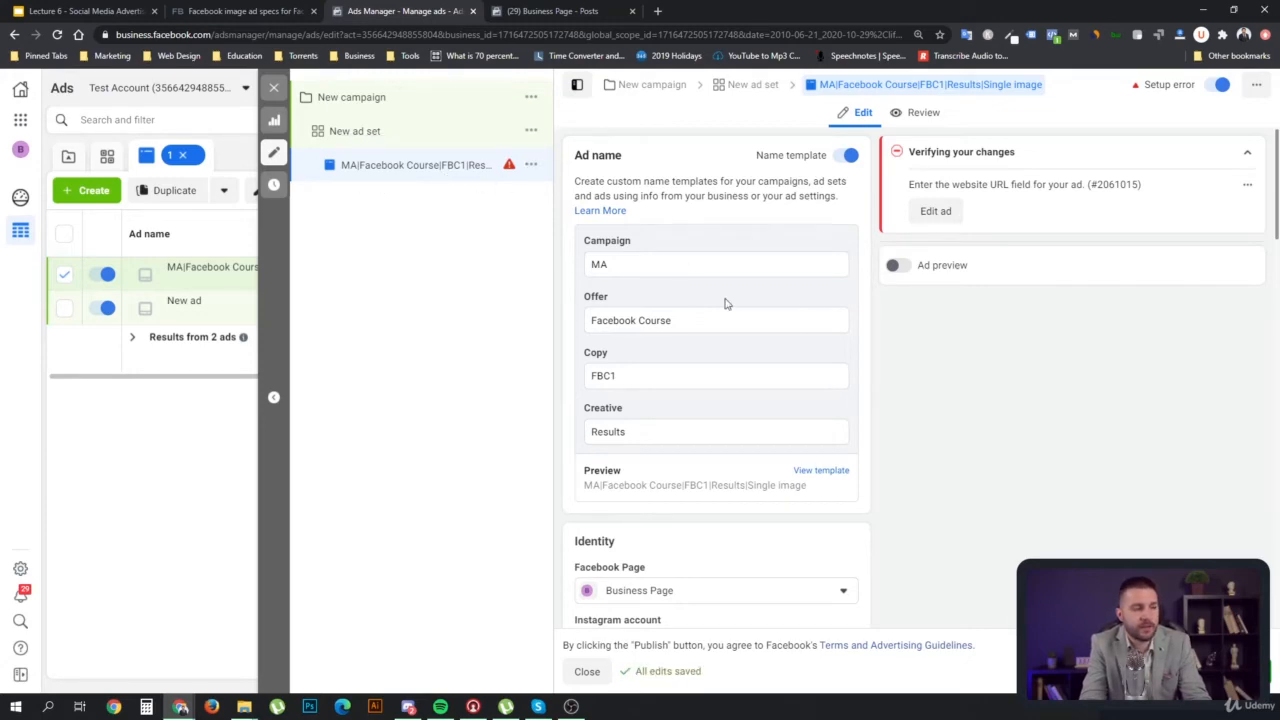
Choose Create Ad as the ad setup option
scroll(772, 335, "down", 1)
scroll(752, 345, "down", 1)
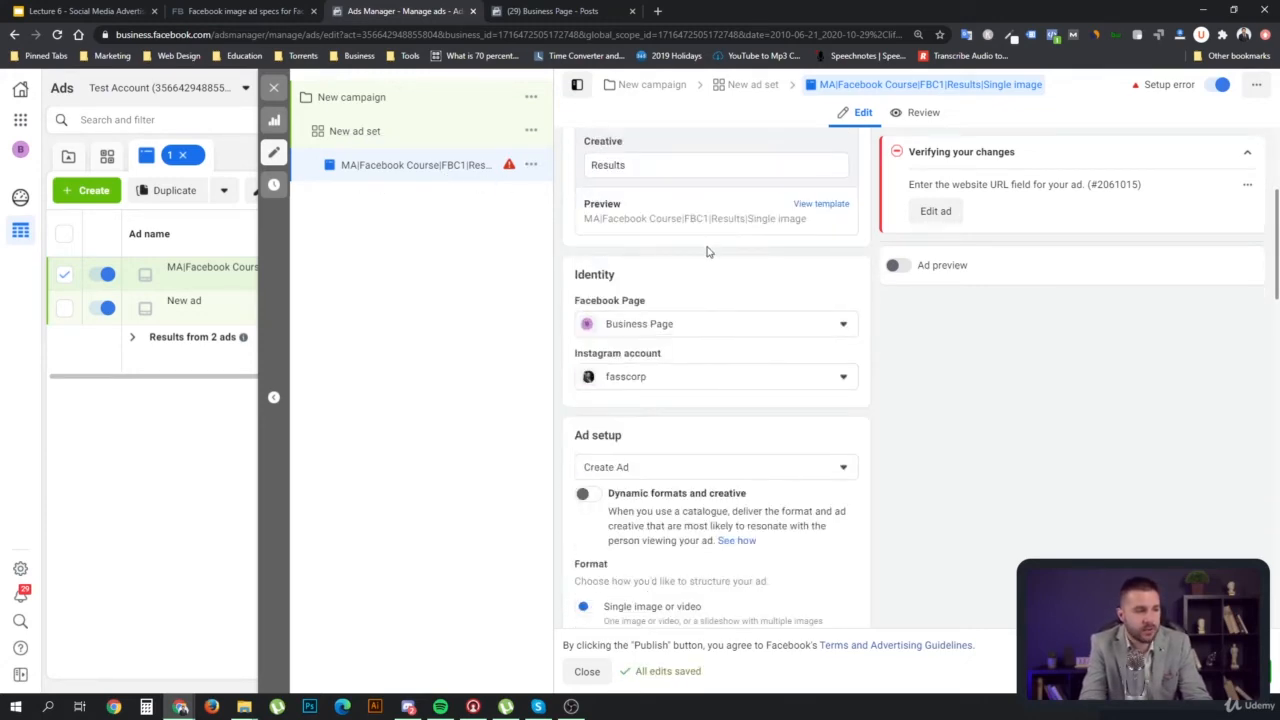
scroll(708, 251, "down", 2)
scroll(727, 348, "down", 1)
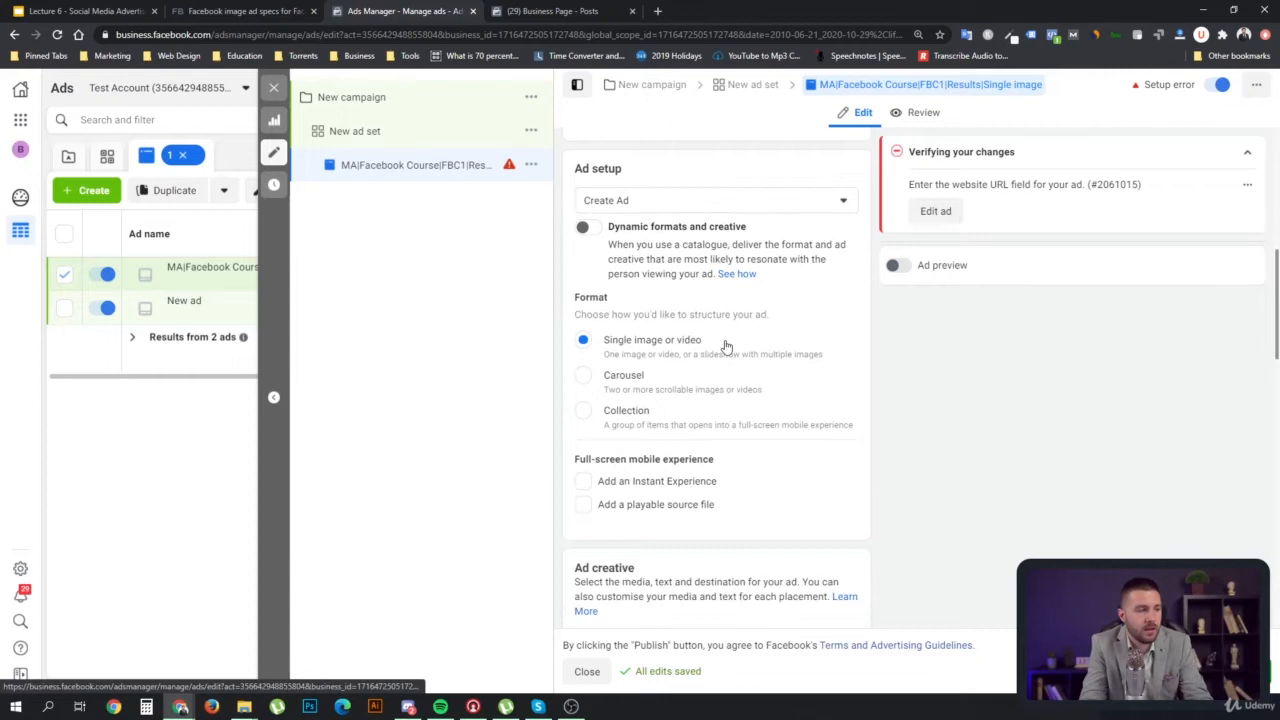
left_click(617, 202)
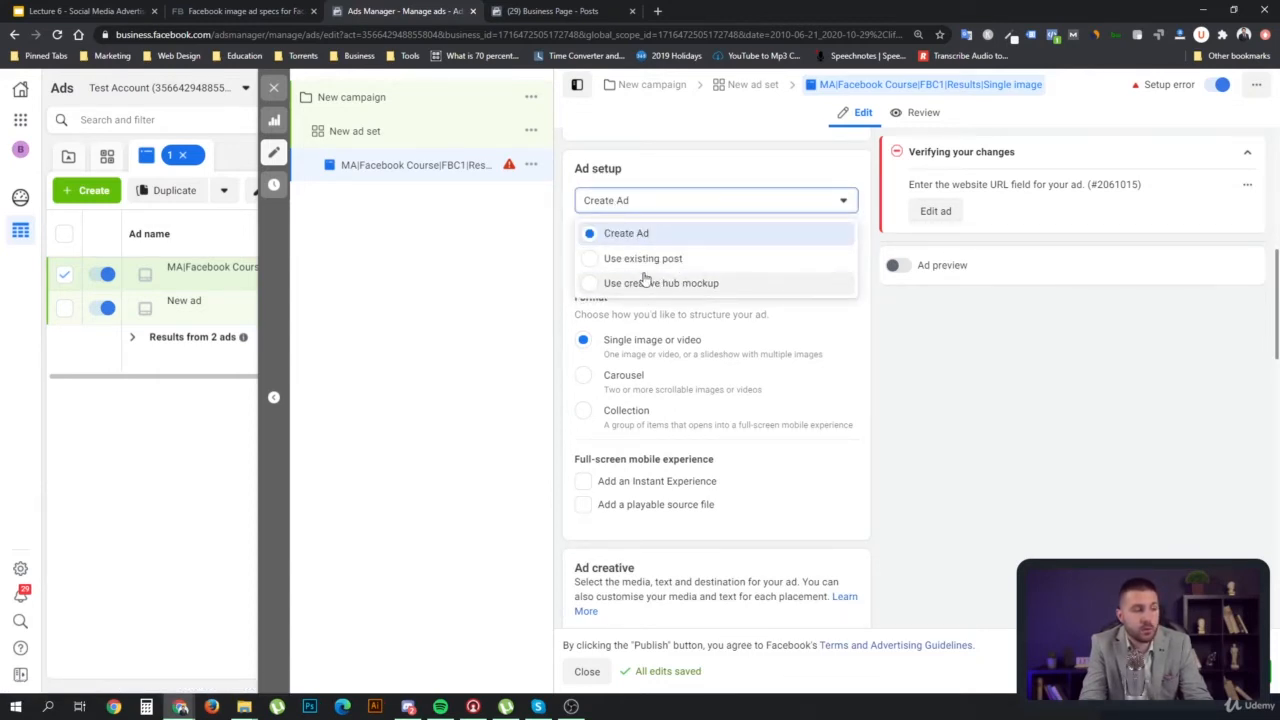
left_click(616, 240)
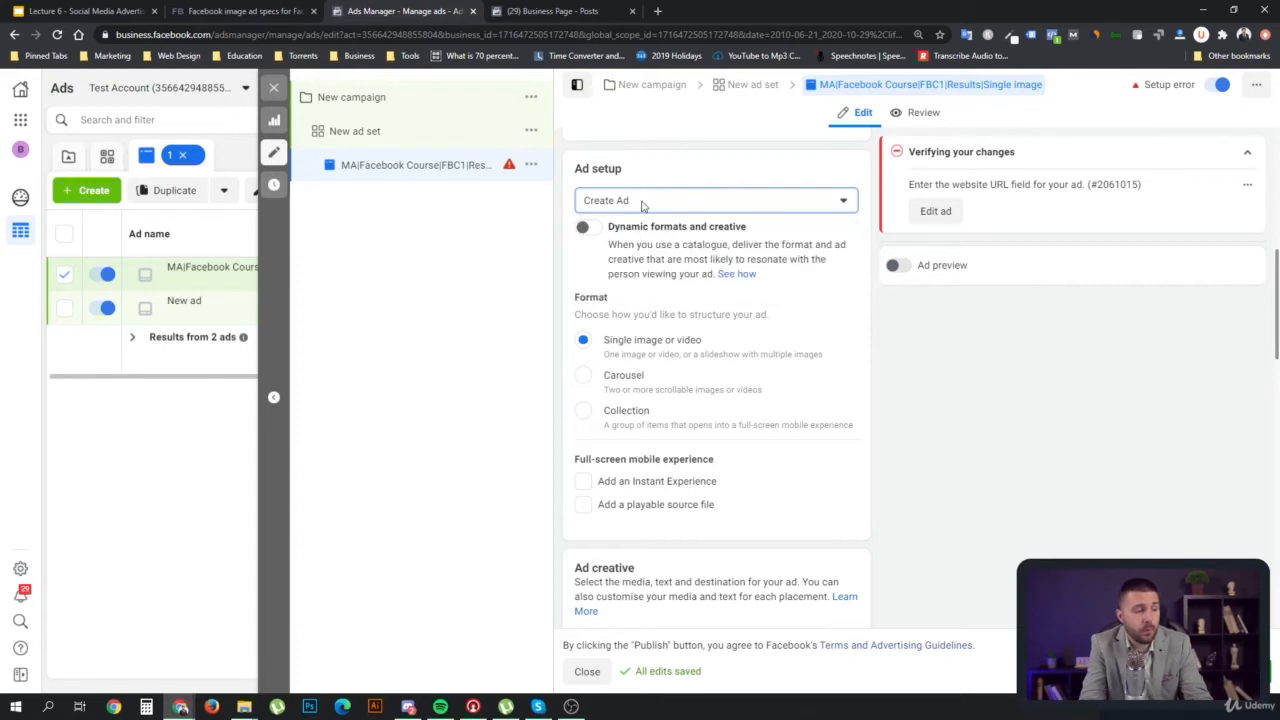
Open the image selection for the ad creative's media
scroll(730, 367, "down", 2)
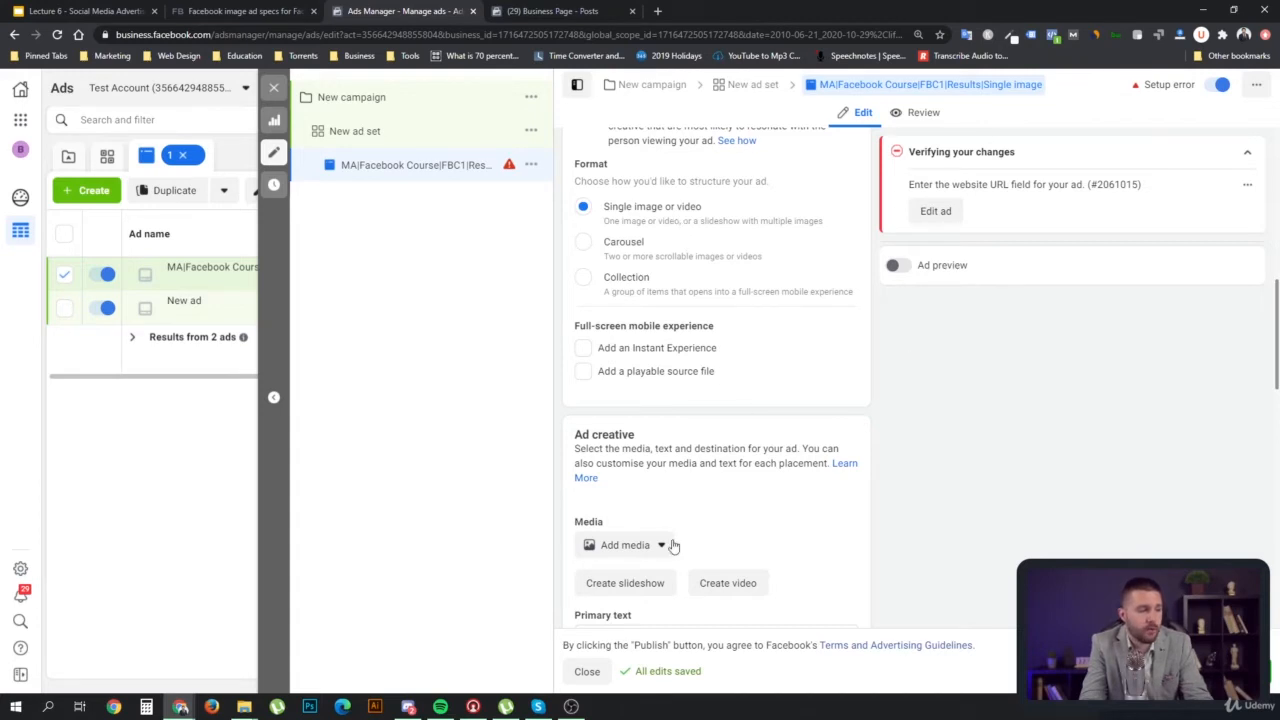
scroll(780, 378, "down", 1)
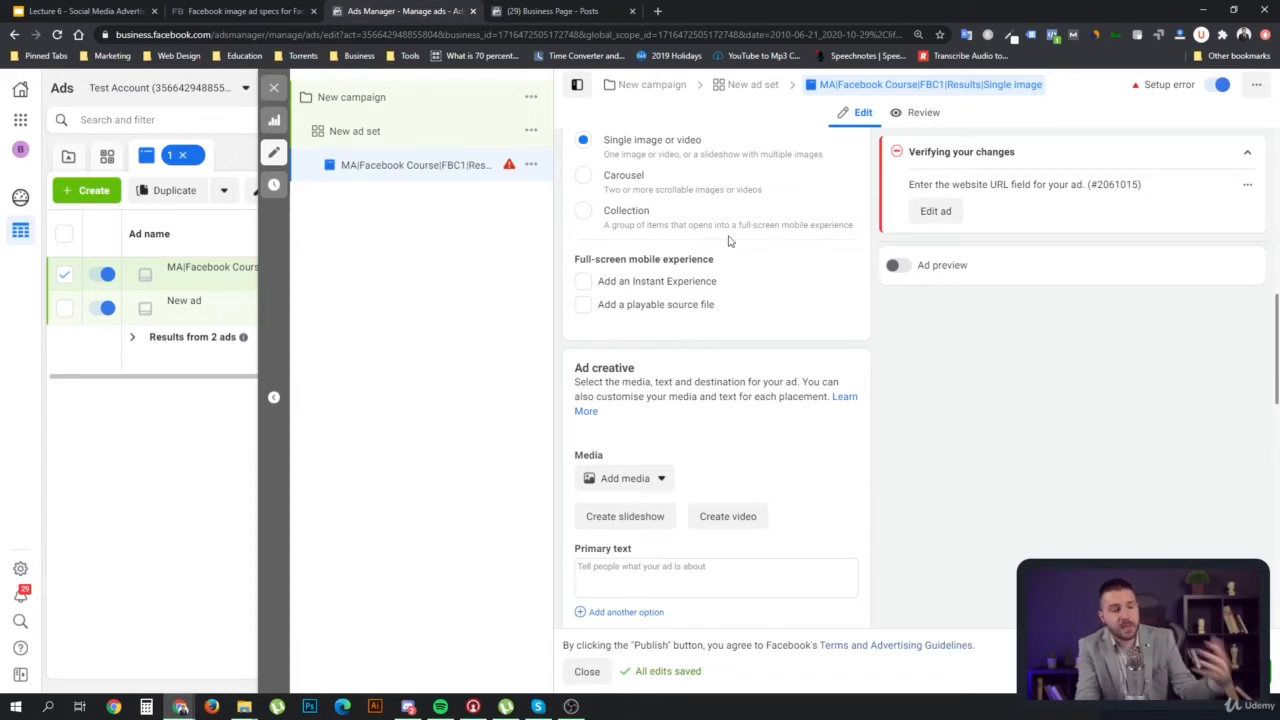
scroll(749, 333, "down", 1)
left_click(664, 416)
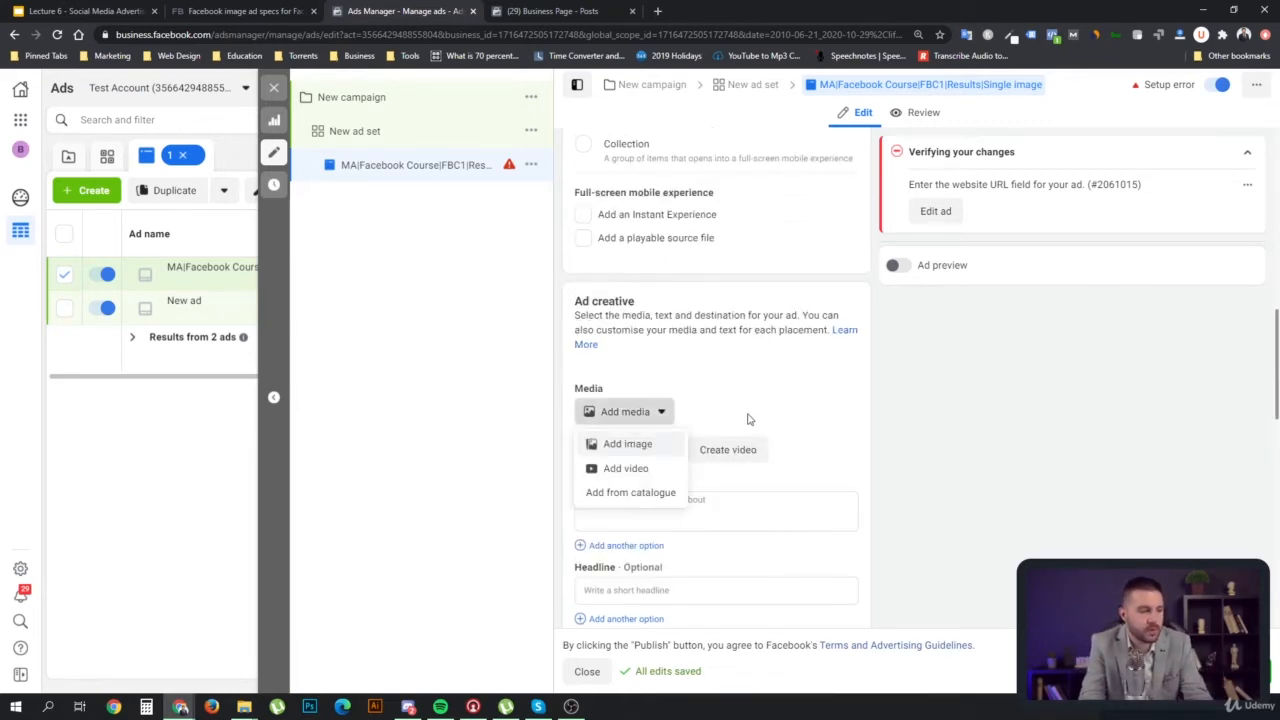
left_click(627, 443)
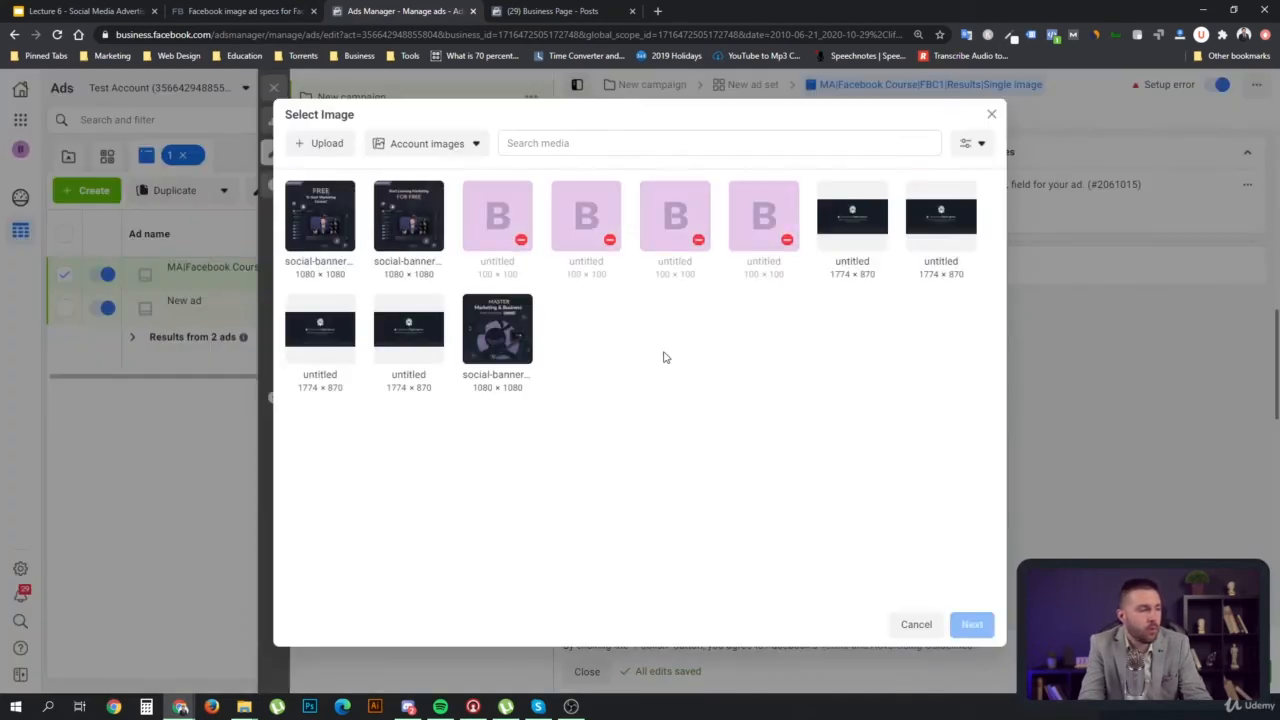
Browse the free course banners and free trial banners folders for an image to upload
left_click(326, 145)
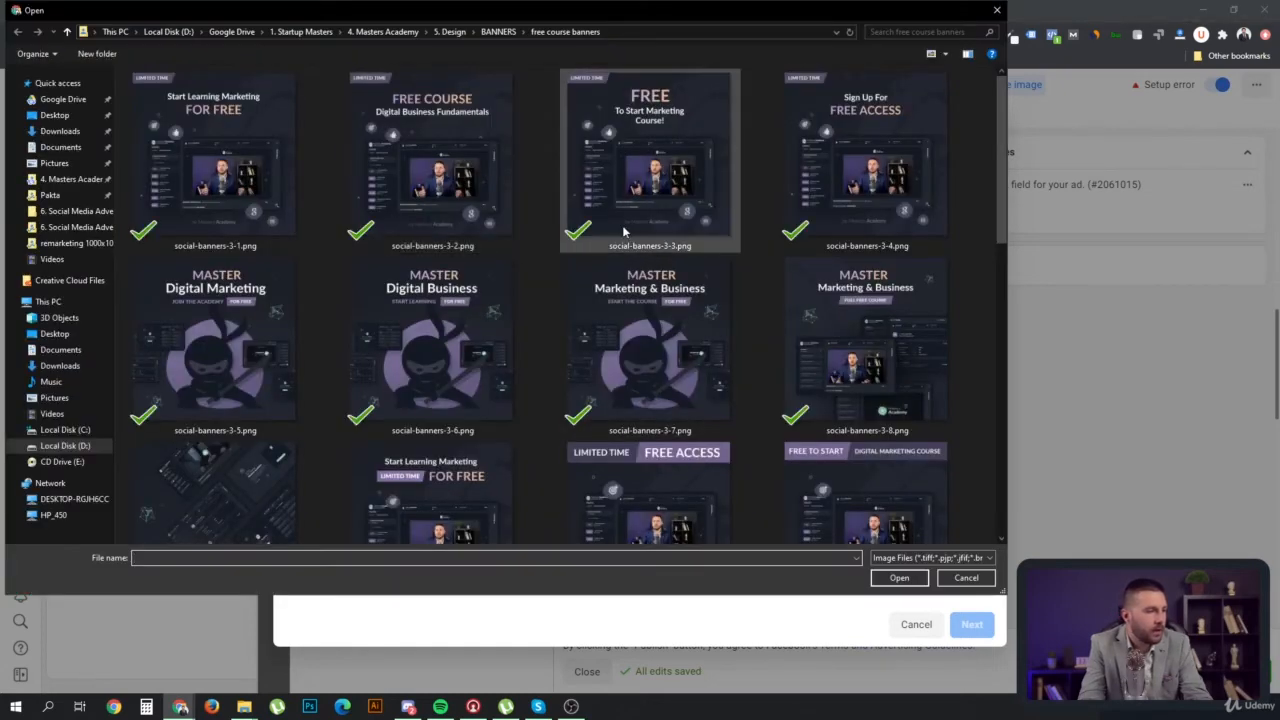
scroll(580, 240, "down", 10)
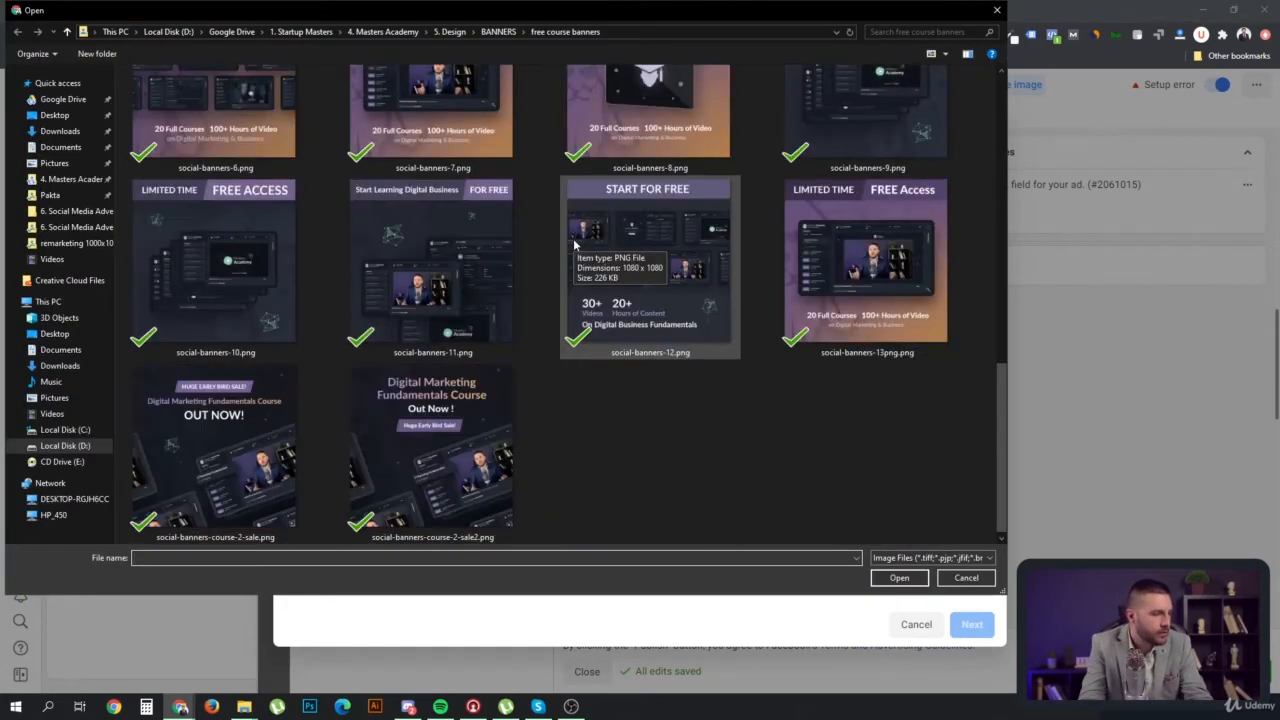
scroll(575, 243, "up", 10)
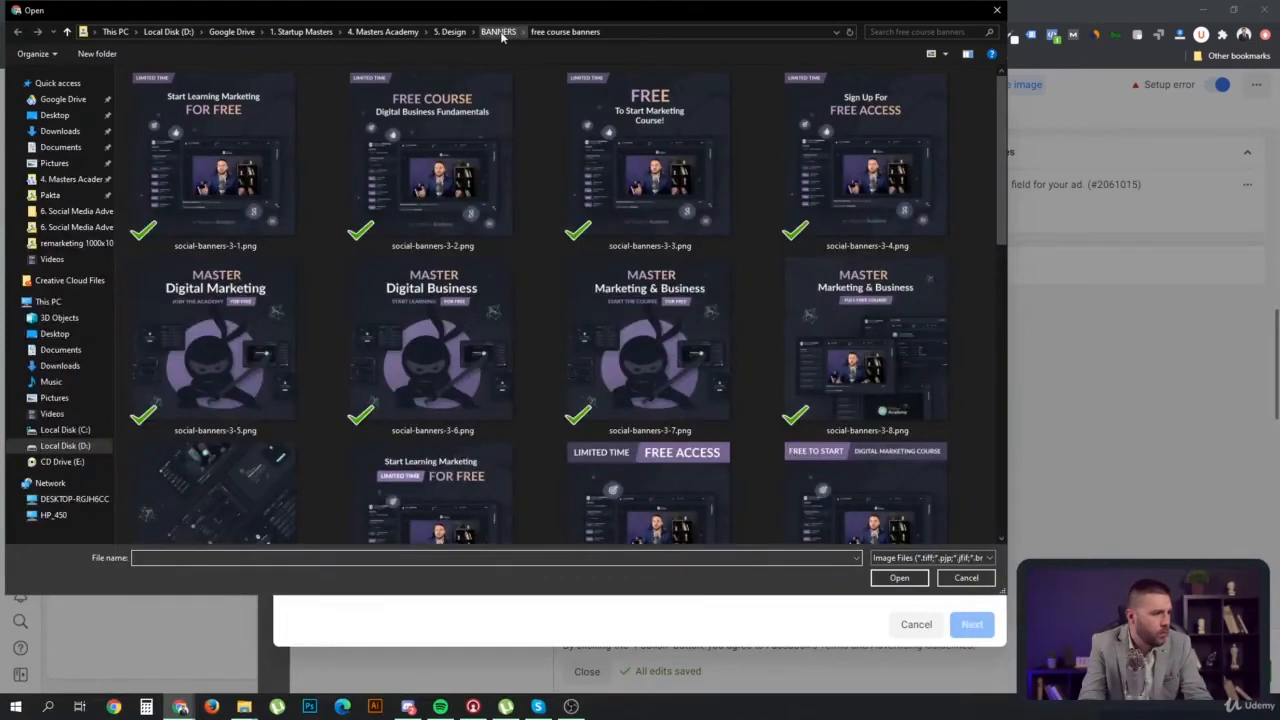
left_click(498, 38)
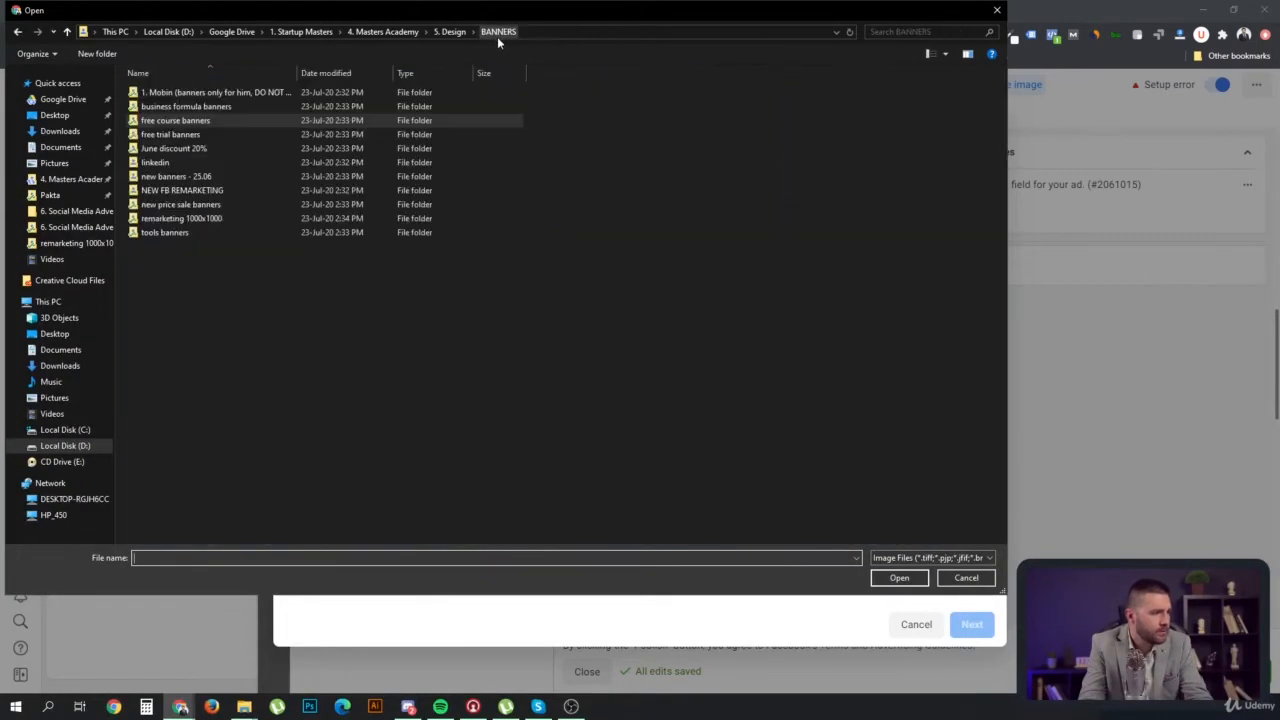
double_click(205, 131)
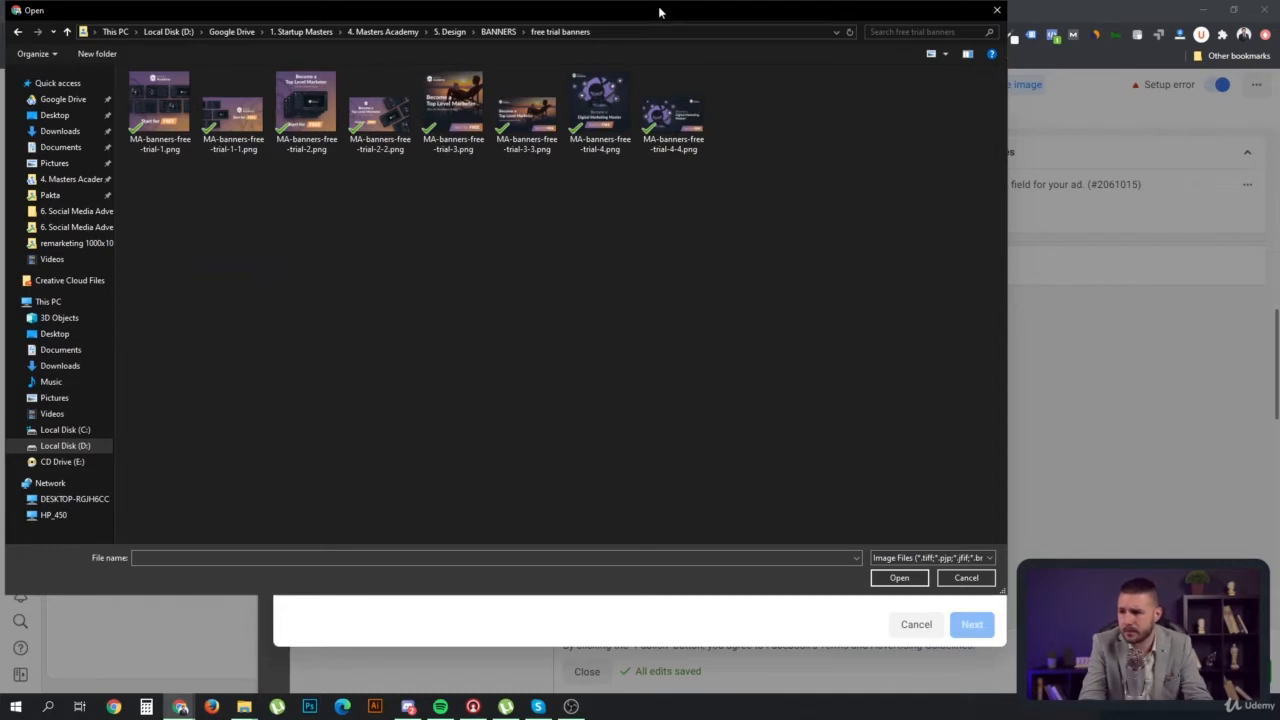
Use the uploaded "Get Real Results!" banner as the ad image and enable cropping for the Horizontal (1.91:1) and Vertical (9:16) placements
left_click(997, 10)
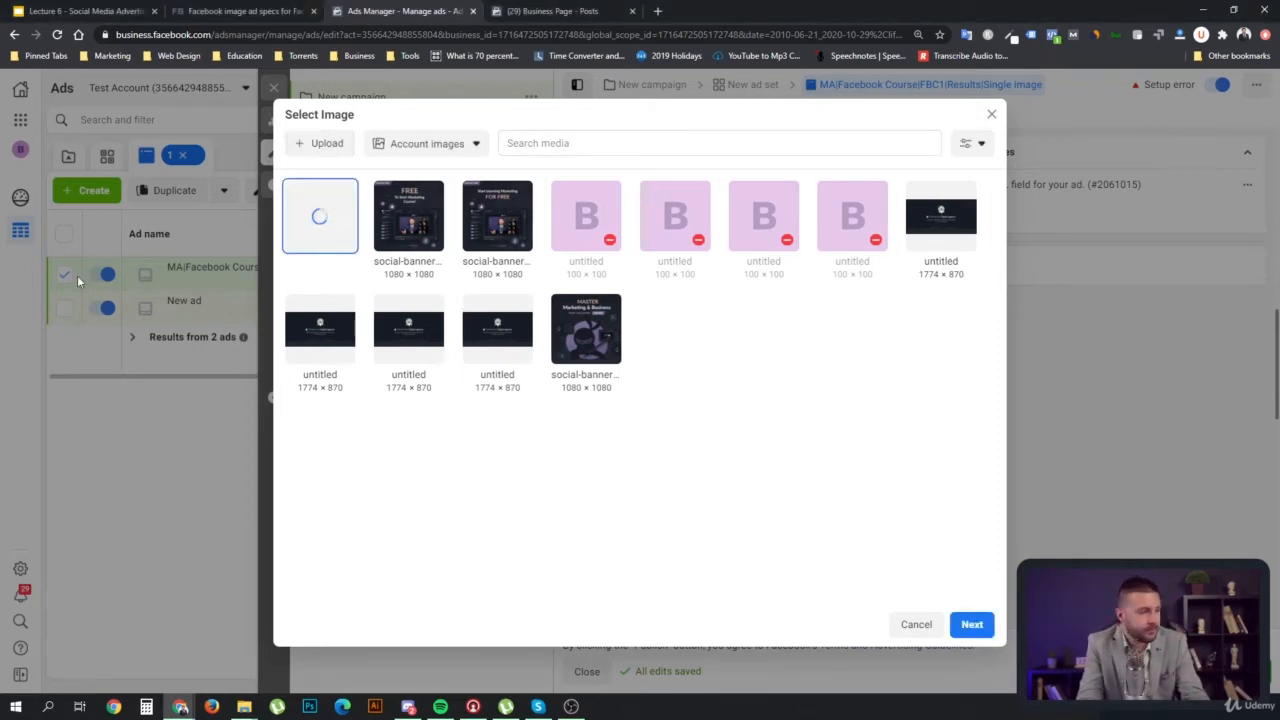
left_click(972, 624)
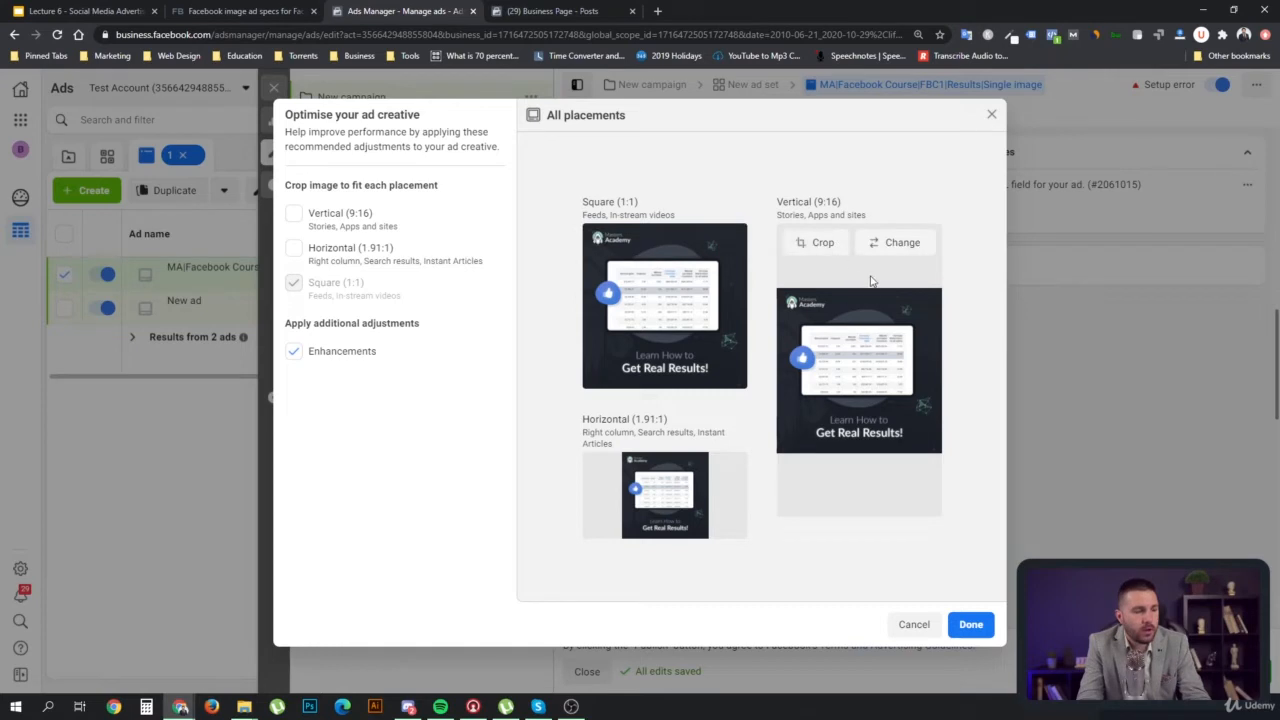
left_click(293, 248)
left_click(295, 216)
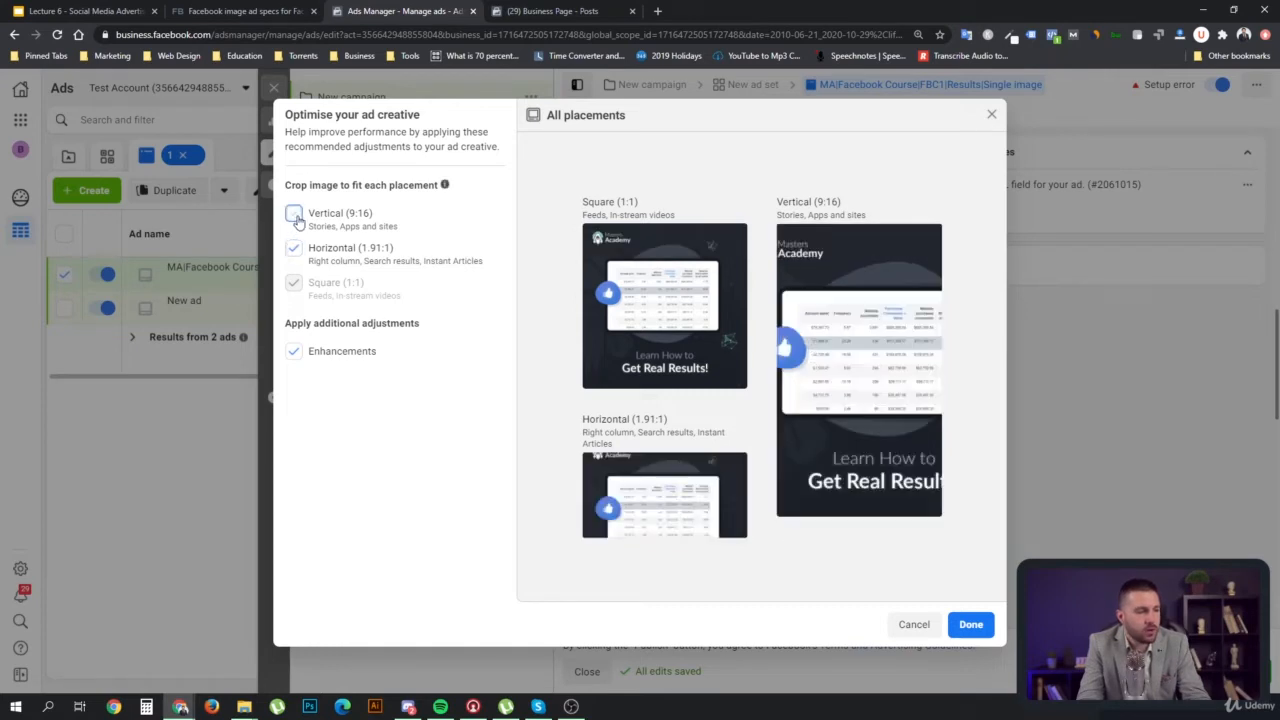
left_click(295, 215)
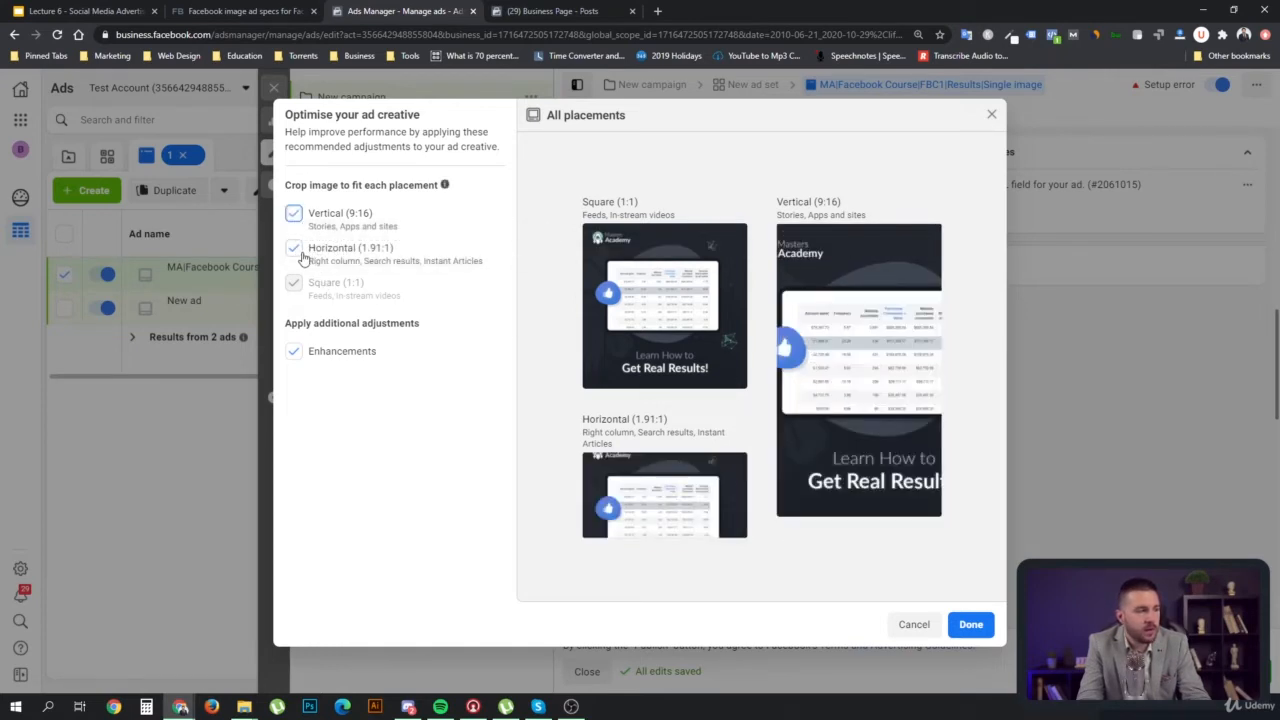
Turn off cropping for the Horizontal (1.91:1) and Vertical (9:16) placements of the "Get Real Results!" banner
left_click(293, 248)
left_click(293, 214)
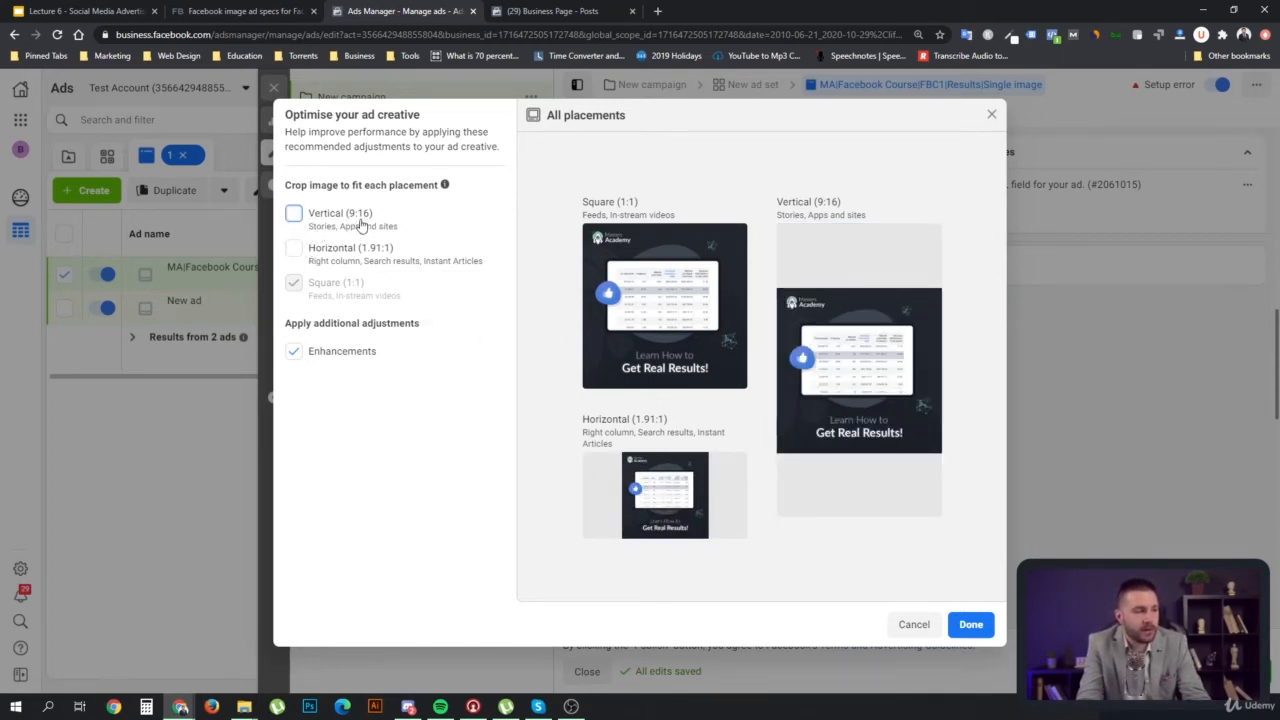
mouse_move(866, 405)
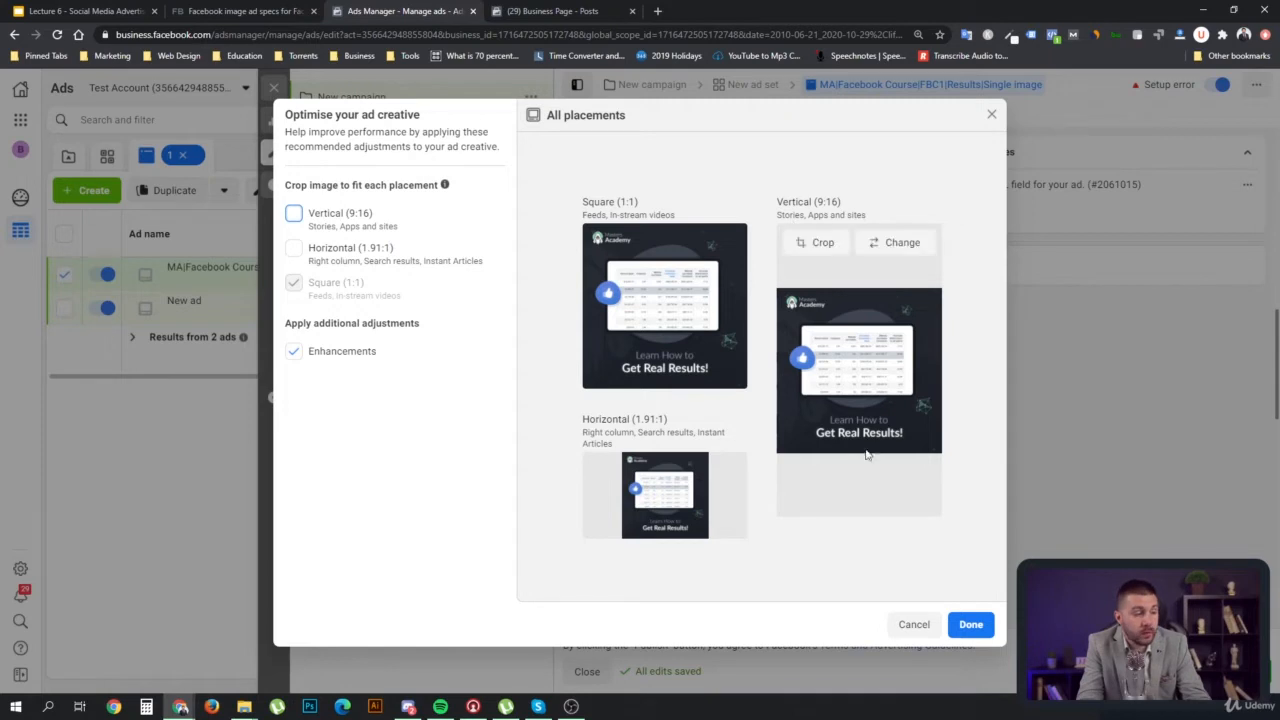
mouse_move(628, 294)
Try to crop the banner for the Vertical (9:16) placement by shifting the full-screen crop area, and discard the crop
left_click(294, 214)
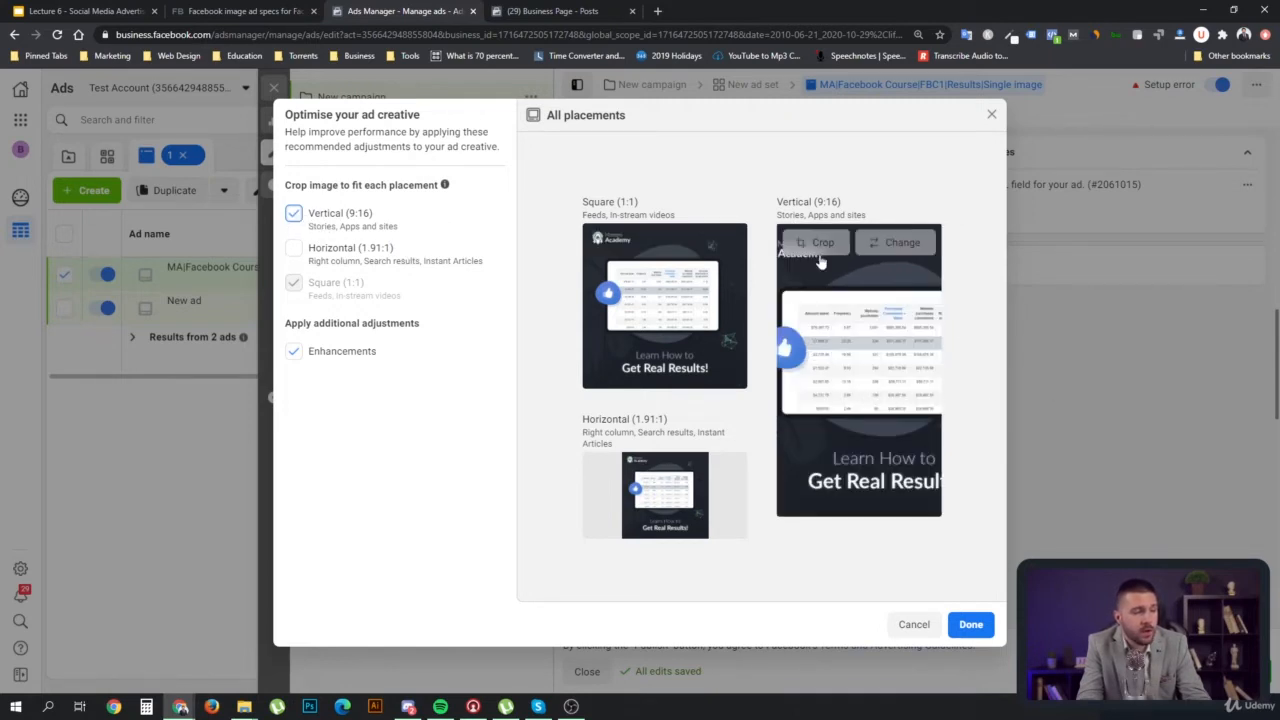
left_click(815, 246)
left_click_drag(803, 377, 772, 343)
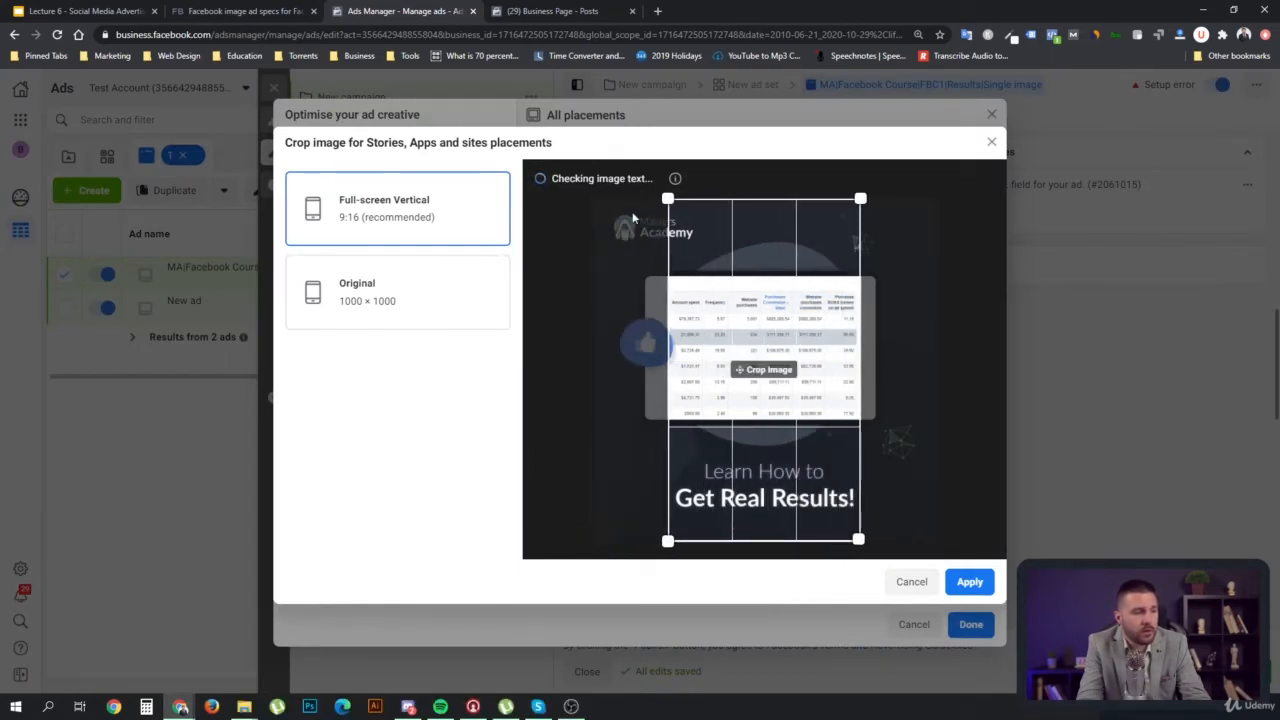
left_click(920, 583)
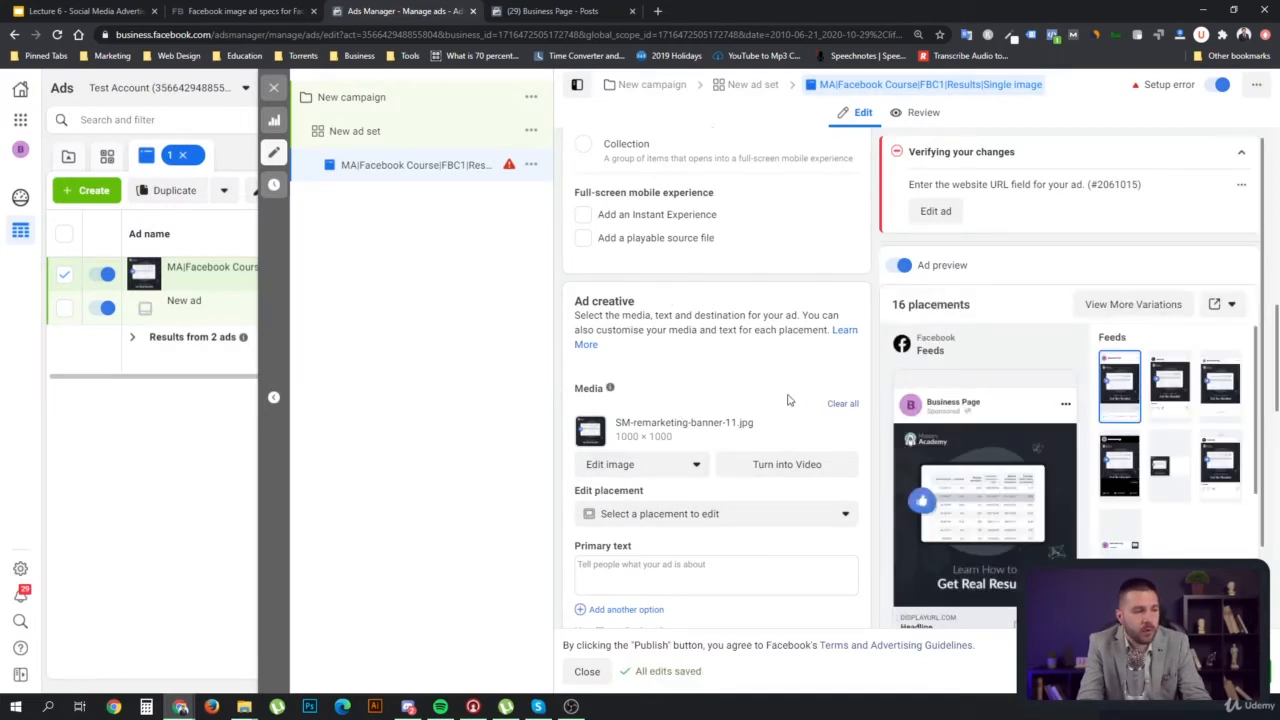
Reopen the image selection for the ad creative and keep the "Get Real Results!" banner as the image
scroll(1003, 500, "down", 1)
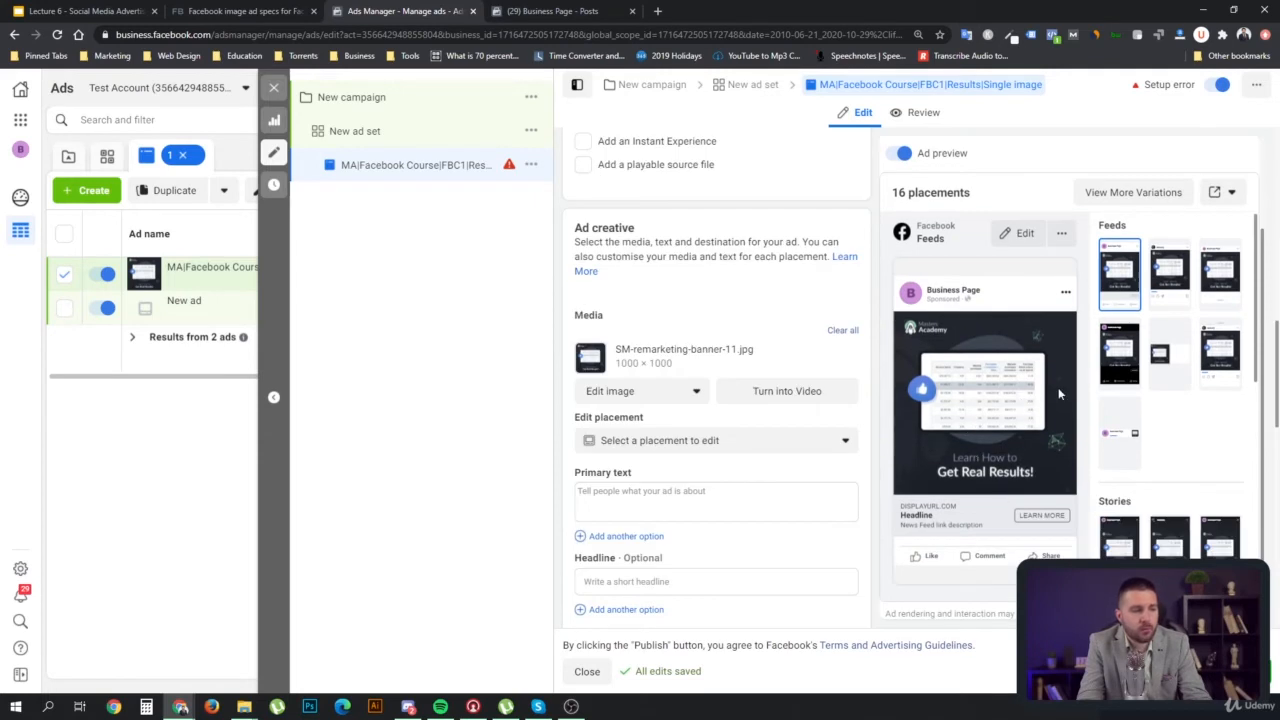
left_click(664, 400)
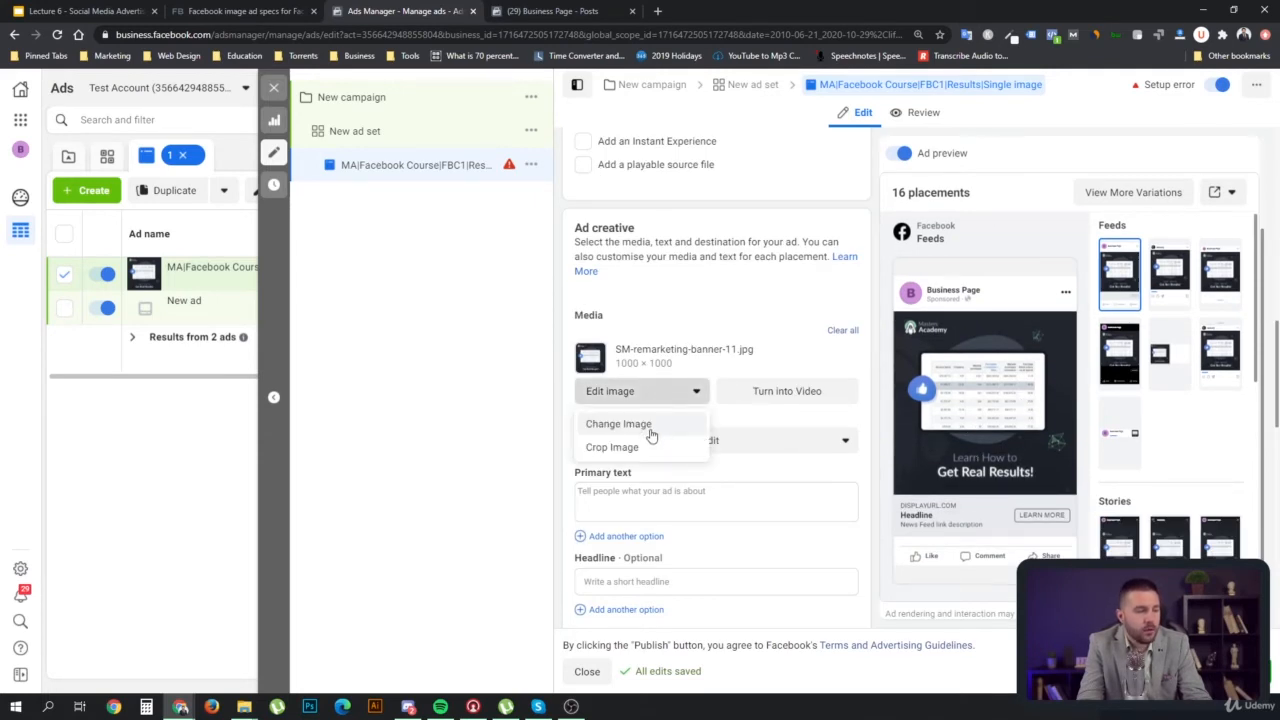
left_click(651, 435)
left_click(335, 228)
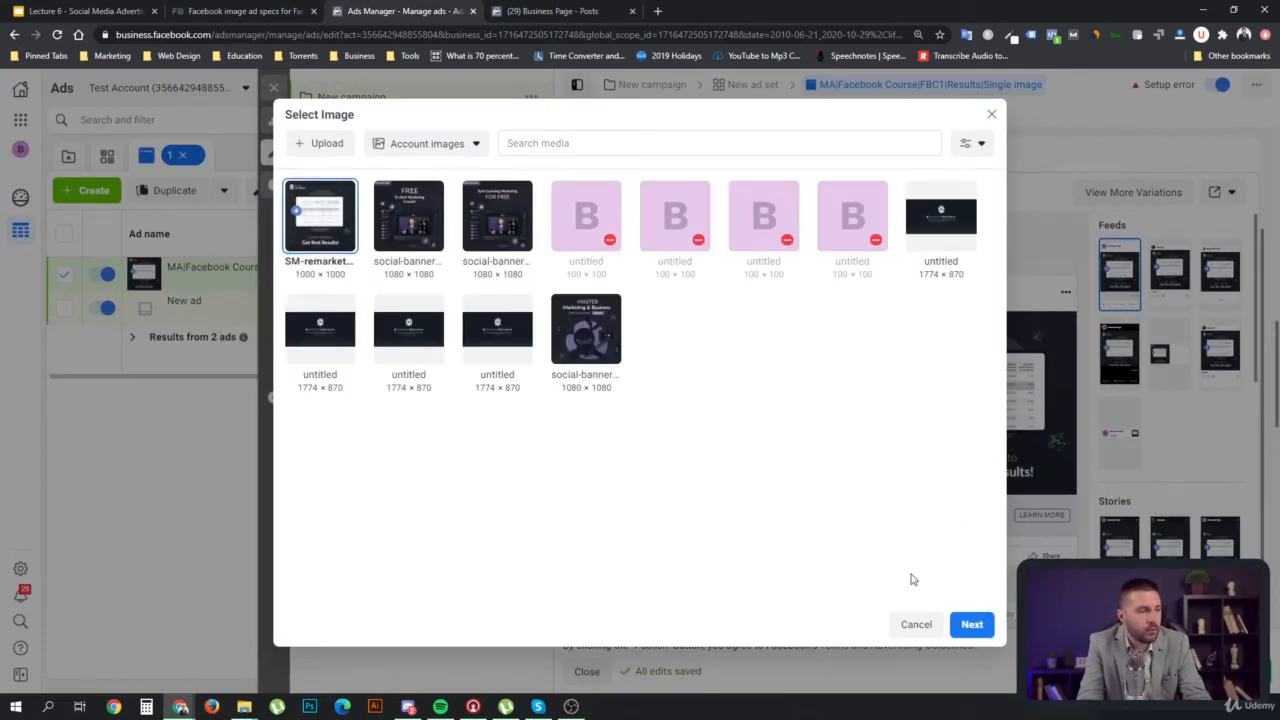
left_click(971, 624)
mouse_move(593, 470)
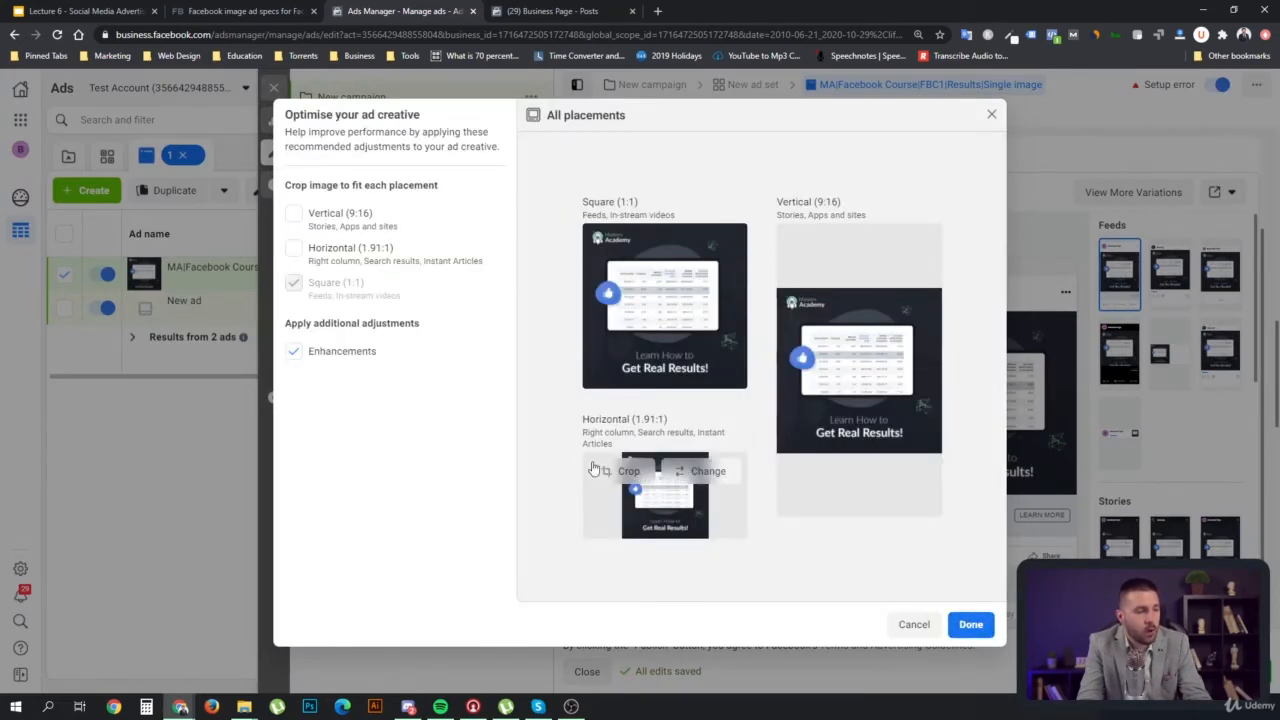
Try a Horizontal (1.91:1) crop centred on the banner's results table, and discard the crop and placement changes
left_click(295, 248)
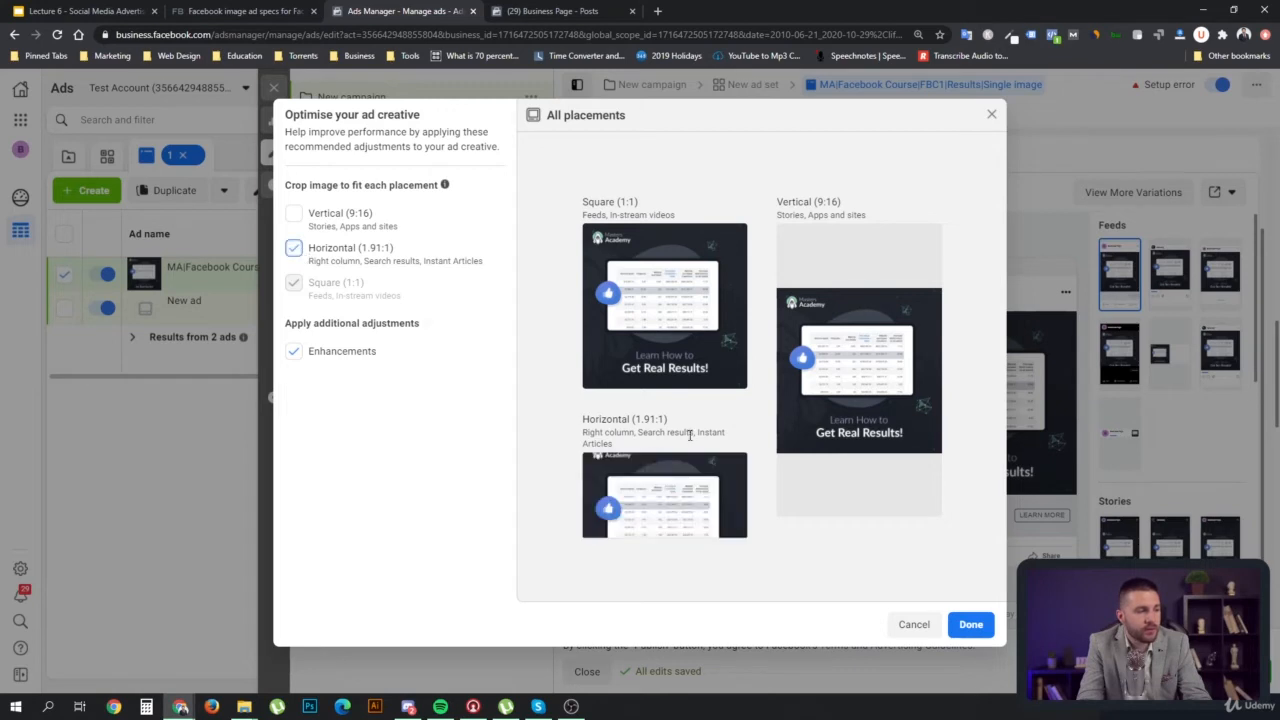
left_click(632, 480)
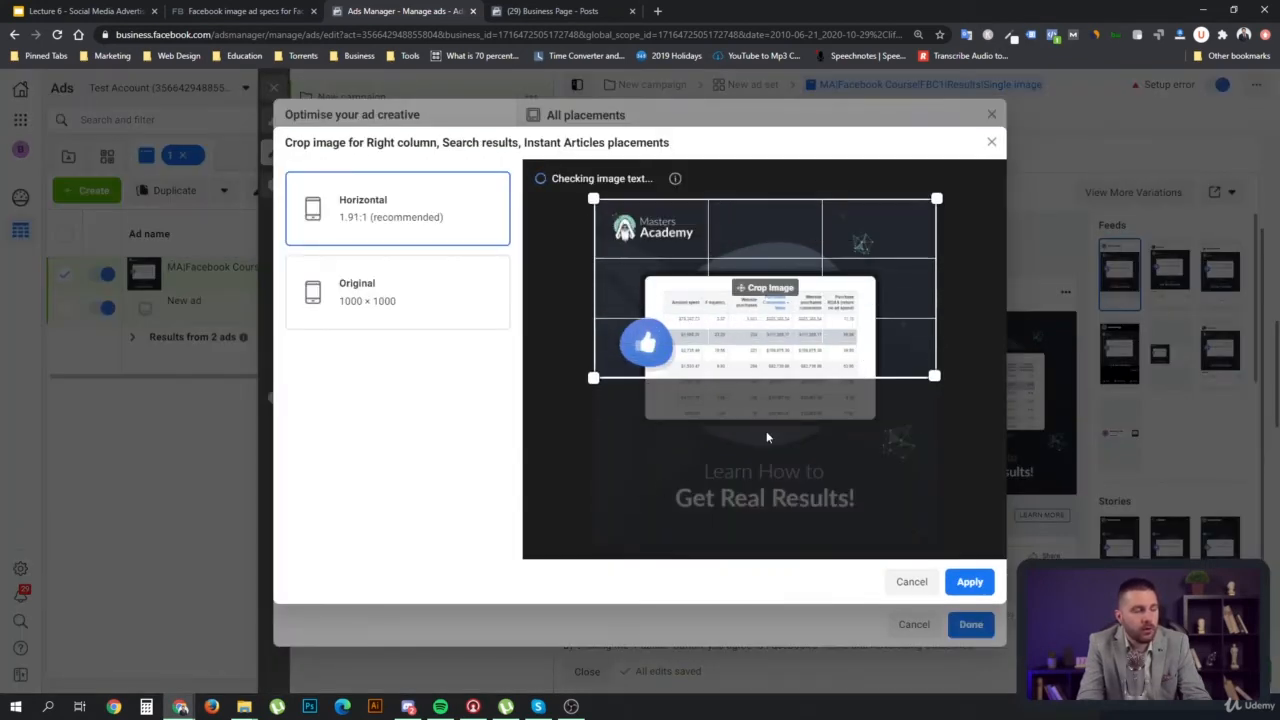
left_click_drag(770, 358, 785, 556)
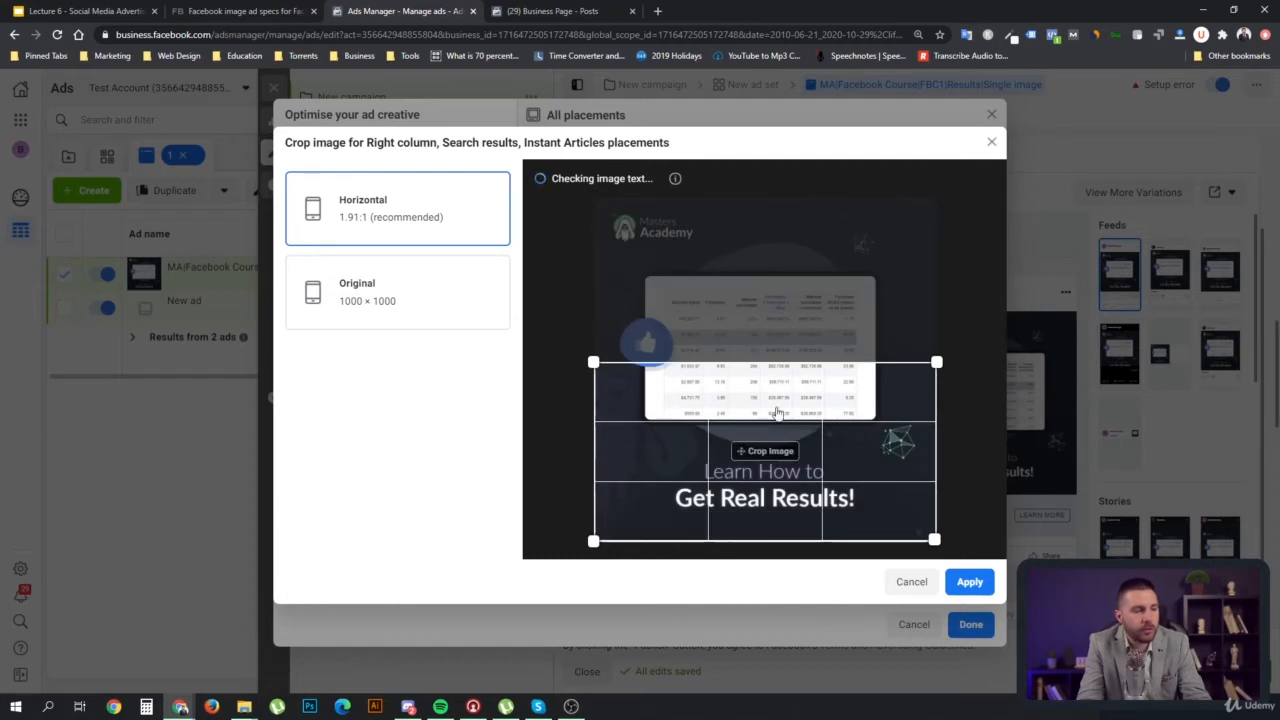
left_click_drag(776, 466, 766, 364)
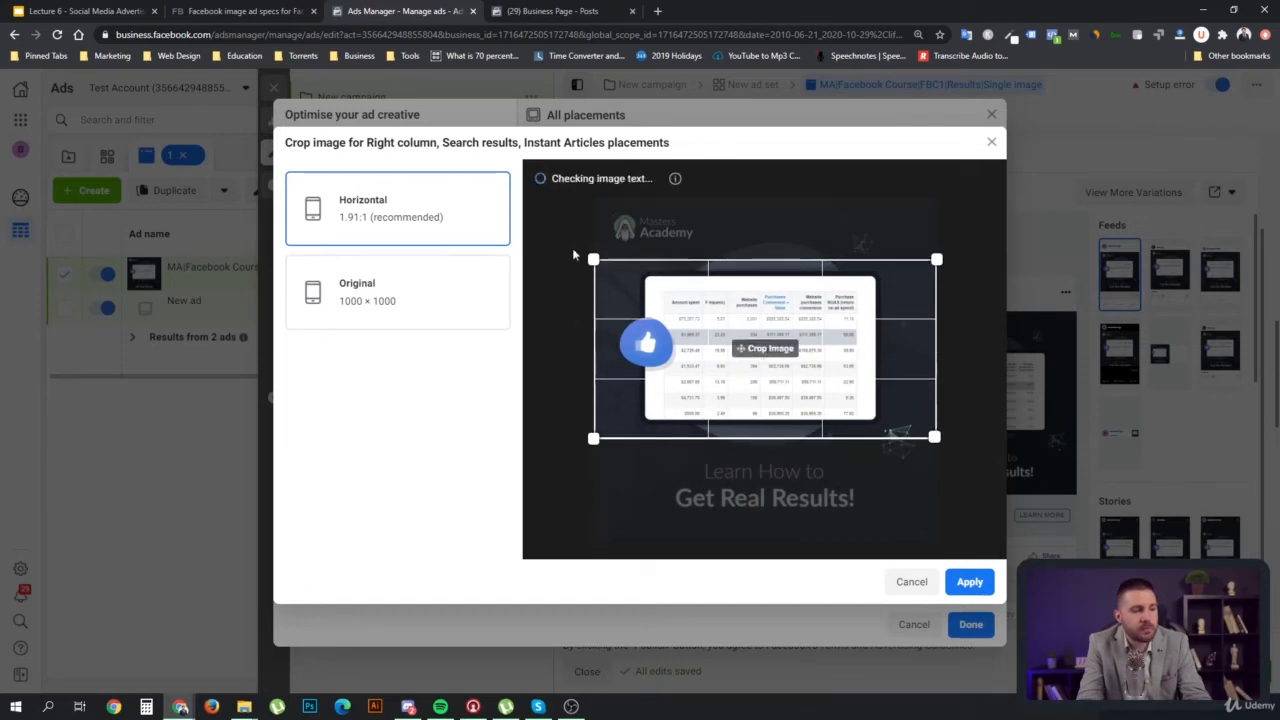
left_click(921, 584)
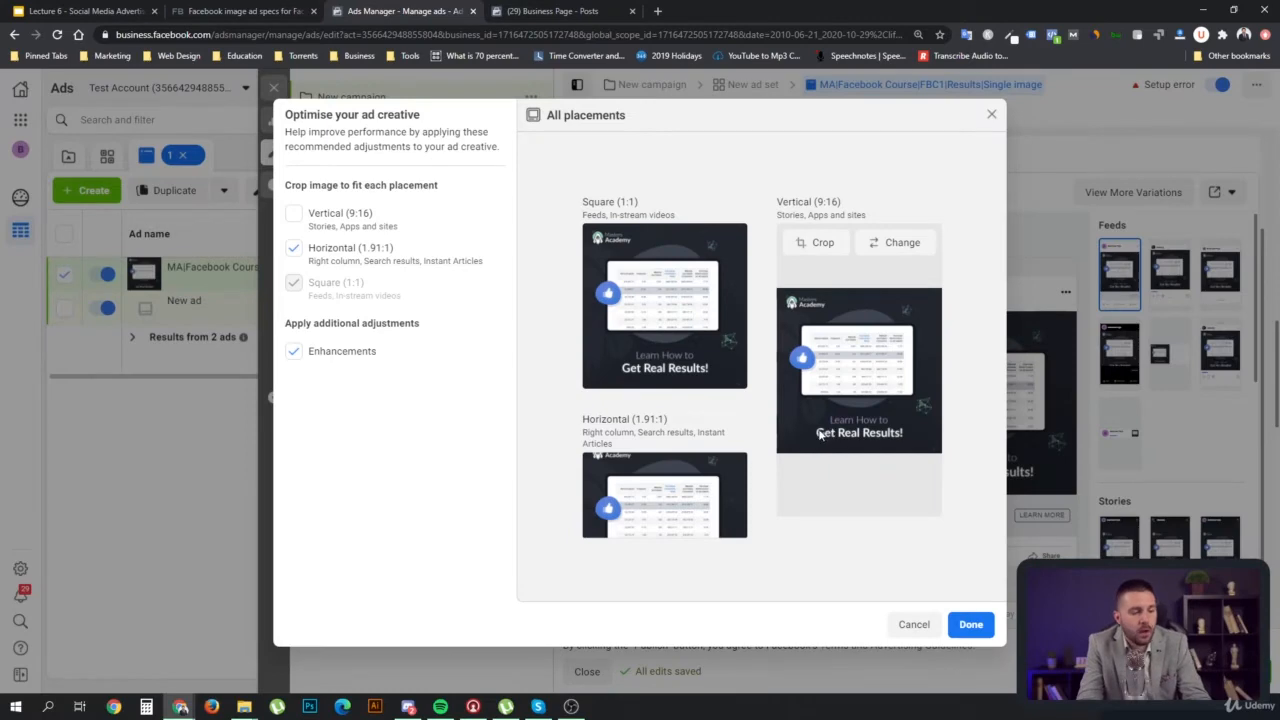
left_click(914, 625)
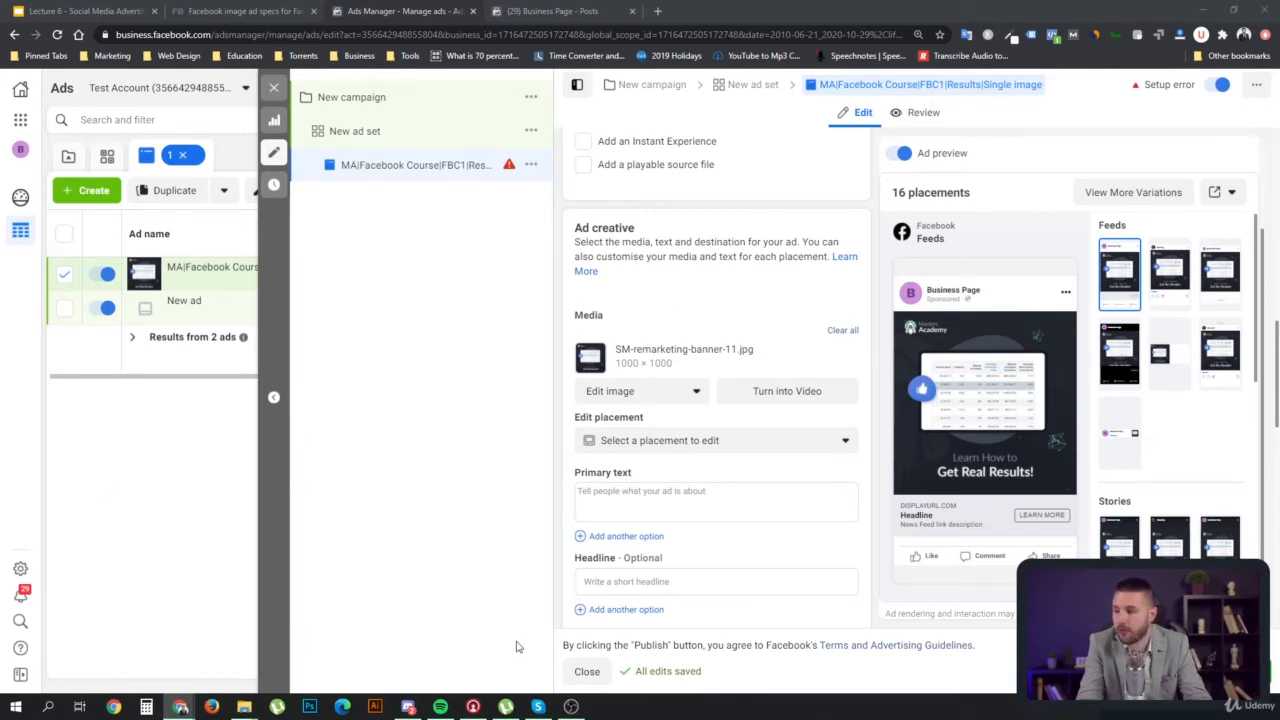
Change the ad image to the 1200 × 1200 start-free-ad.png banner
mouse_move(411, 711)
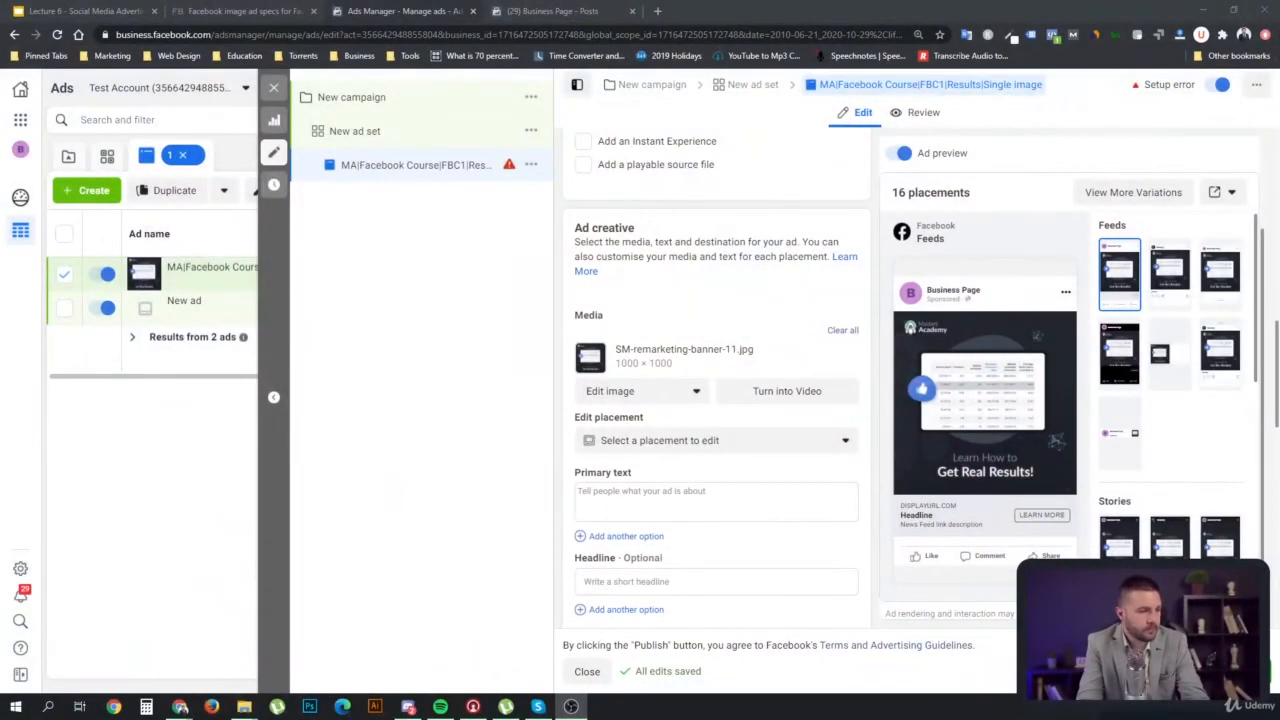
left_click(645, 392)
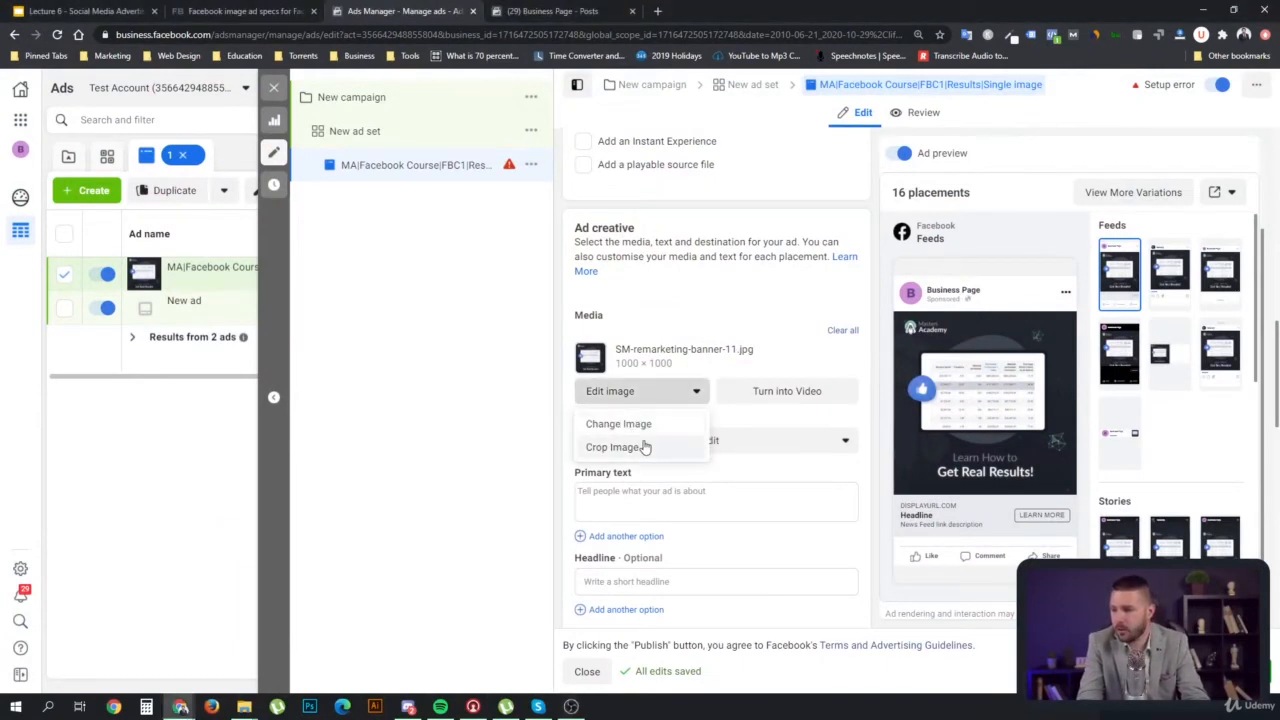
left_click(625, 426)
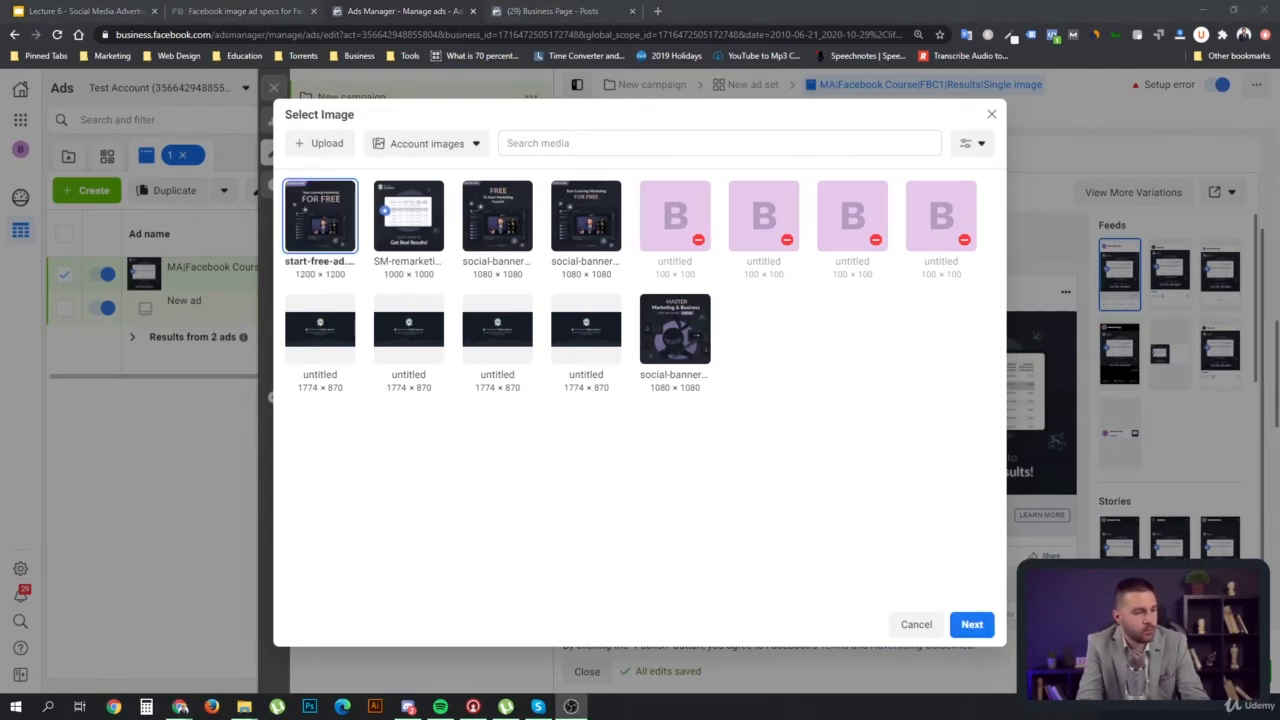
left_click(972, 624)
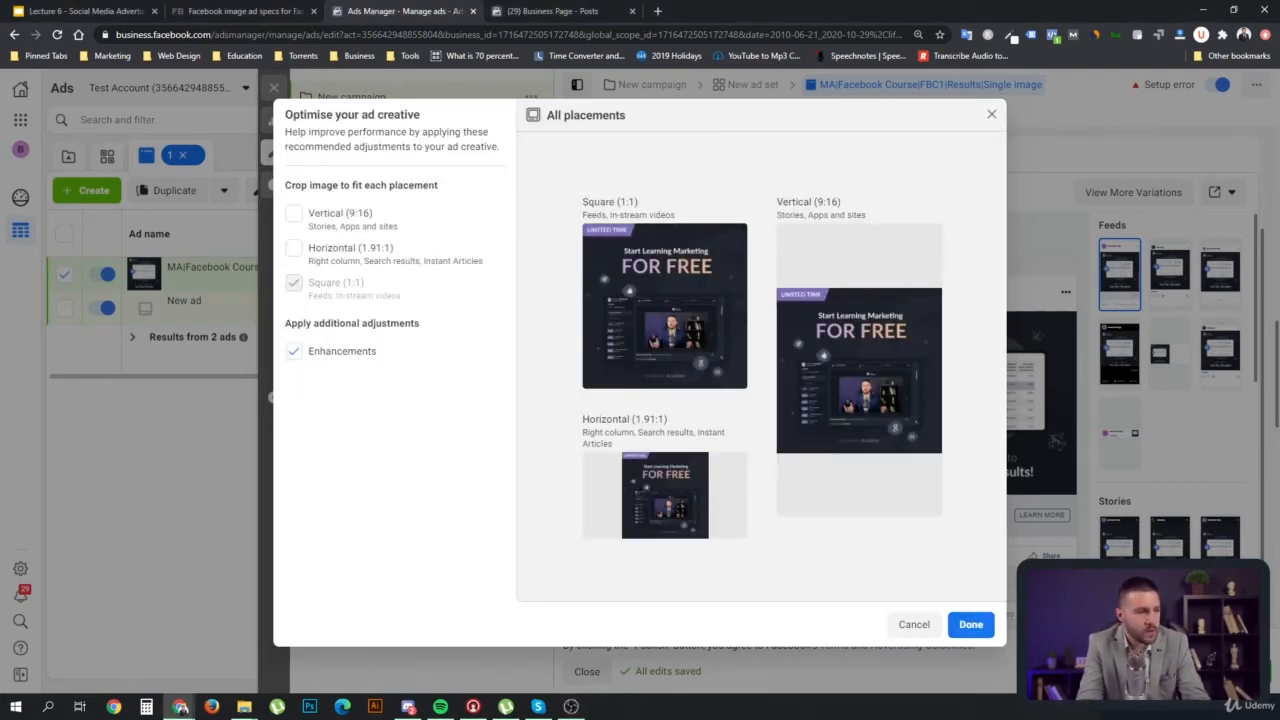
Replace the Vertical (9:16) placement's image with an upload of the 1080 × 1920 start-free-story.png
key("alt+Tab")
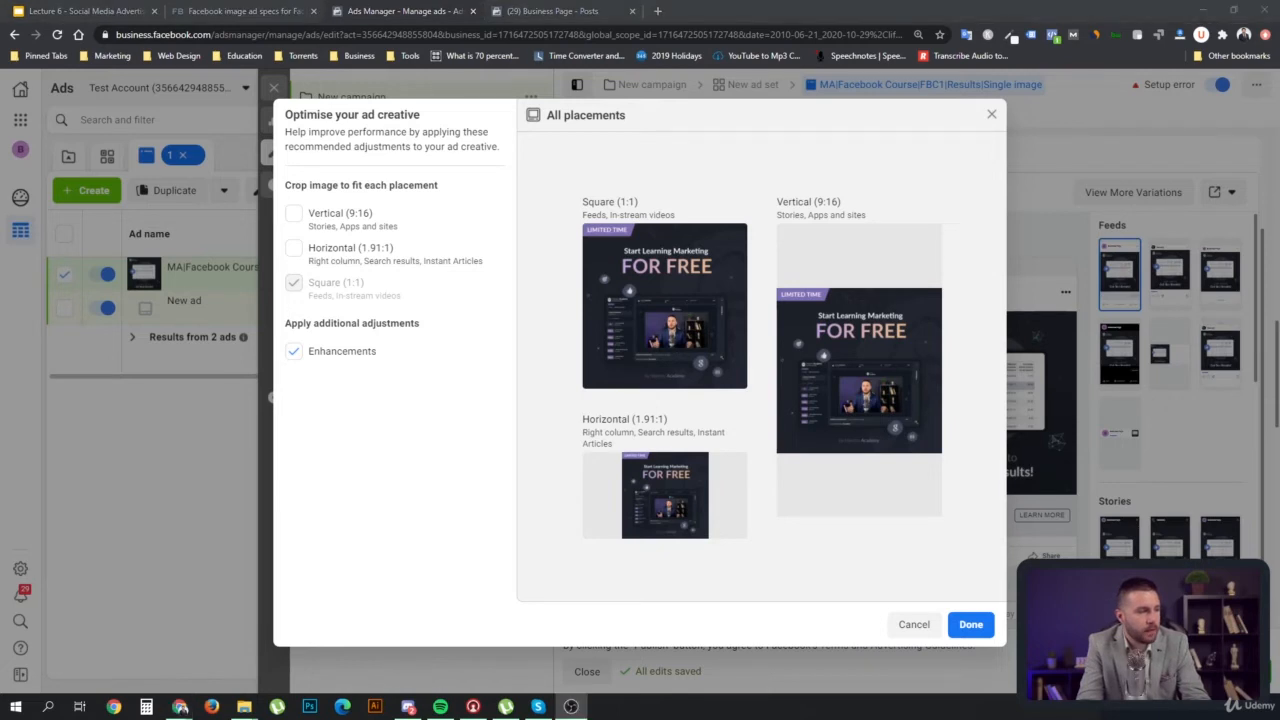
left_click(293, 214)
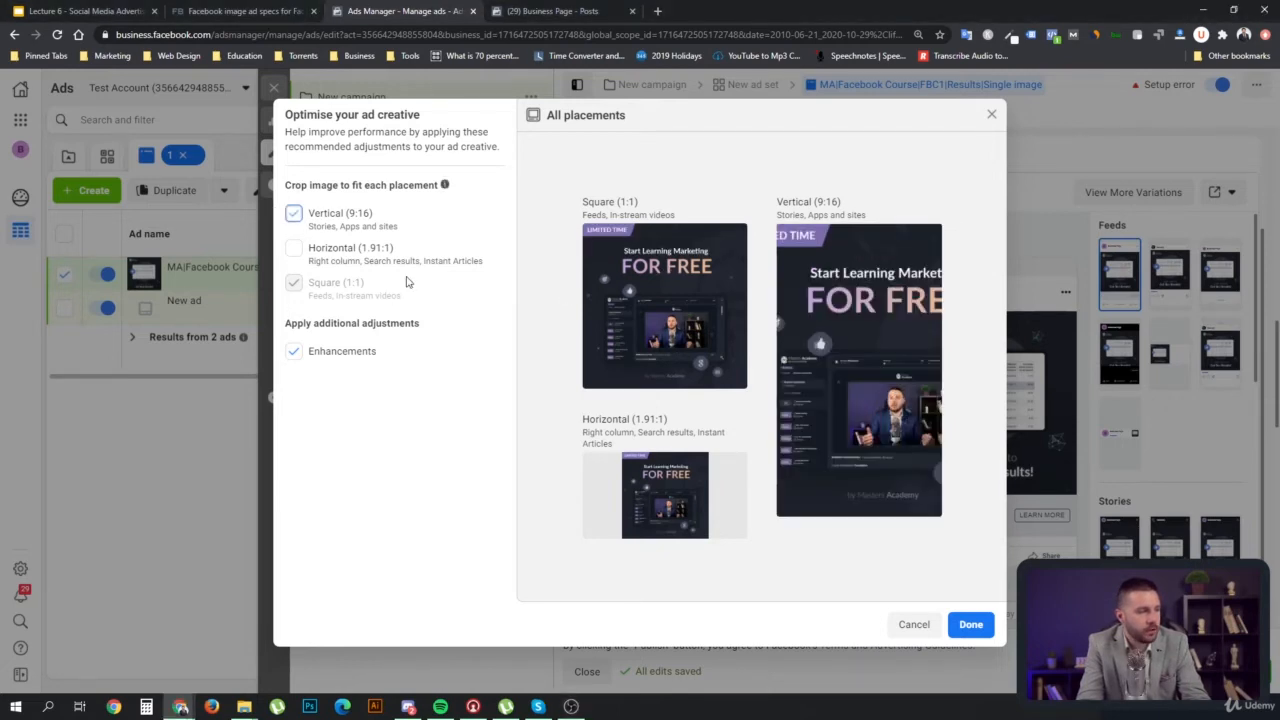
left_click(892, 250)
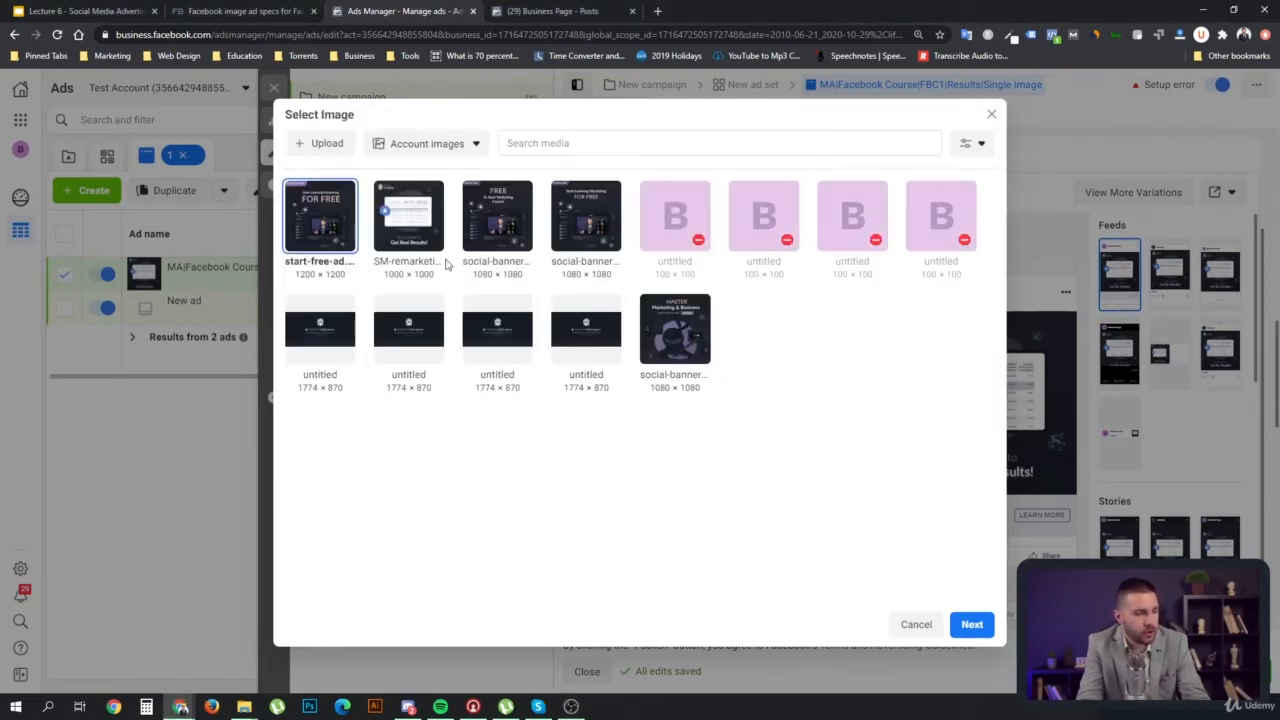
key("alt+Tab")
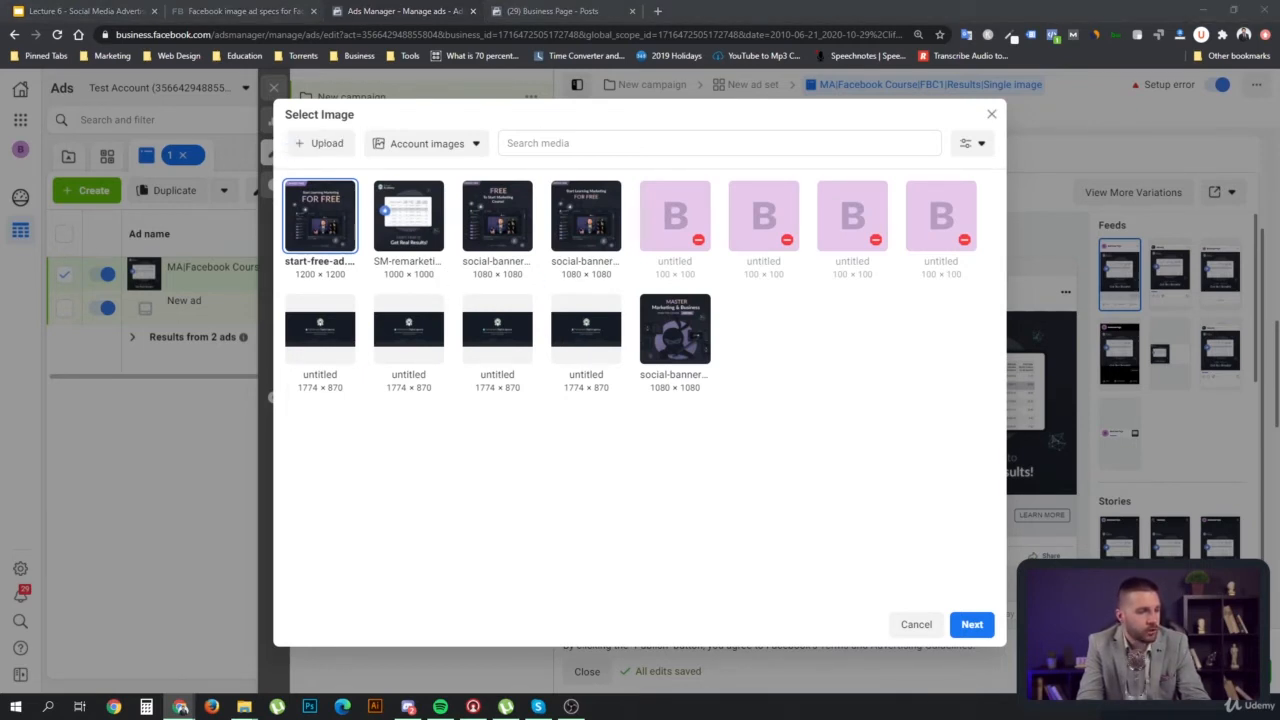
key("Return")
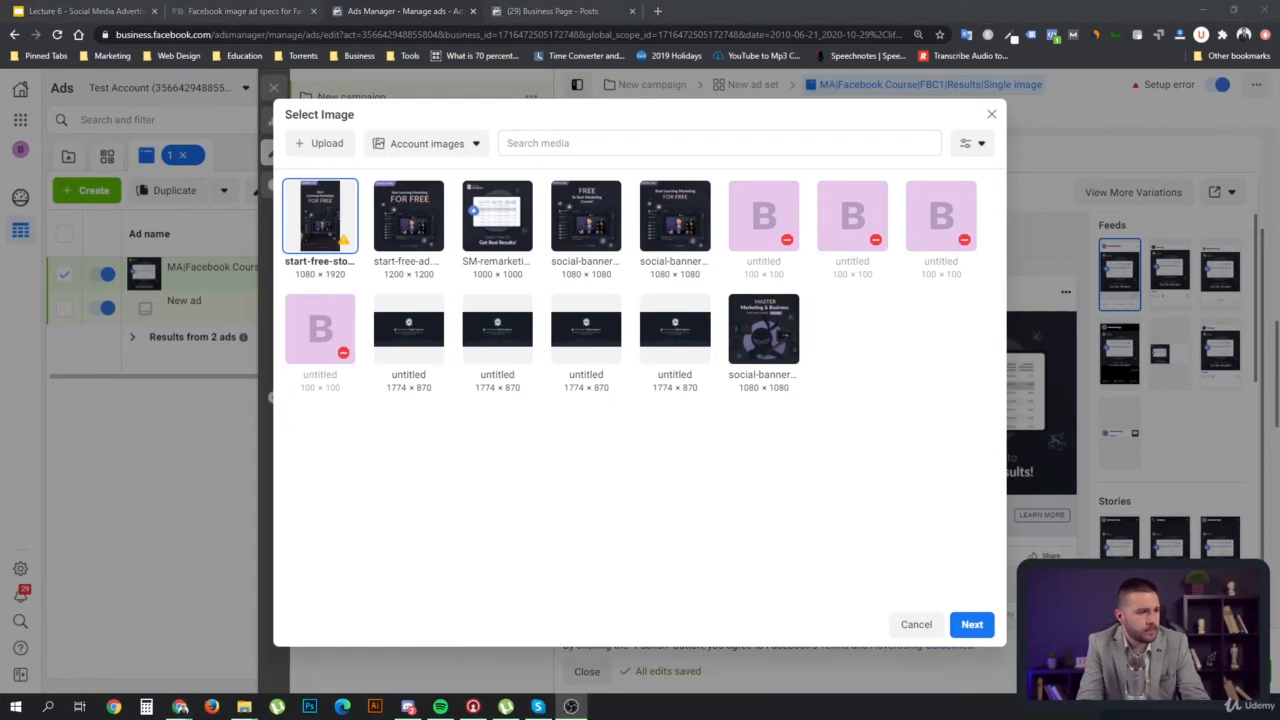
left_click(975, 624)
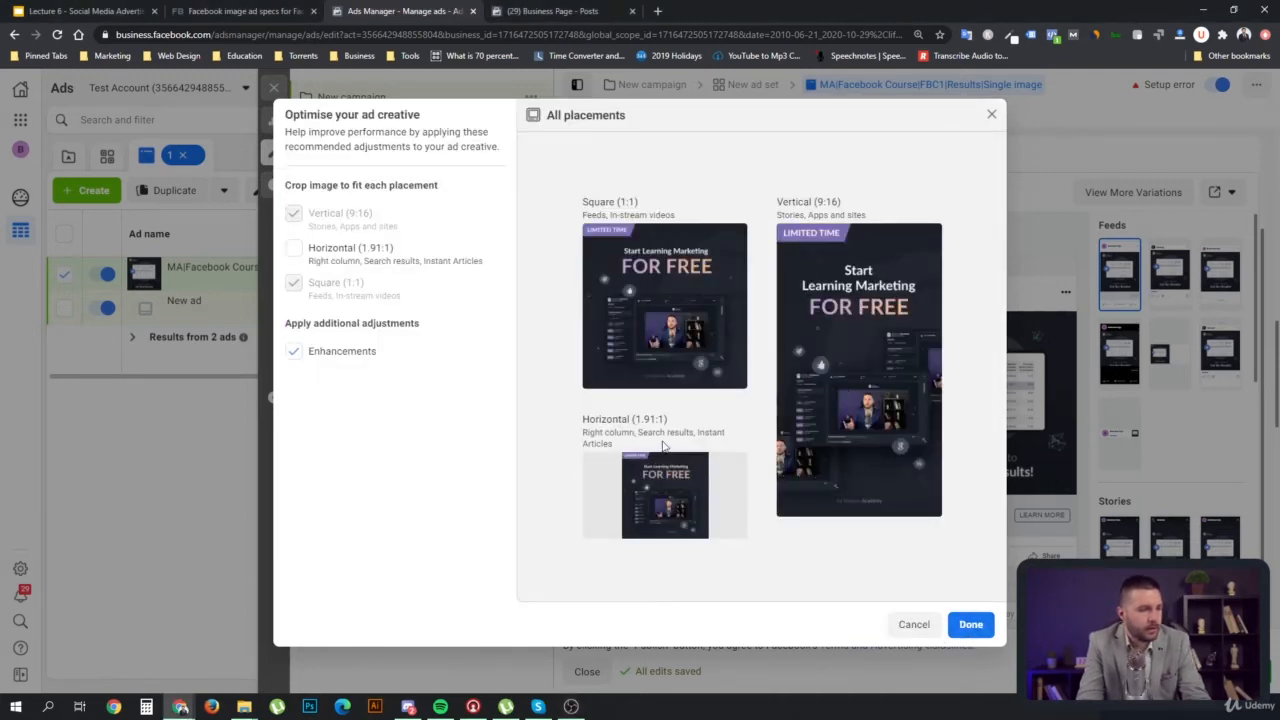
Replace the Horizontal (1.91:1) placement's image with the 1200 × 630 start-free-ad-2.png
left_click(688, 477)
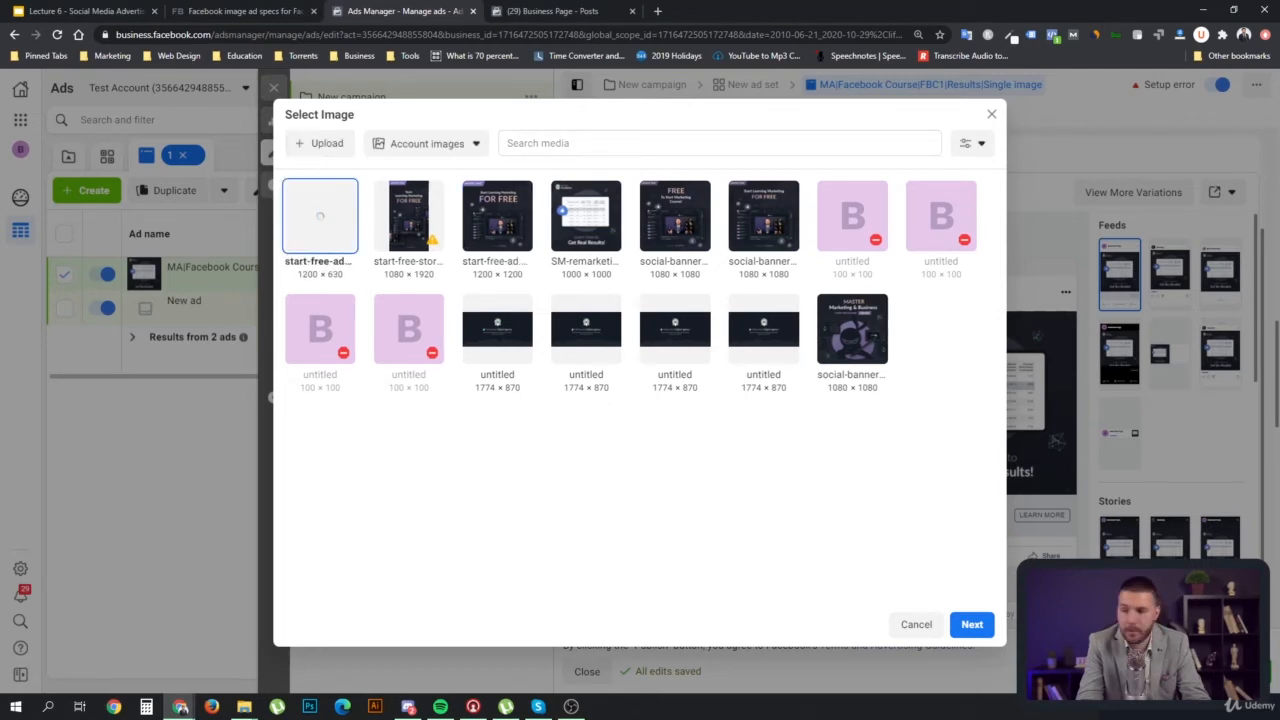
mouse_move(436, 246)
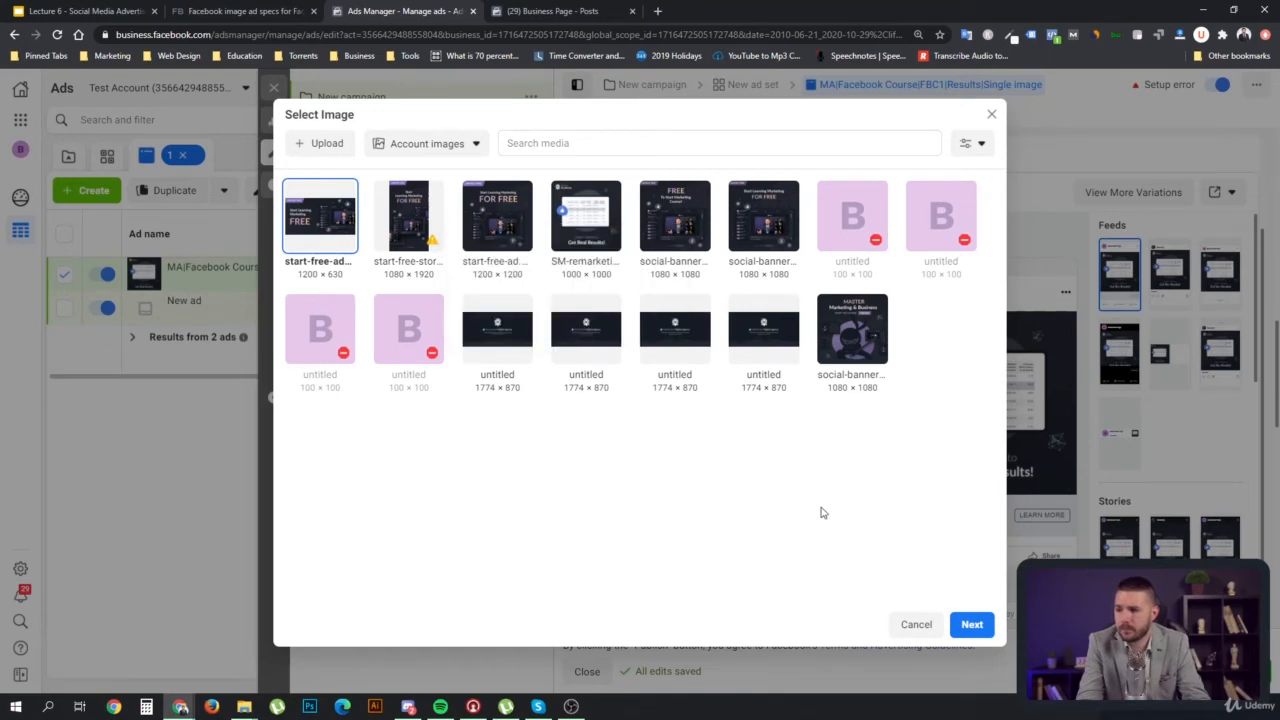
left_click(972, 624)
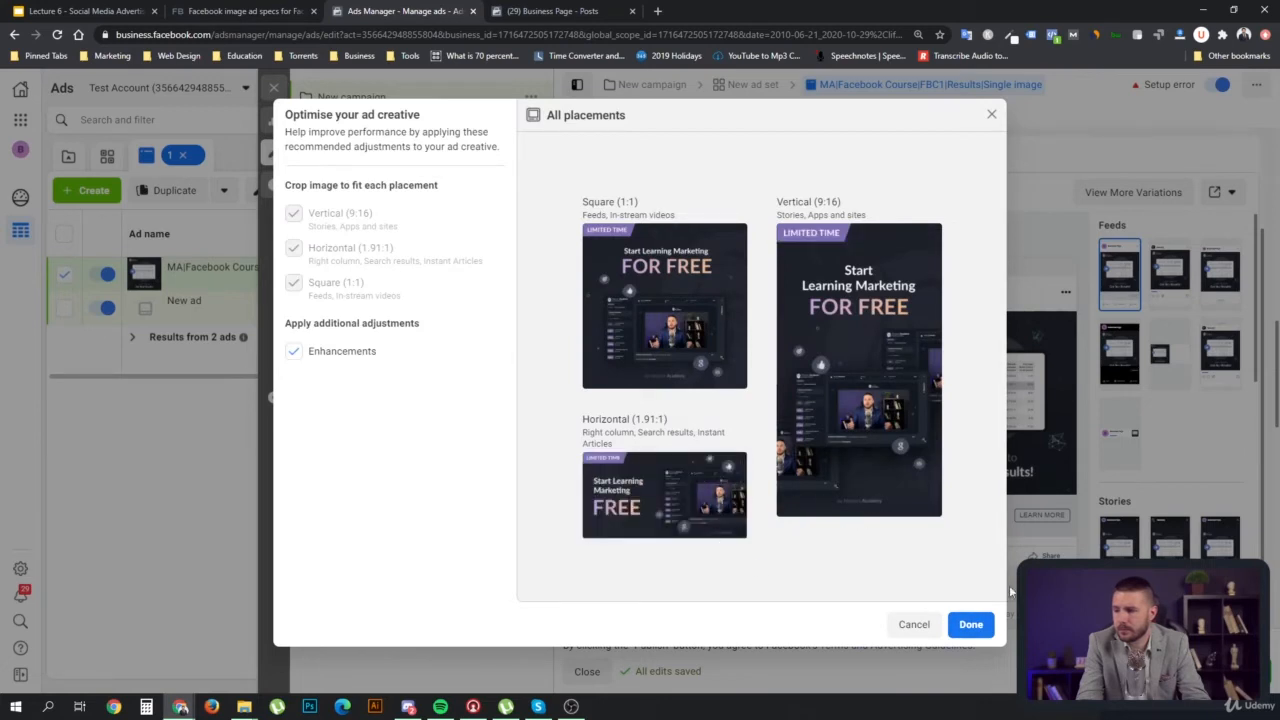
mouse_move(744, 527)
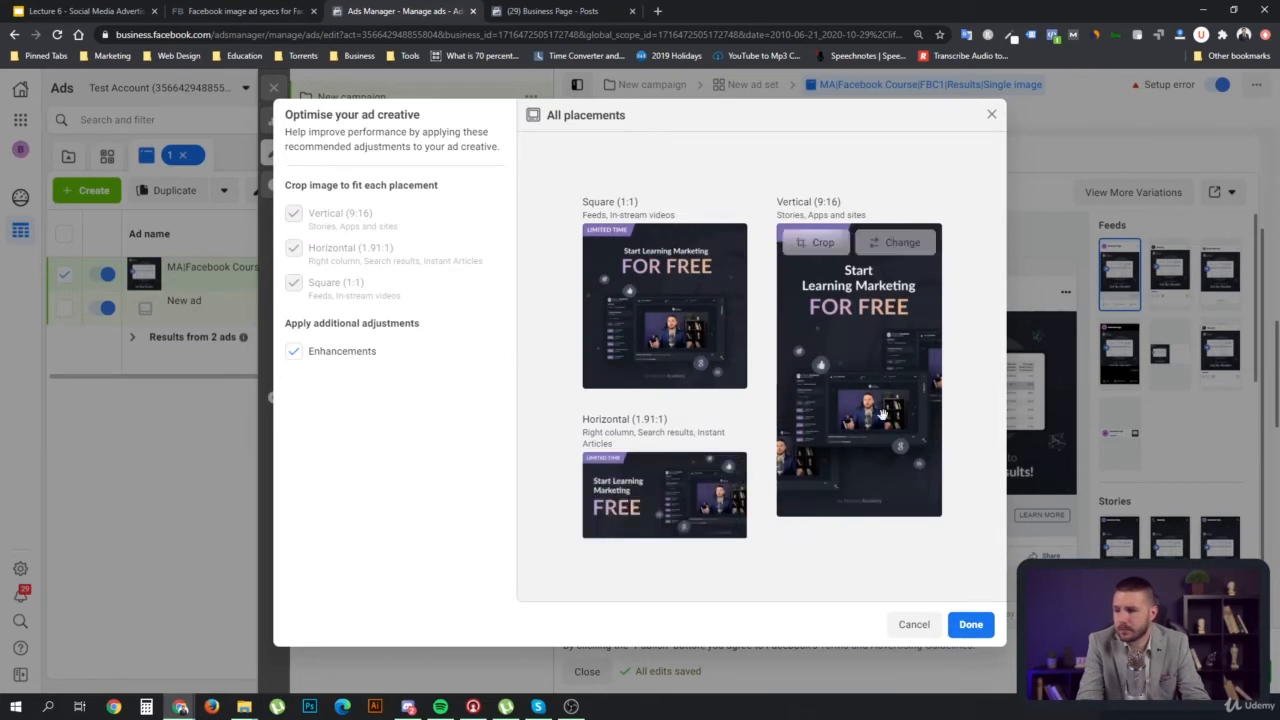
mouse_move(900, 470)
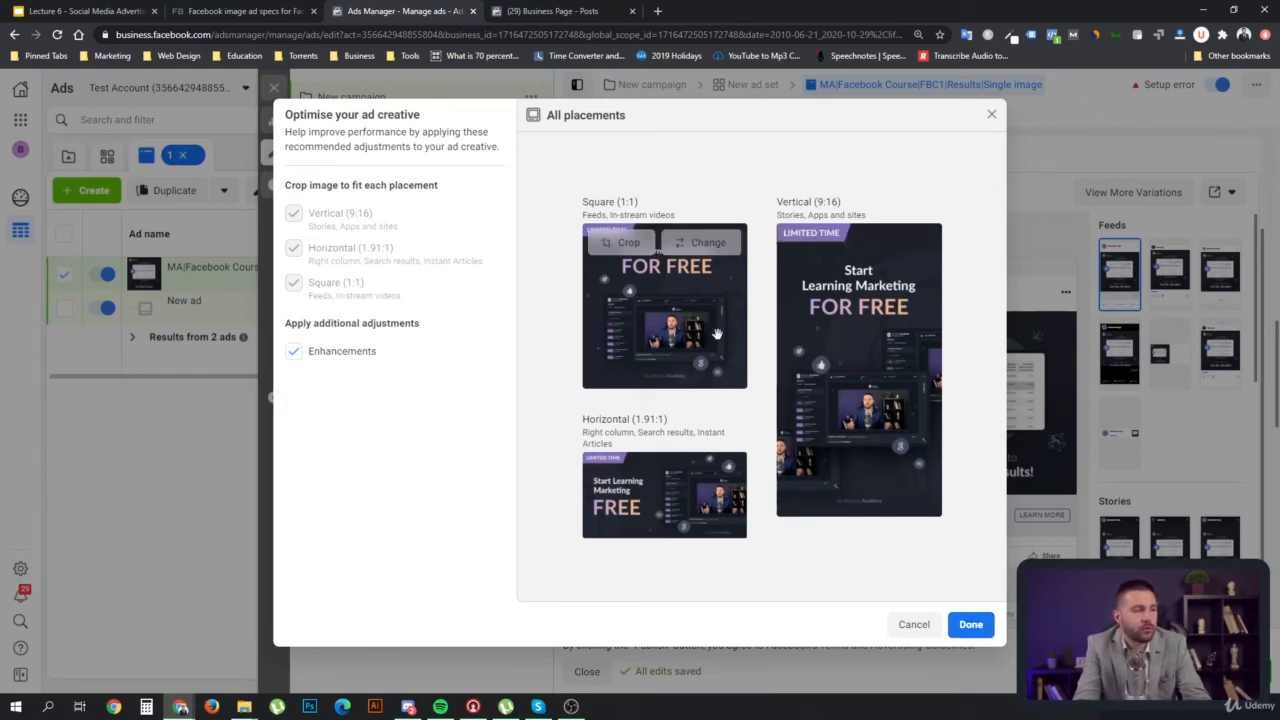
mouse_move(316, 242)
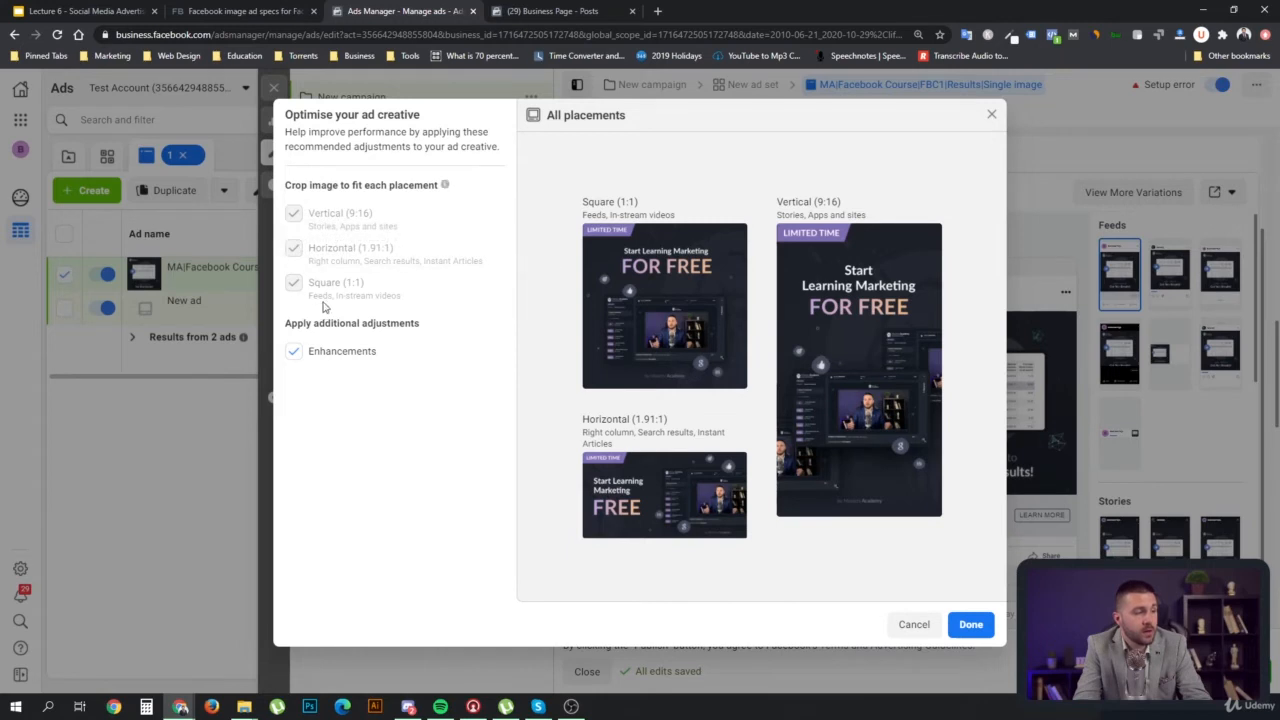
Read the explanation of the additional adjustments, turn off Enhancements and apply the placement images to the ad
left_click(294, 353)
mouse_move(430, 324)
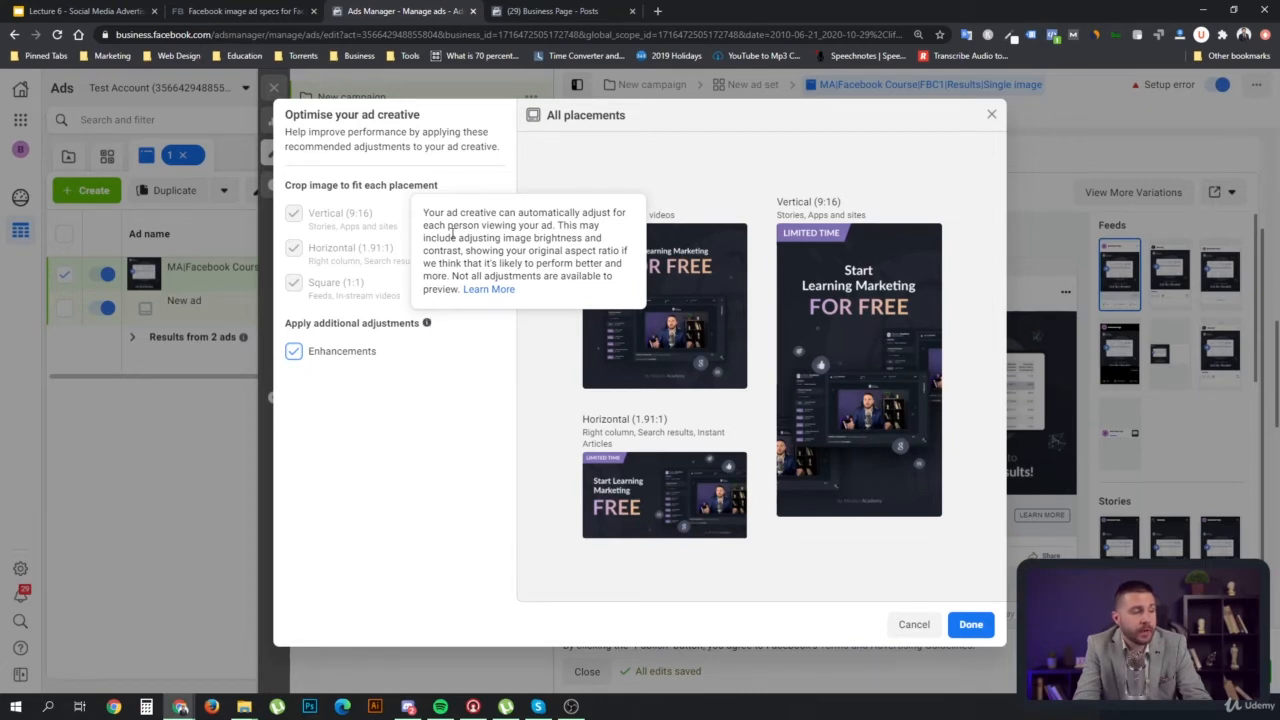
left_click_drag(459, 212, 631, 227)
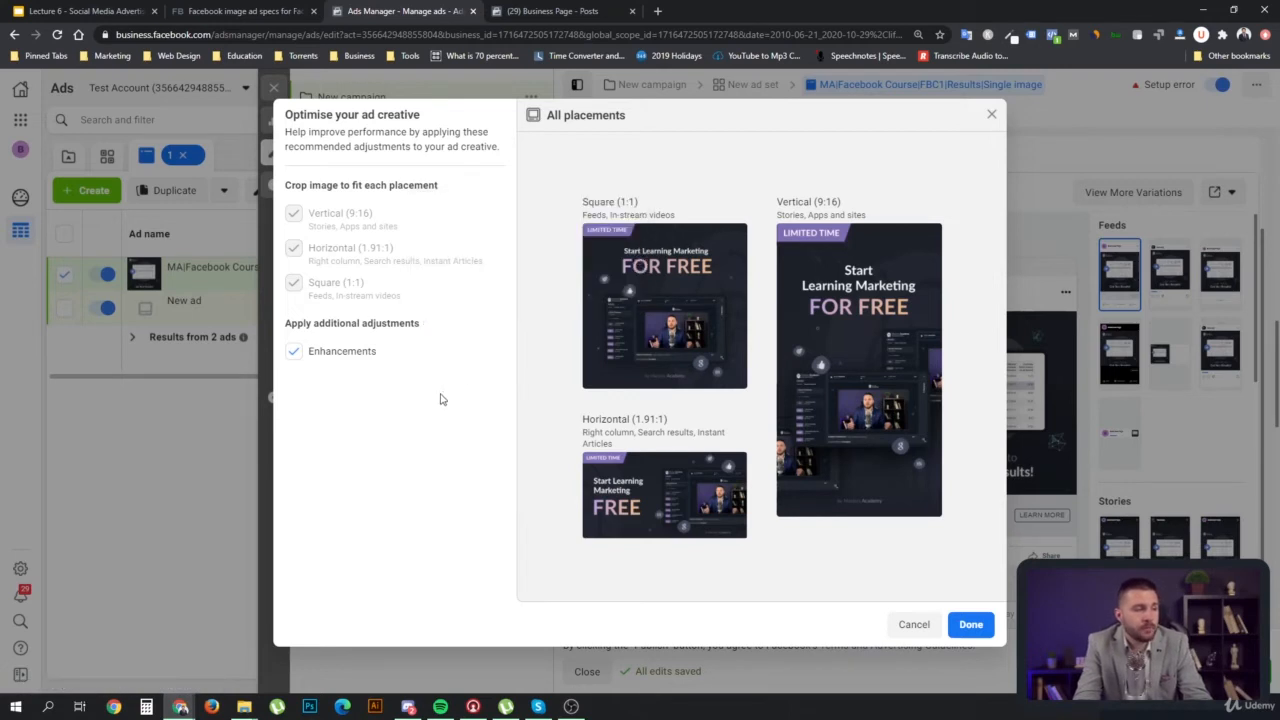
left_click(293, 351)
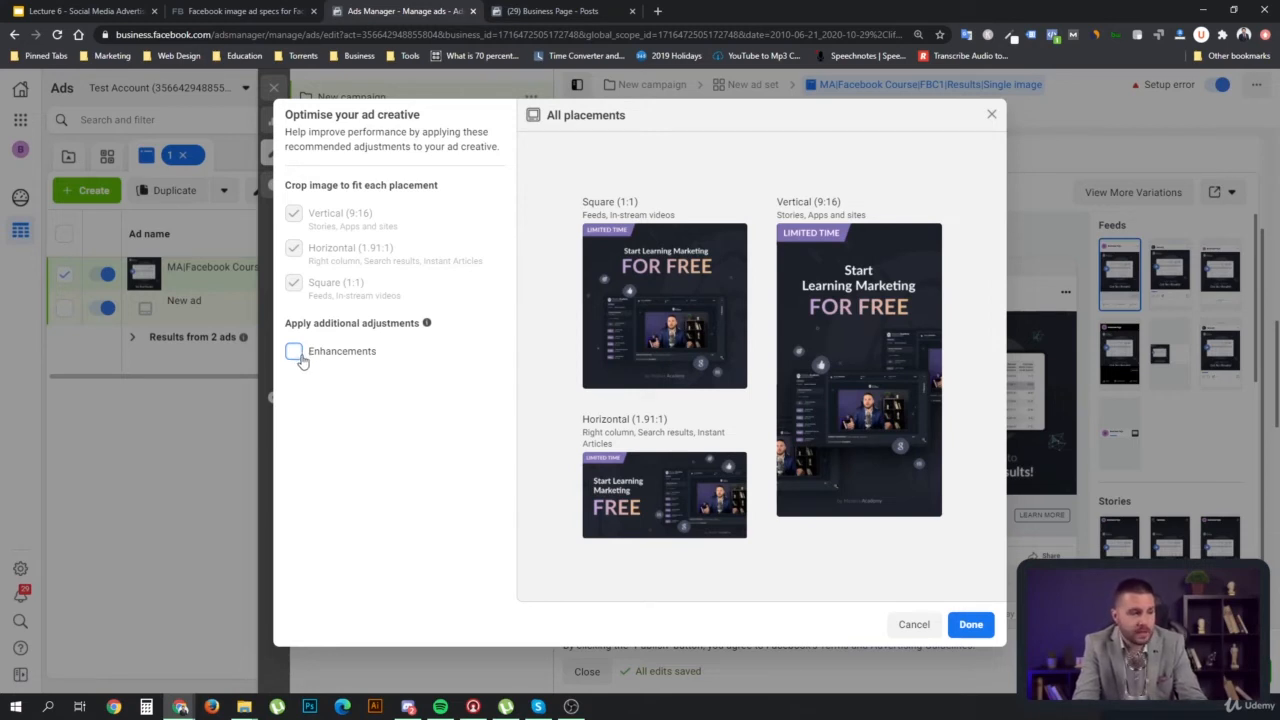
left_click(970, 634)
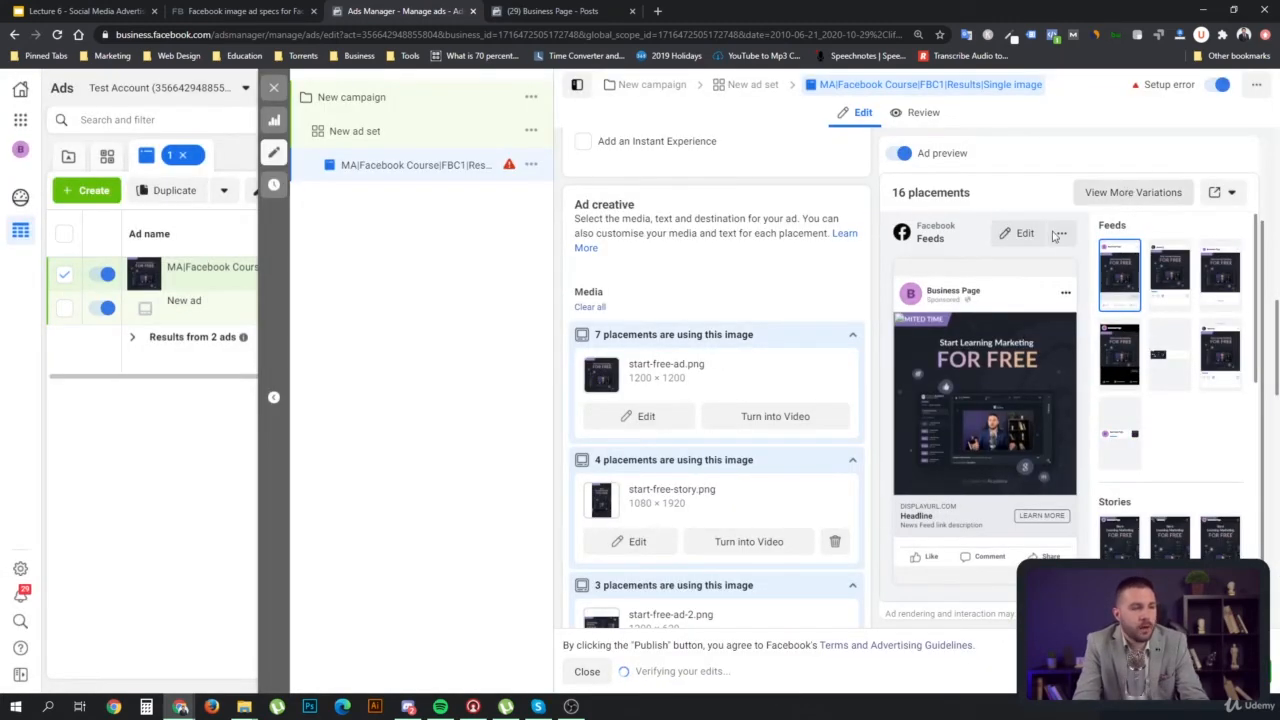
Review the images assigned to the ad's placement groups and advance the Single Image Ads lecture slides to the Makes Sense Check list
scroll(830, 368, "down", 2)
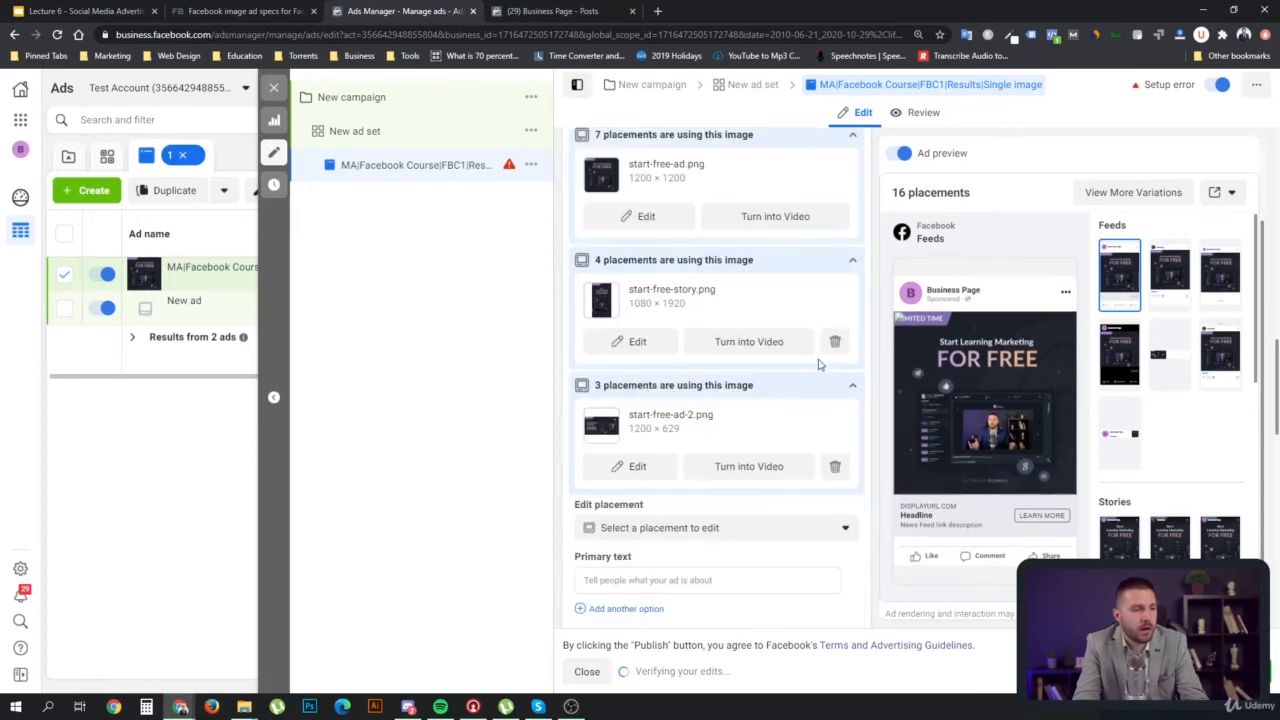
scroll(794, 366, "up", 2)
scroll(794, 366, "down", 3)
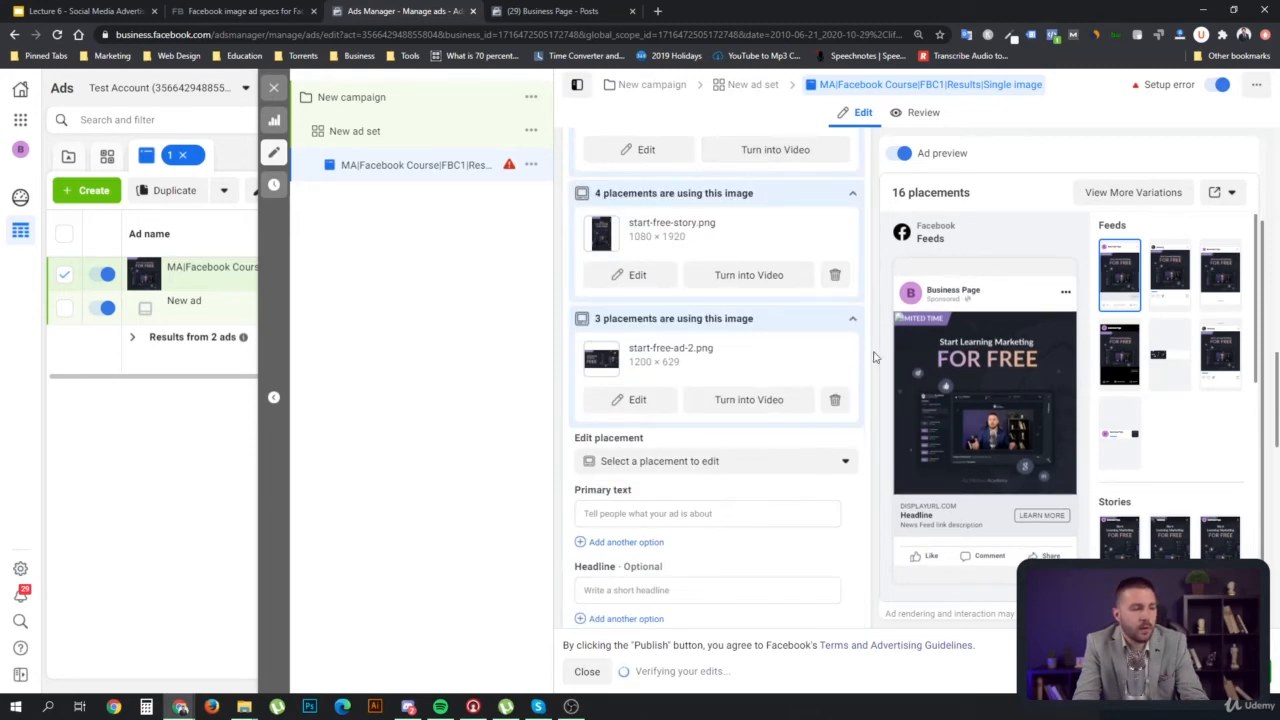
left_click(46, 14)
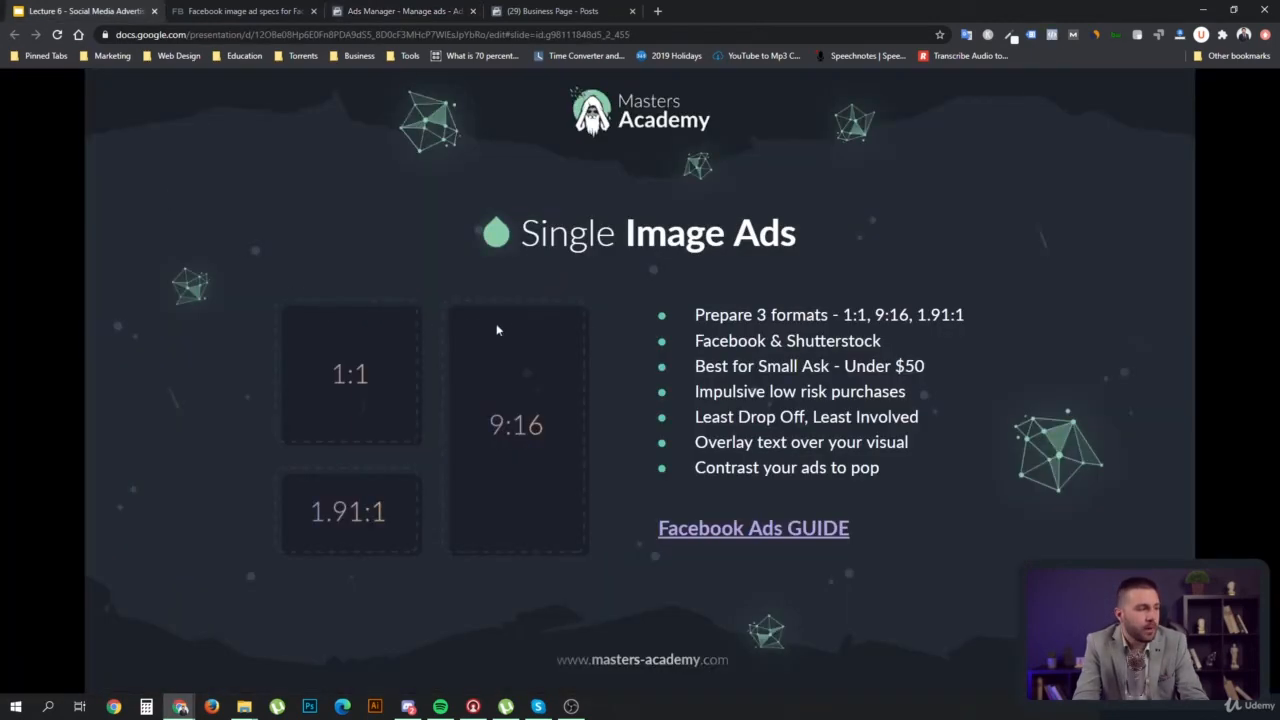
left_click(625, 332)
left_click(626, 332)
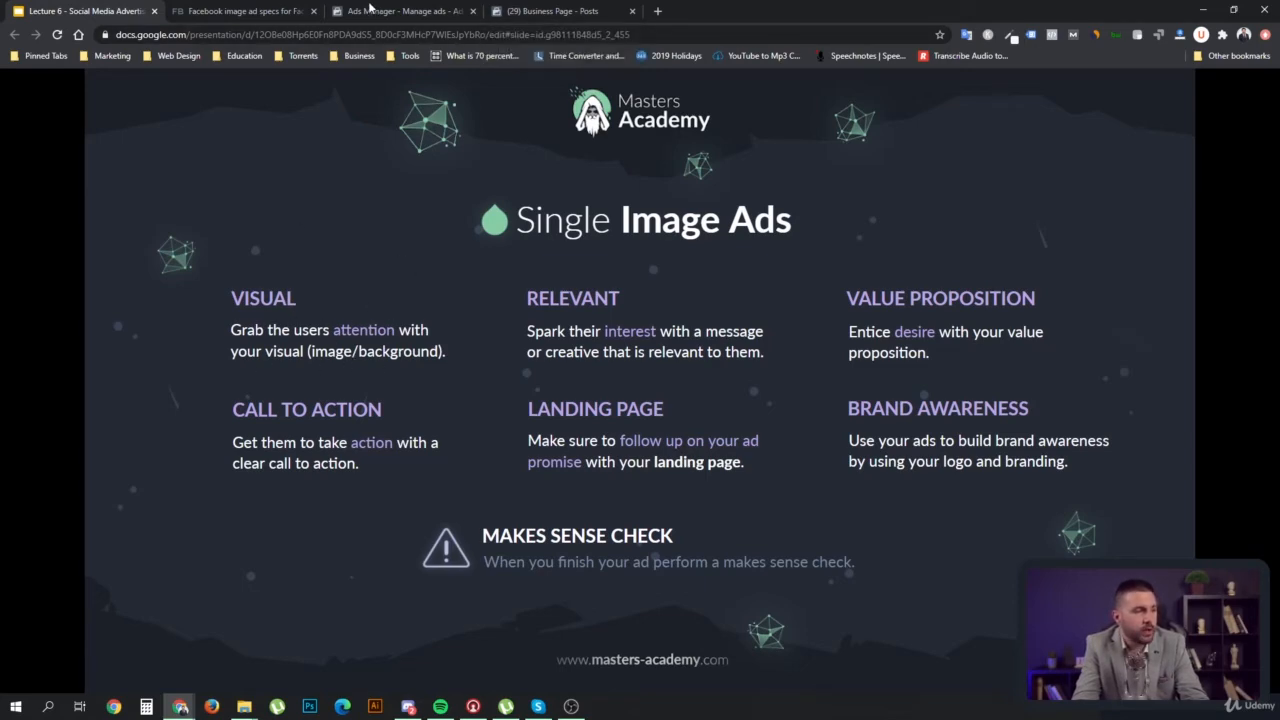
Compare the Facebook feed ad preview in Ads Manager with the visual, relevance, value, call-to-action and landing page criteria on the lecture slide
left_click(275, 11)
left_click(385, 12)
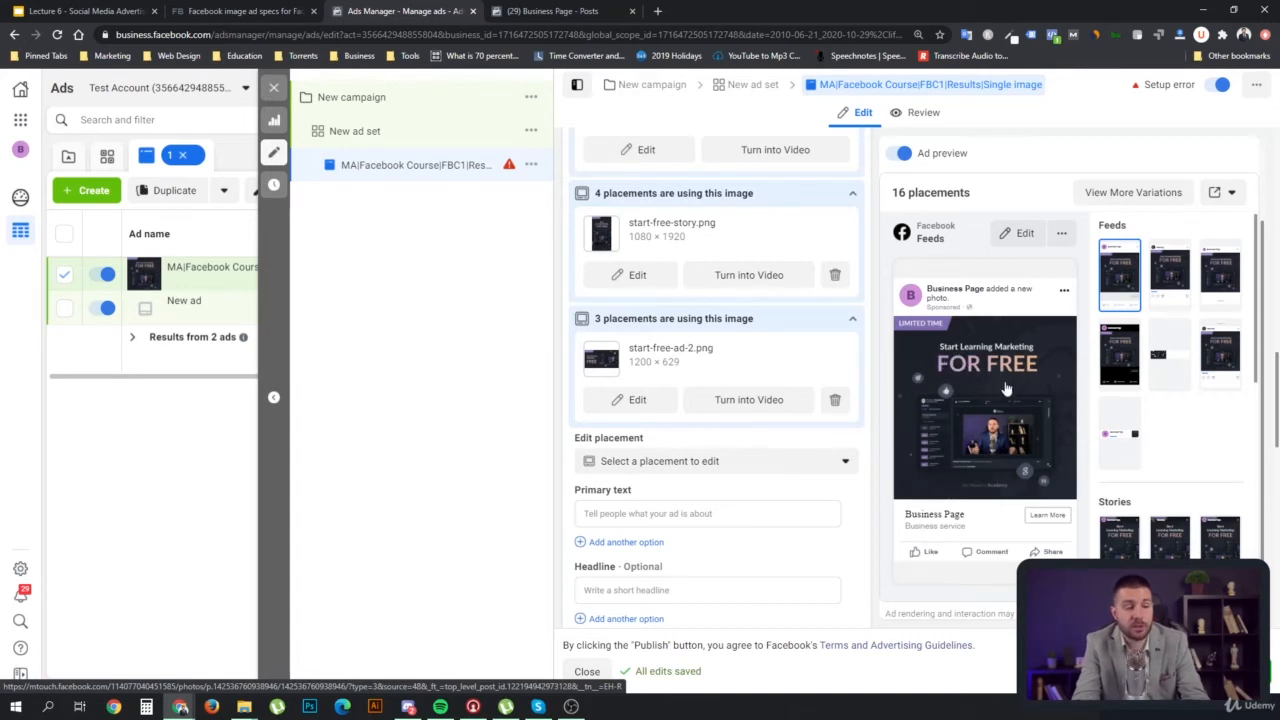
left_click(659, 12)
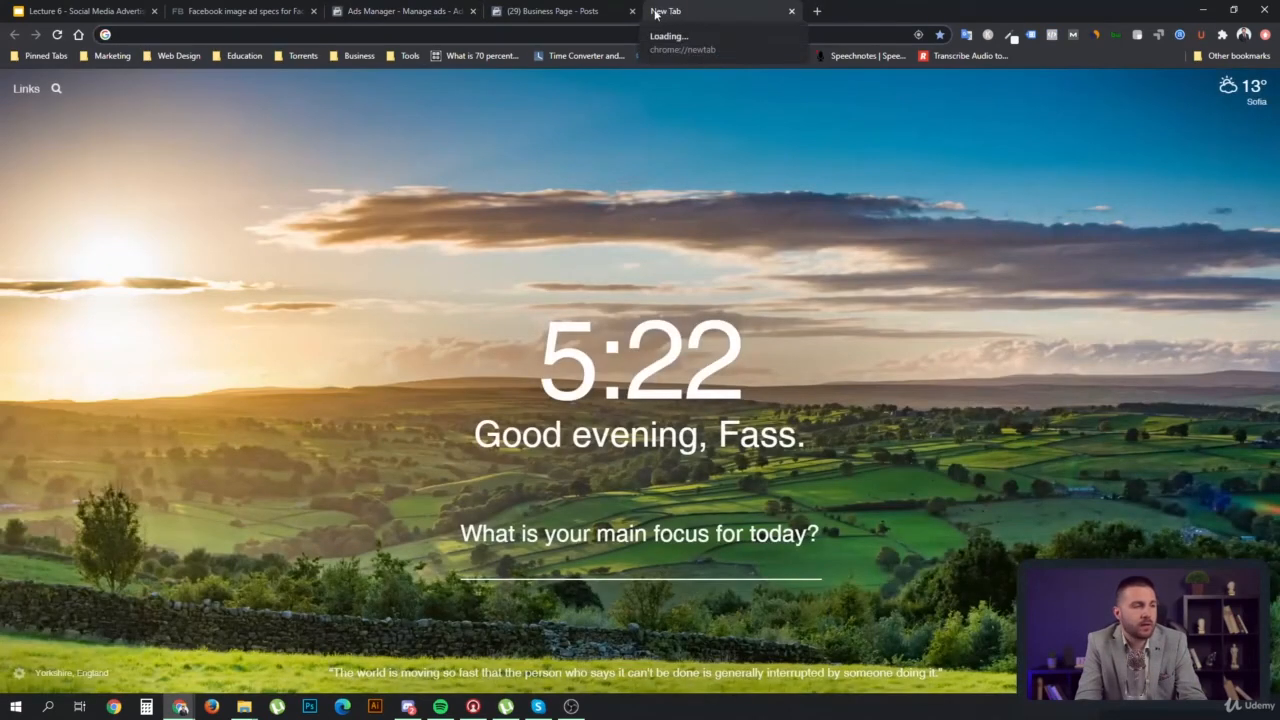
left_click(791, 11)
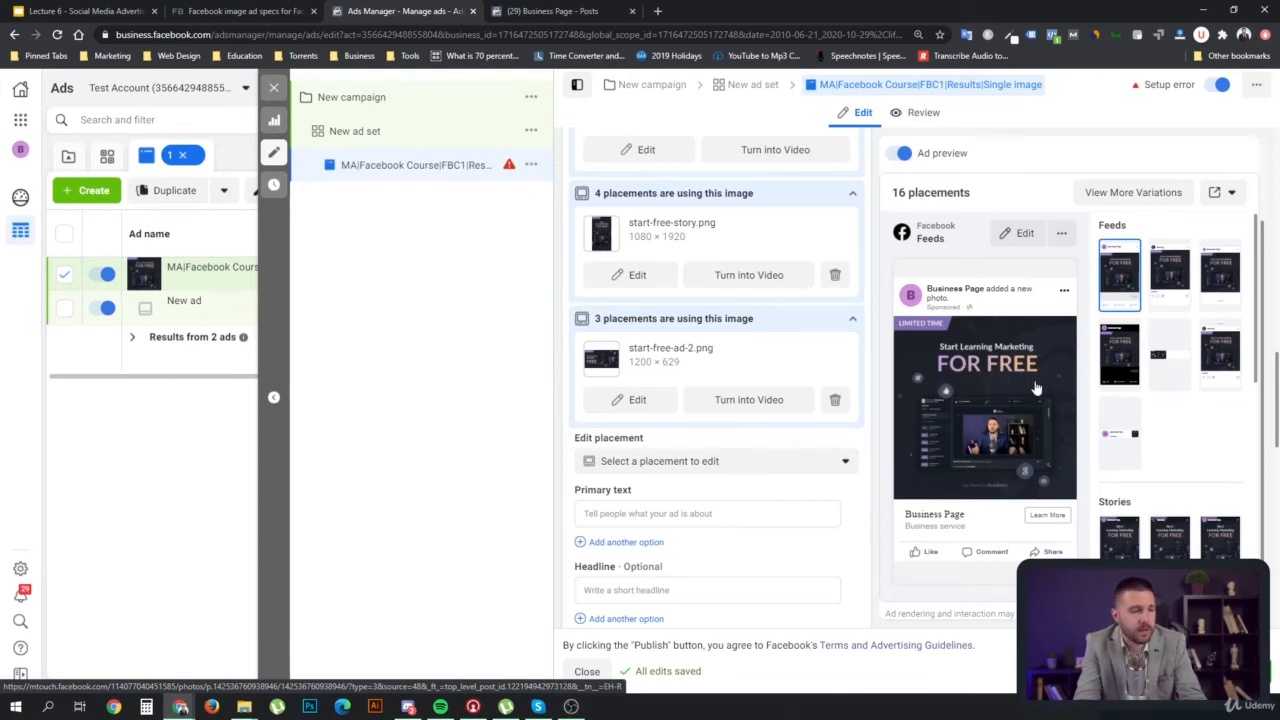
left_click(112, 12)
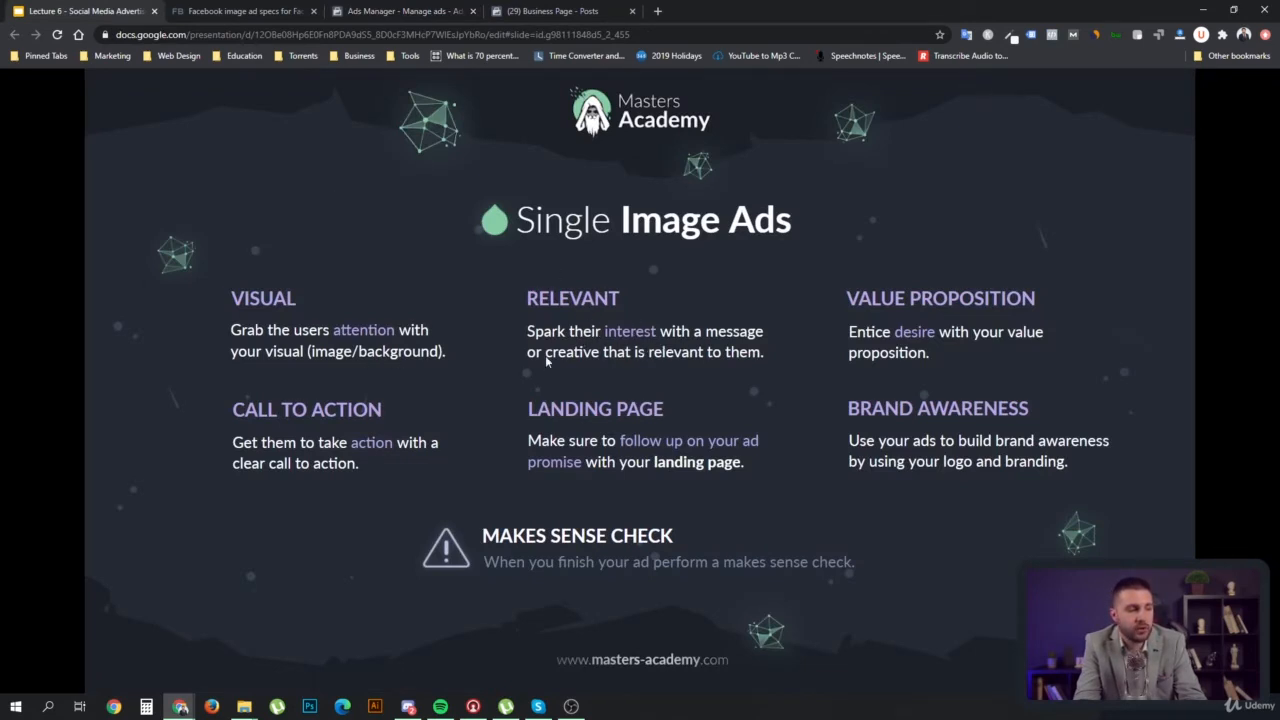
left_click(512, 12)
left_click(352, 12)
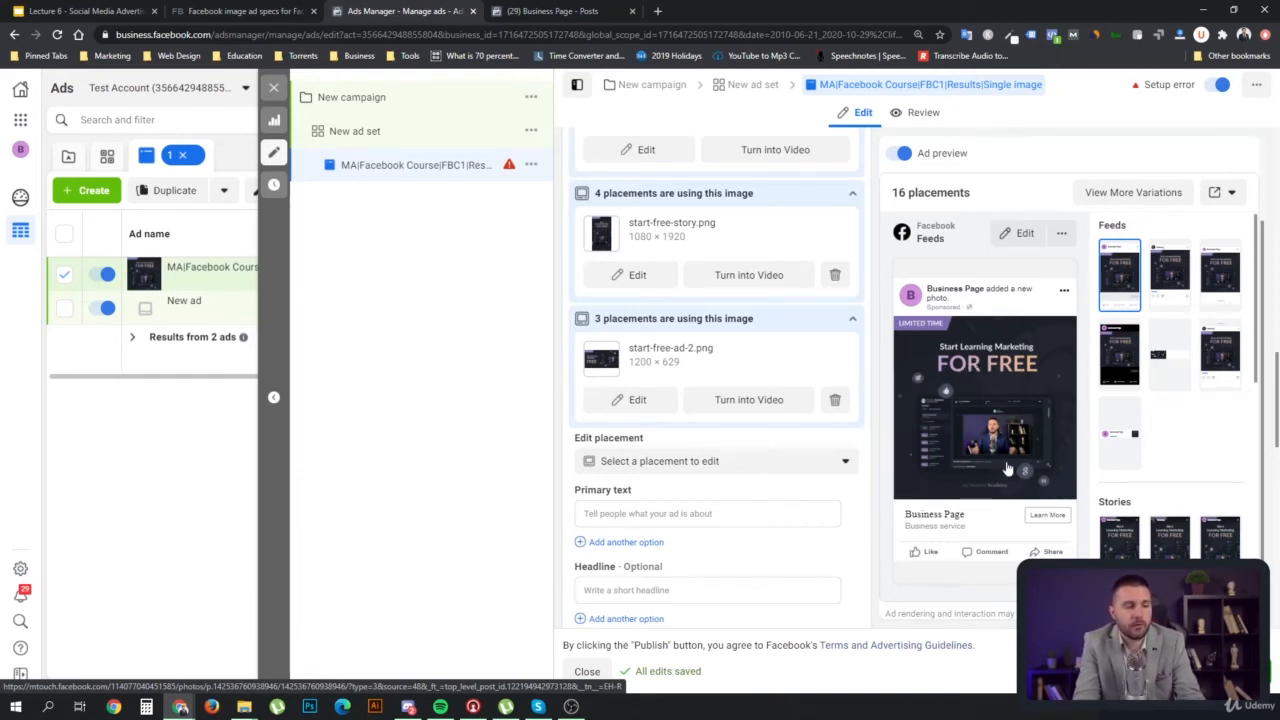
left_click(97, 12)
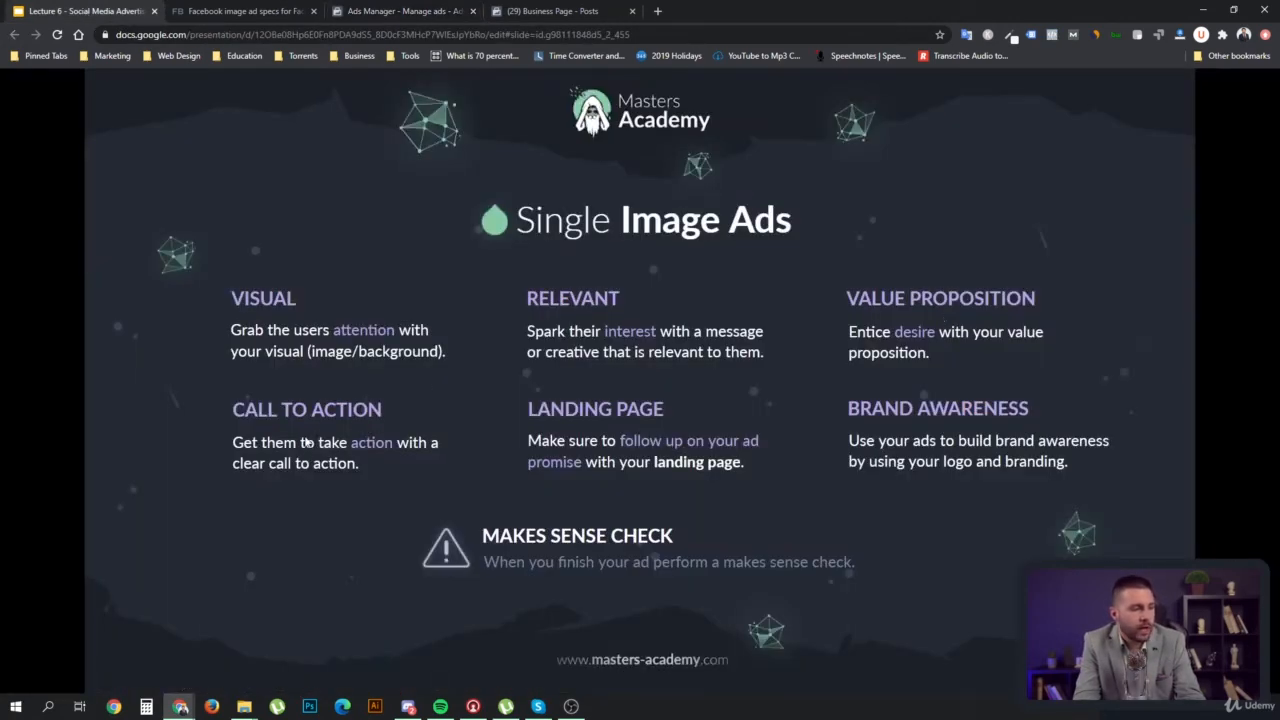
key("ctrl+Tab")
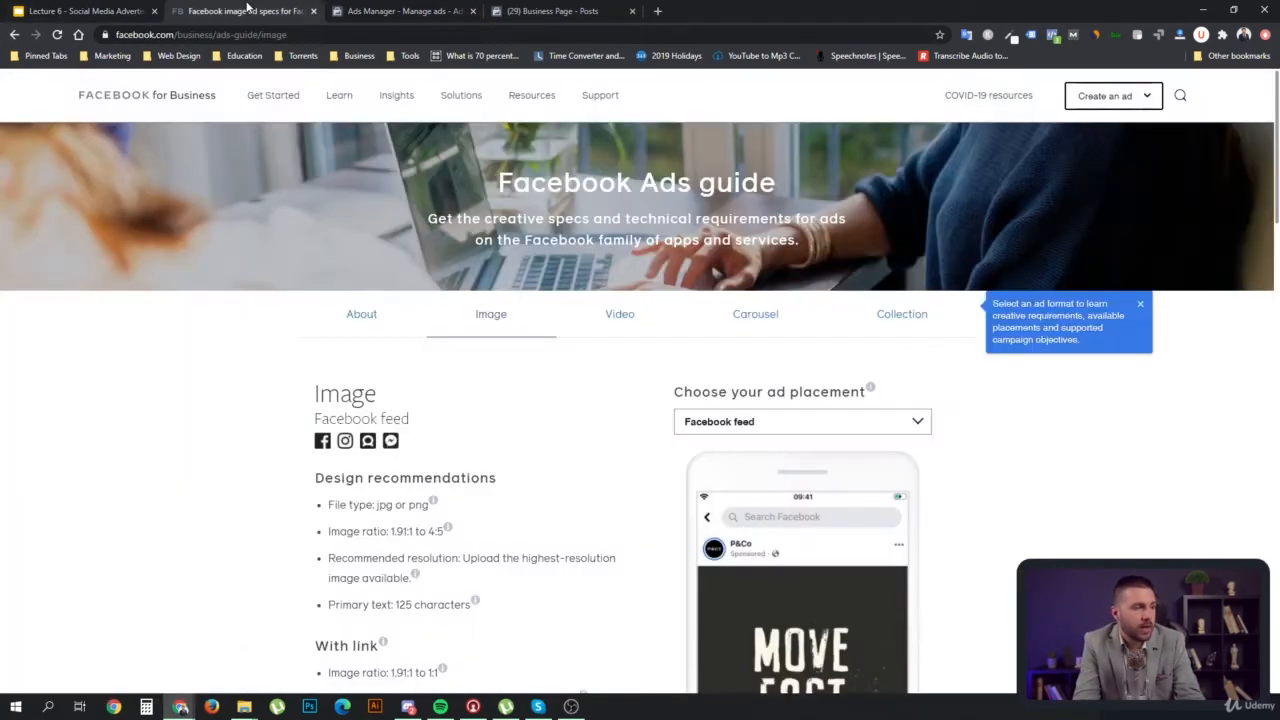
key("ctrl+Tab")
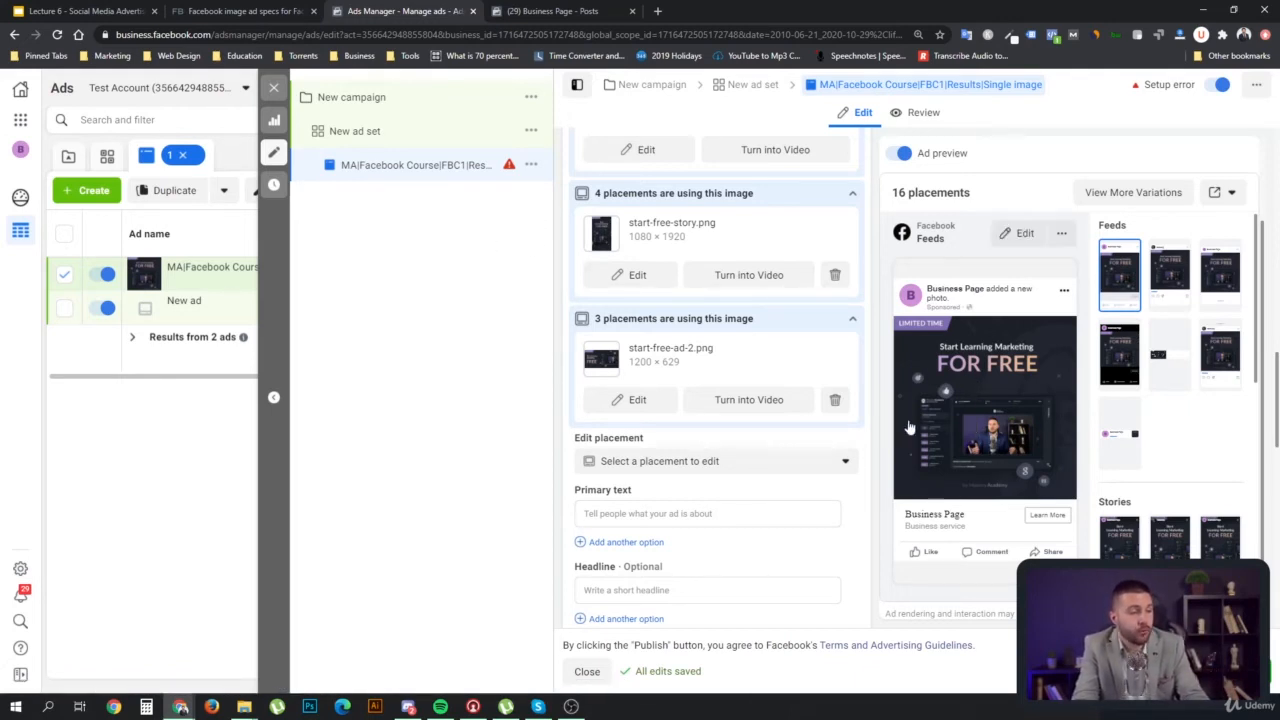
left_click(85, 11)
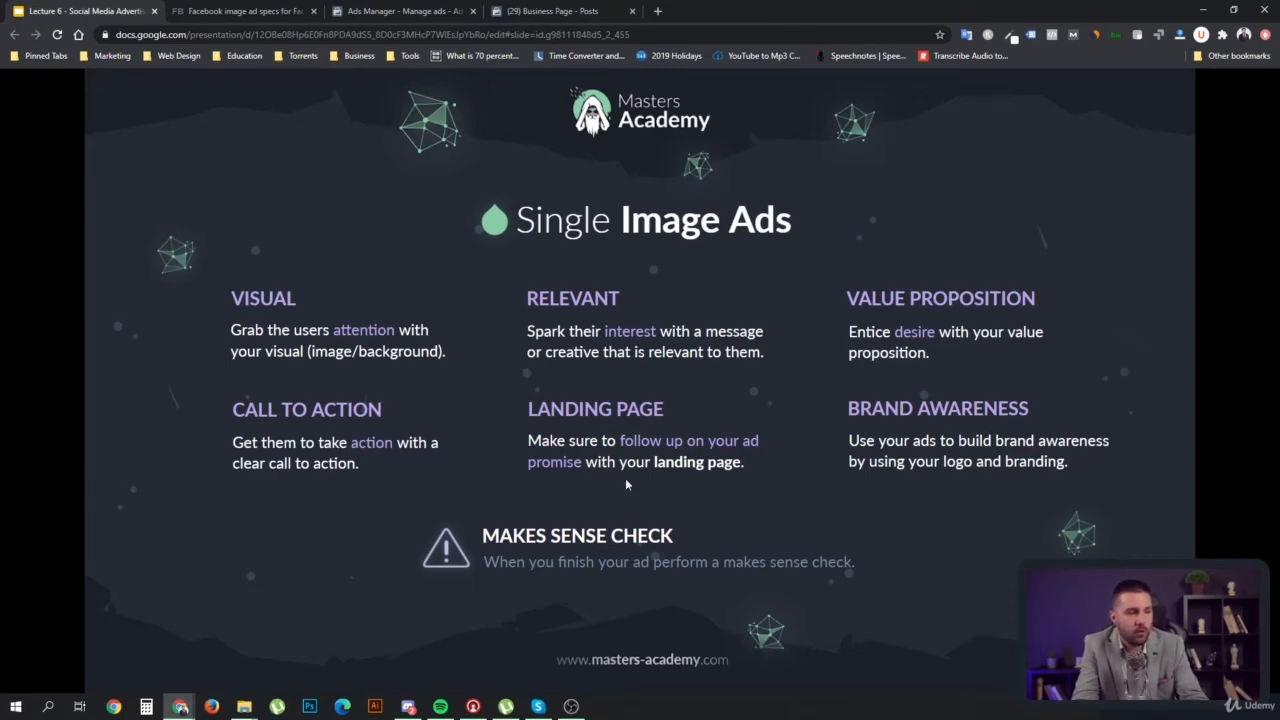
Open masters-academy.com in a new tab and check its "FREE 3 Day Trial Period" offer against the lecture slide and ad preview
left_click(658, 11)
type("masters-academy.com")
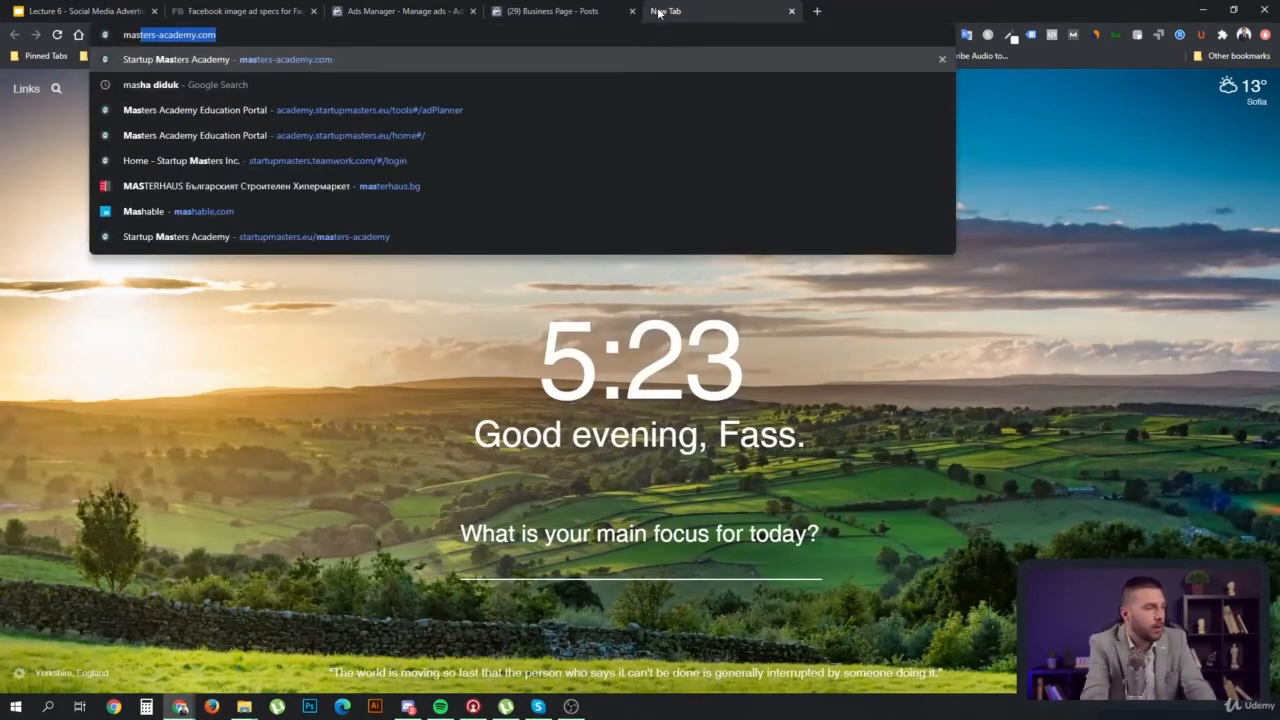
key("Return")
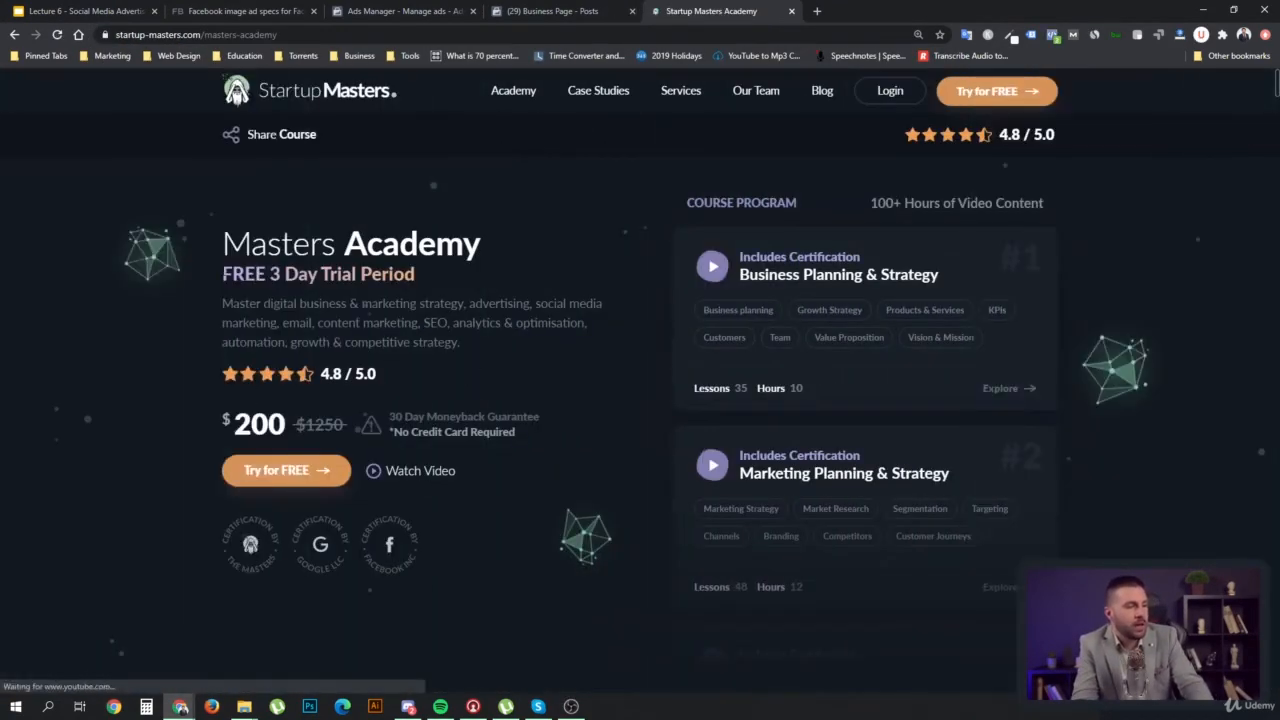
left_click_drag(232, 274, 432, 280)
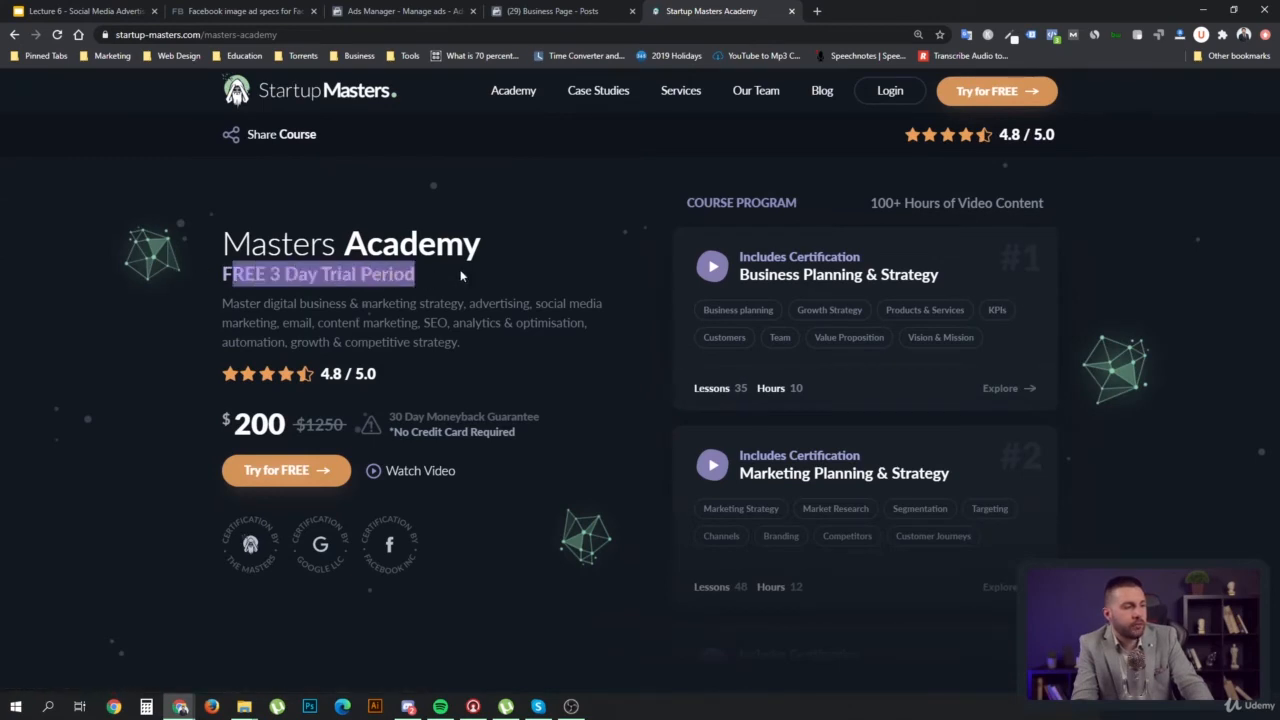
left_click(461, 276)
left_click_drag(245, 274, 450, 276)
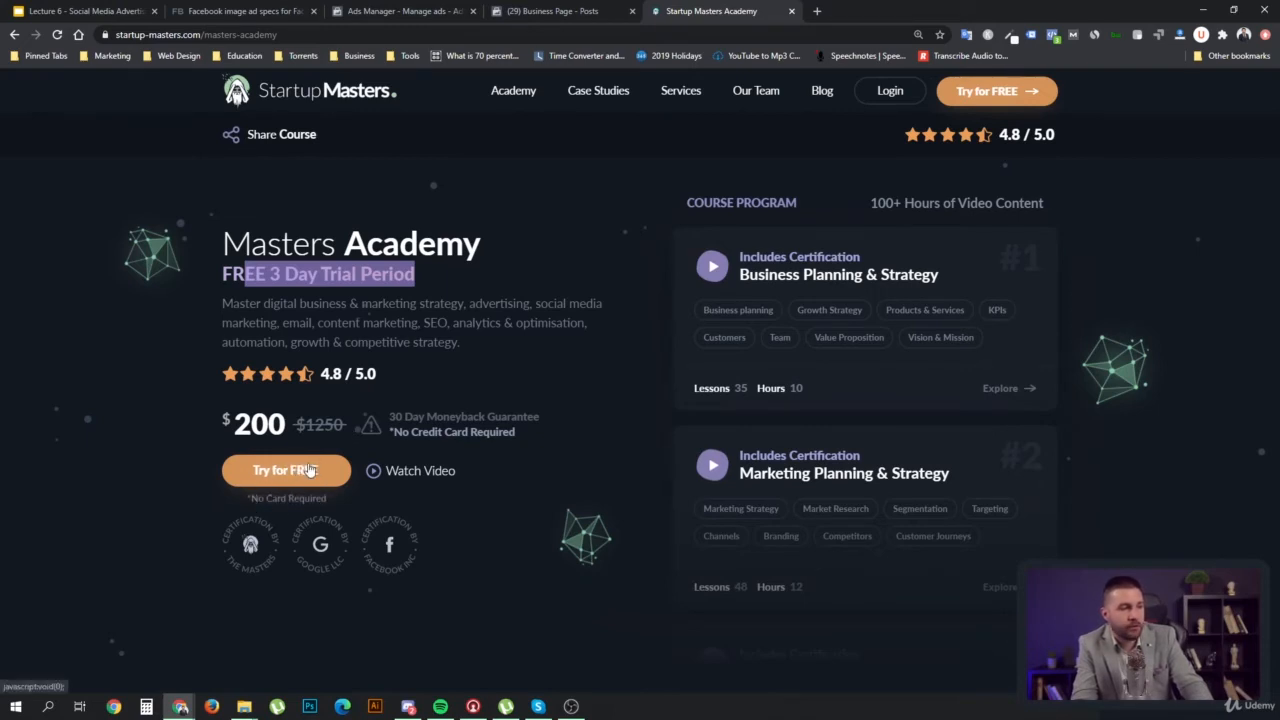
left_click(140, 14)
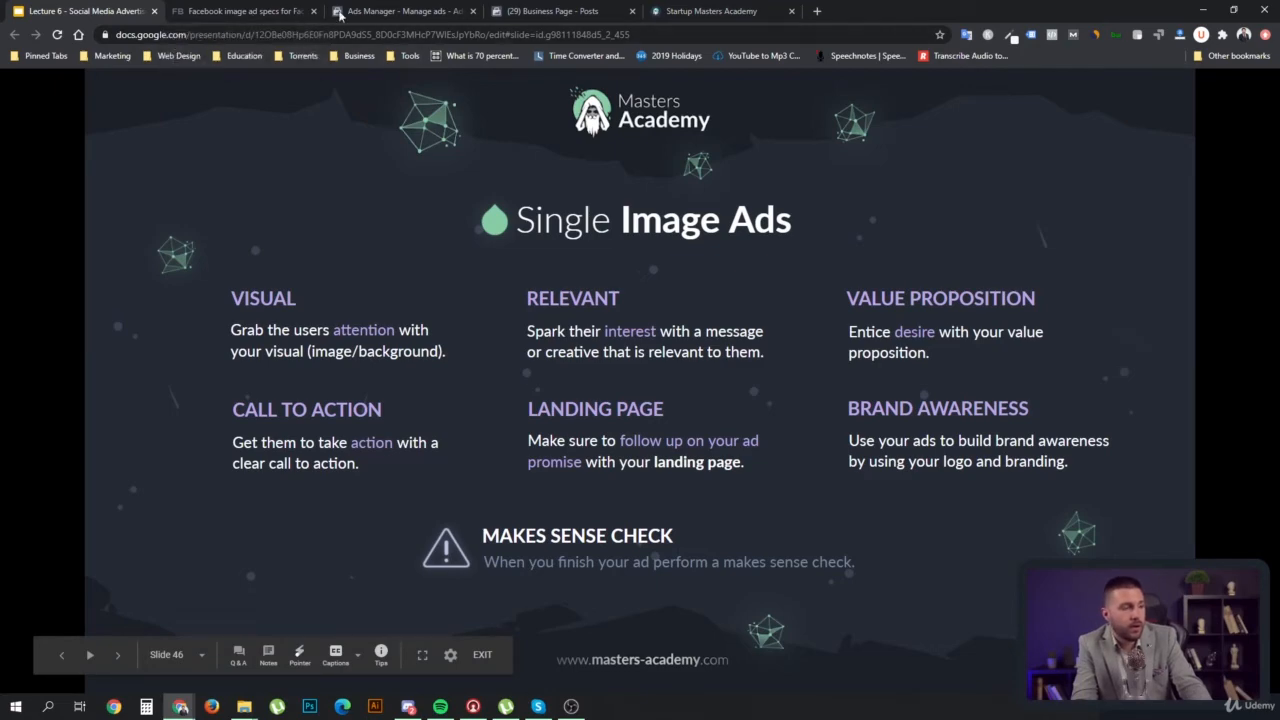
left_click(366, 10)
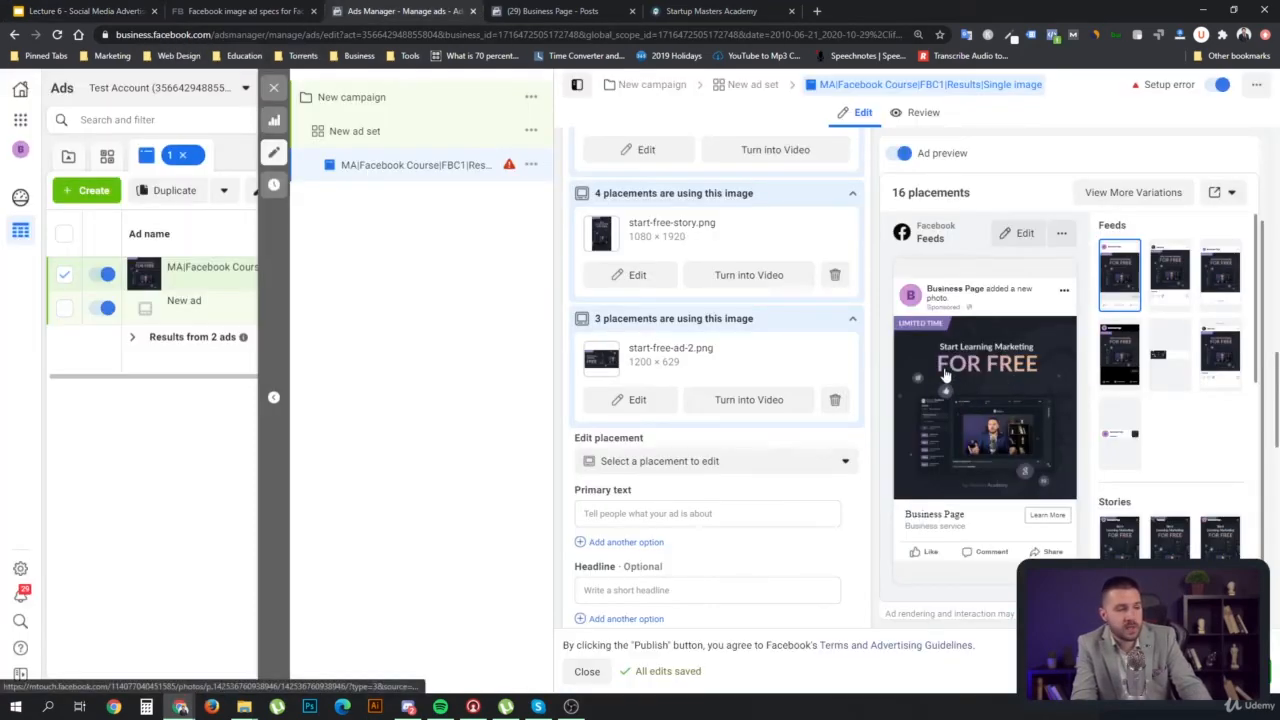
scroll(790, 395, "down", 1)
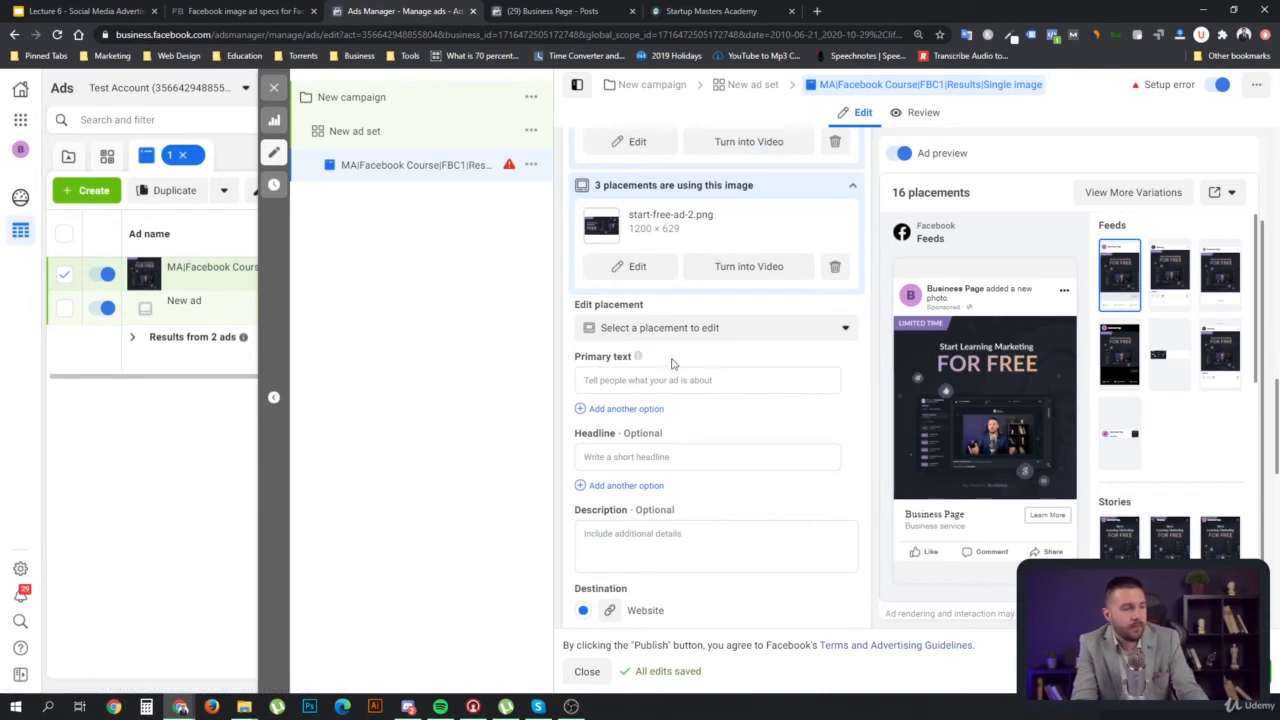
left_click(647, 380)
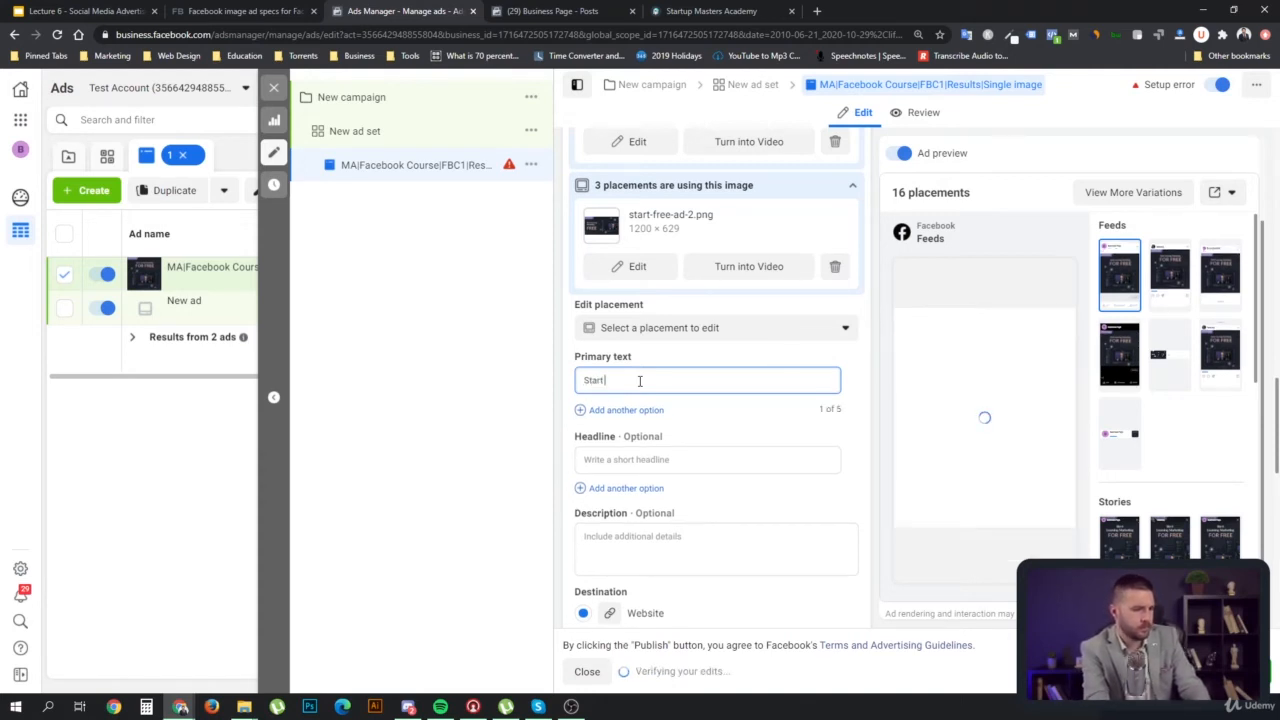
key("BackSpace")
key("BackSpace")
key("BackSpace")
key("BackSpace")
key("BackSpace")
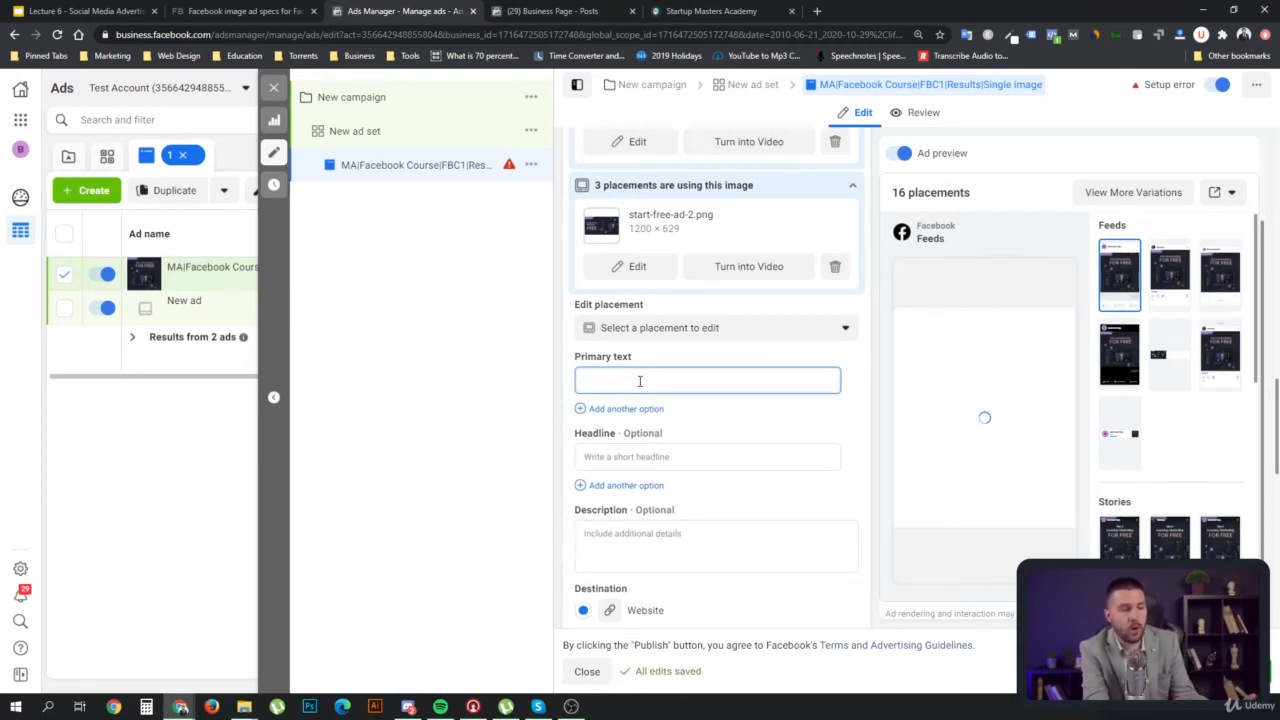
Copy the course description paragraph beginning "Master digital business & marketing strategy" from the landing page into the ad's Primary text
left_click(652, 14)
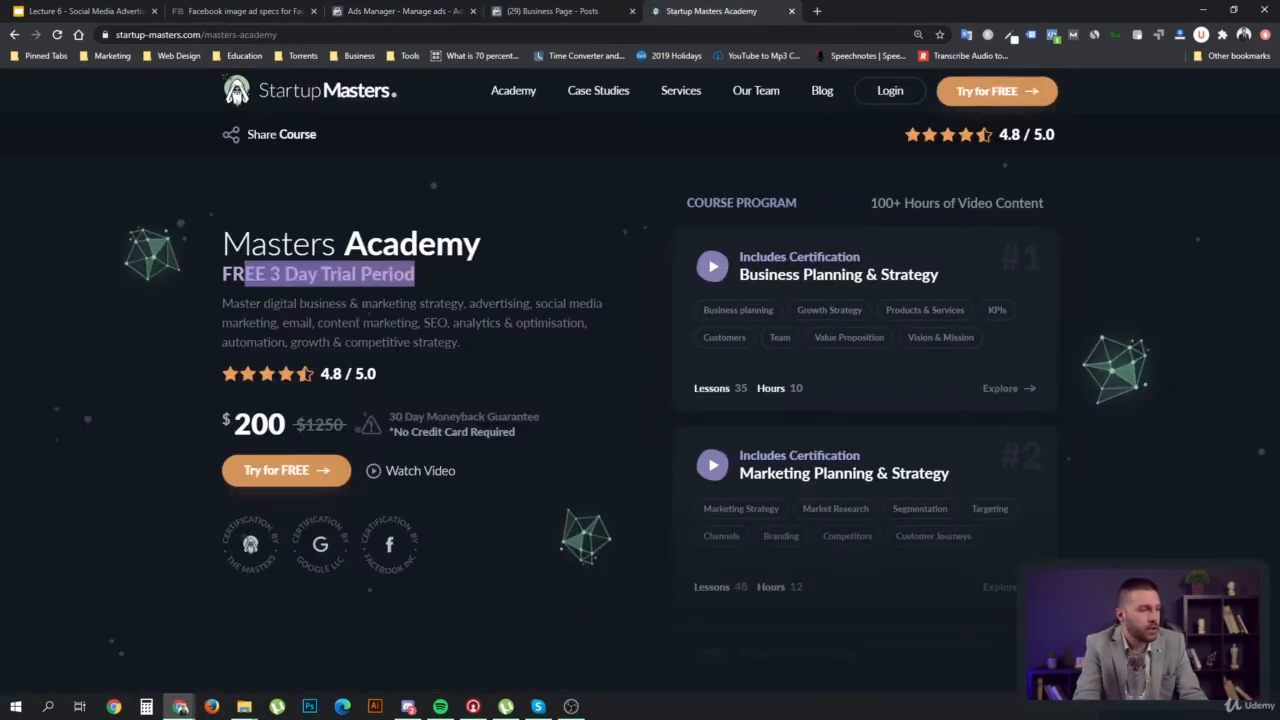
left_click_drag(222, 306, 487, 341)
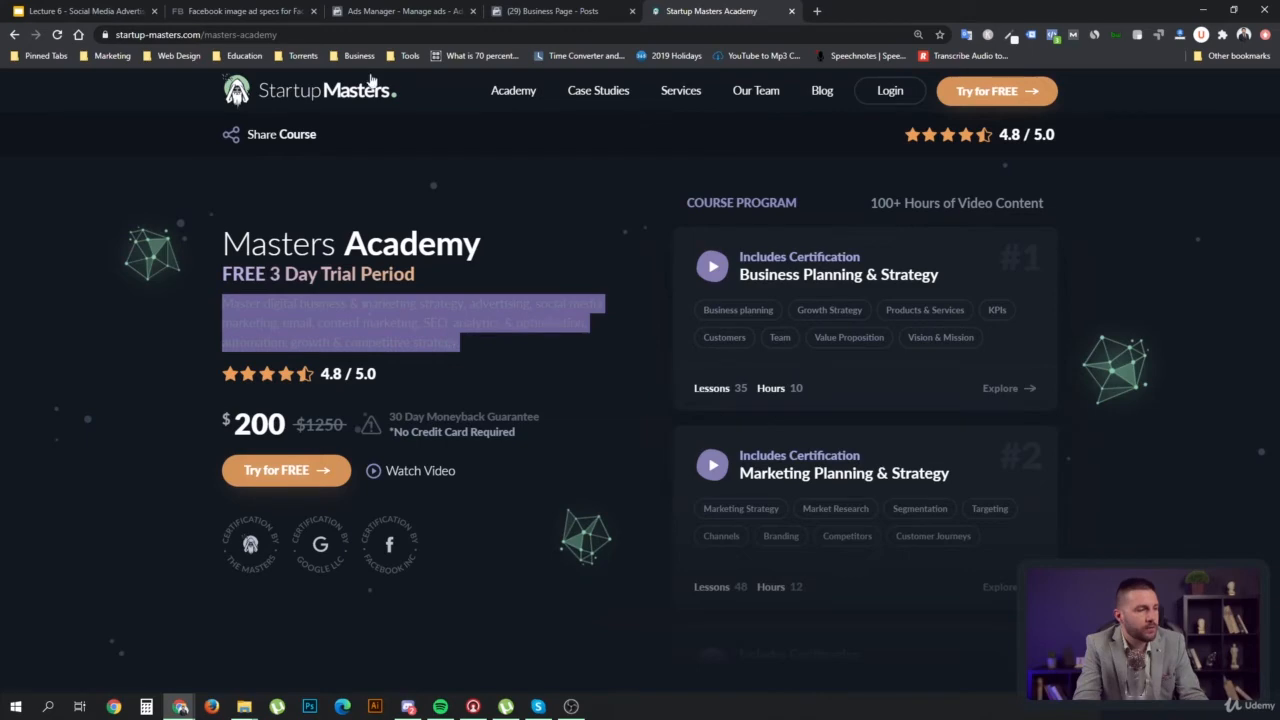
left_click(224, 14)
left_click(126, 13)
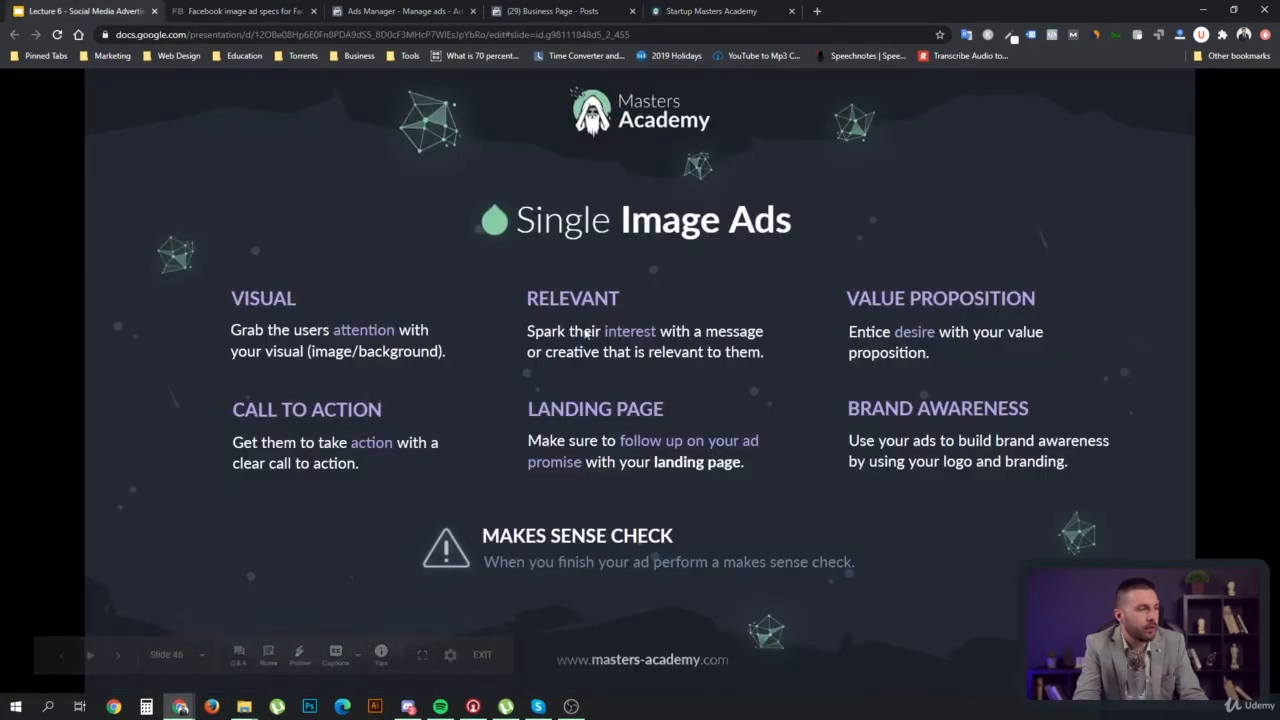
left_click(437, 14)
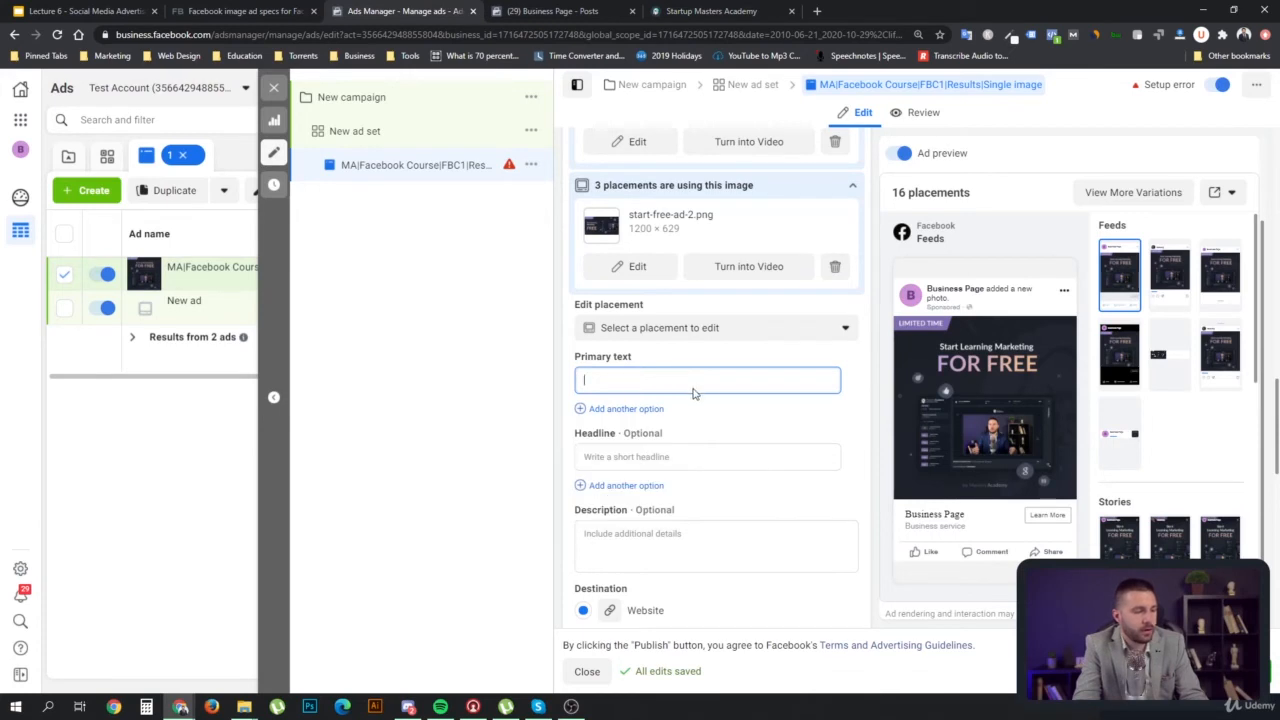
key("ctrl+v")
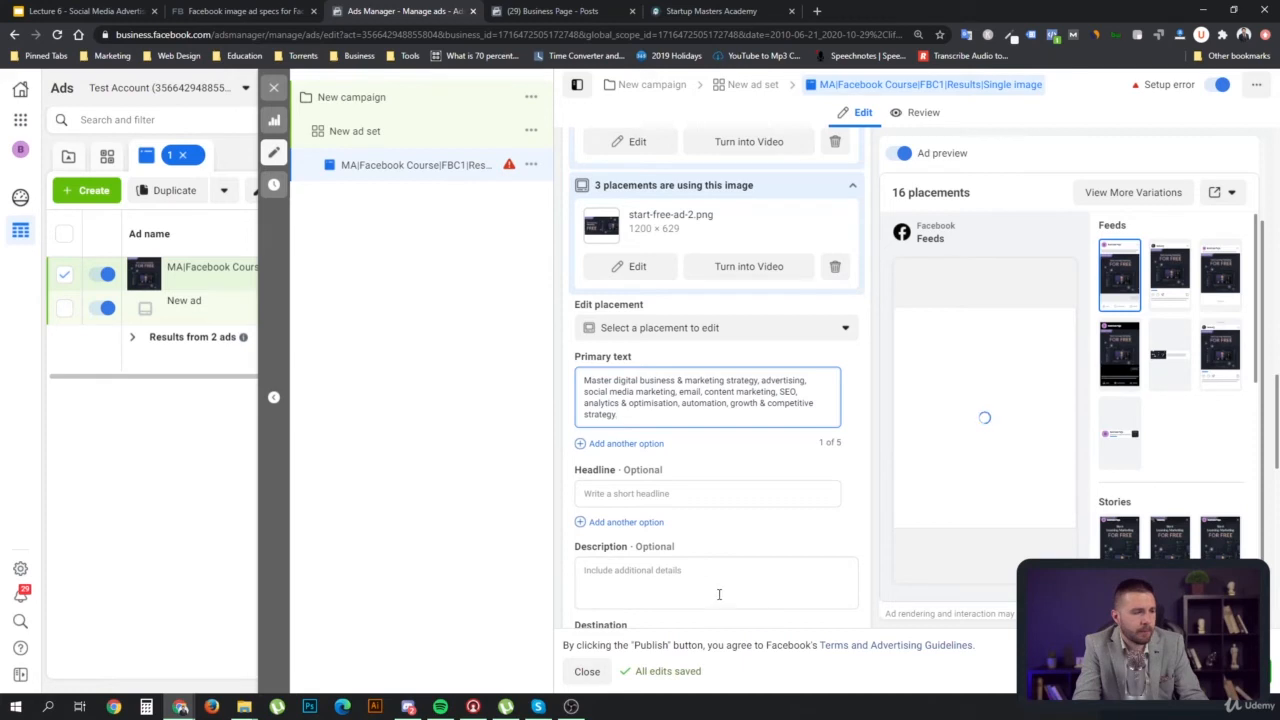
Examine the ad's Headline and Description fields and the explanation of multiple text options
left_click(676, 583)
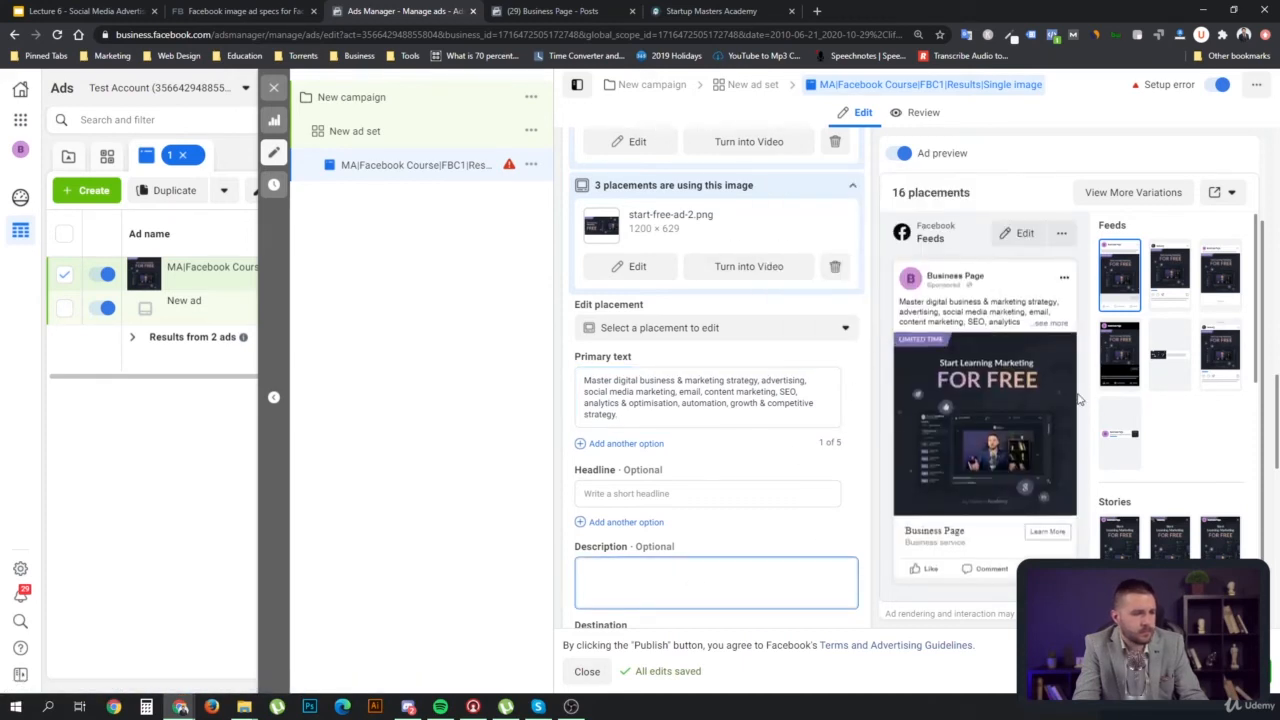
left_click(662, 494)
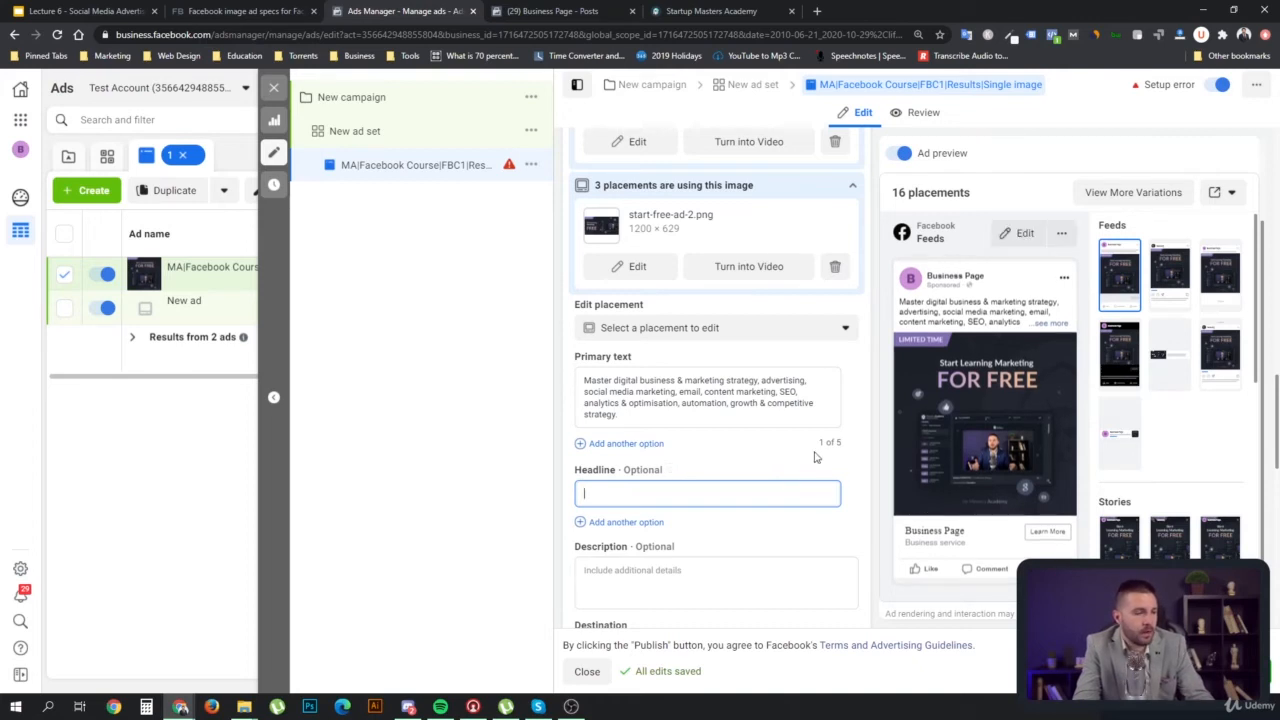
scroll(718, 513, "down", 1)
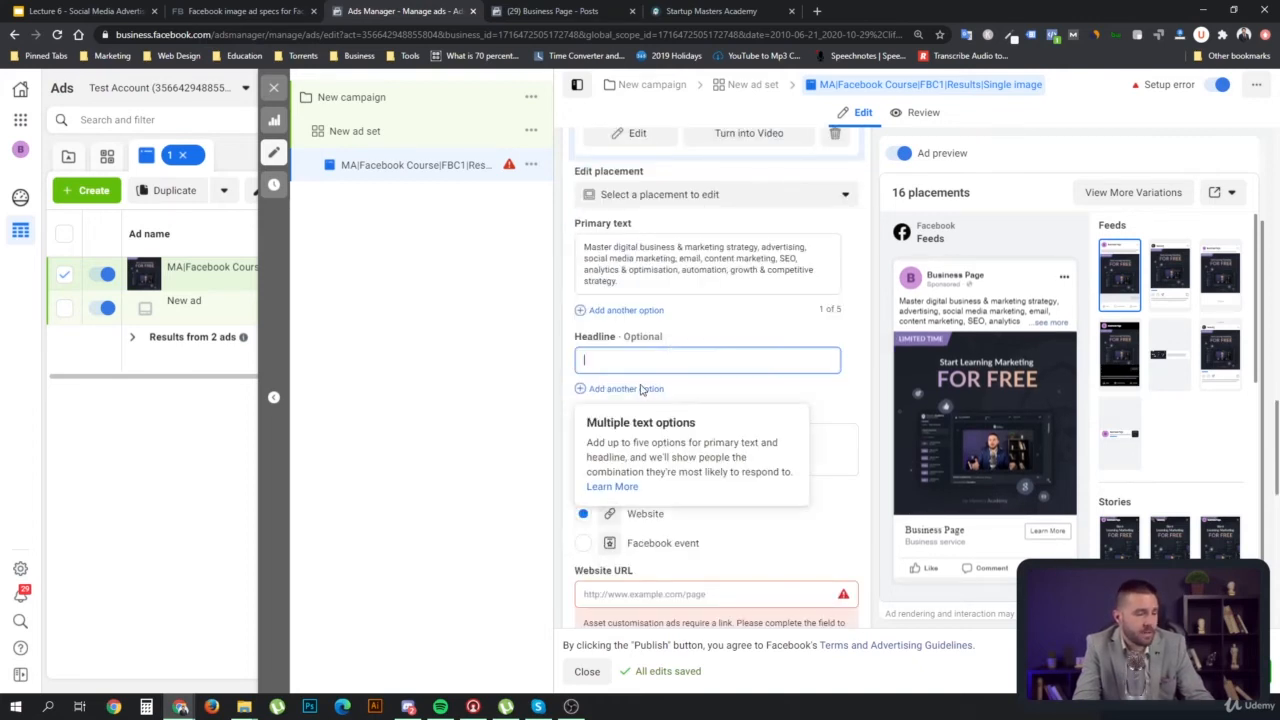
scroll(640, 395, "up", 1)
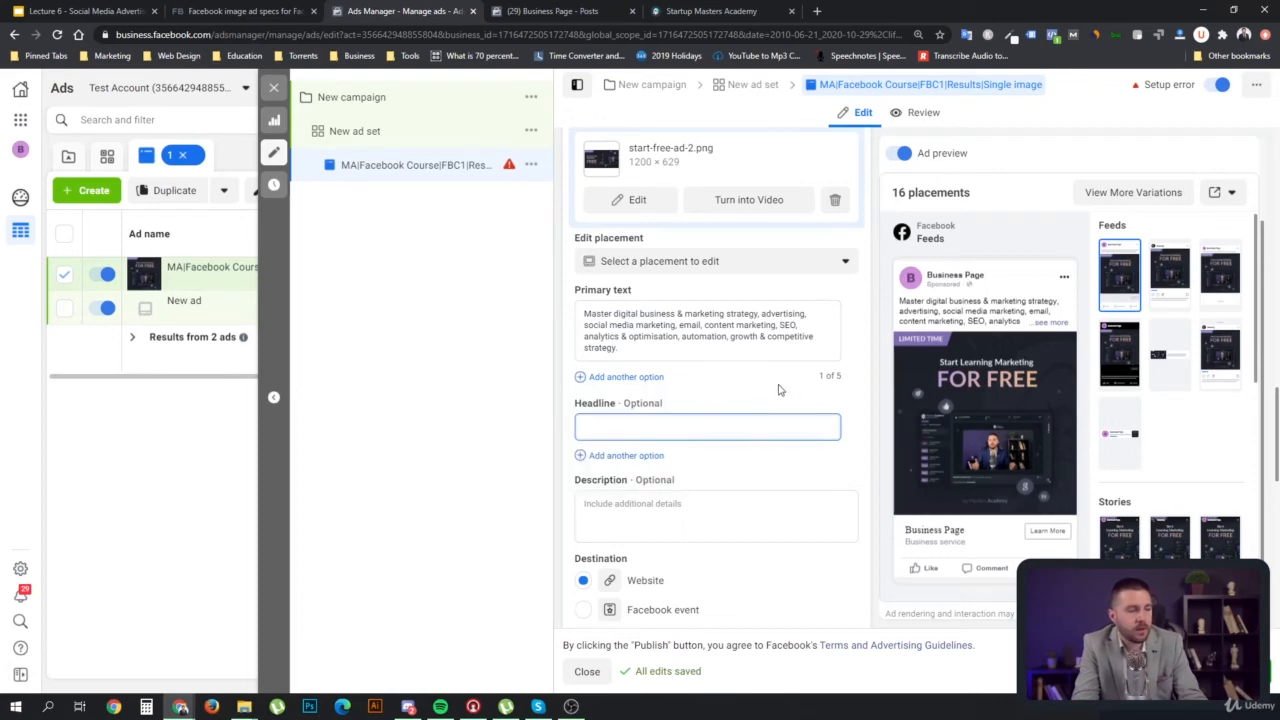
left_click(748, 384)
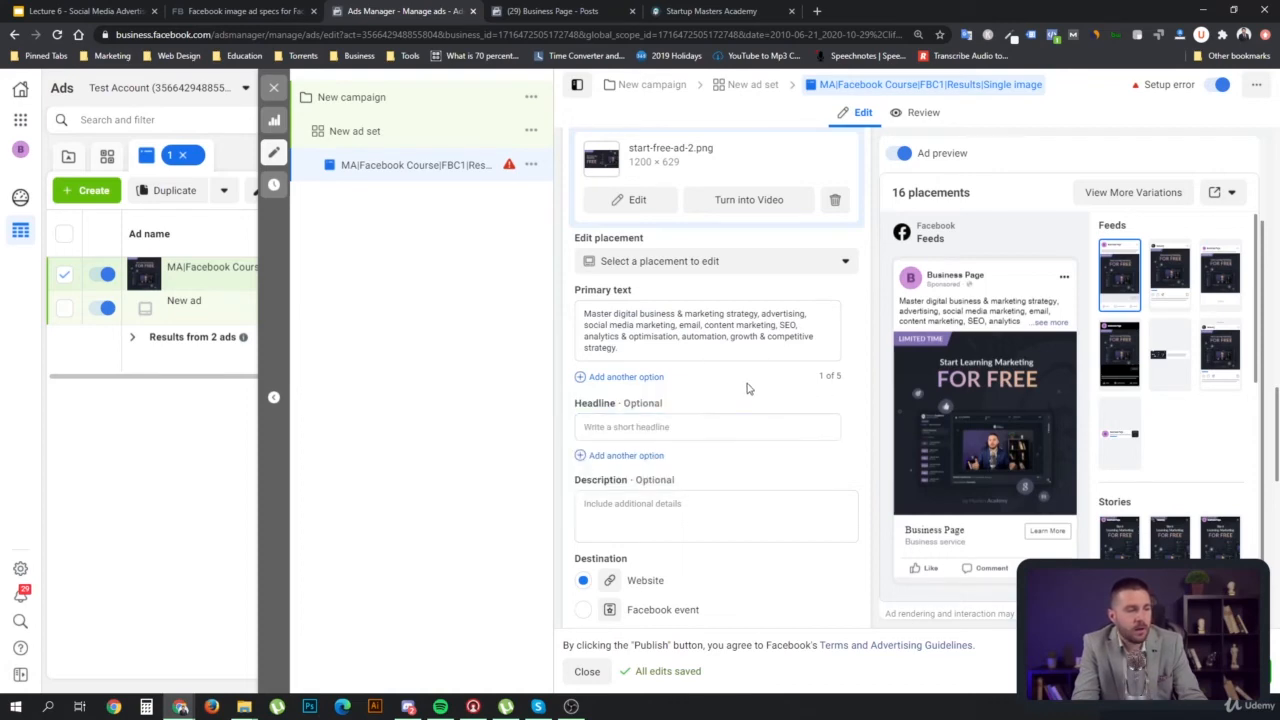
Open emojipedia.org in a new tab and copy the fire emoji from its Fire page
left_click(817, 11)
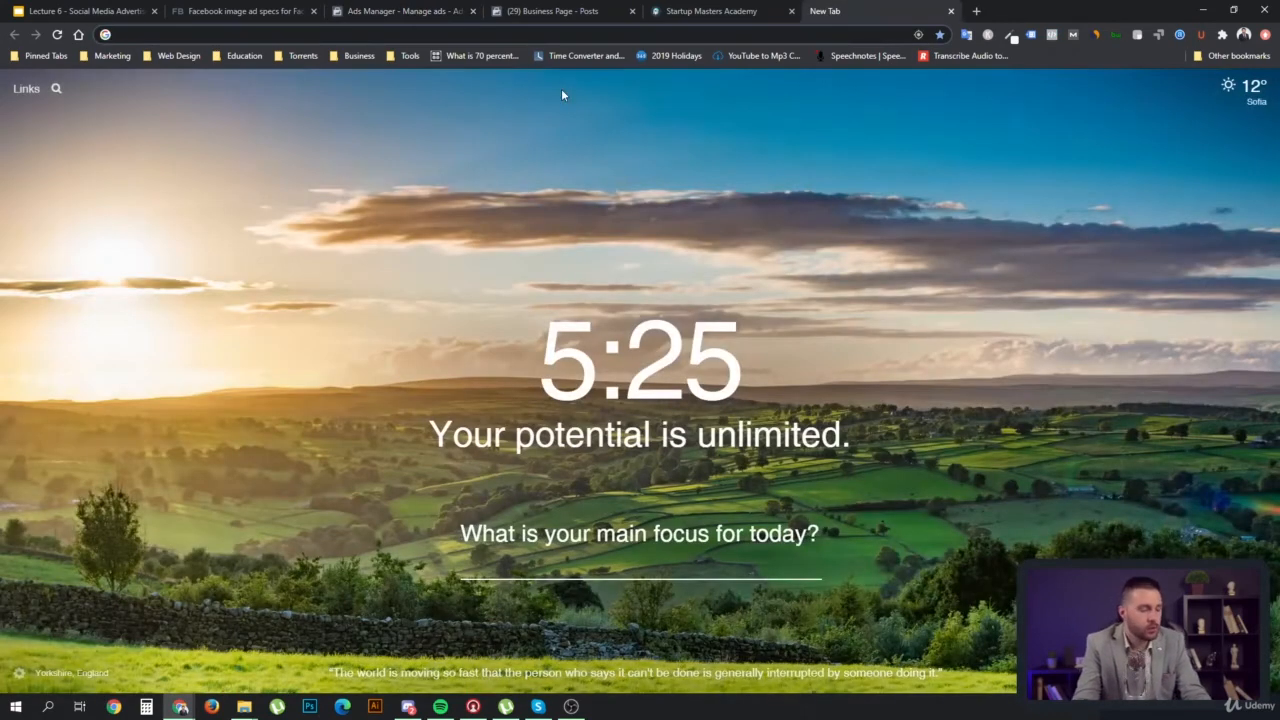
type("emo")
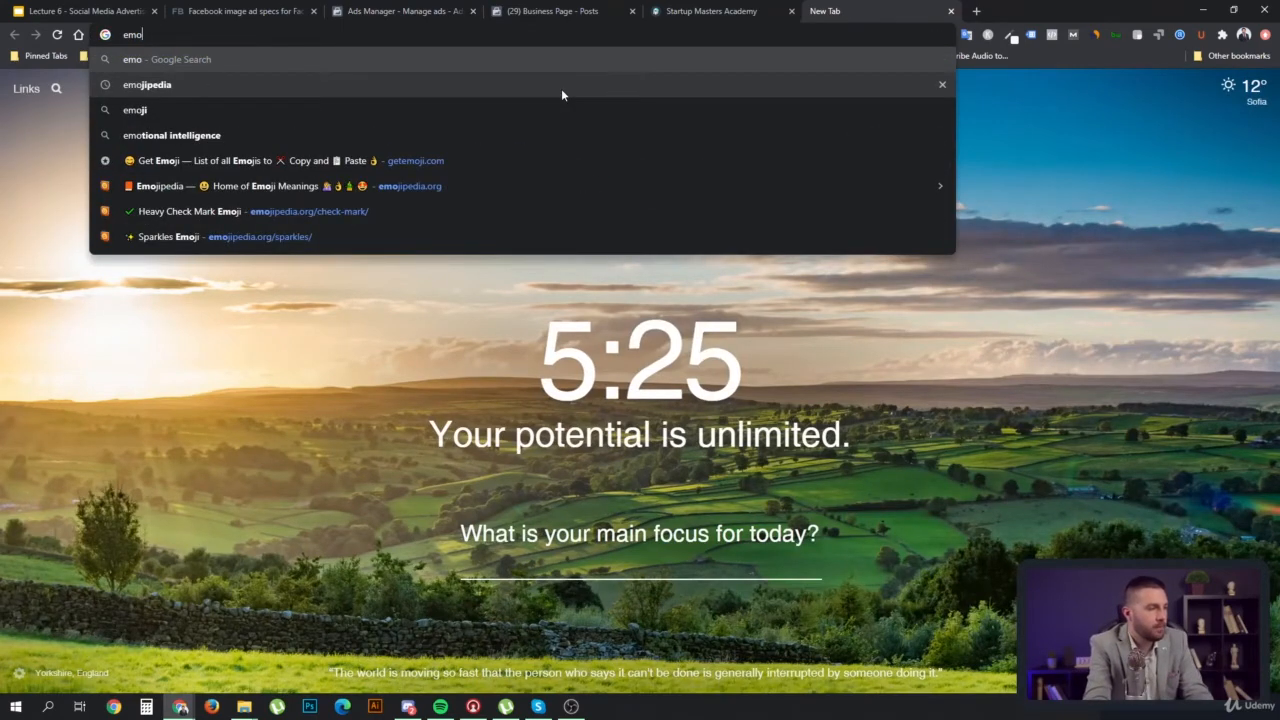
key("Down")
key("Down")
key("Up")
key("Up")
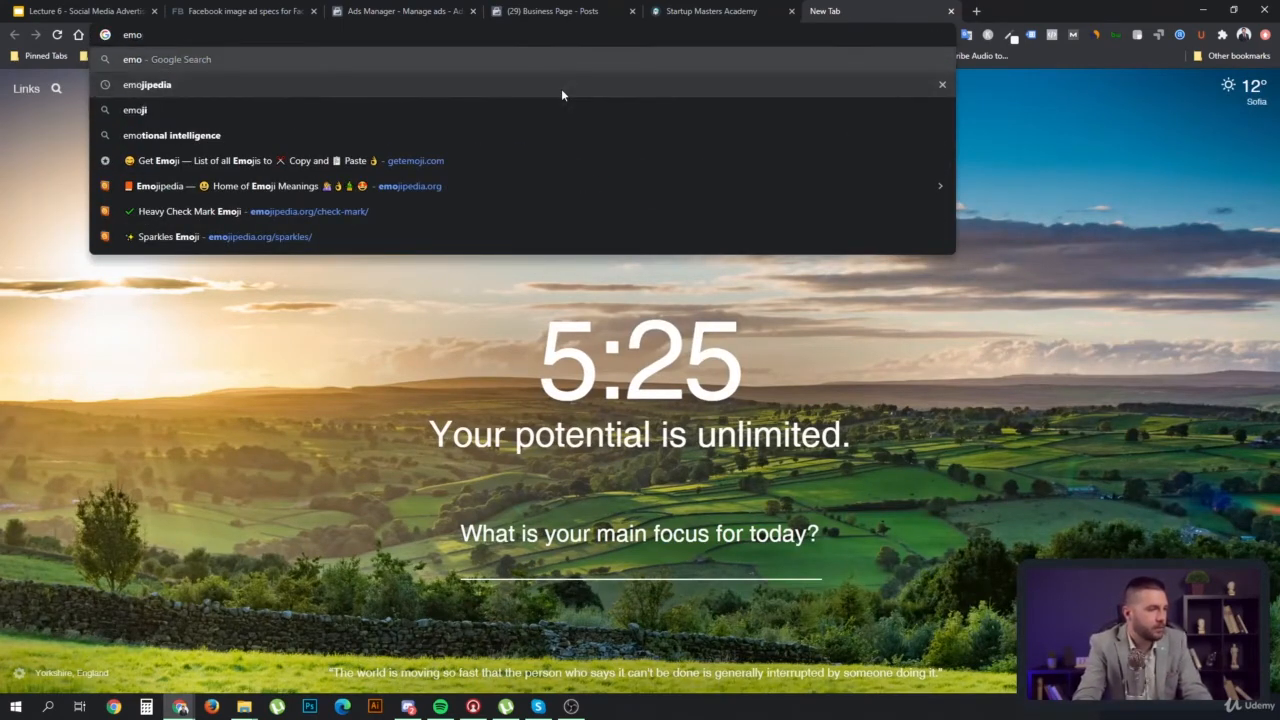
key("Down")
key("Return")
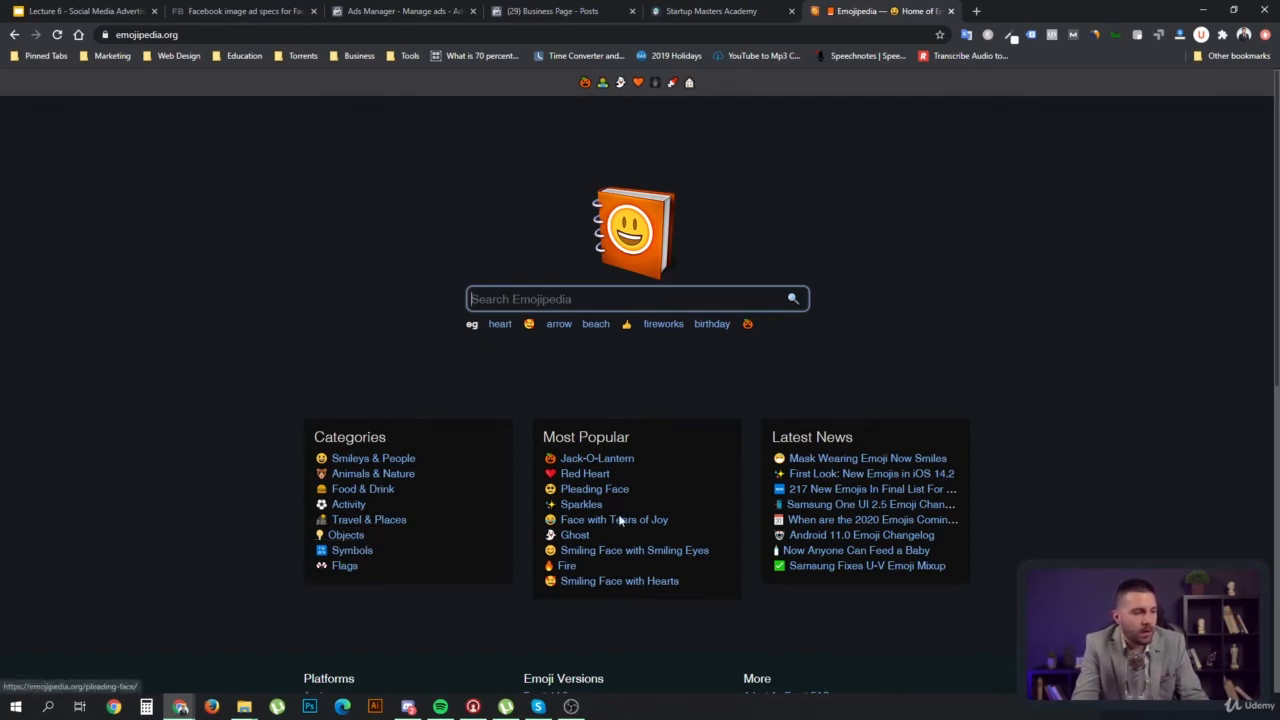
left_click(572, 566)
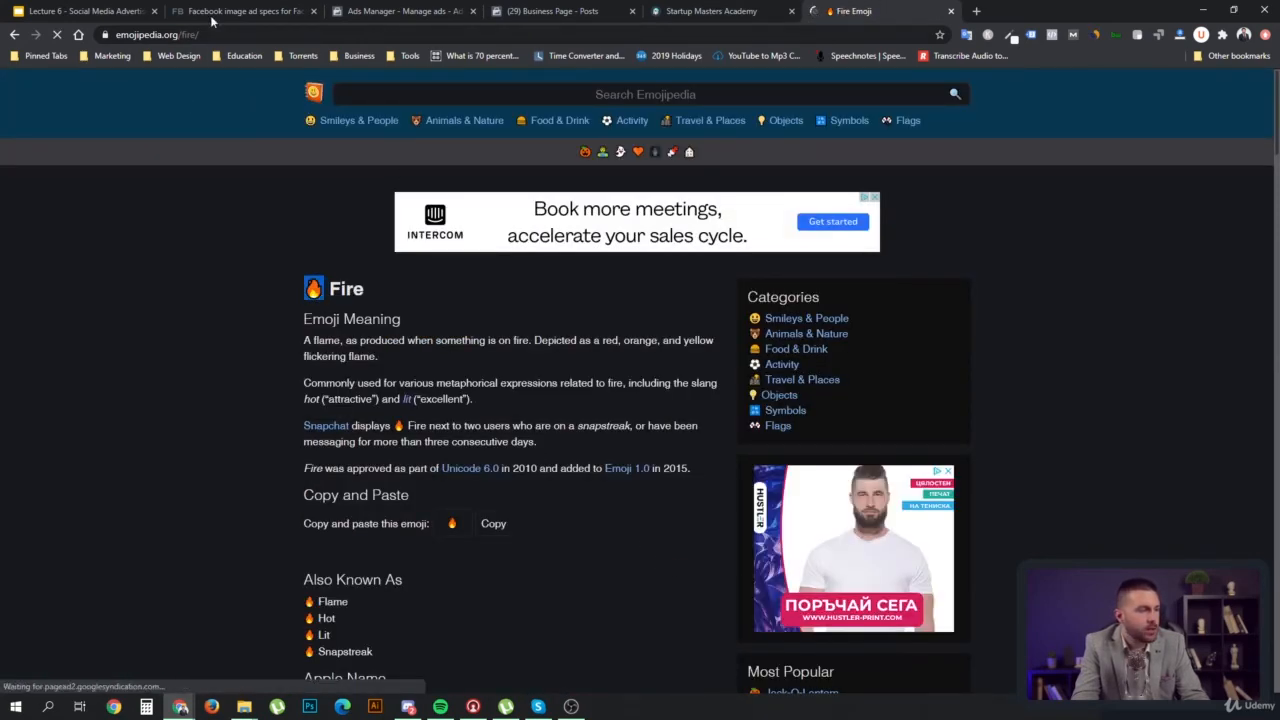
Return to Ads Manager and insert "🔥 Limited Time offer! 🔥" at the start of the ad's Primary text
left_click(99, 14)
left_click(250, 14)
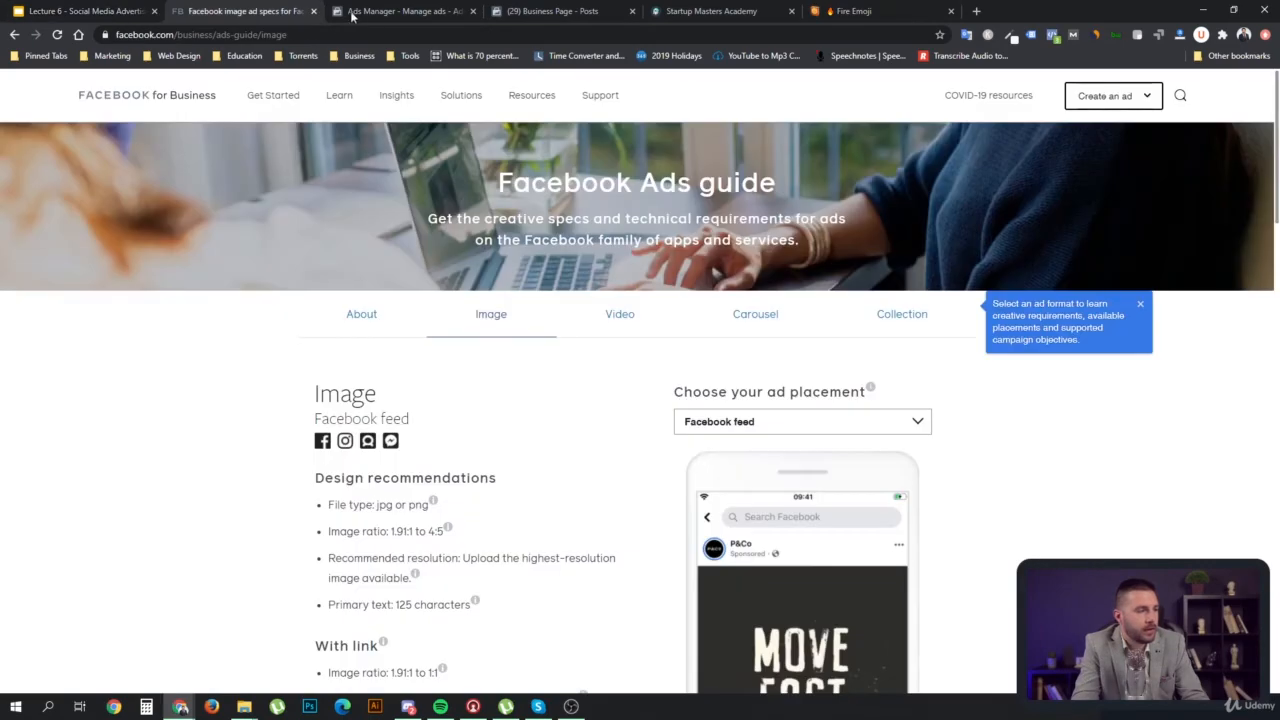
left_click(372, 14)
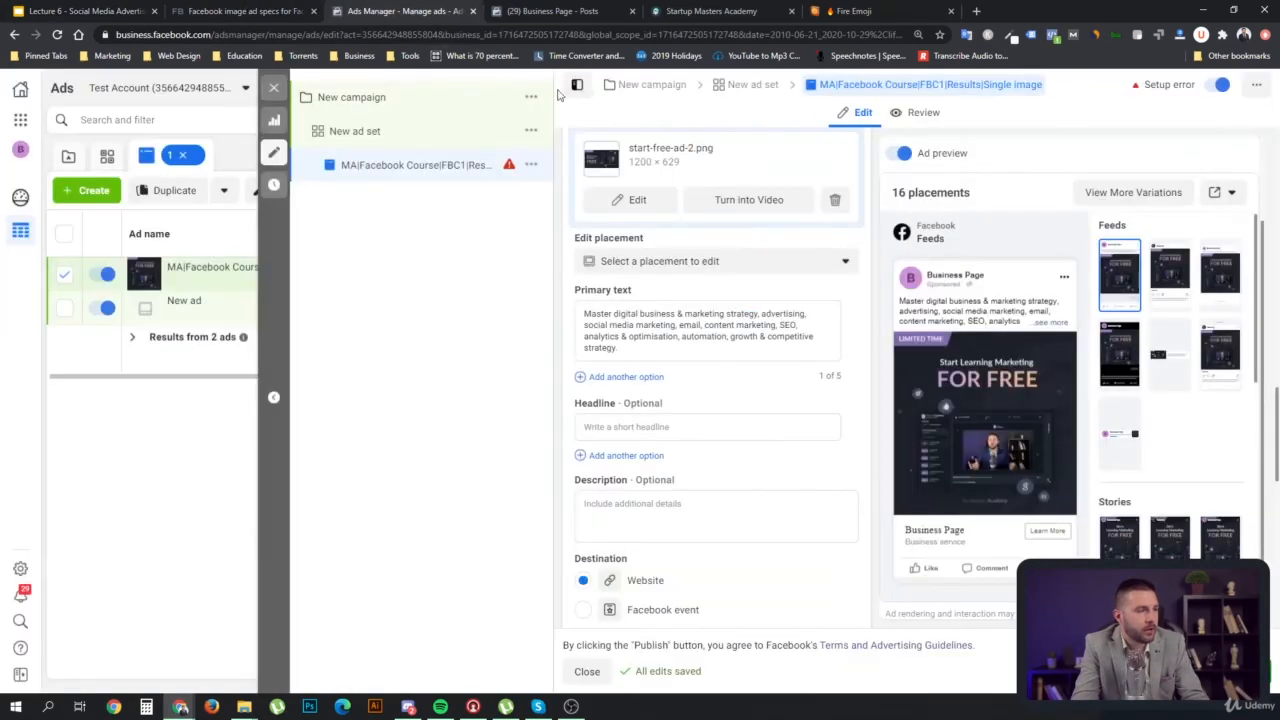
left_click(585, 318)
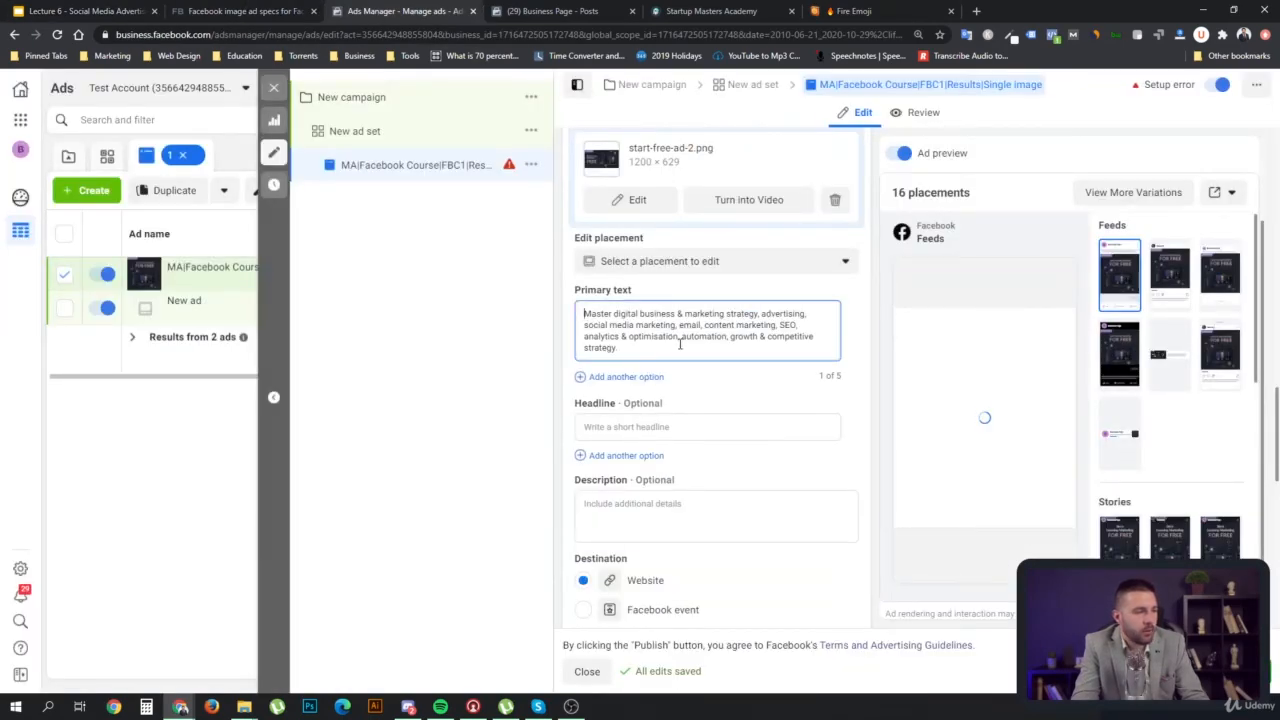
type("🔥")
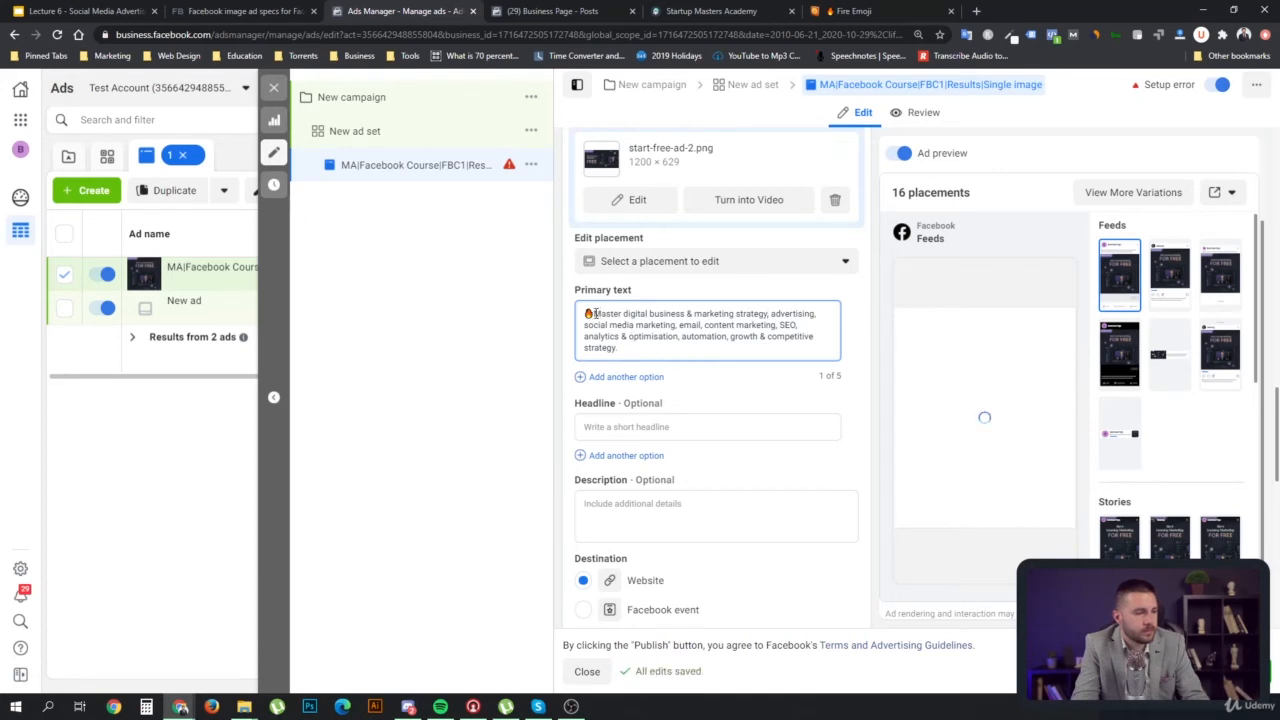
type("🔥")
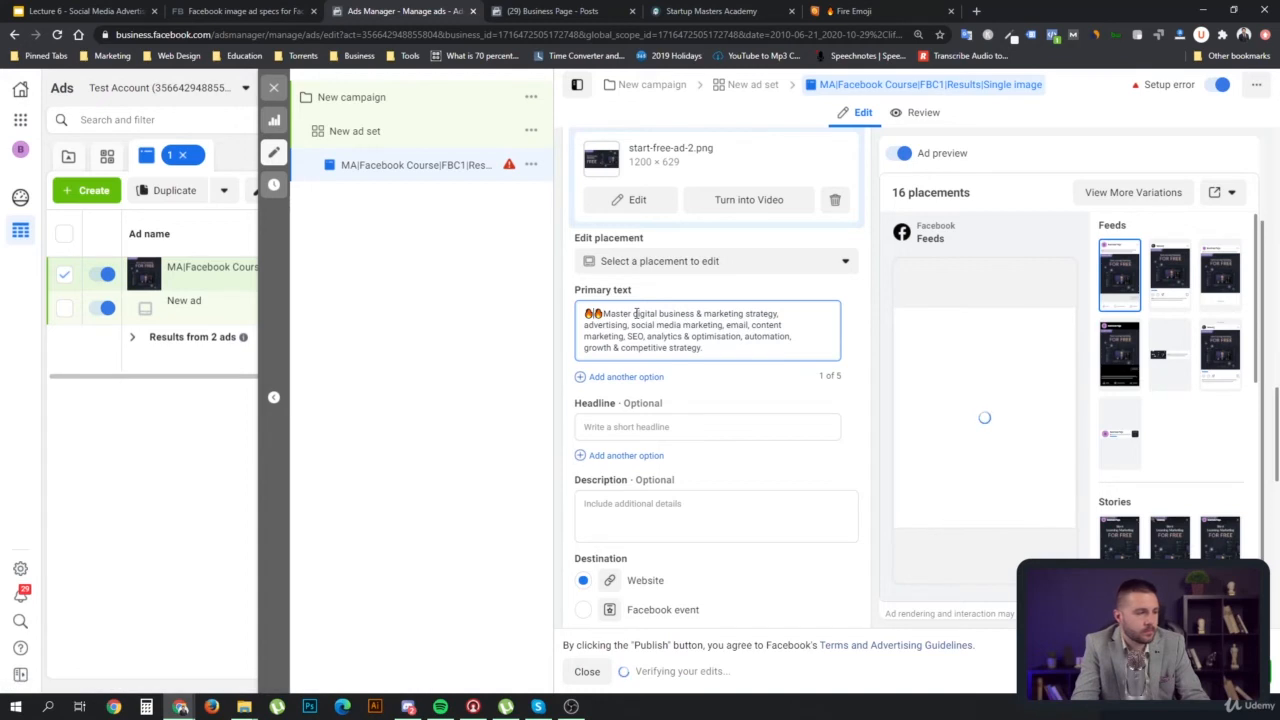
type("Limited Ti")
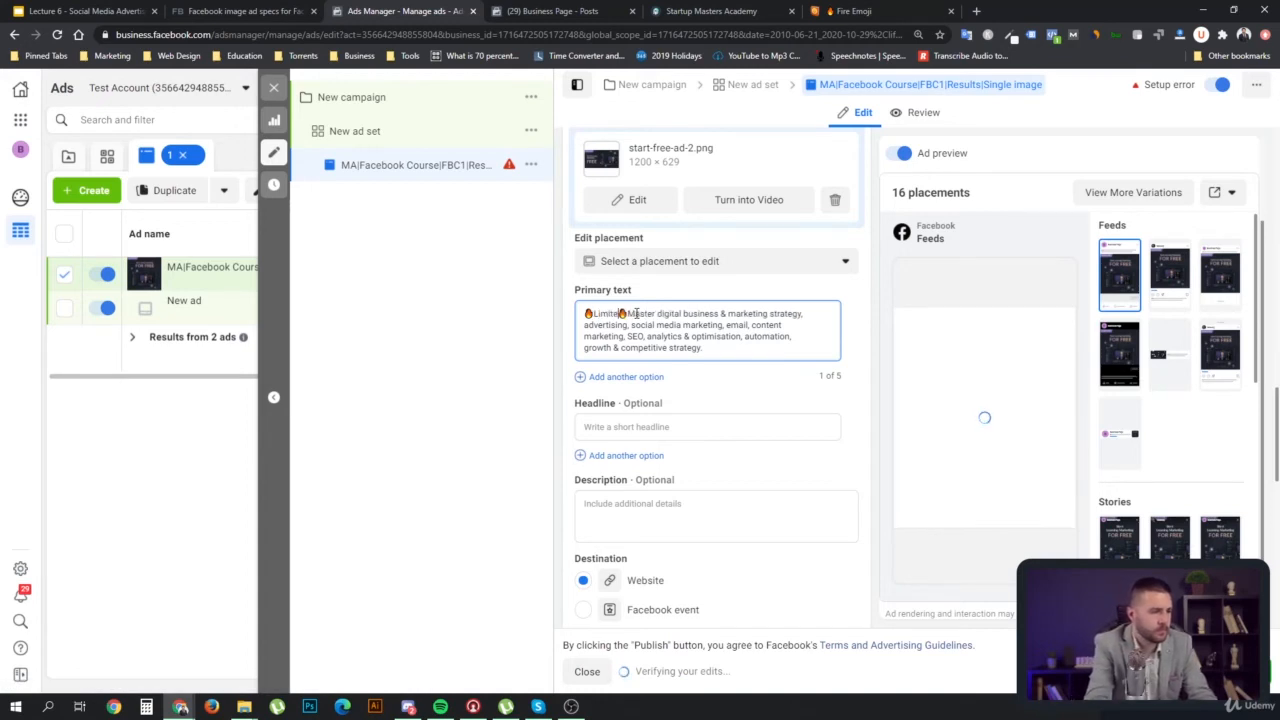
type("me offer!")
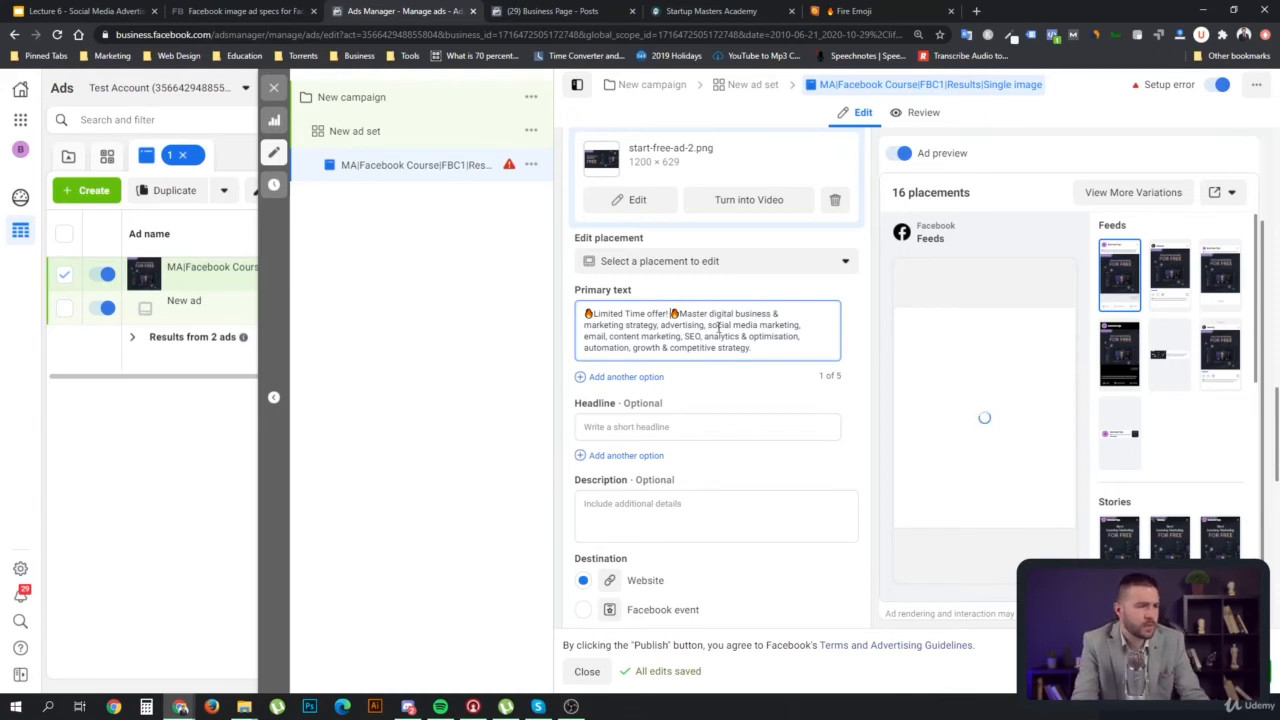
type(" 🔥")
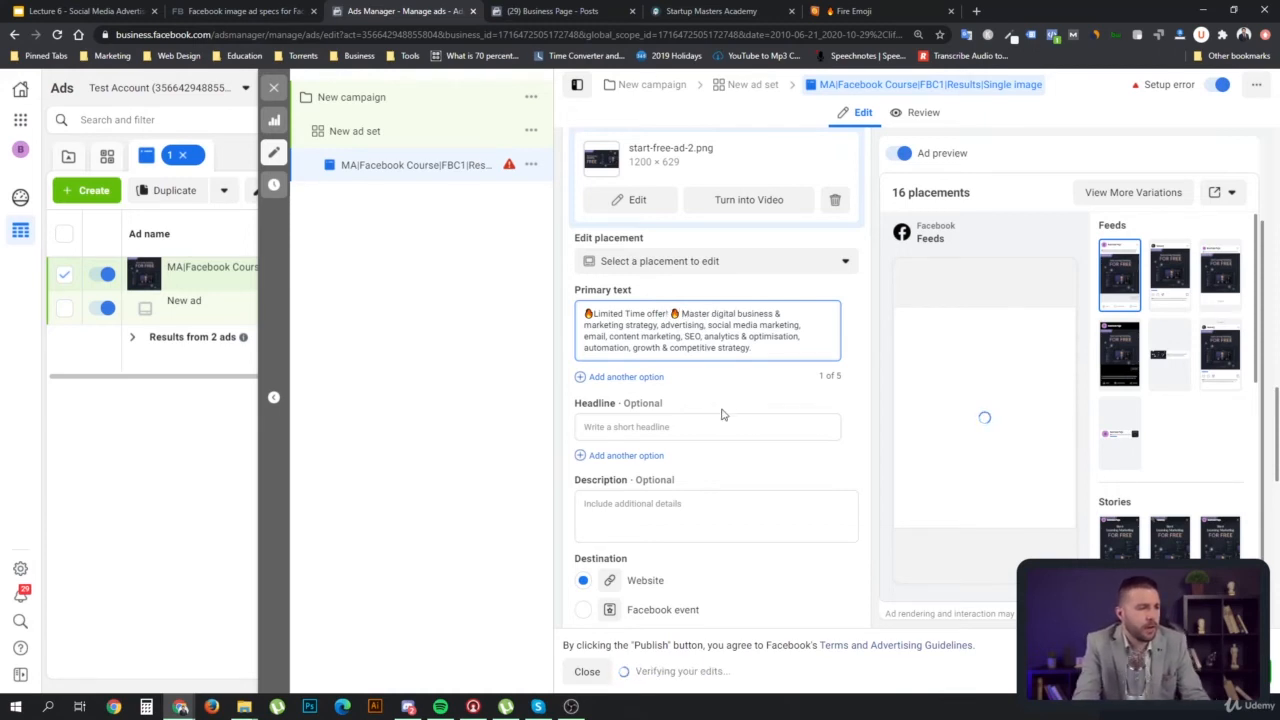
mouse_move(968, 372)
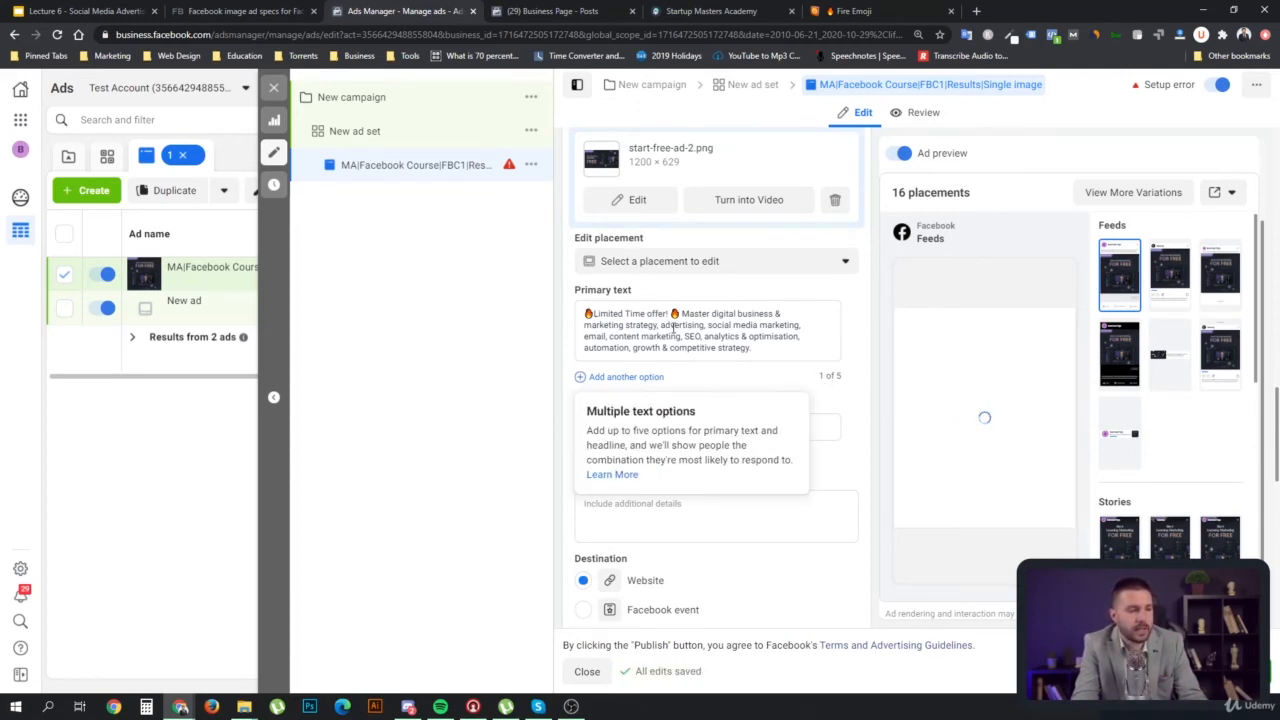
left_click(594, 314)
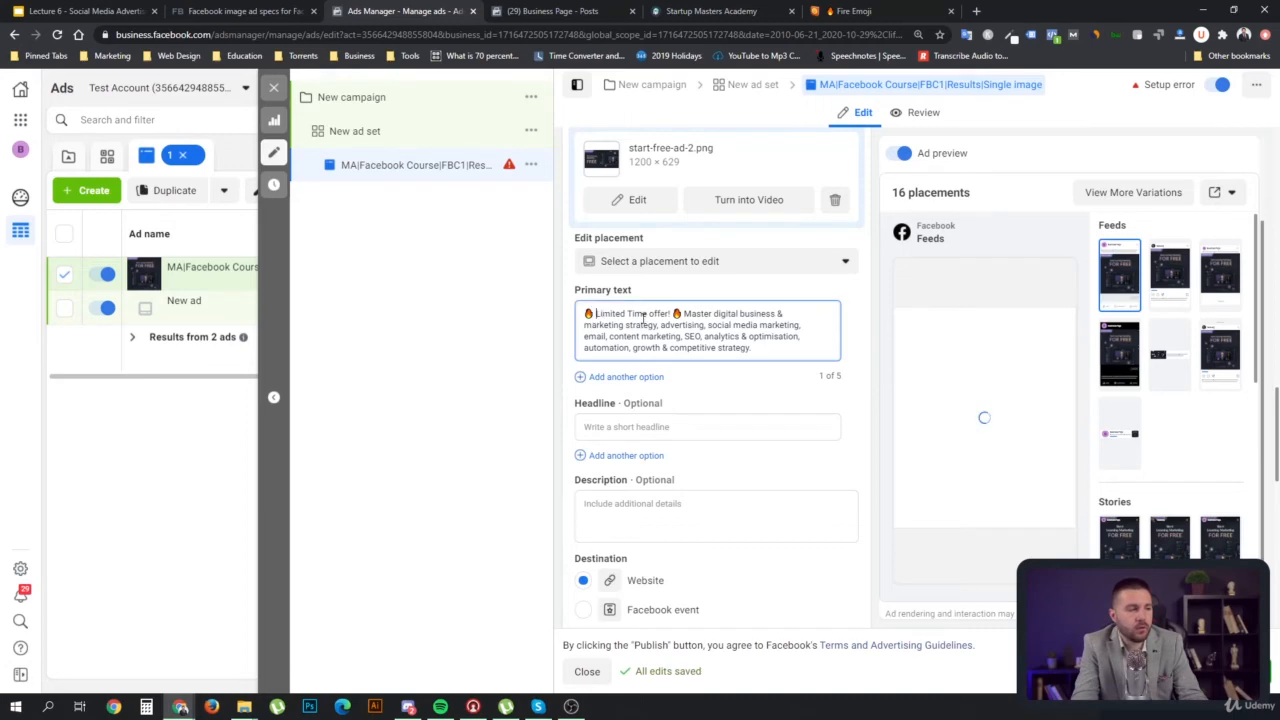
left_click(742, 375)
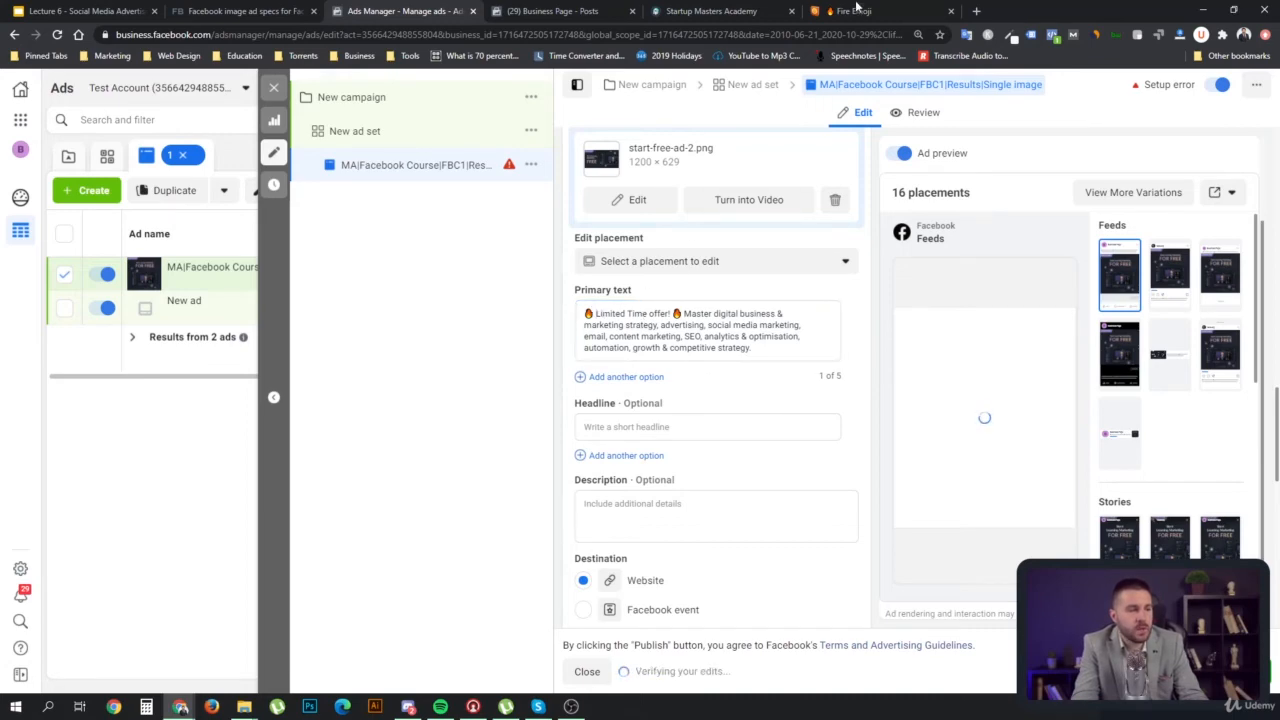
Search Emojipedia for "checkmark" and copy the green Check Mark Button emoji
left_click(856, 10)
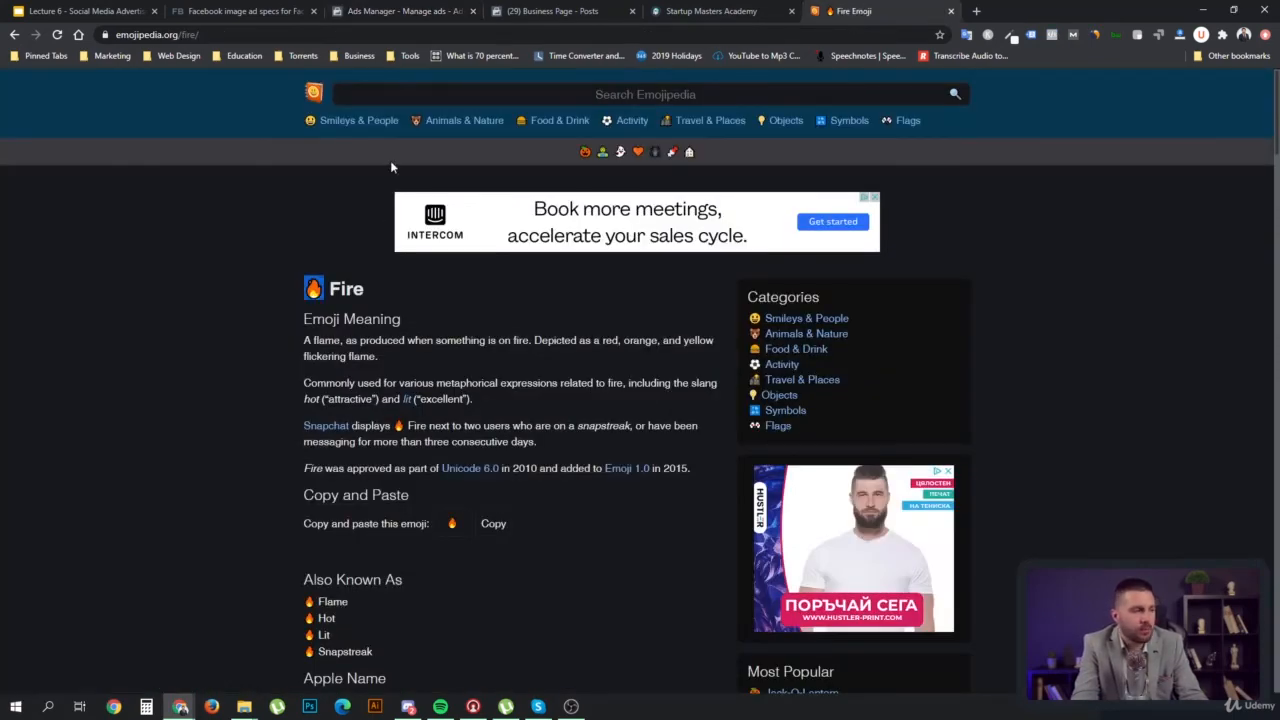
left_click(405, 93)
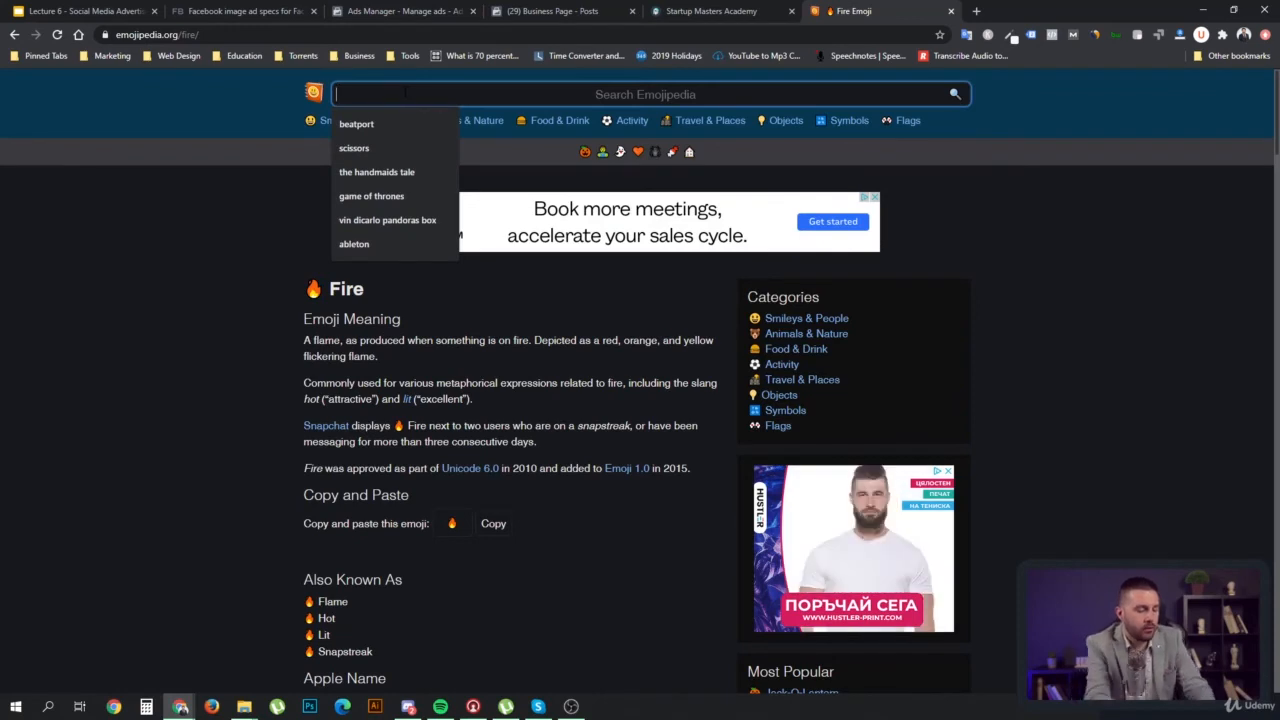
type("check")
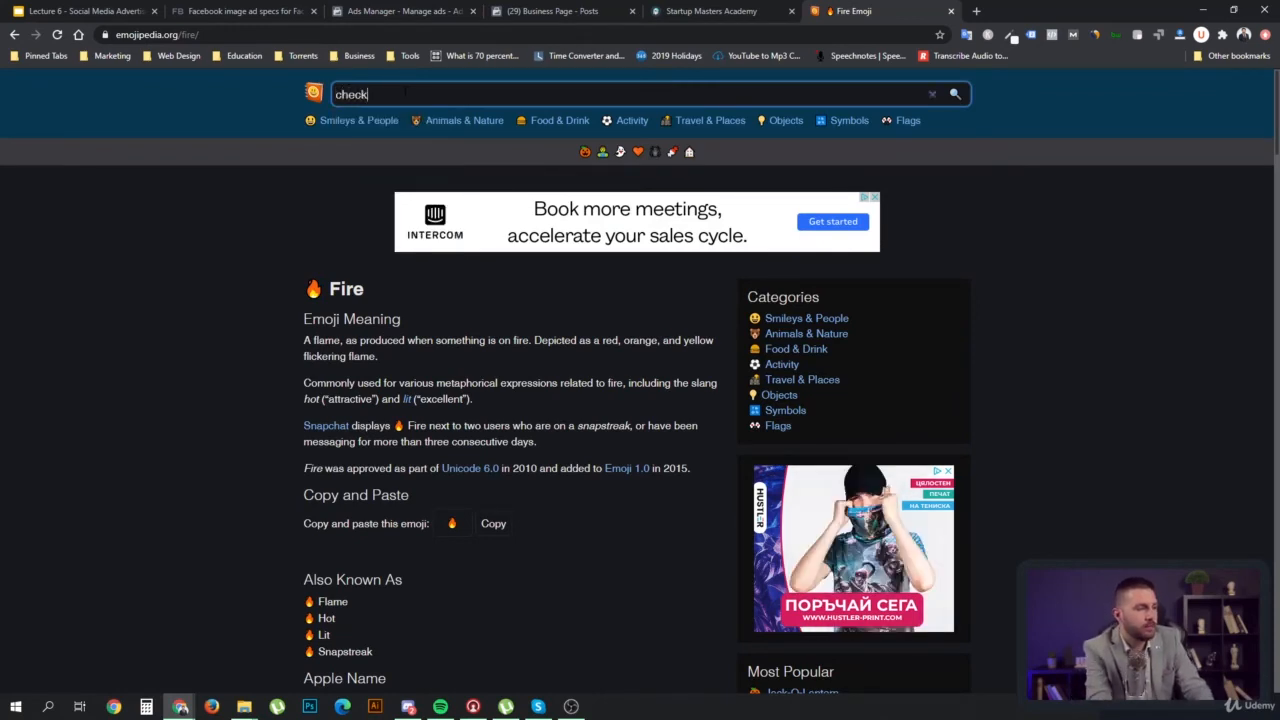
type("mark")
key("Return")
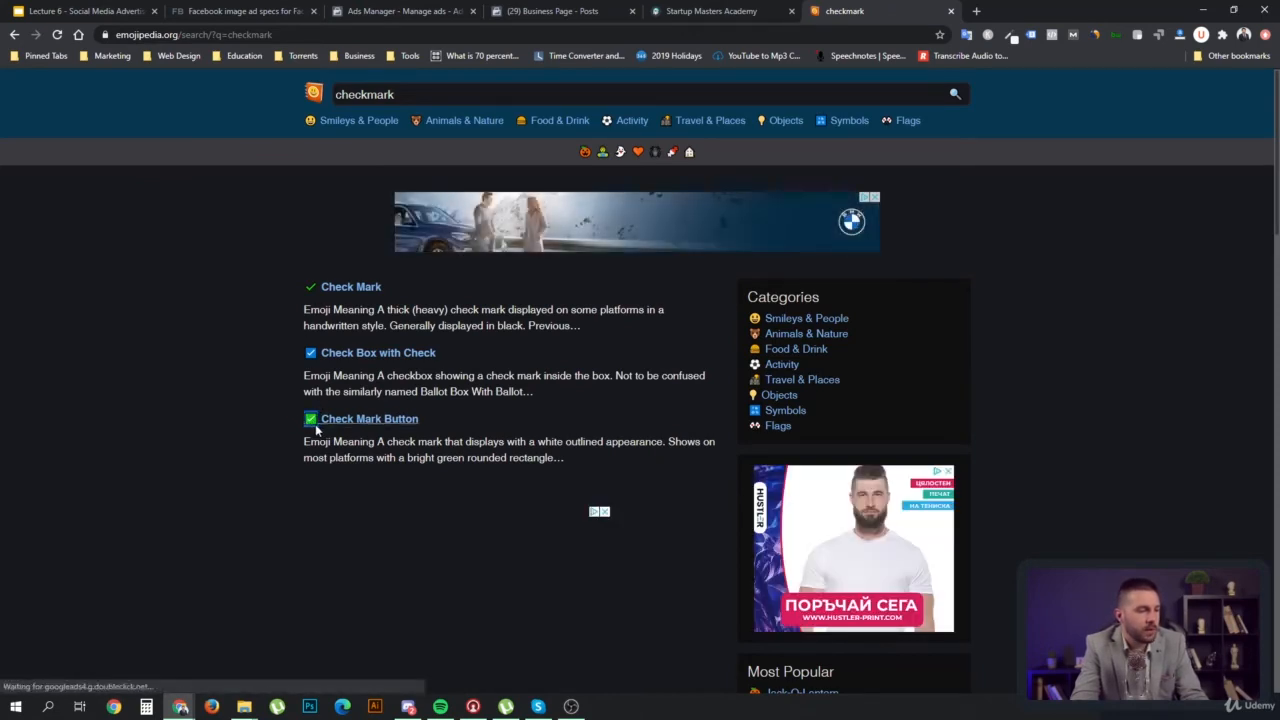
In the ad's Primary text, replace "Master" with "Learn the most Important digital marpeting topics:" and put the topics on a new line
left_click(245, 11)
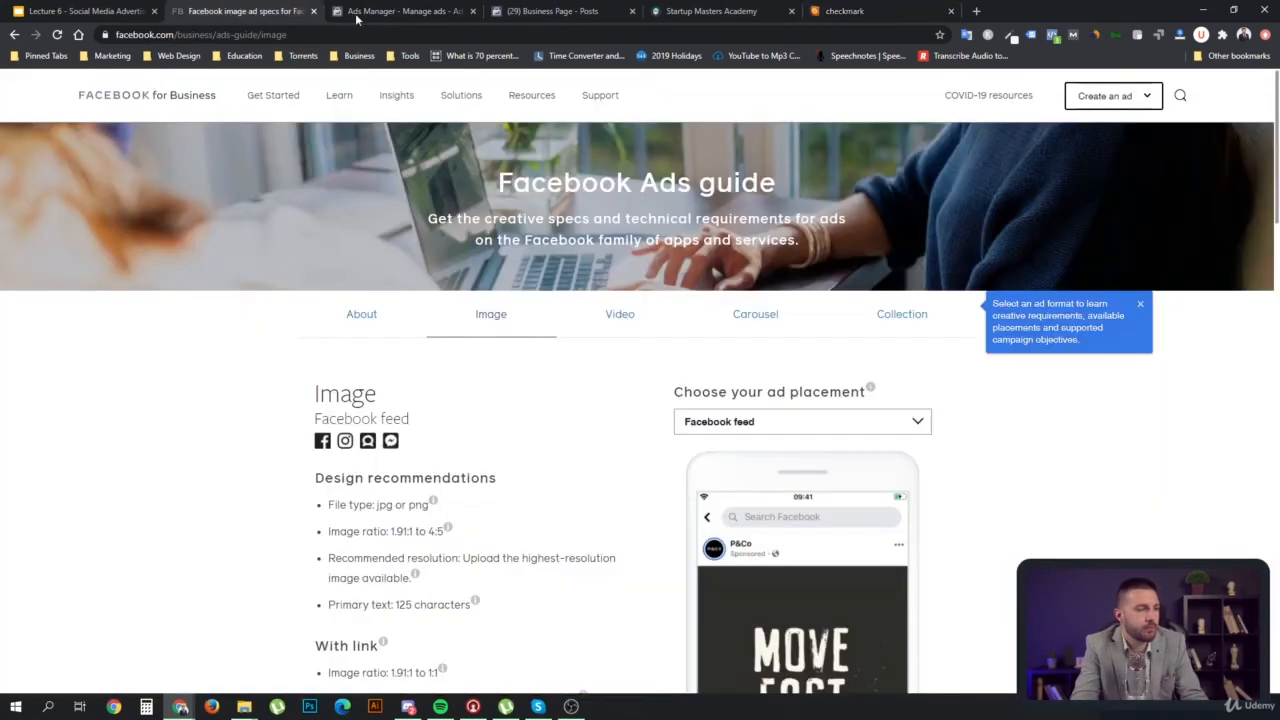
left_click(398, 11)
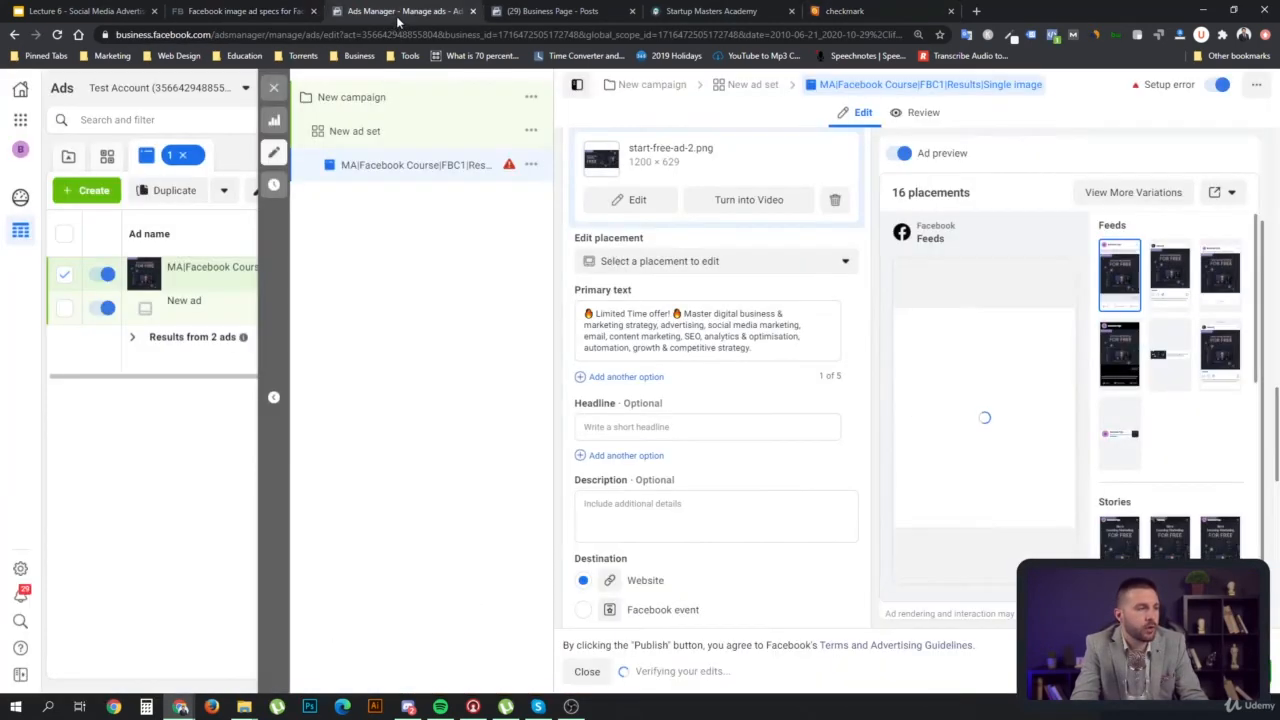
left_click(713, 314)
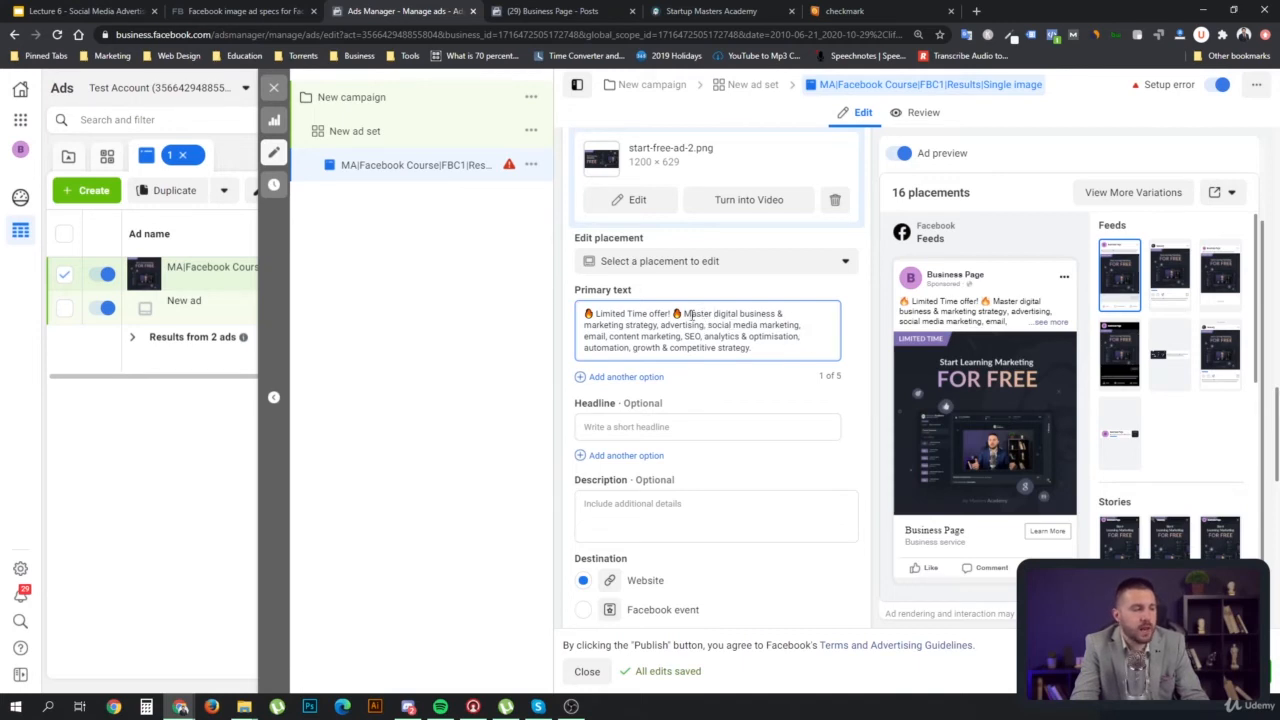
left_click_drag(685, 314, 716, 314)
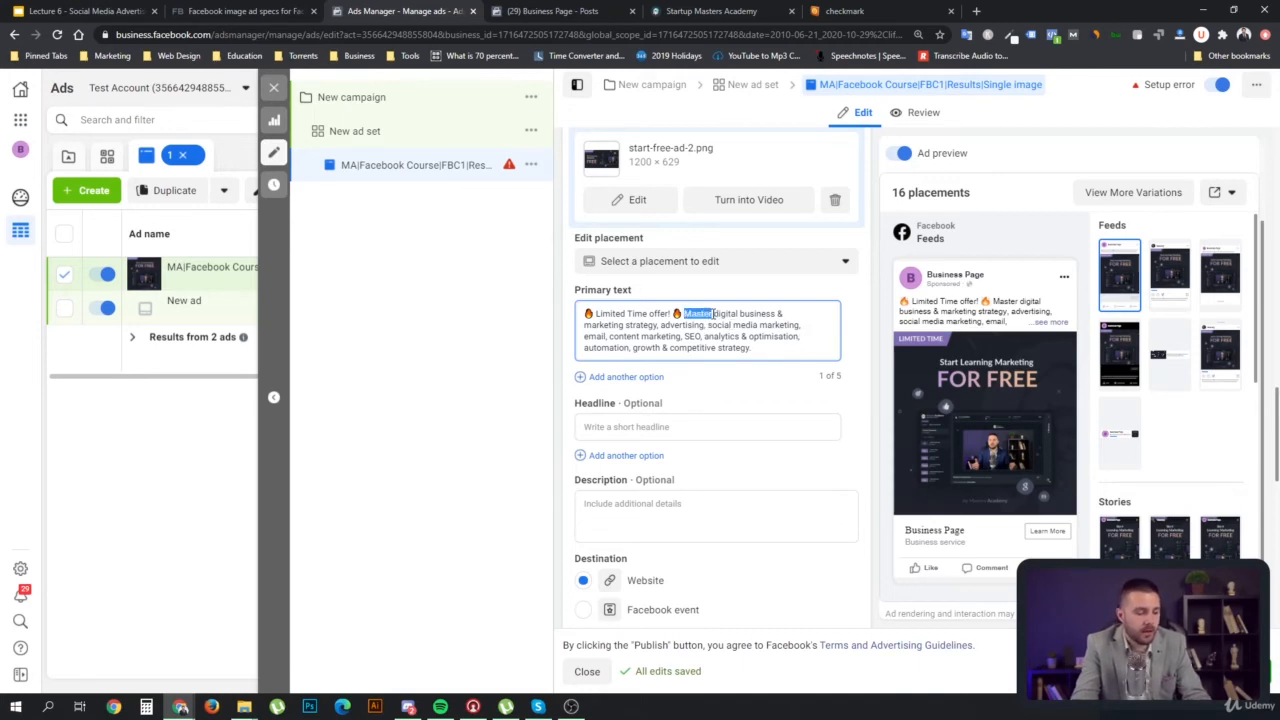
type("Learn ")
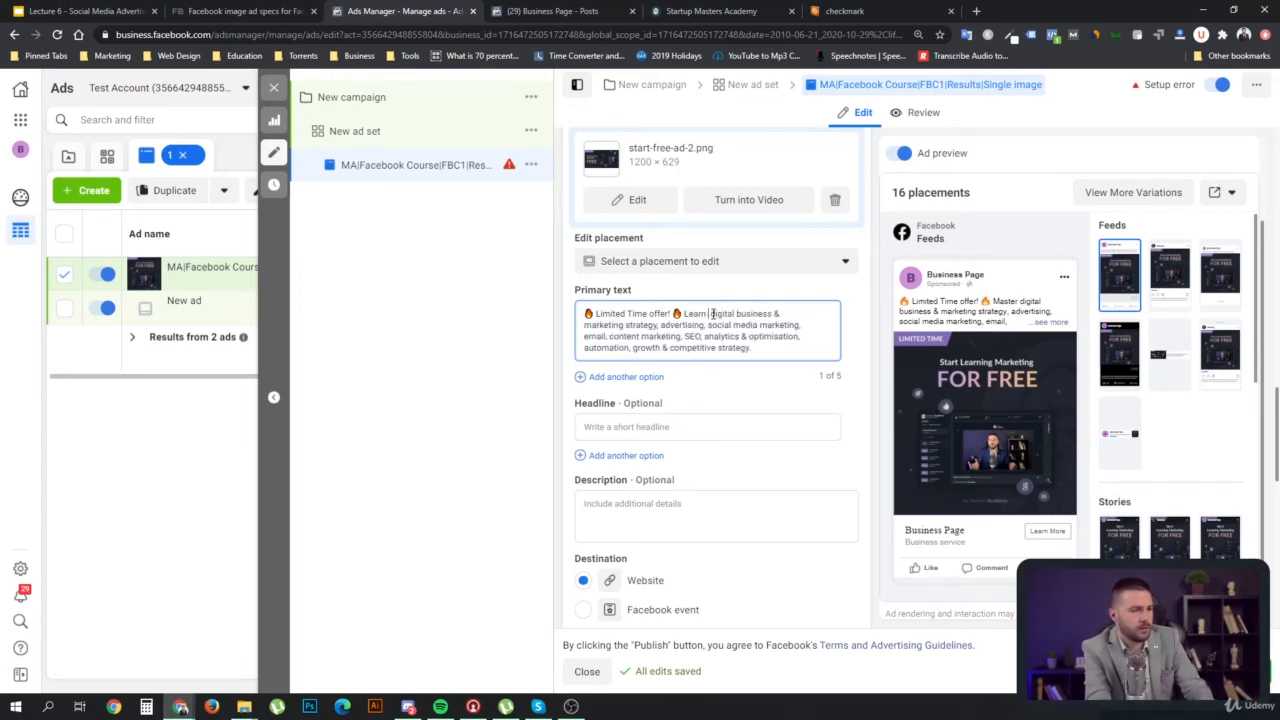
type(" Digital")
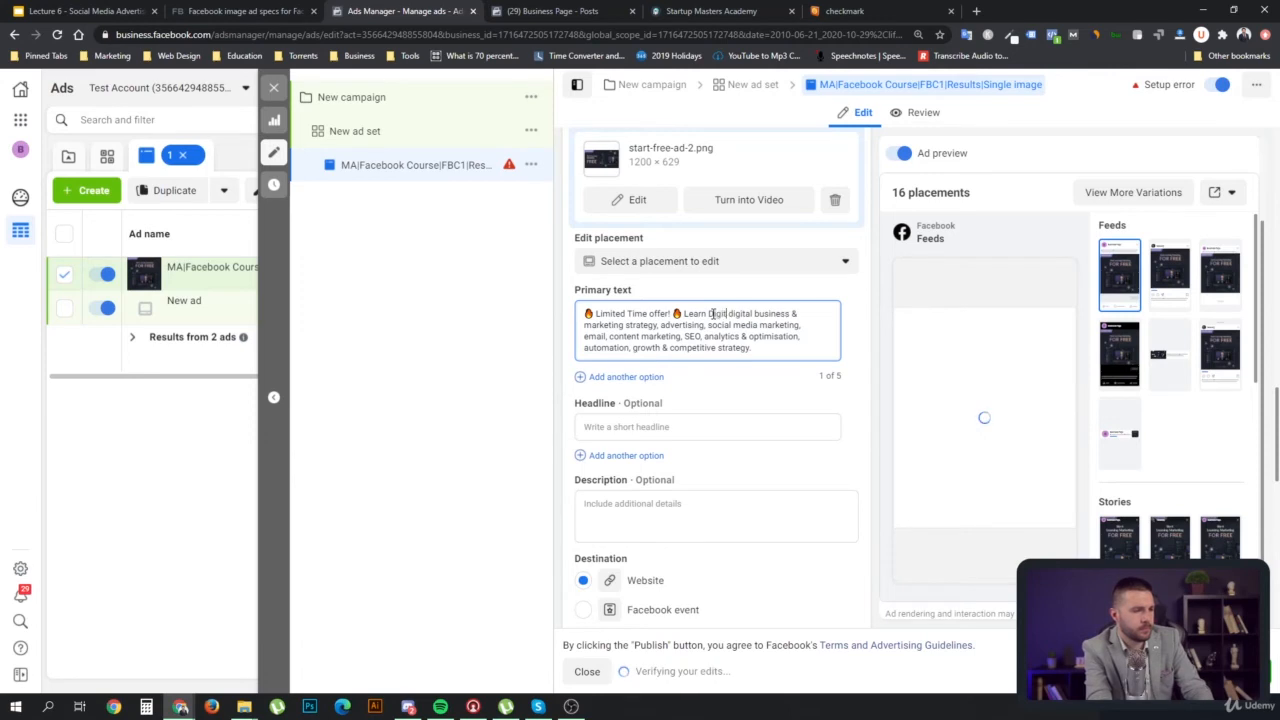
key("BackSpace")
key("BackSpace")
key("BackSpace")
key("BackSpace")
key("BackSpace")
key("BackSpace")
key("BackSpace")
type("the ")
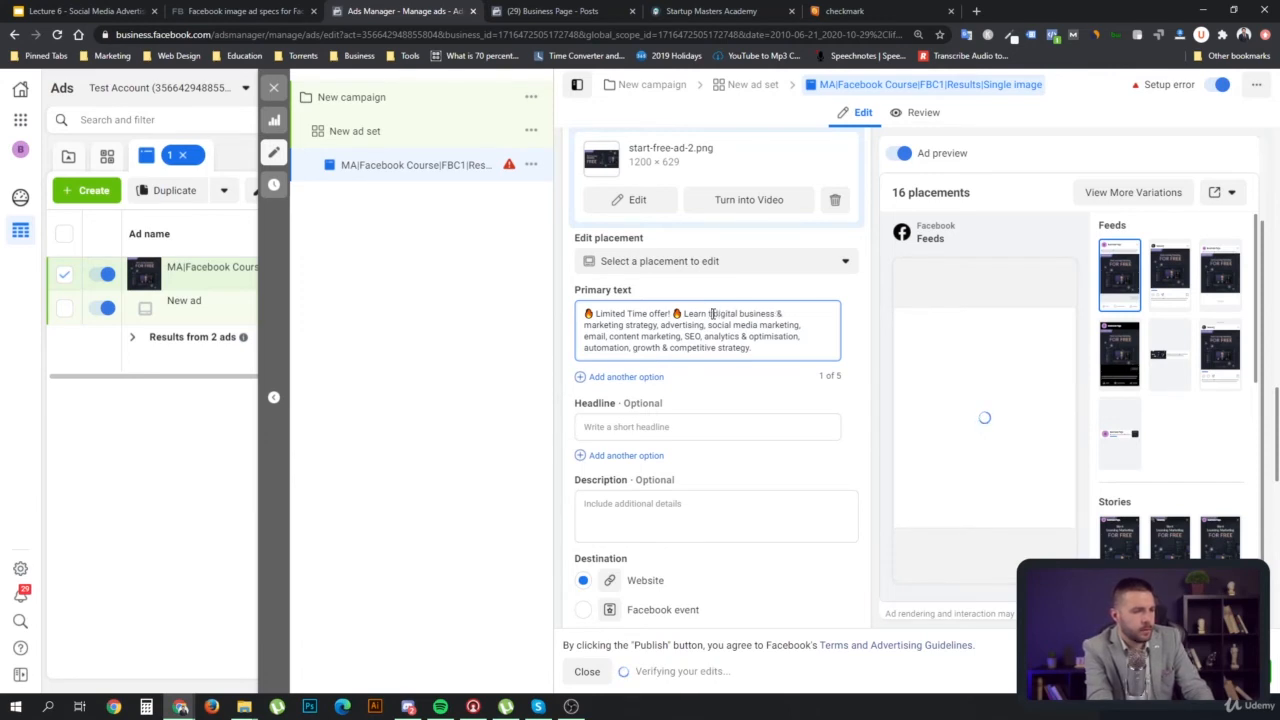
type("most Importa")
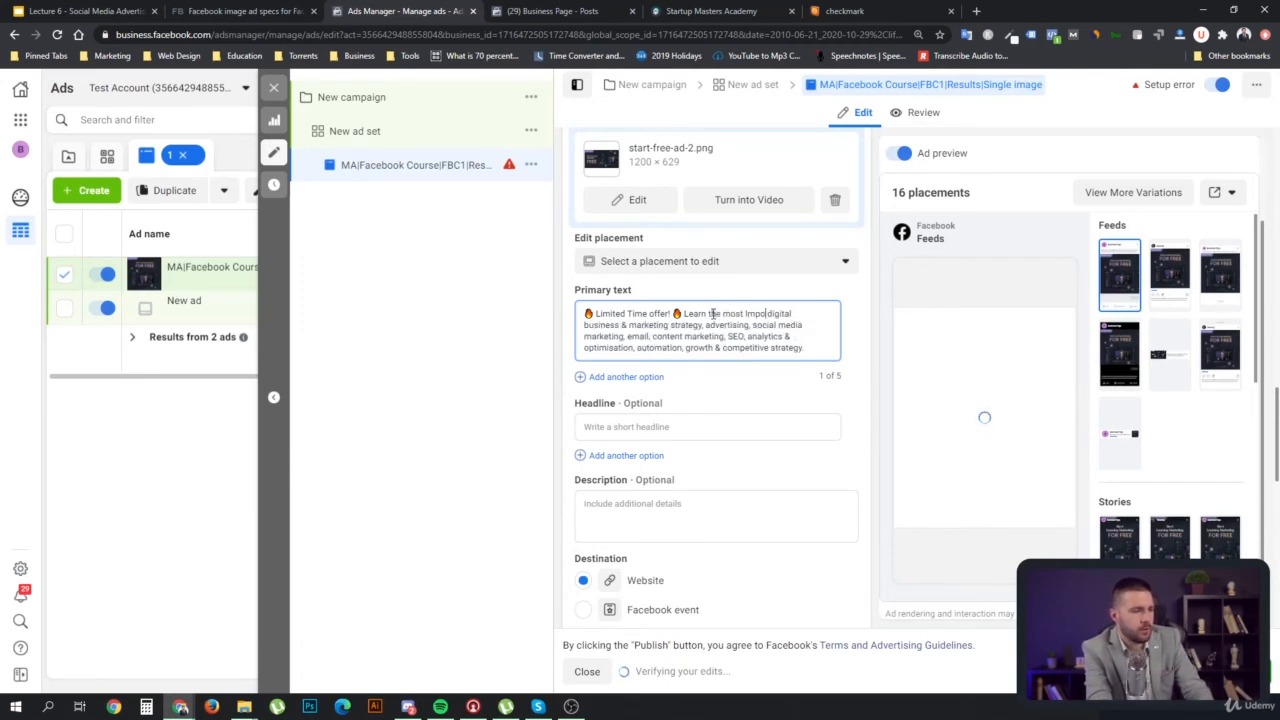
type("n")
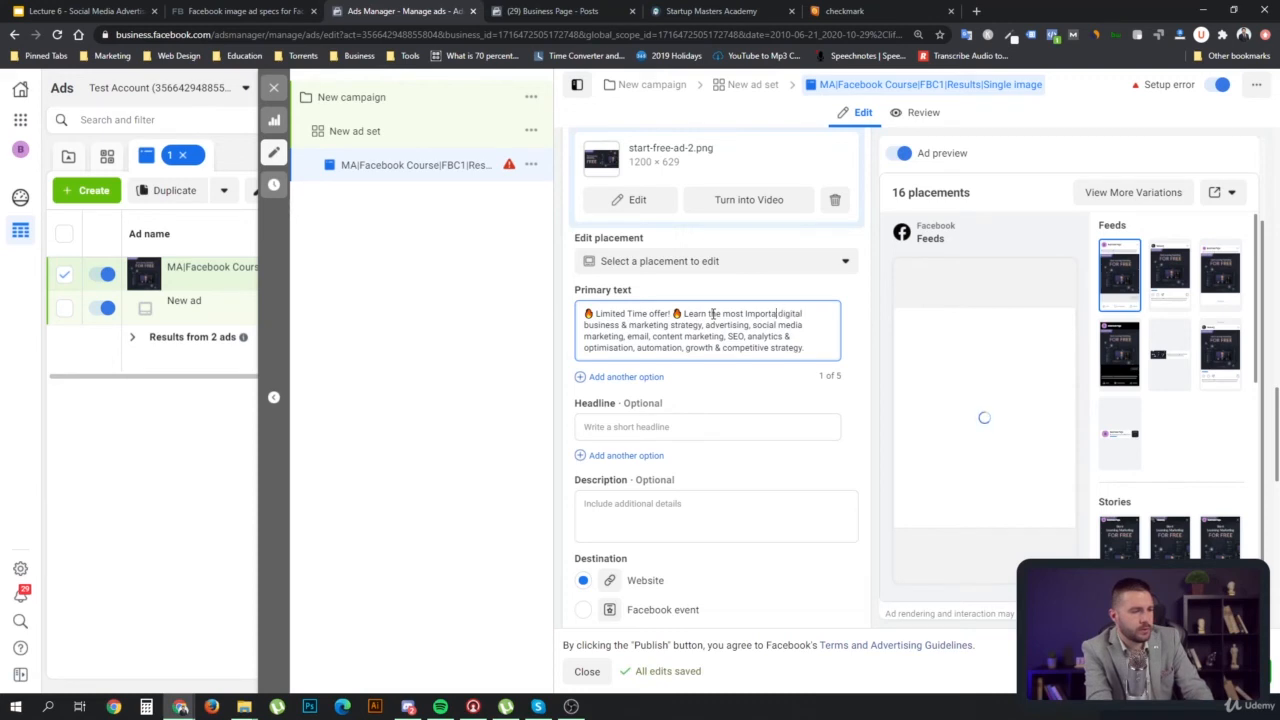
type("t digital marketing to")
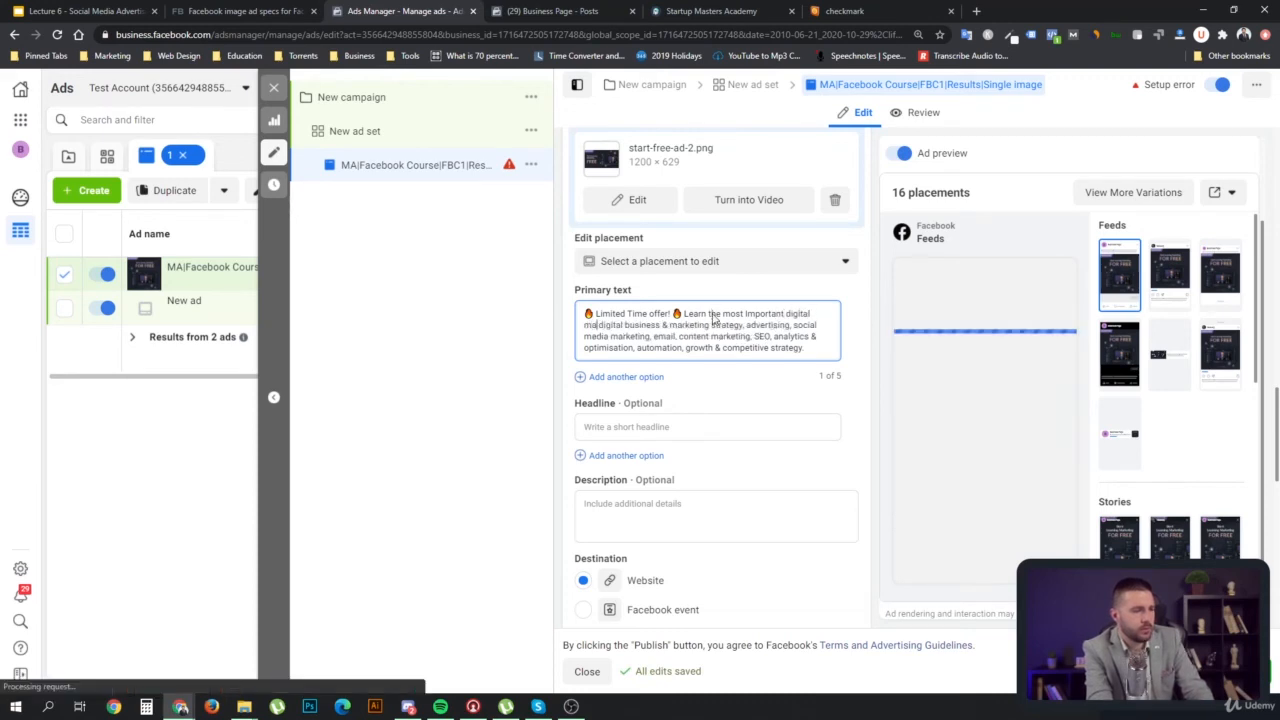
type("pics:")
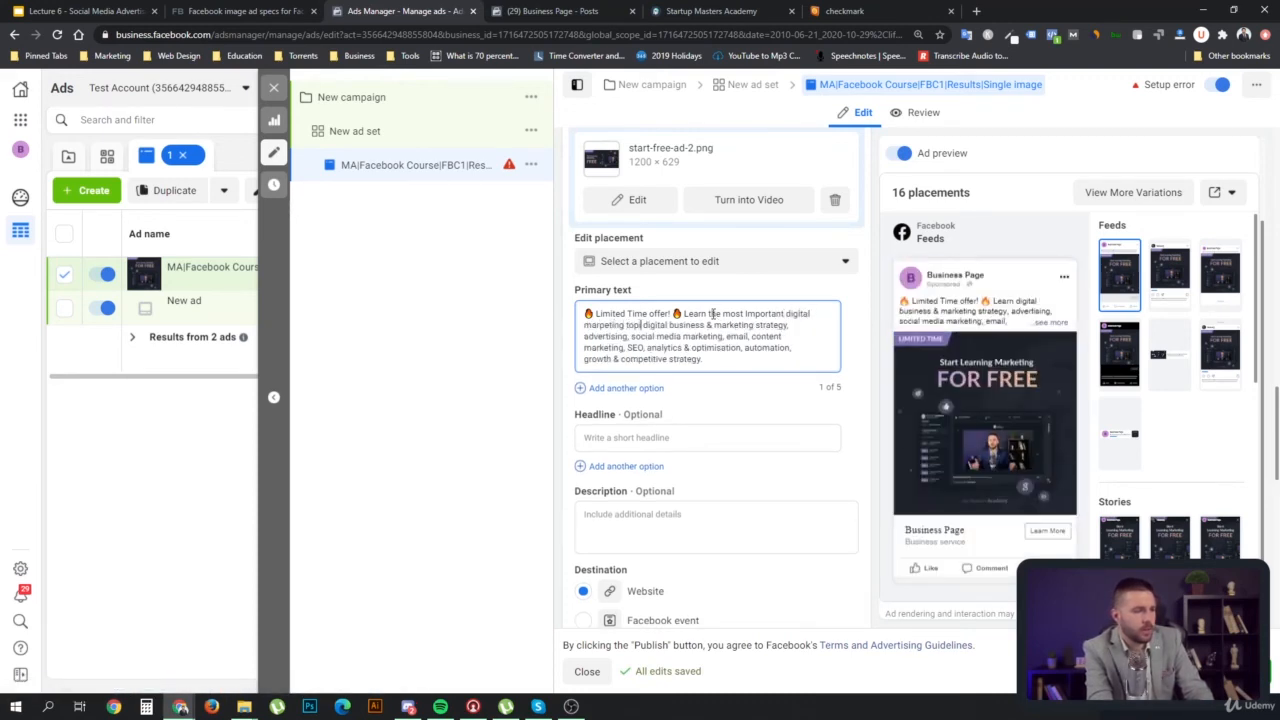
key("Return")
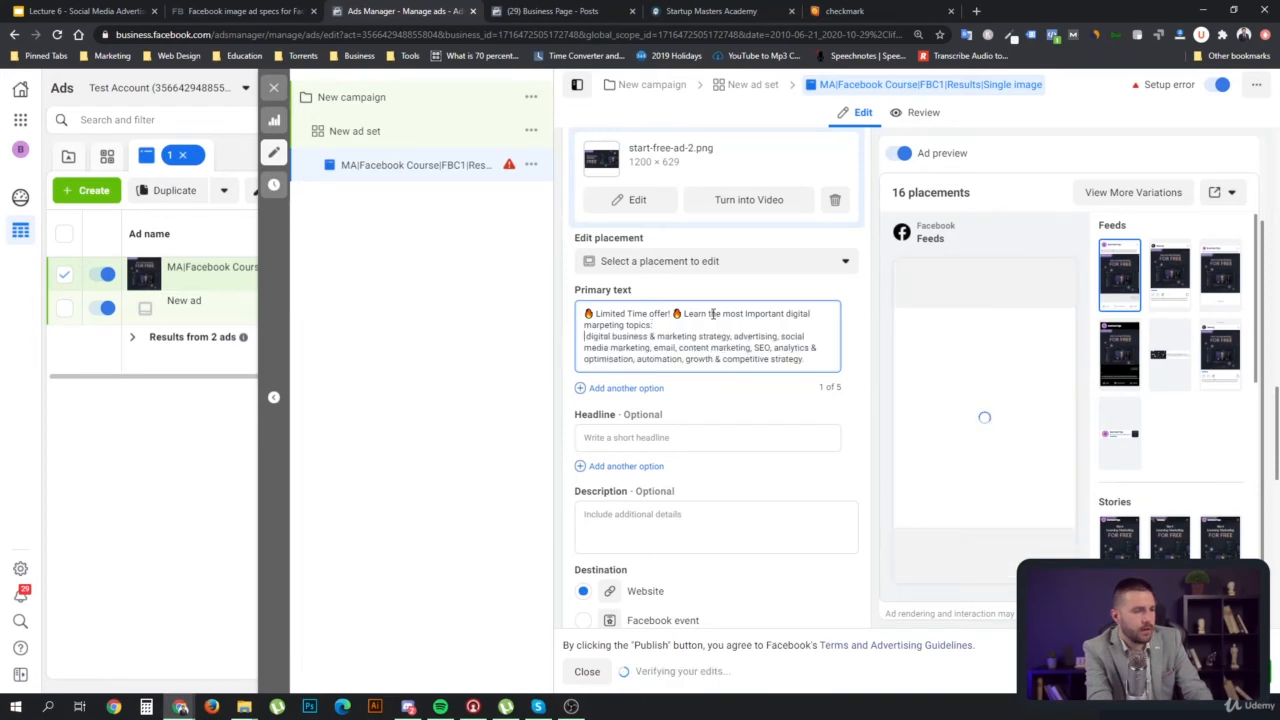
In the Primary text, replace "&" with "plannin" after "digital business" and put that topic, "marketing strategy" and "advertising" on separate lines starting with ✅
type("✅")
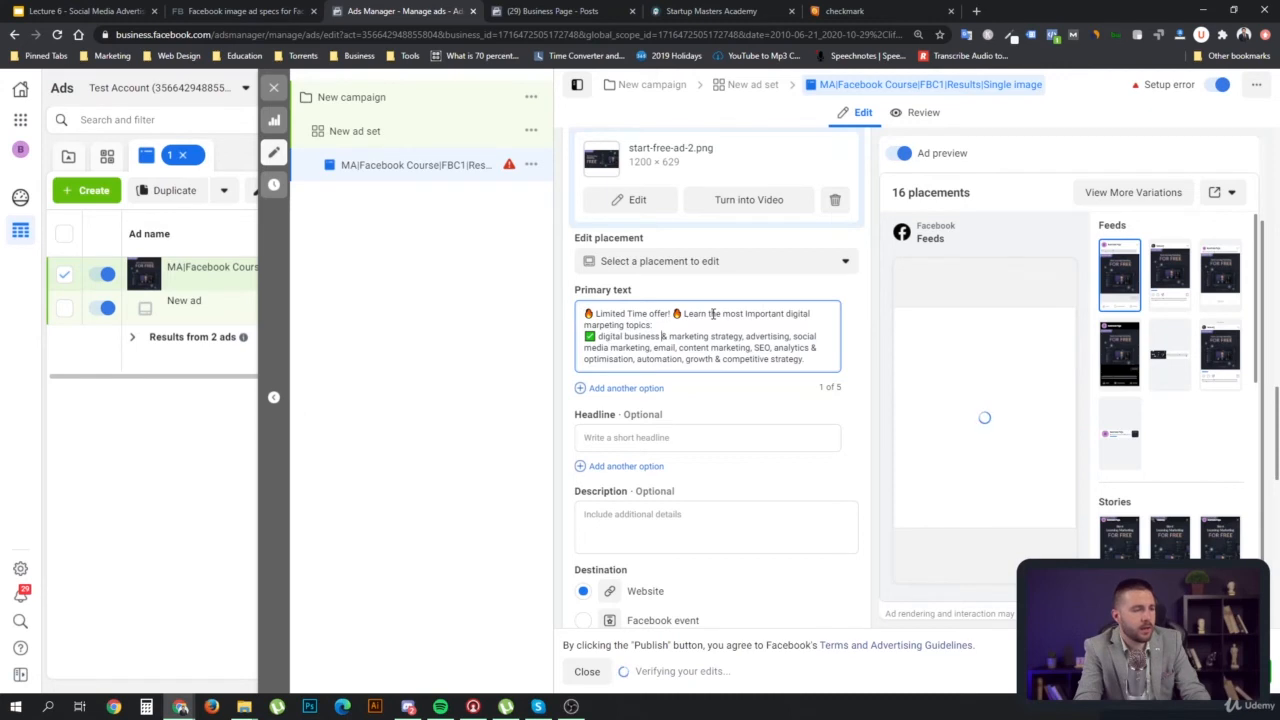
type("planning")
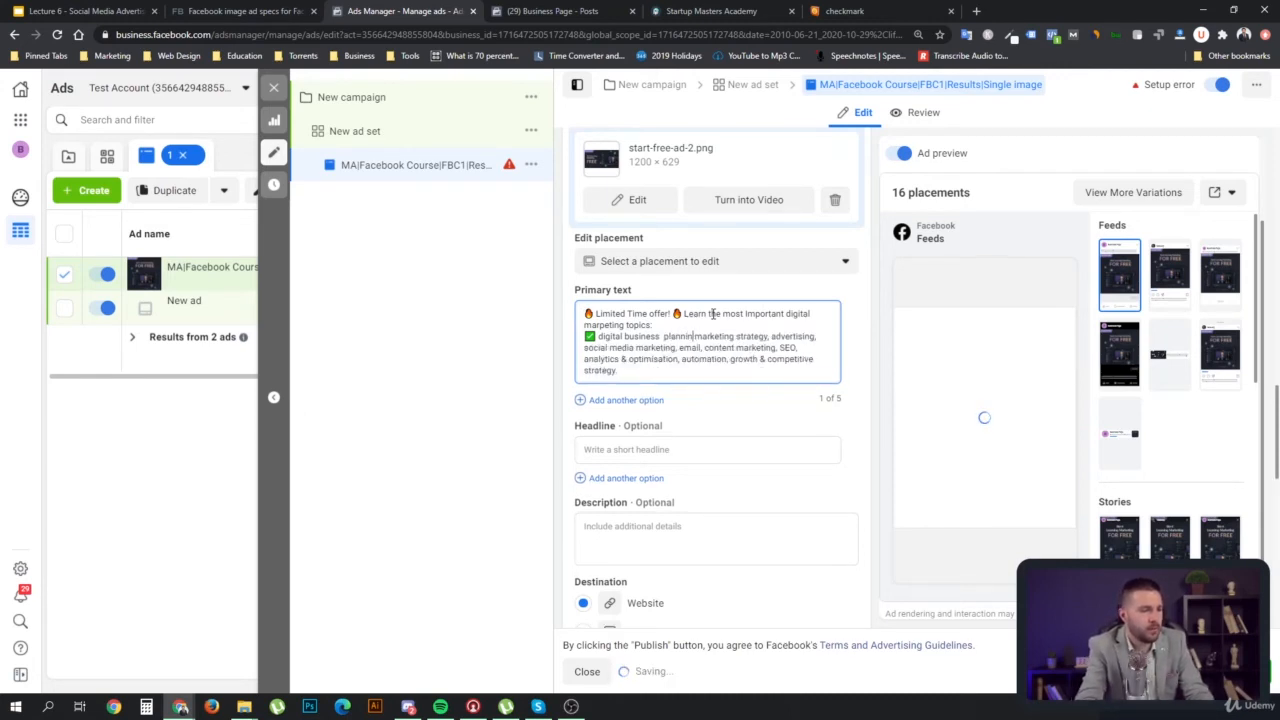
key("Return")
type("✅")
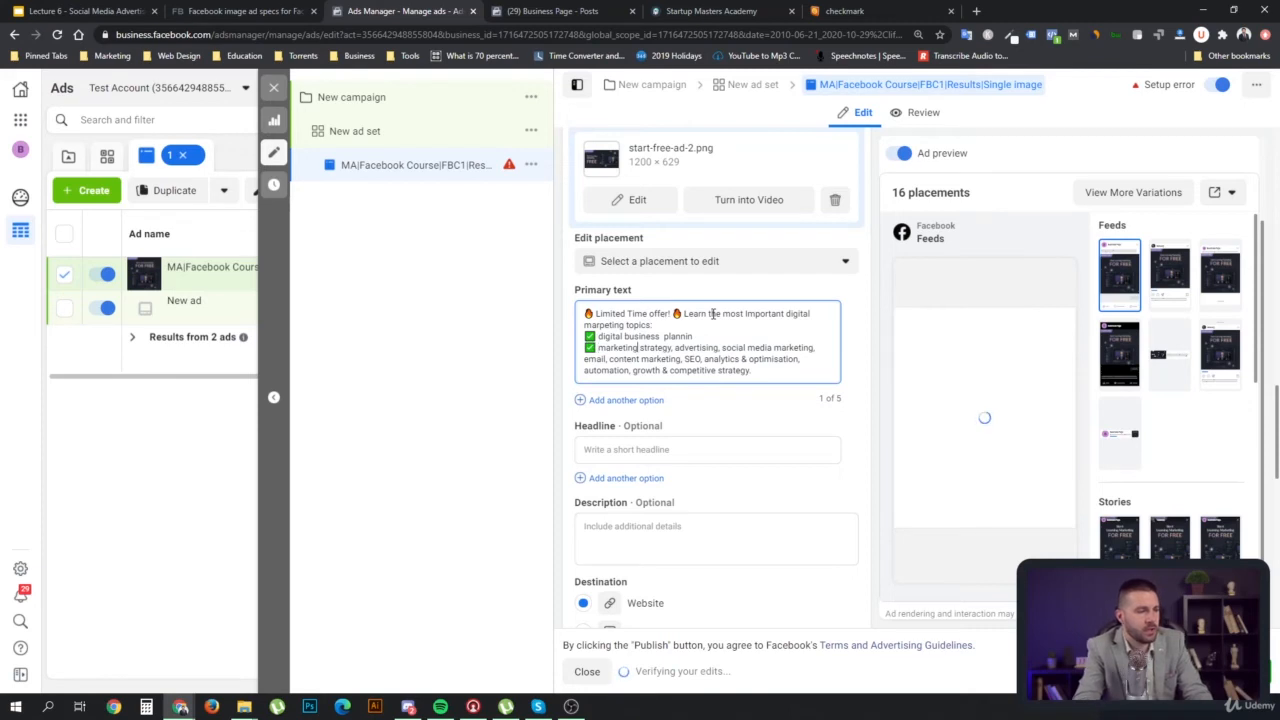
key("BackSpace")
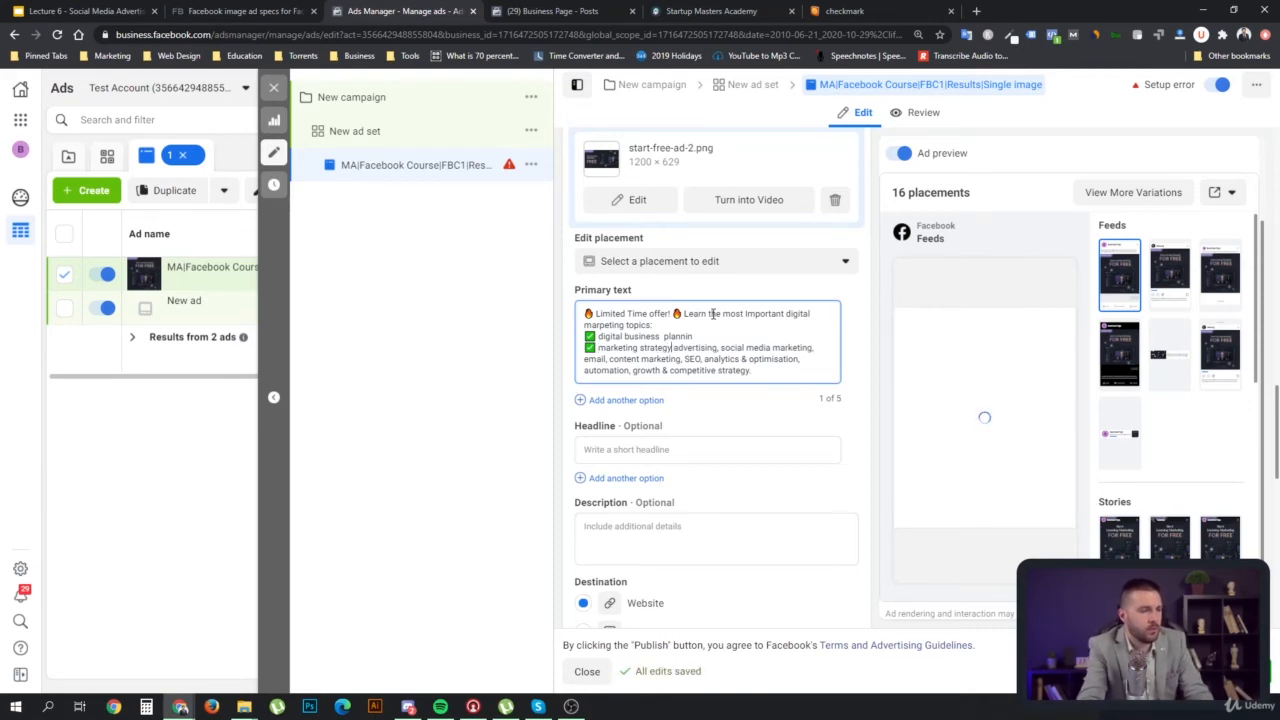
key("Return")
type("✅")
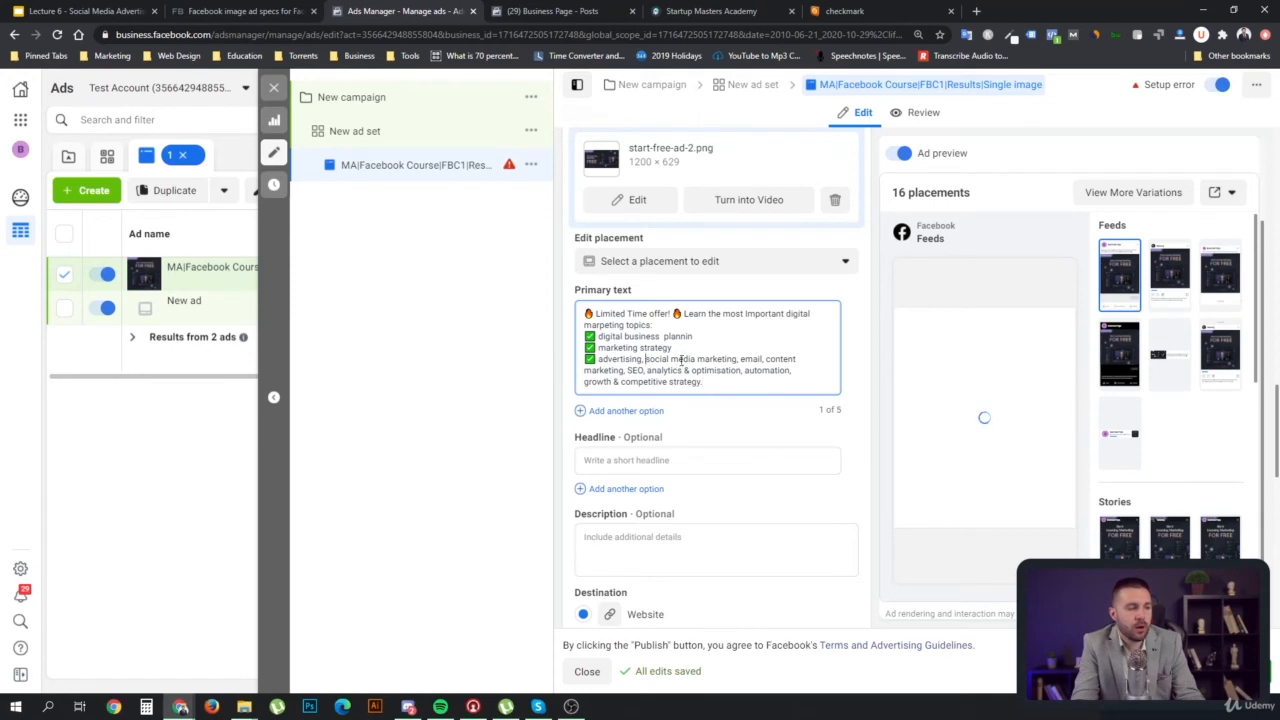
Put "social media marketing," and "email & content marketing," on their own ✅ lines, joining email and content marketing with "&"
key("Return")
type("✅")
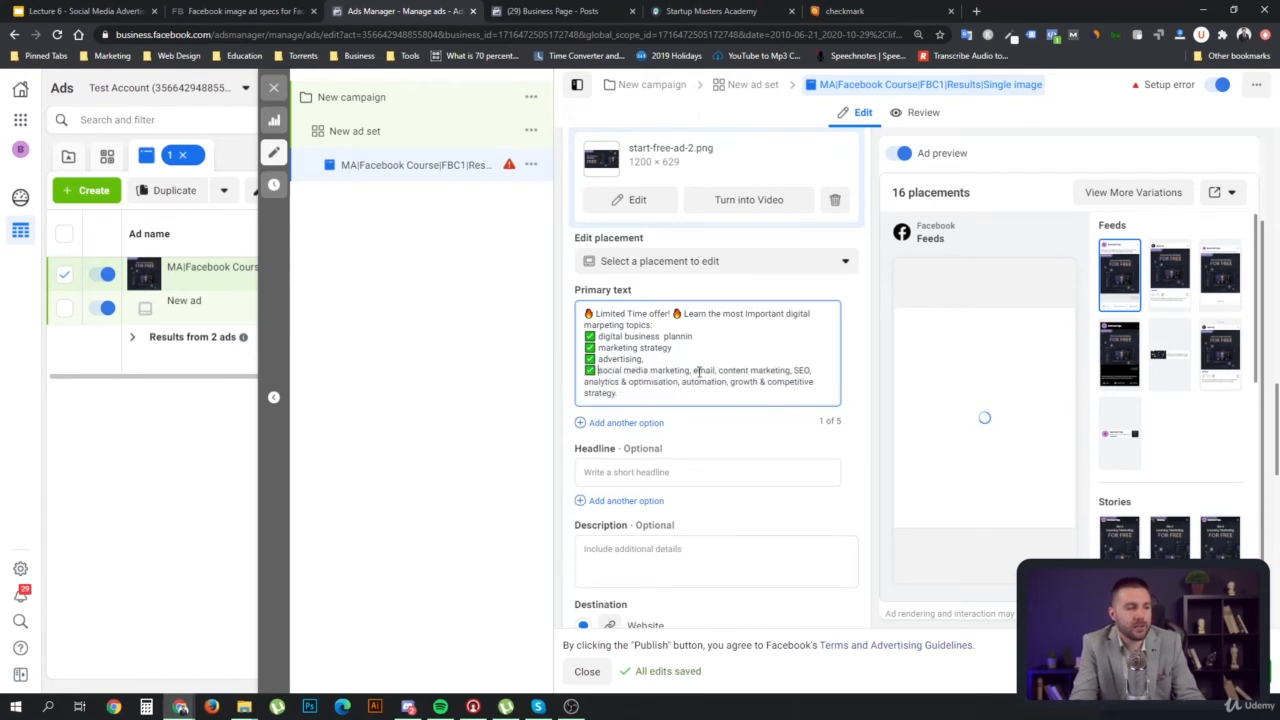
left_click(693, 370)
key("Return")
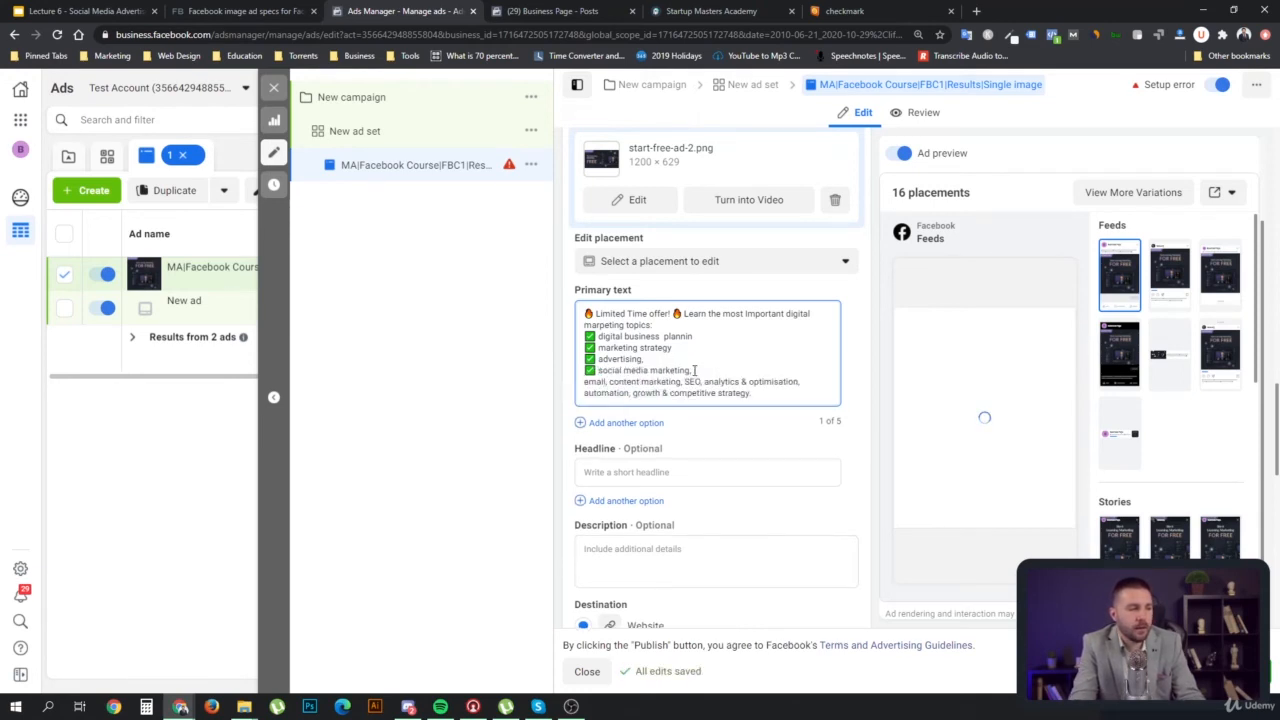
type("✅")
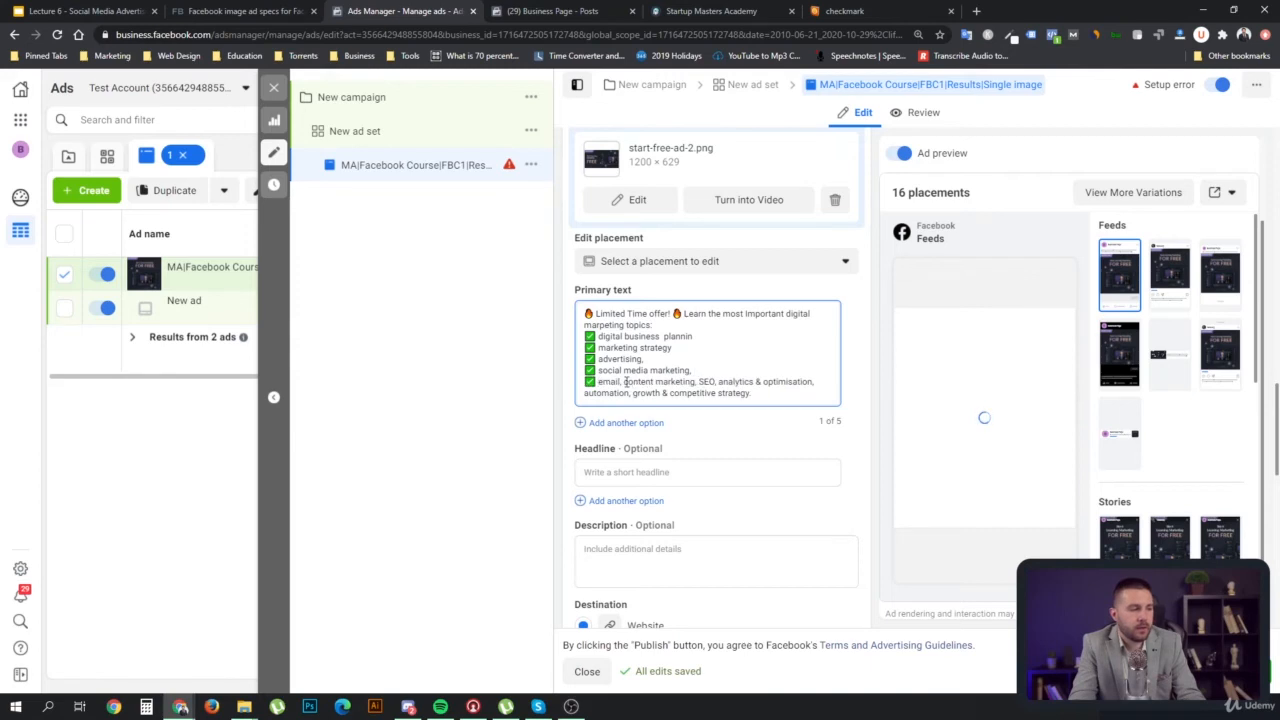
key("BackSpace")
type("&")
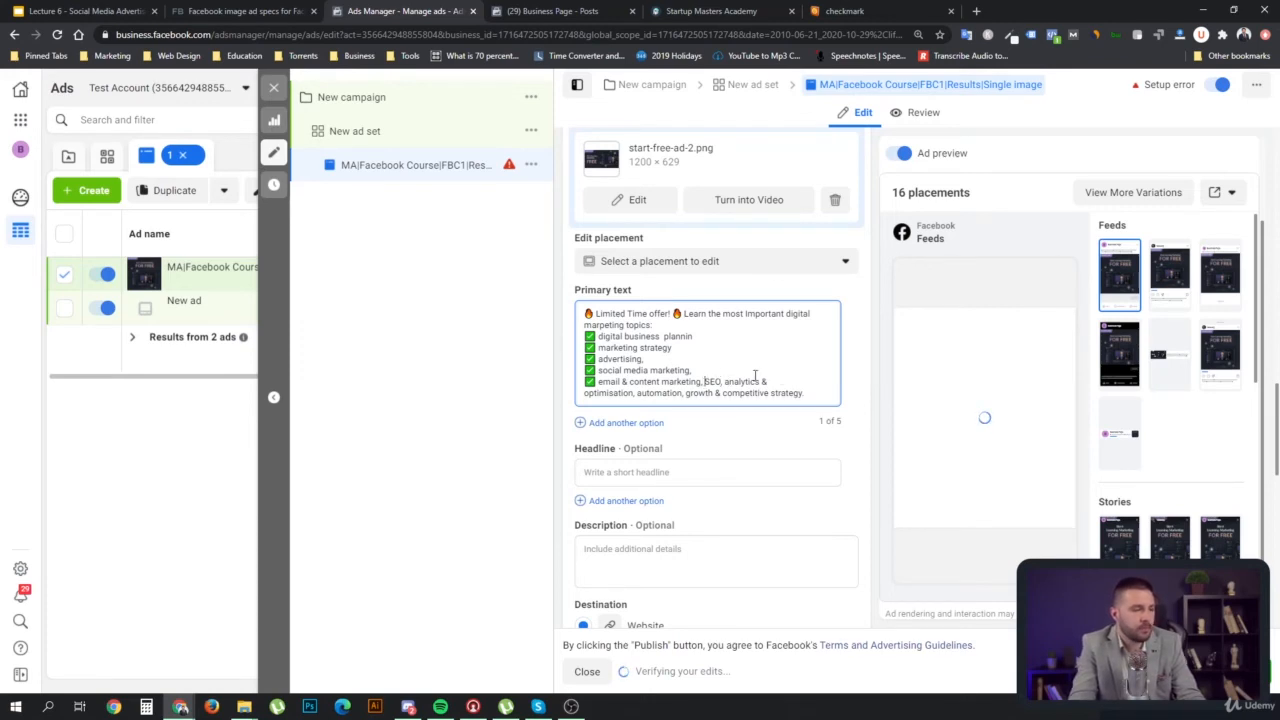
Split the remaining topics into two ✅ lines: "SEO, analytics & optimisation," and "automation, growth & competitive strategy."
key("Return")
type("✅")
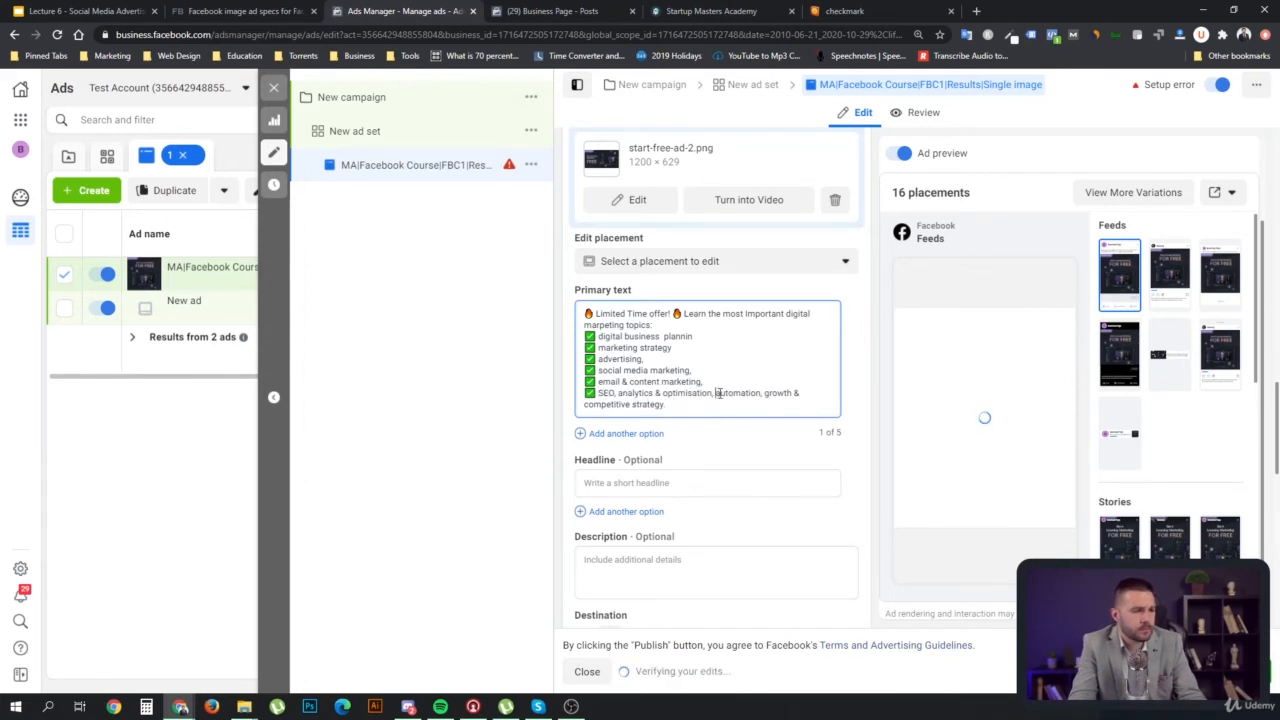
key("Return")
type("✅")
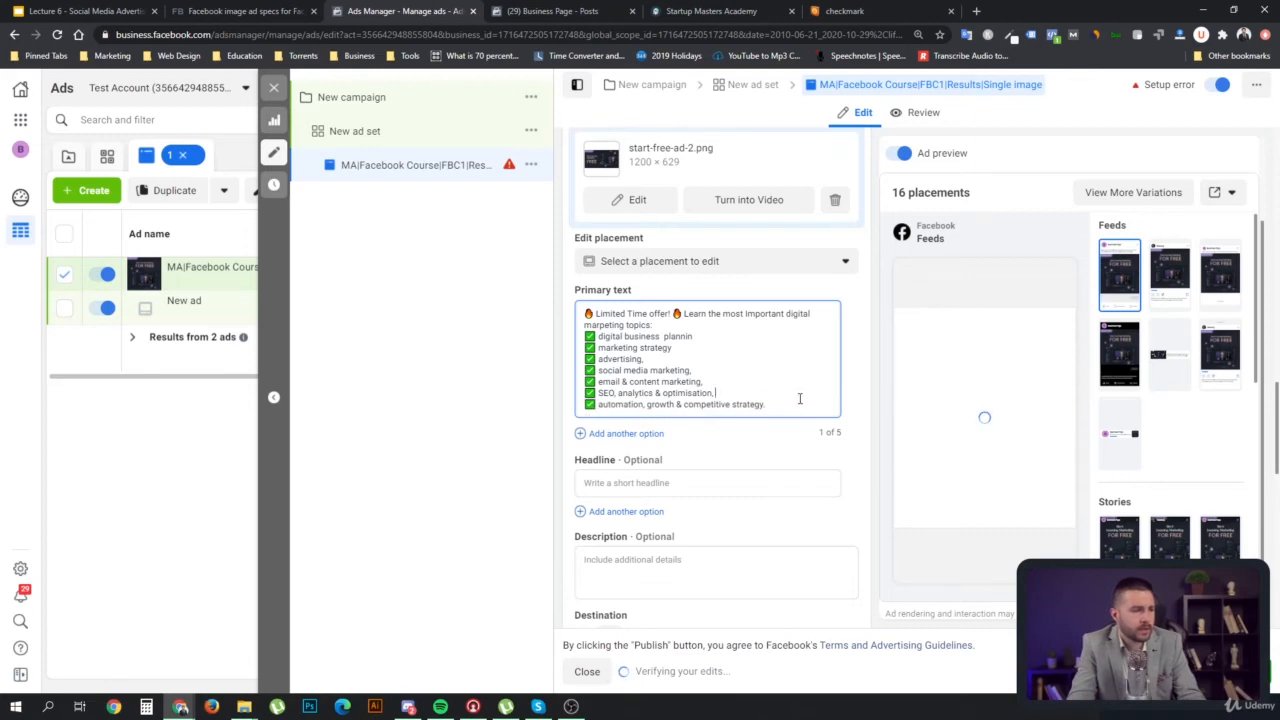
left_click(804, 403)
key("Return")
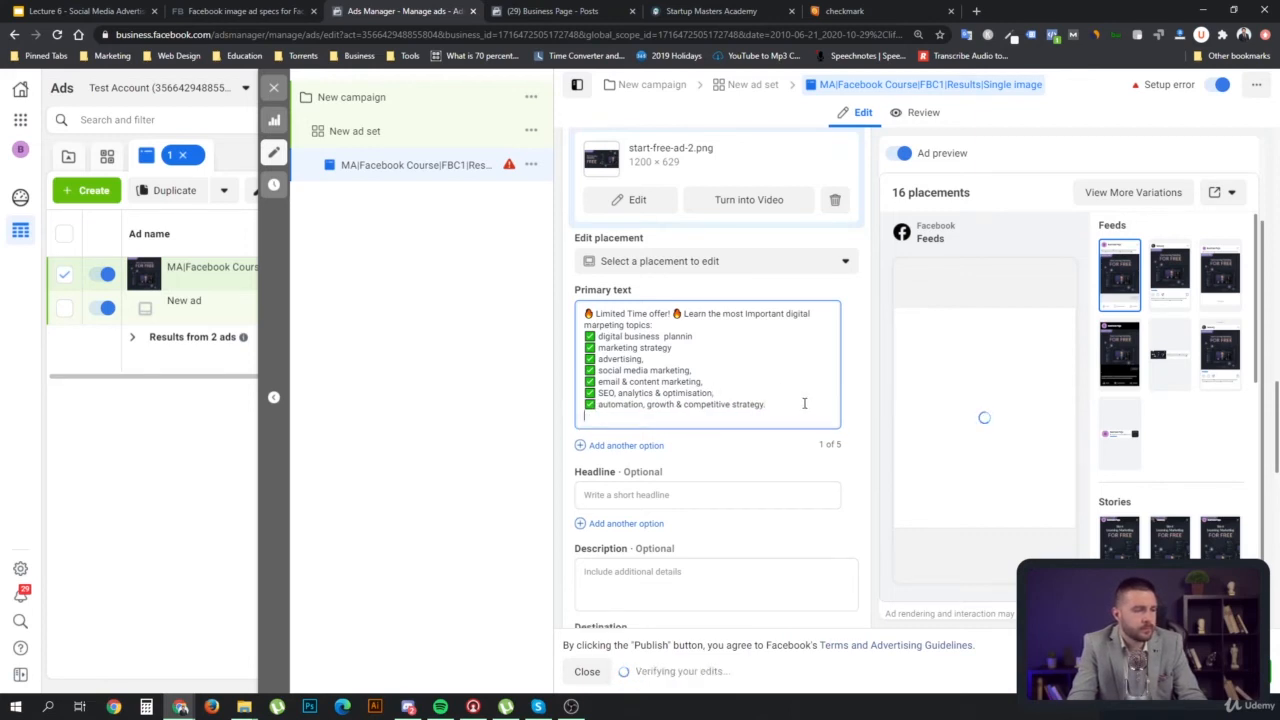
key("Return")
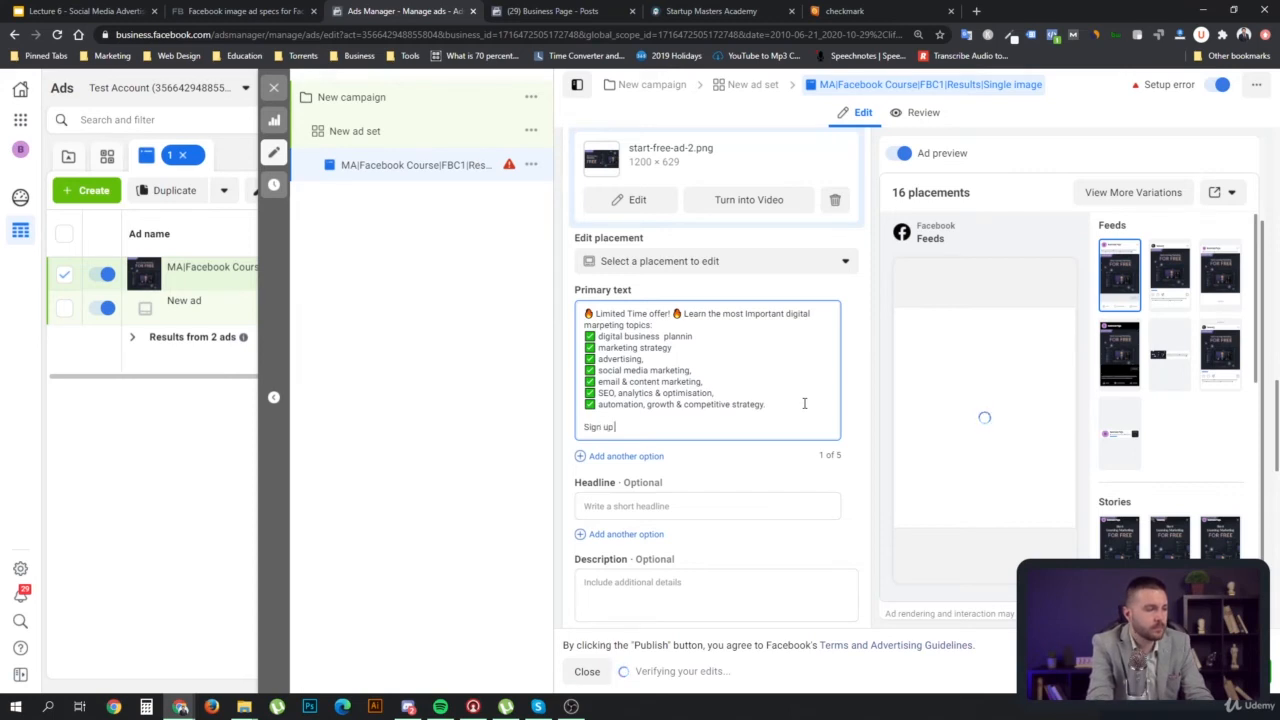
type("Sign up for a free trial at")
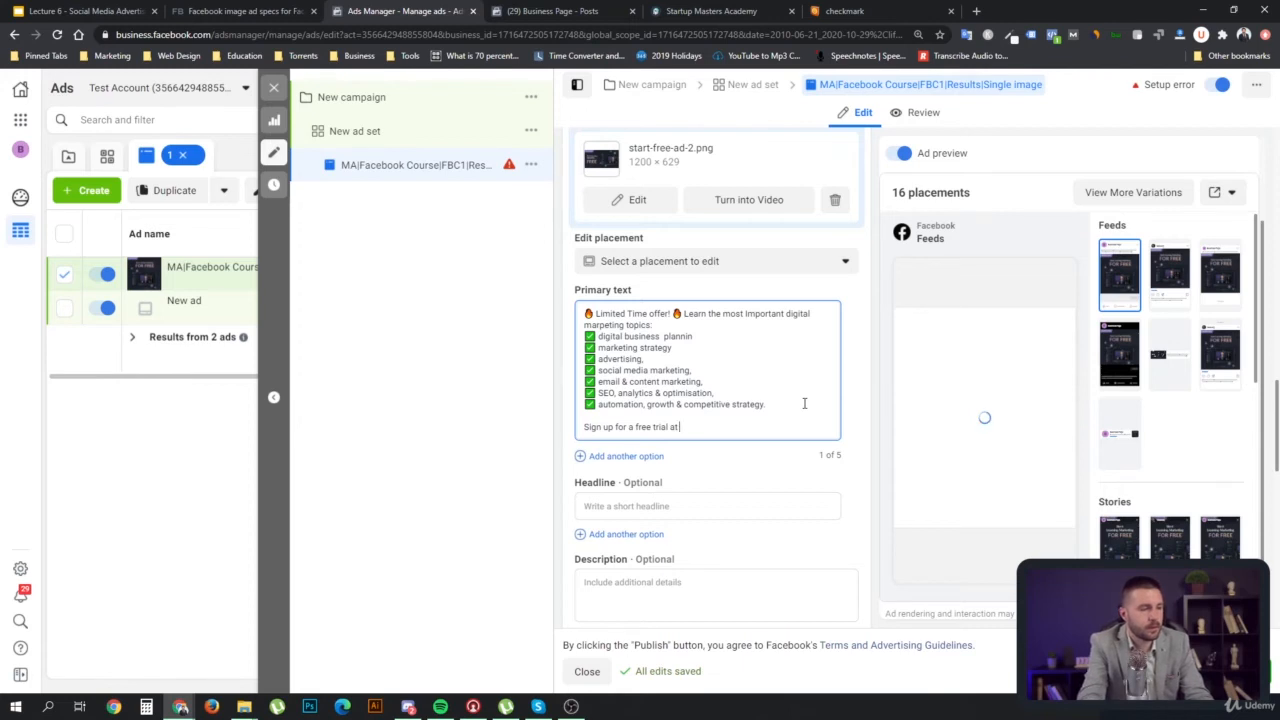
type(" m")
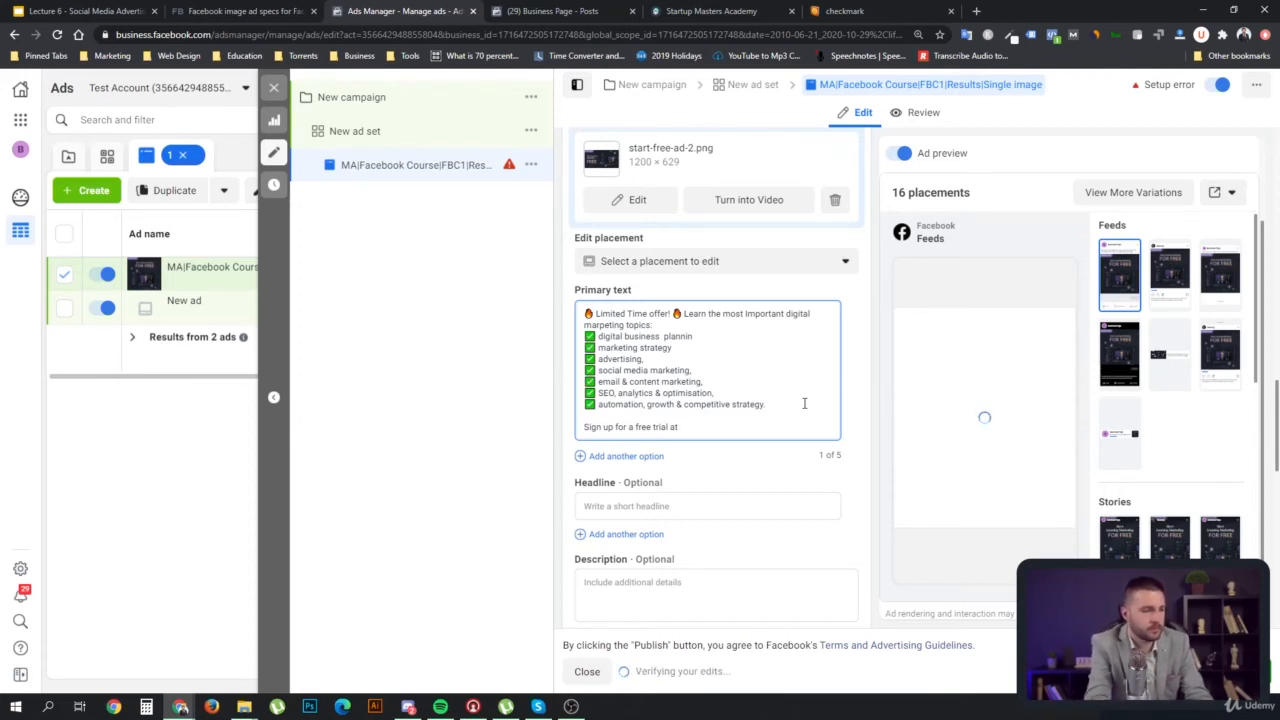
type("https://")
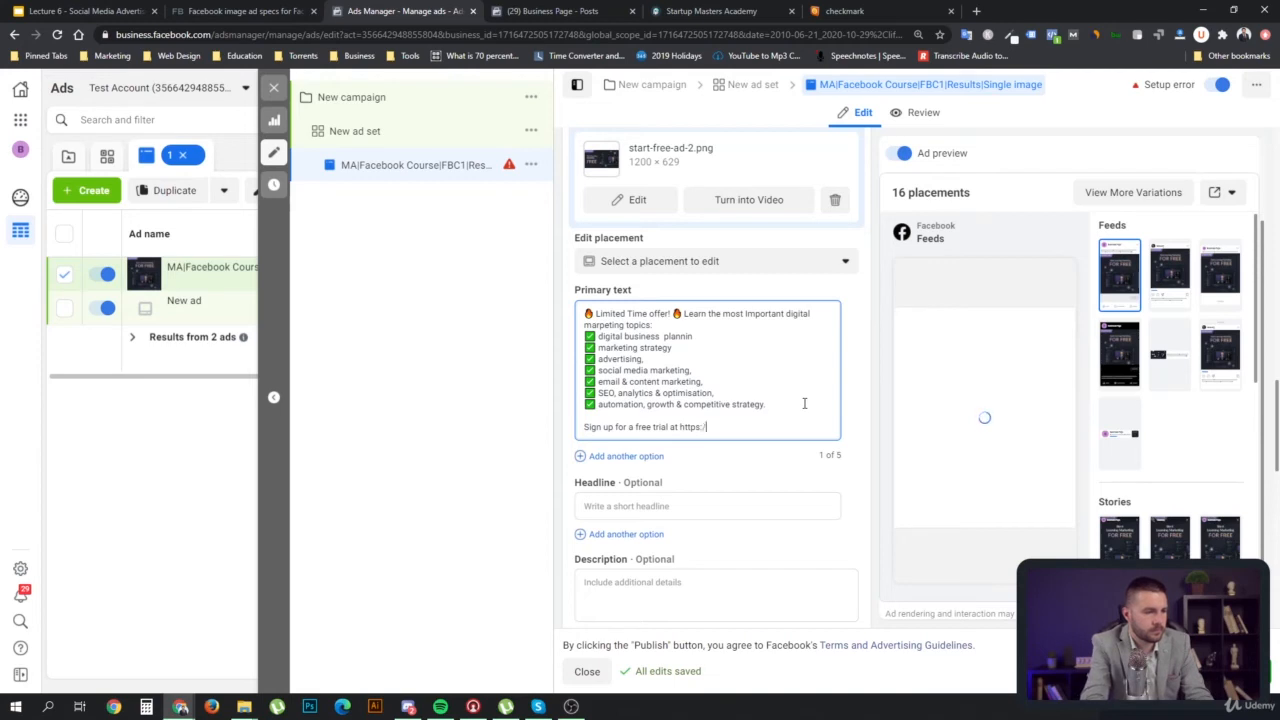
type("masters-a")
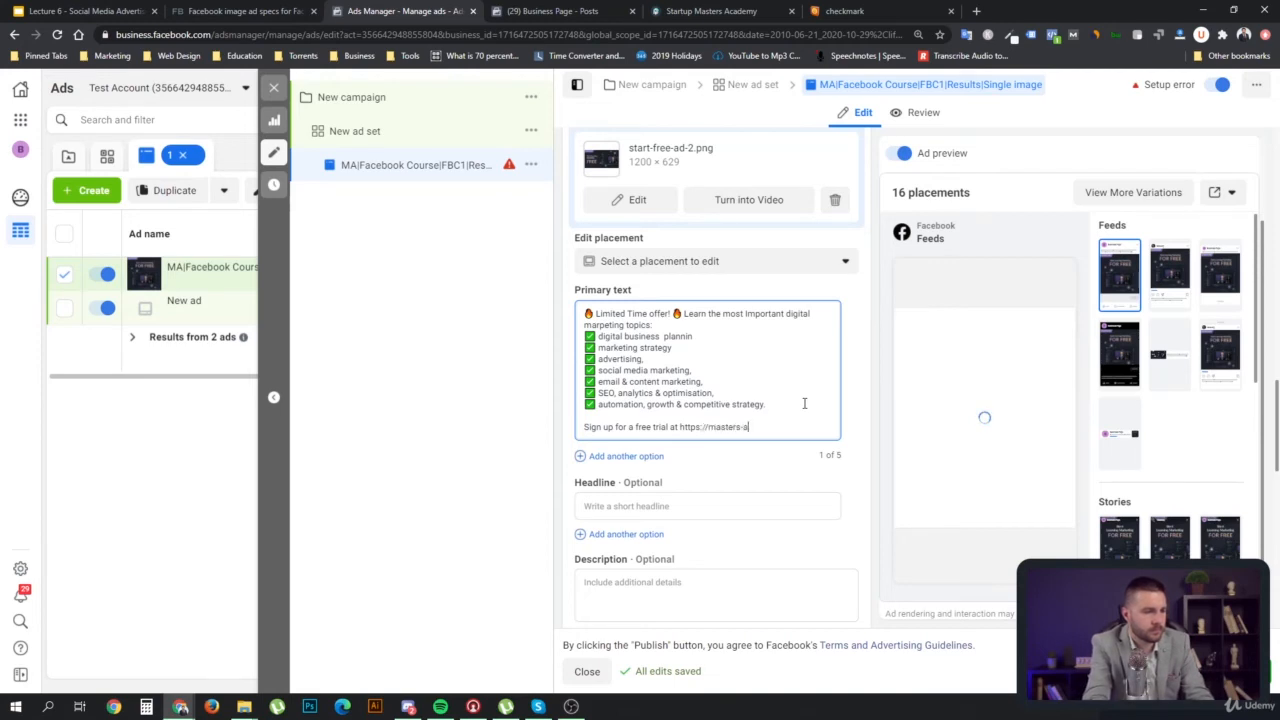
type("cademy.com")
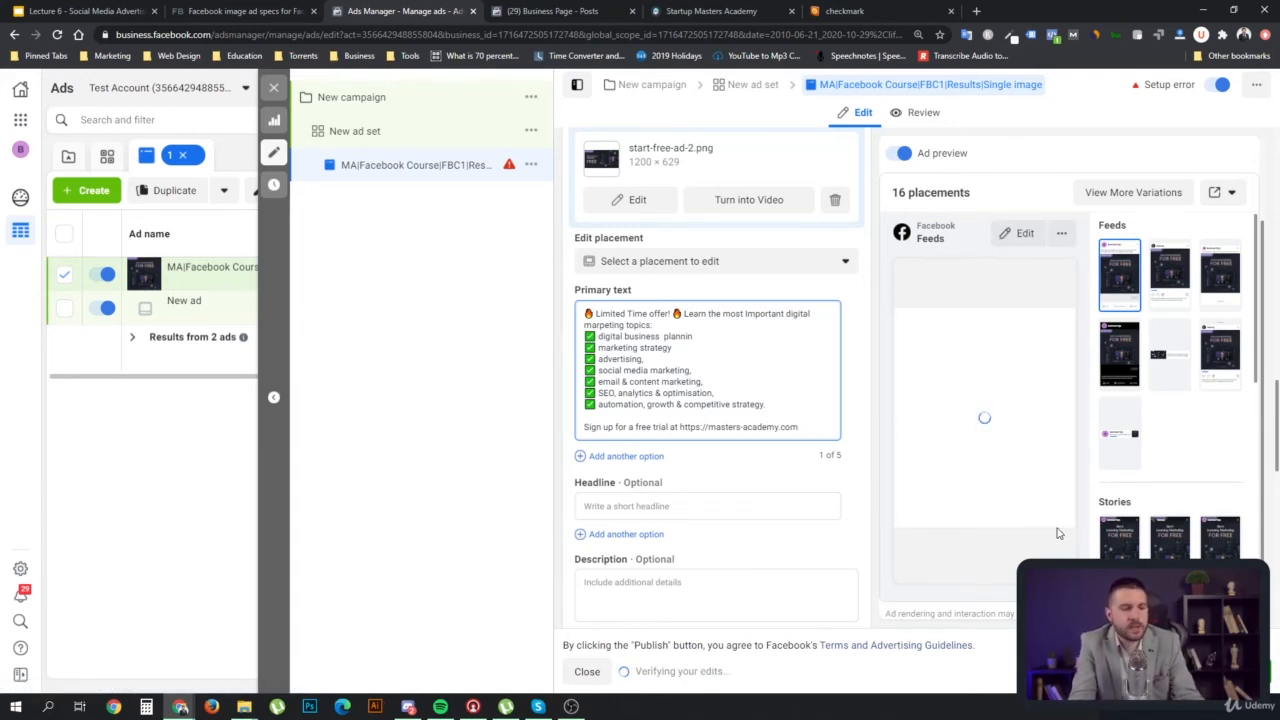
left_click(755, 427)
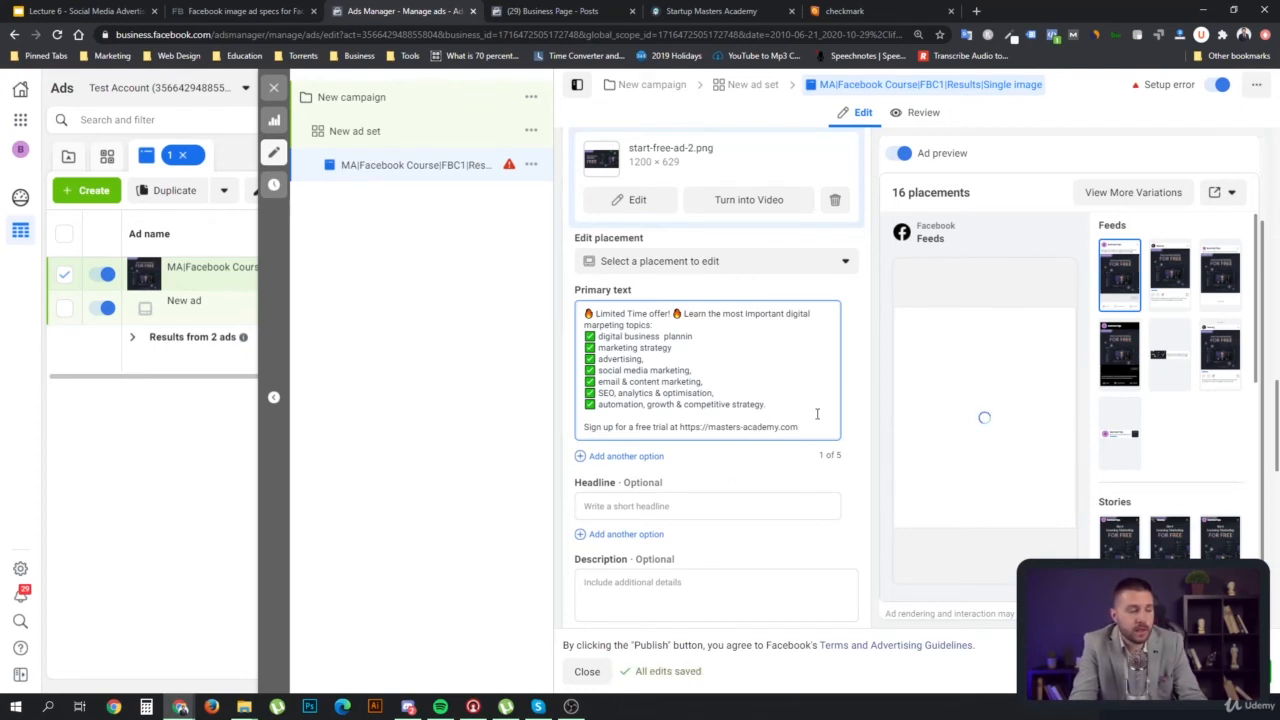
Add "..." after "digital business plannin" in the Primary text and highlight the whole text
left_click(651, 505)
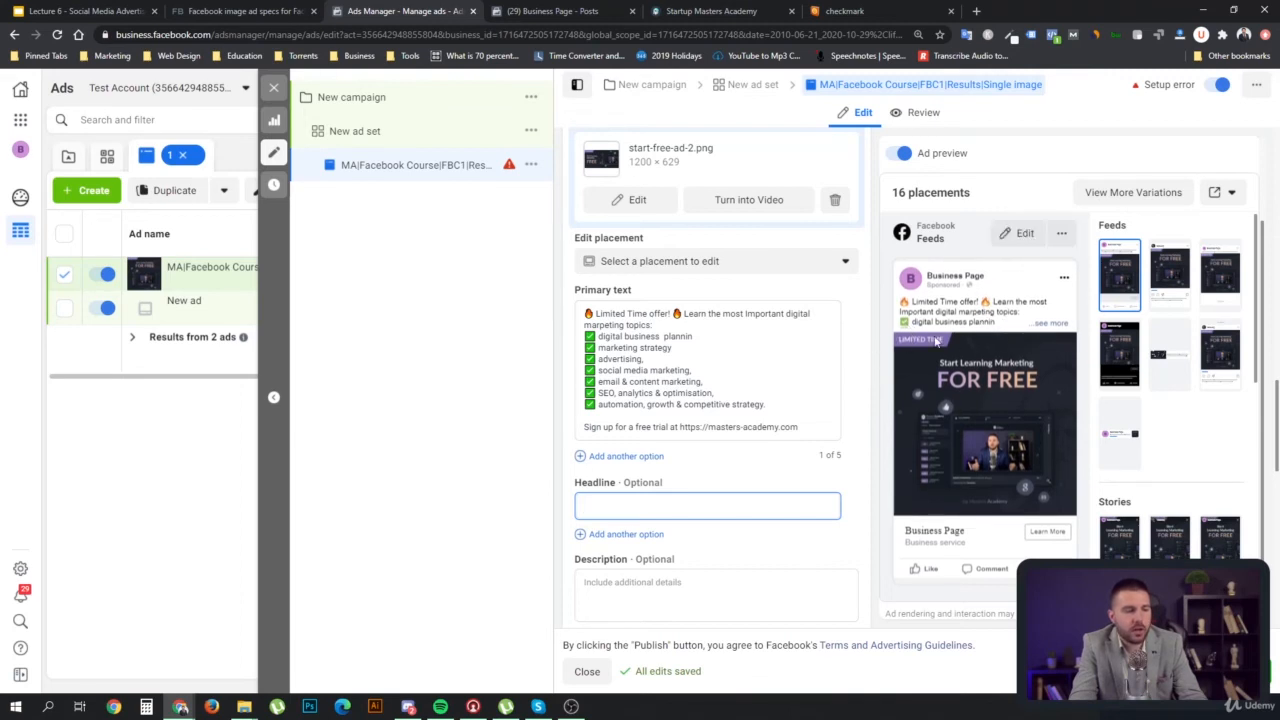
left_click(712, 345)
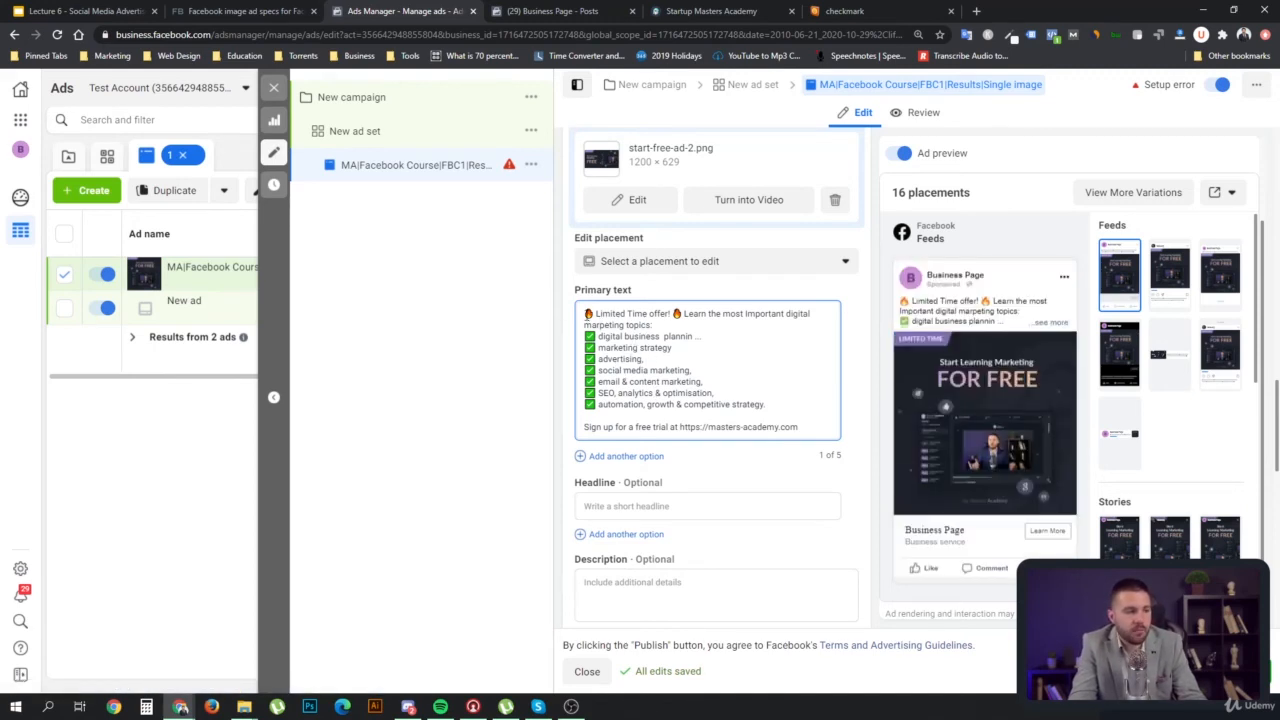
left_click_drag(584, 313, 817, 445)
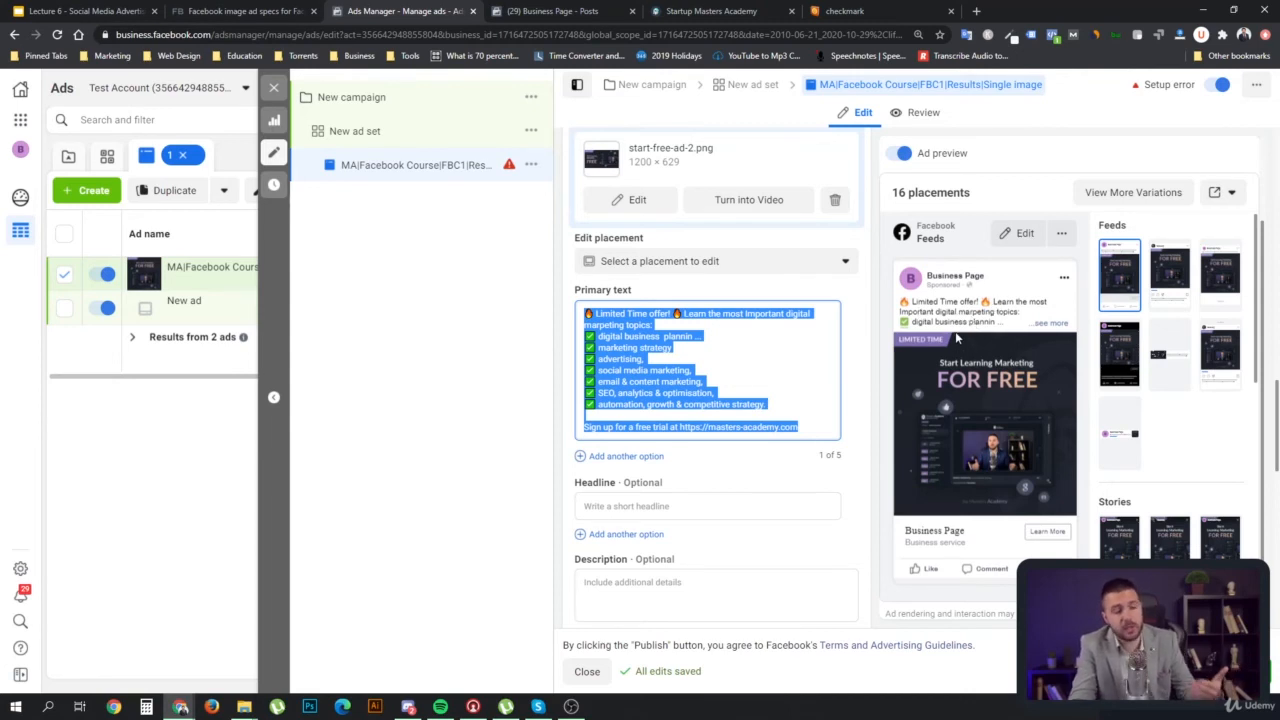
left_click(621, 504)
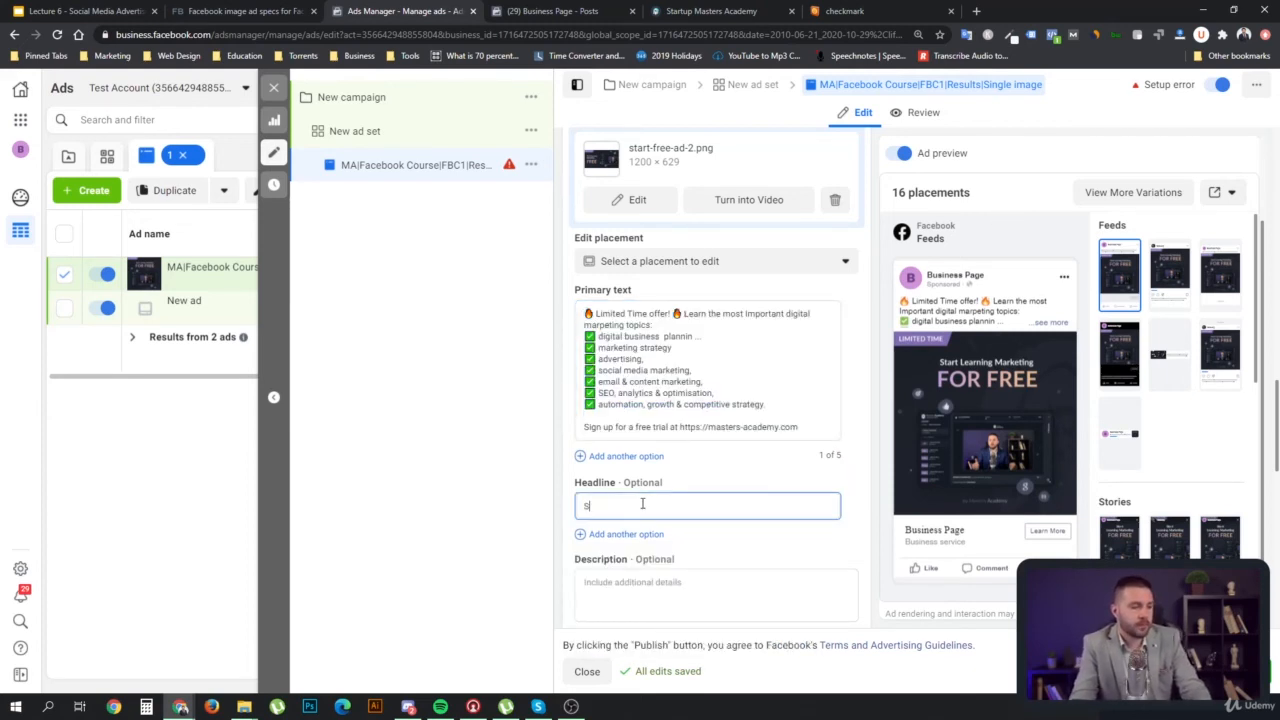
type("Start y")
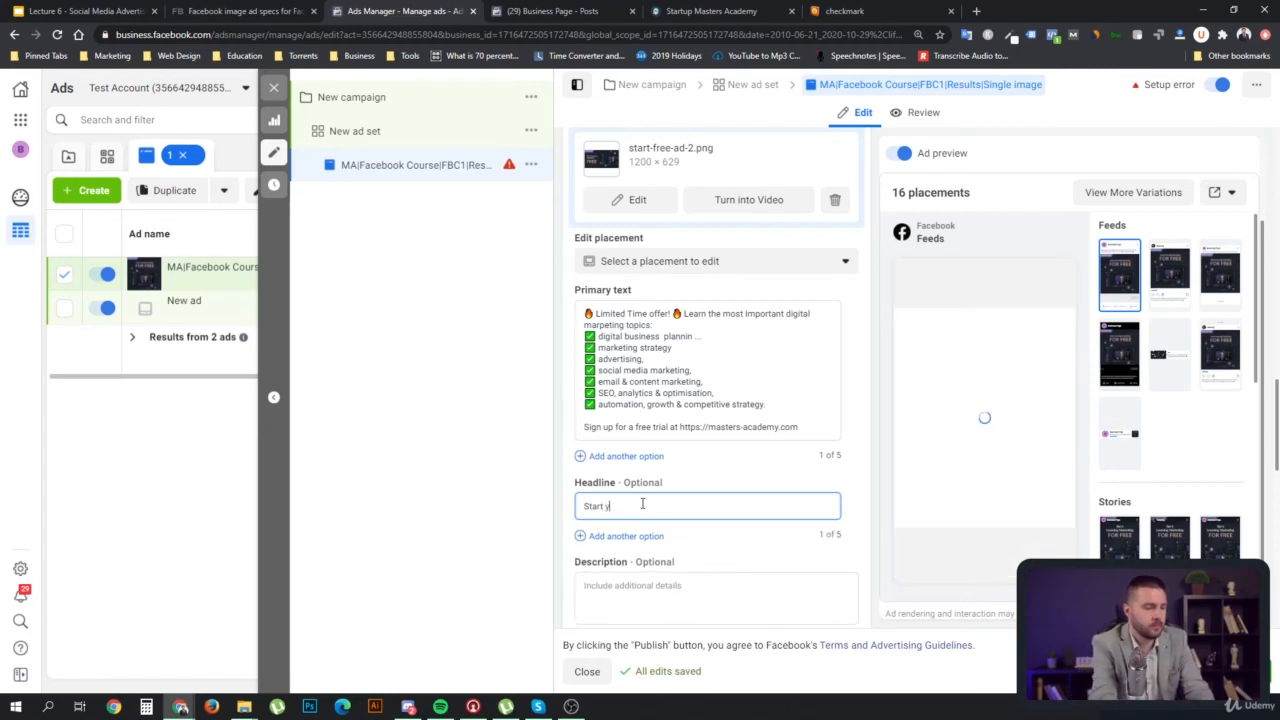
type("our Free")
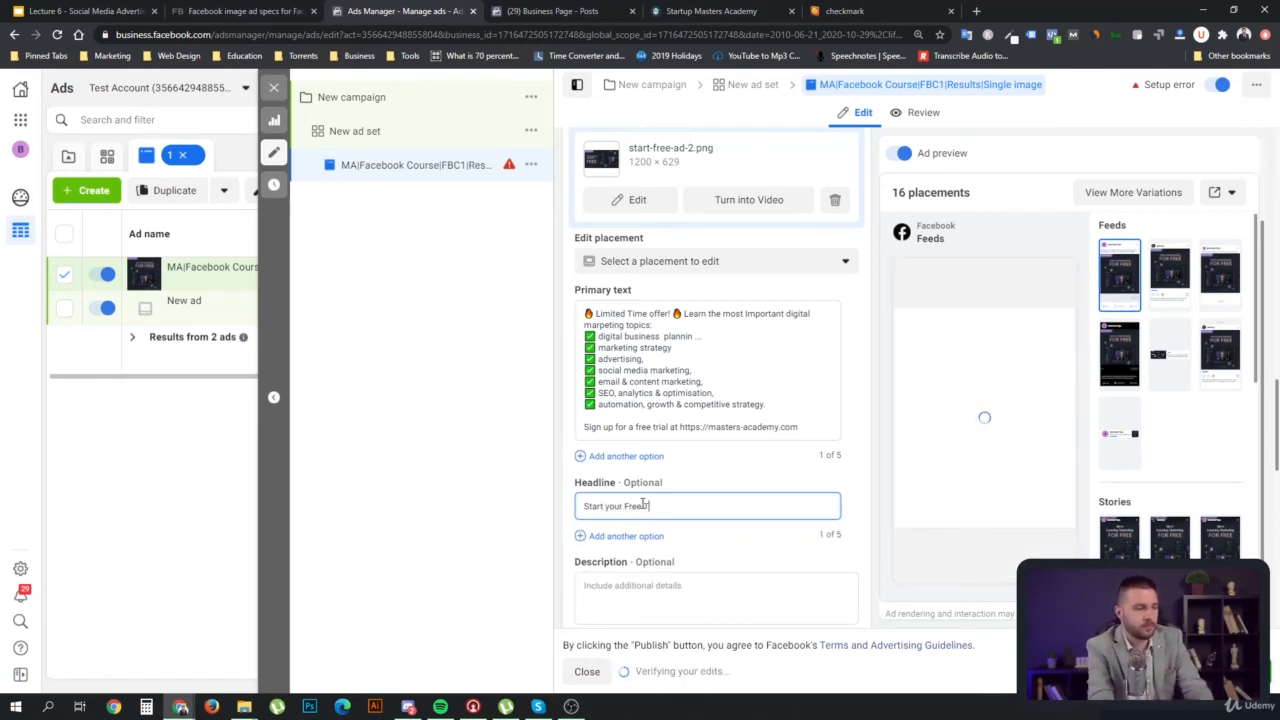
type(" Trial")
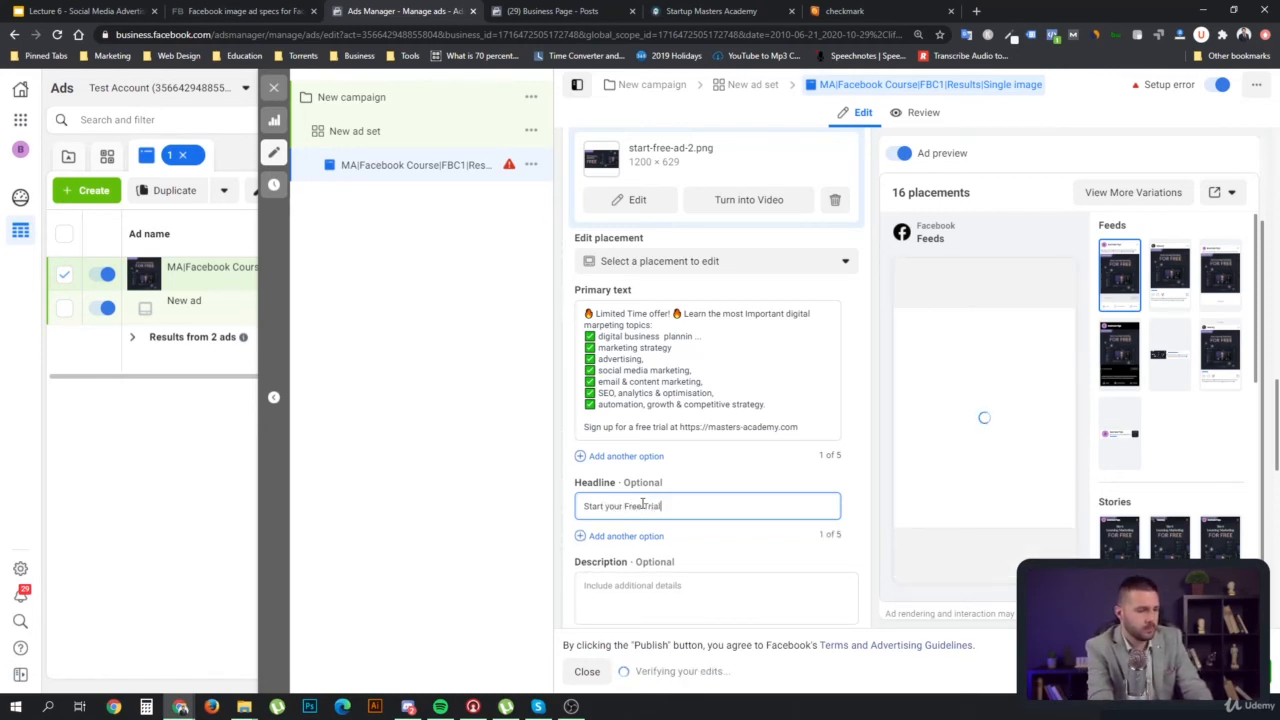
Set the ad's Headline to "Free 3 Day Trial"
key("ctrl+a")
type("Fre")
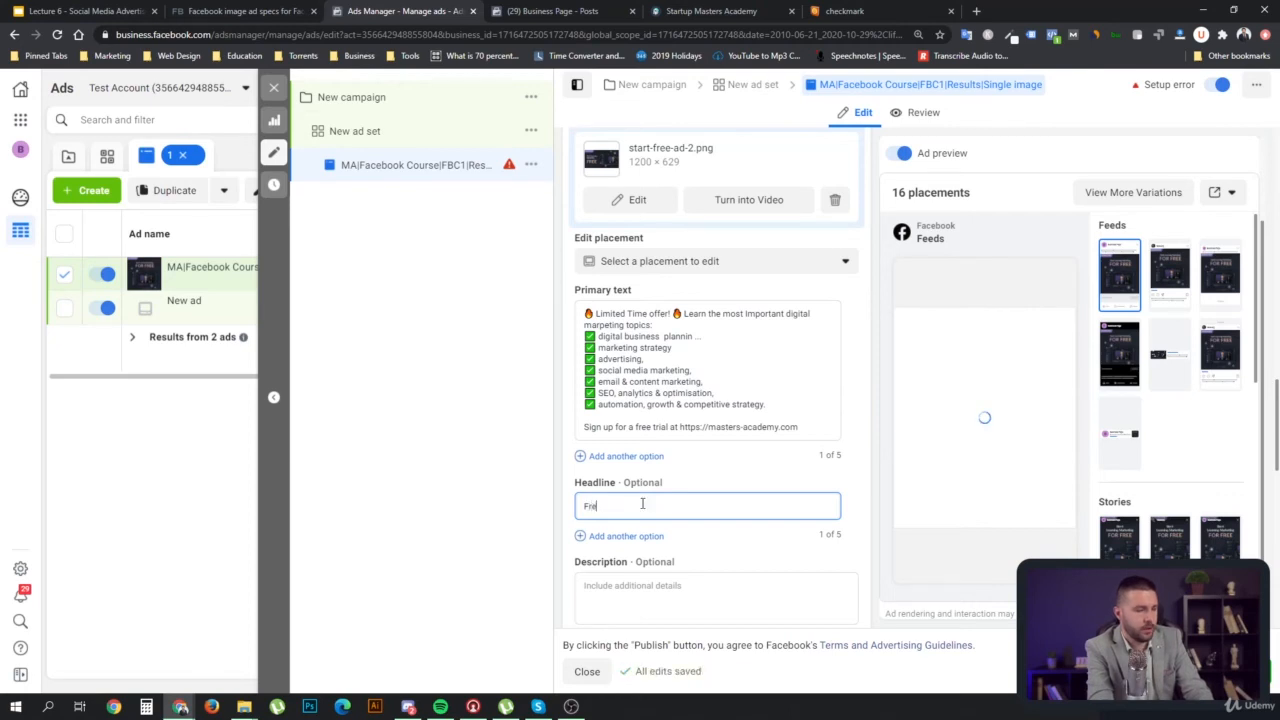
type("e 3 Day Trial")
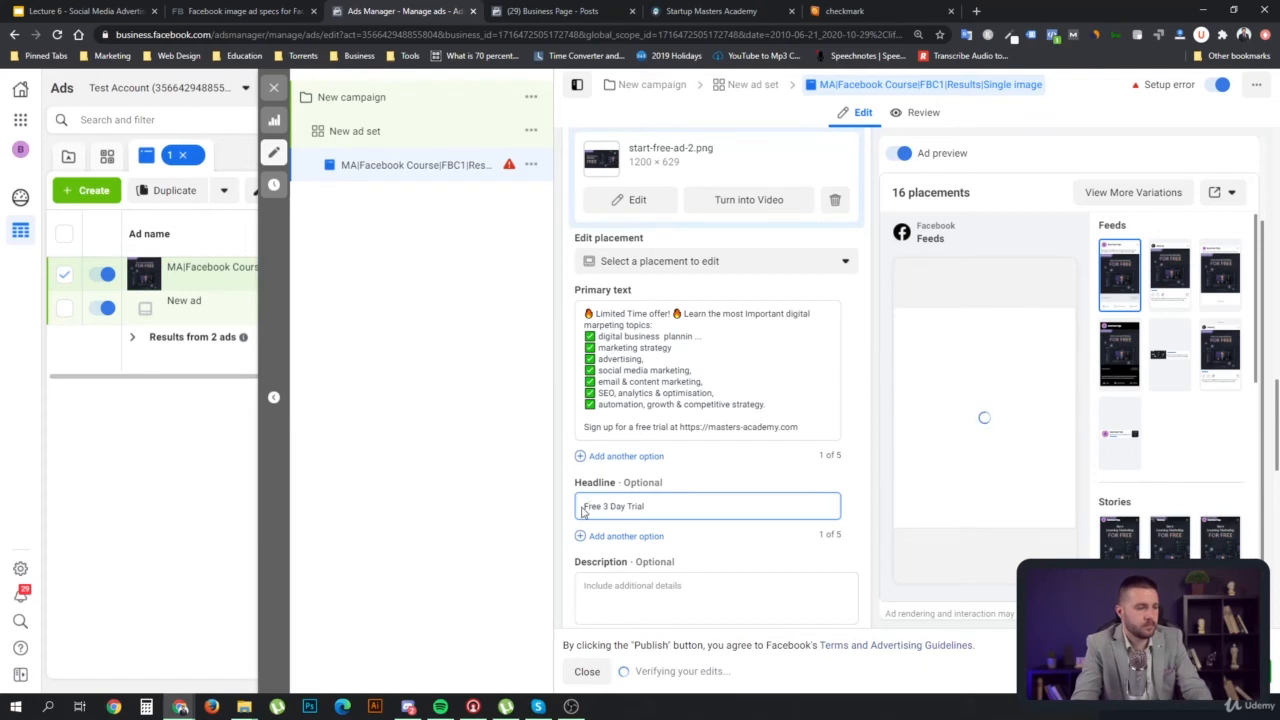
Set the ad's Description to "Masters Academy offers the most advanced digital marketing courses online."
left_click(691, 597)
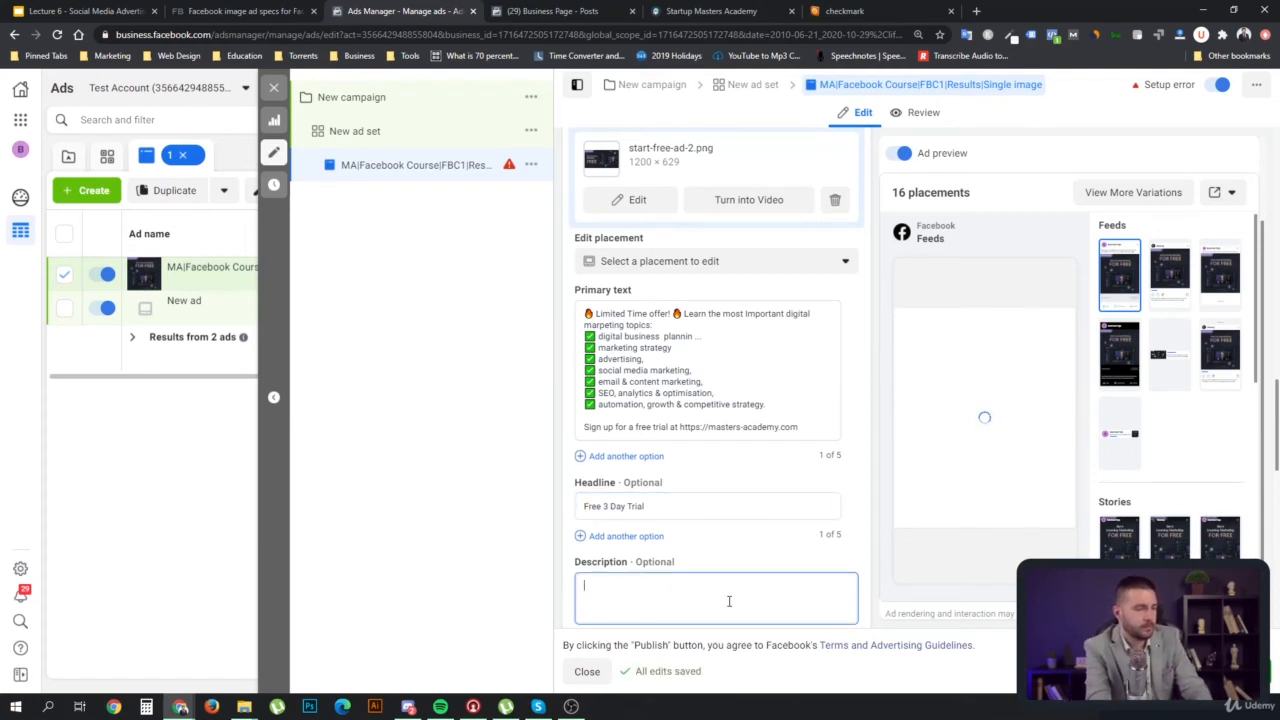
type("Ma")
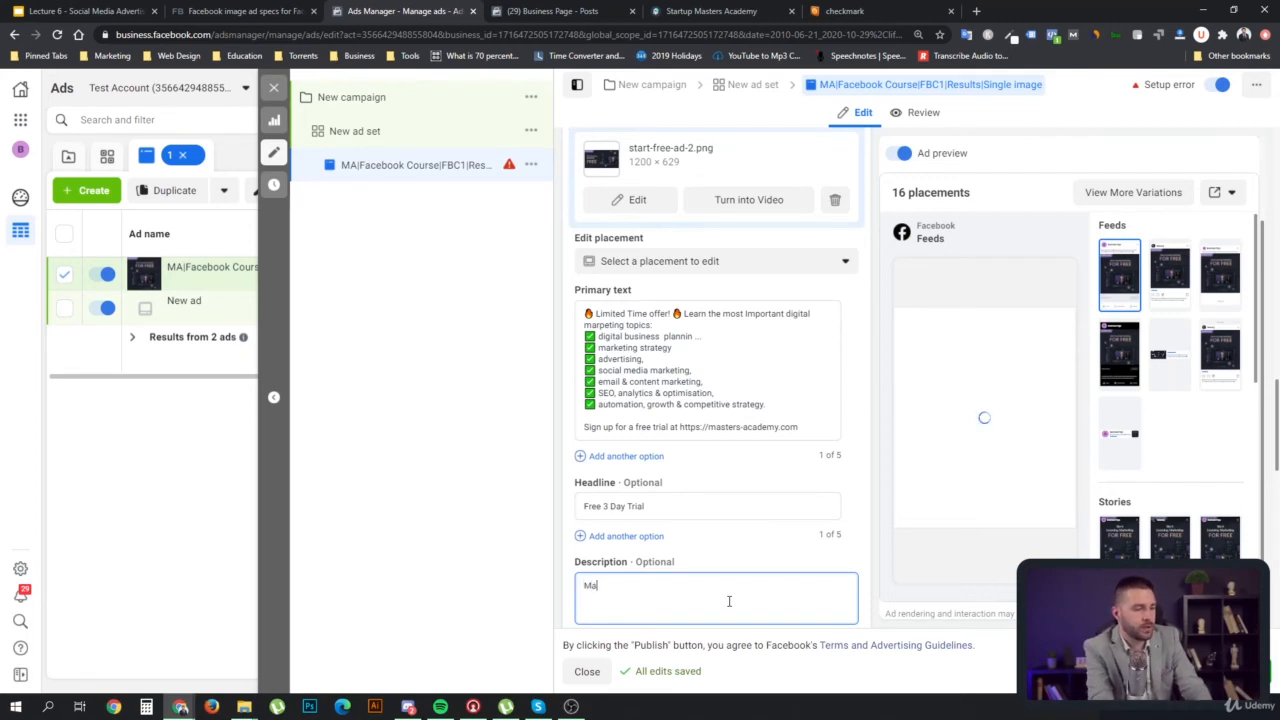
type("sters")
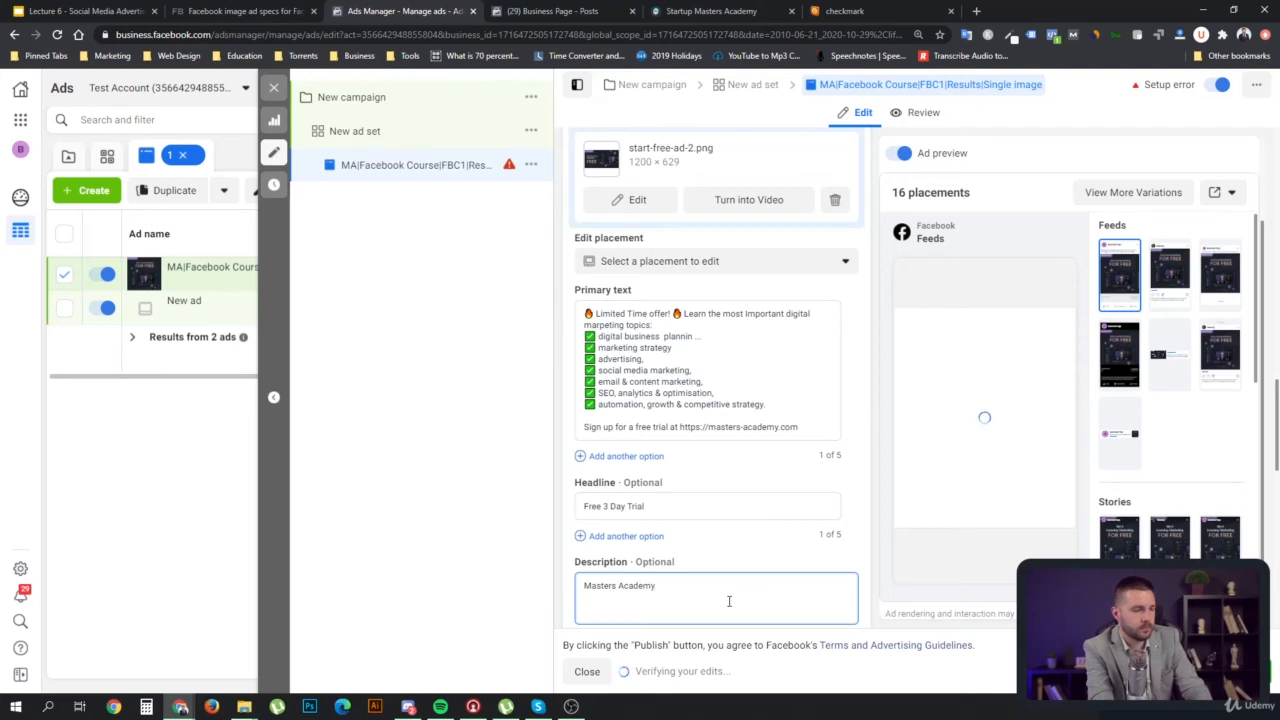
type(" Academy offer")
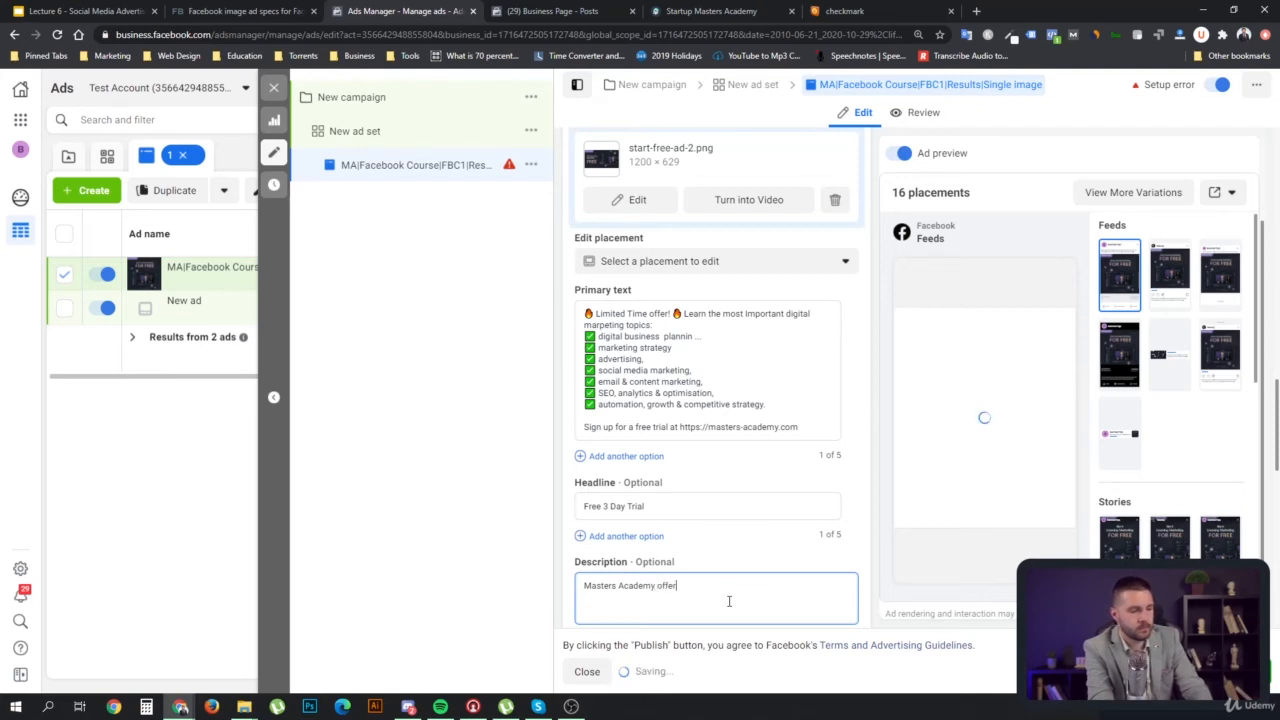
type("s the highes")
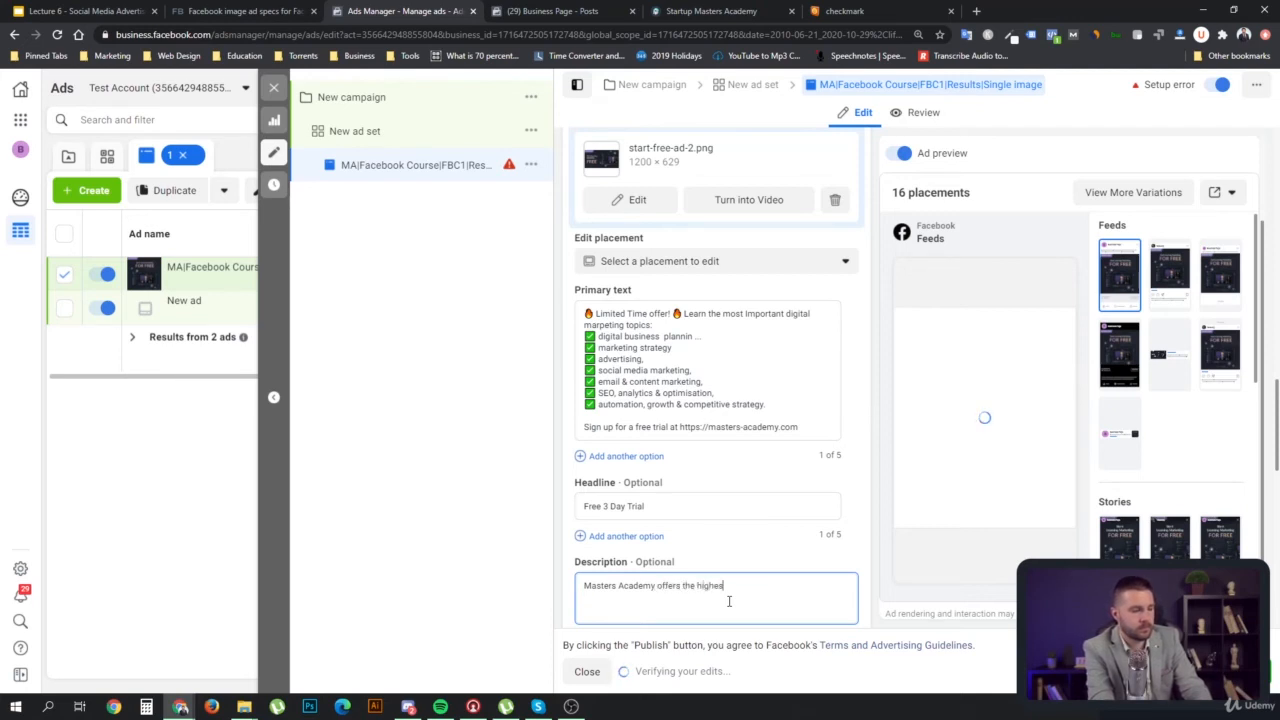
key("BackSpace")
key("BackSpace")
key("BackSpace")
key("BackSpace")
key("BackSpace")
key("BackSpace")
type("most advanced d")
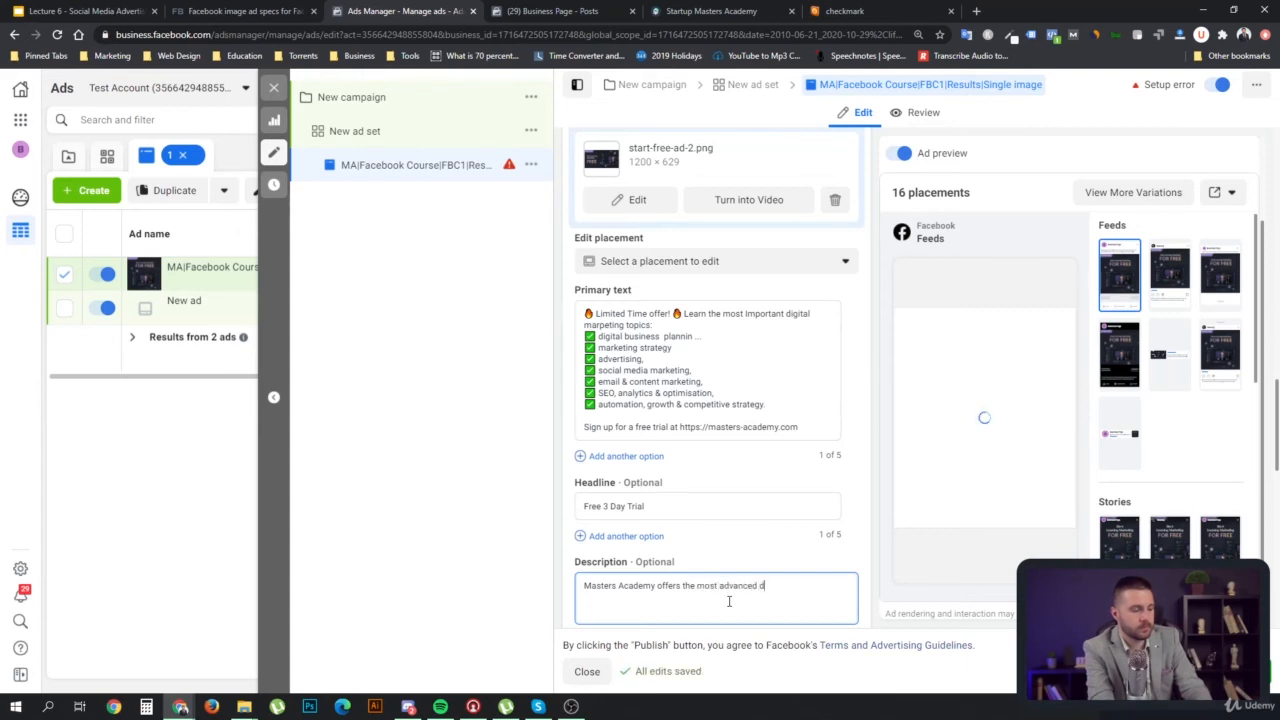
type("igital marketing courses.")
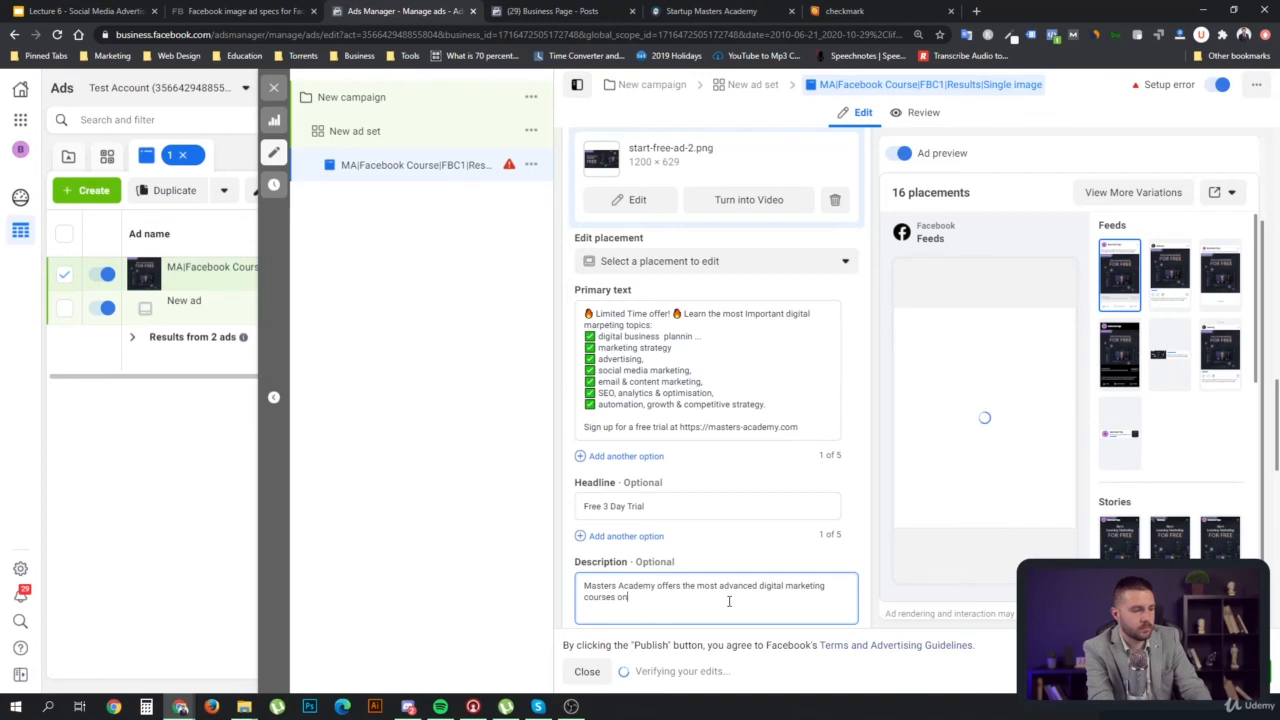
type("online.")
left_click(754, 559)
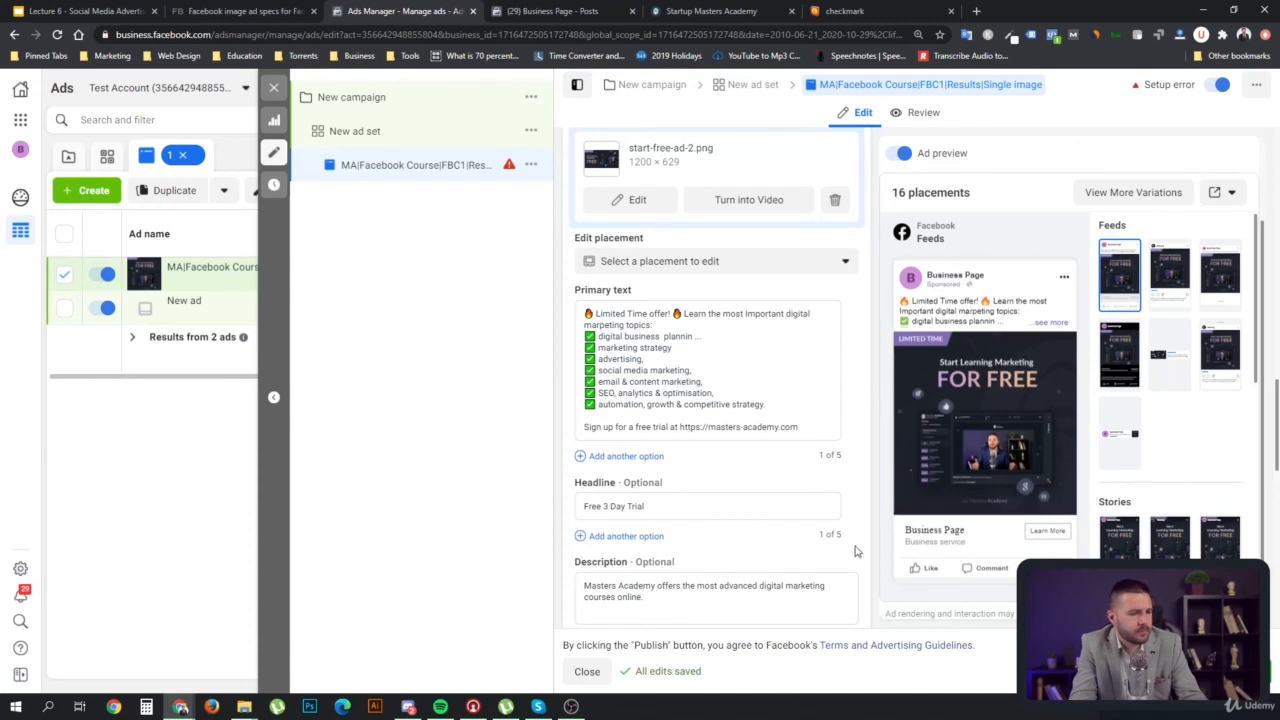
left_click(724, 607)
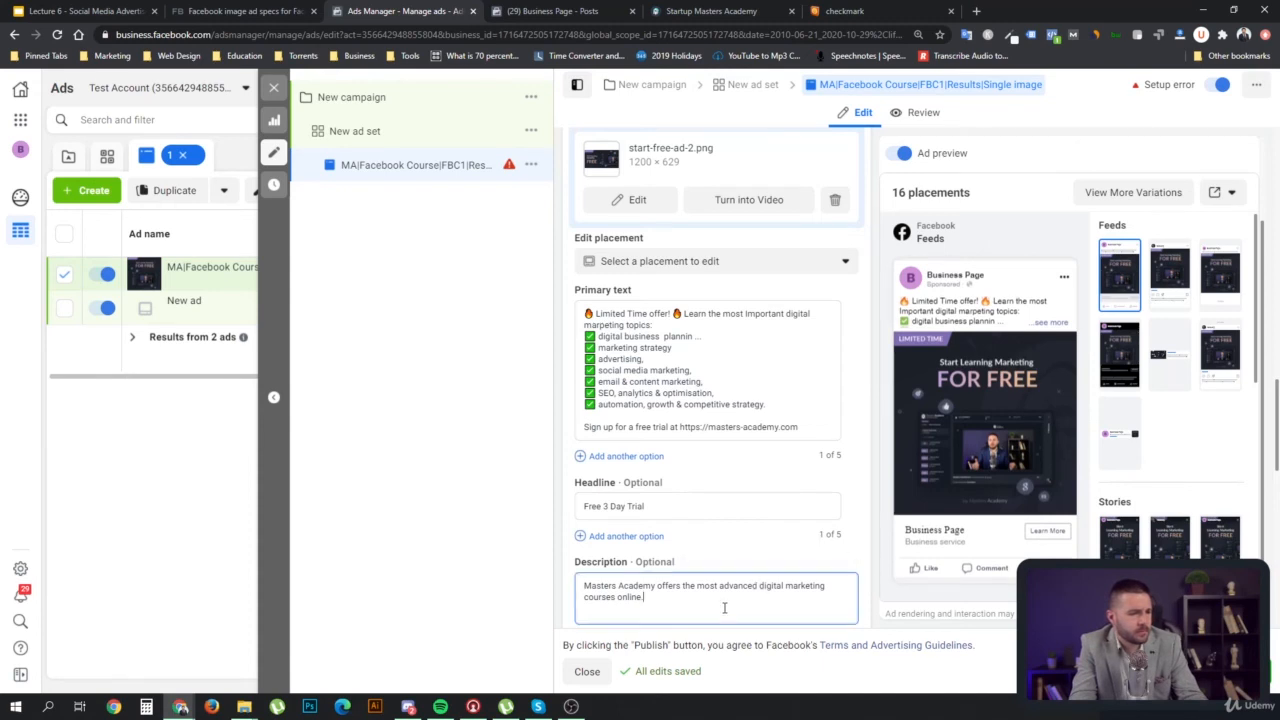
left_click(720, 545)
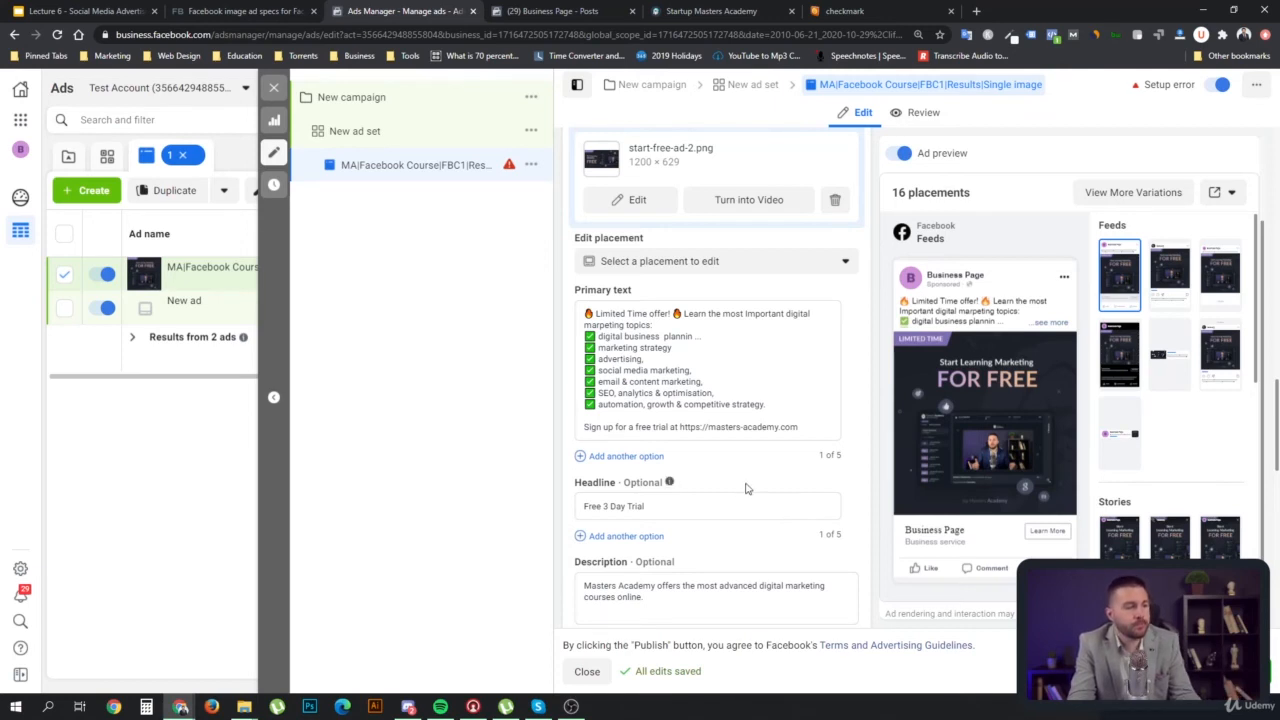
Add a second Primary text option and fill it with a copy of the first option's full text
scroll(750, 492, "up", 1)
scroll(727, 518, "down", 1)
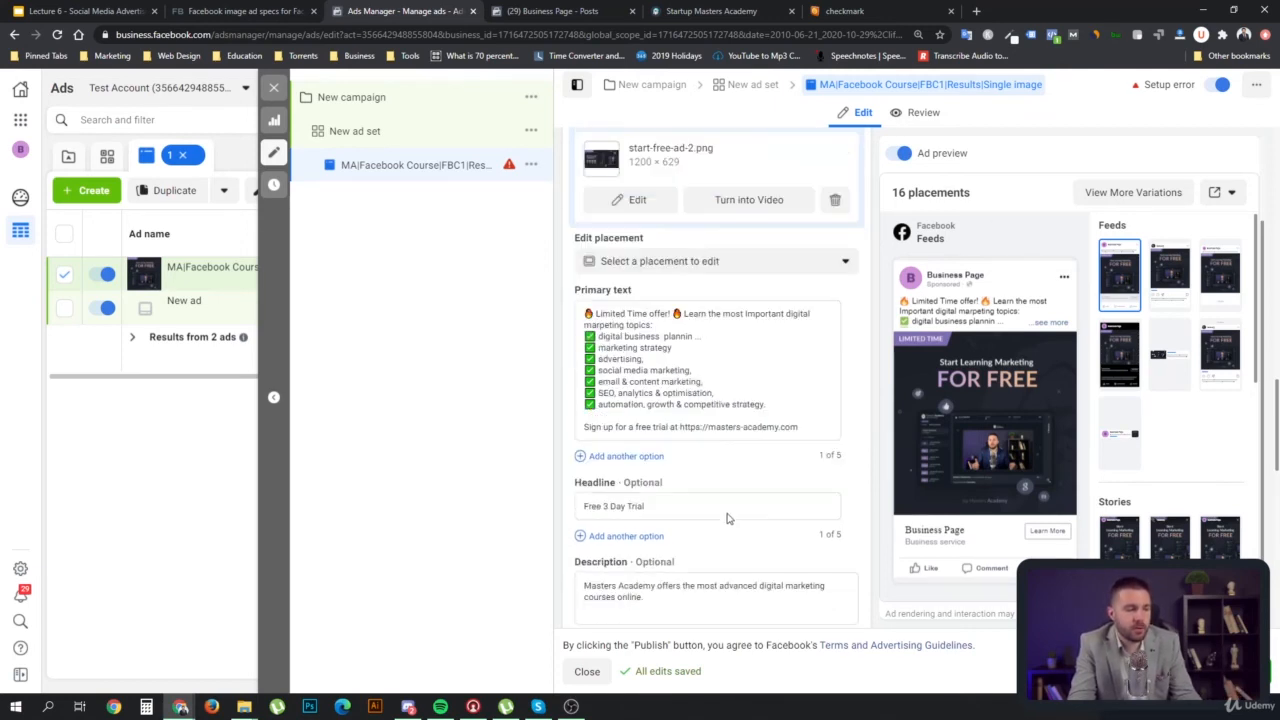
mouse_move(655, 458)
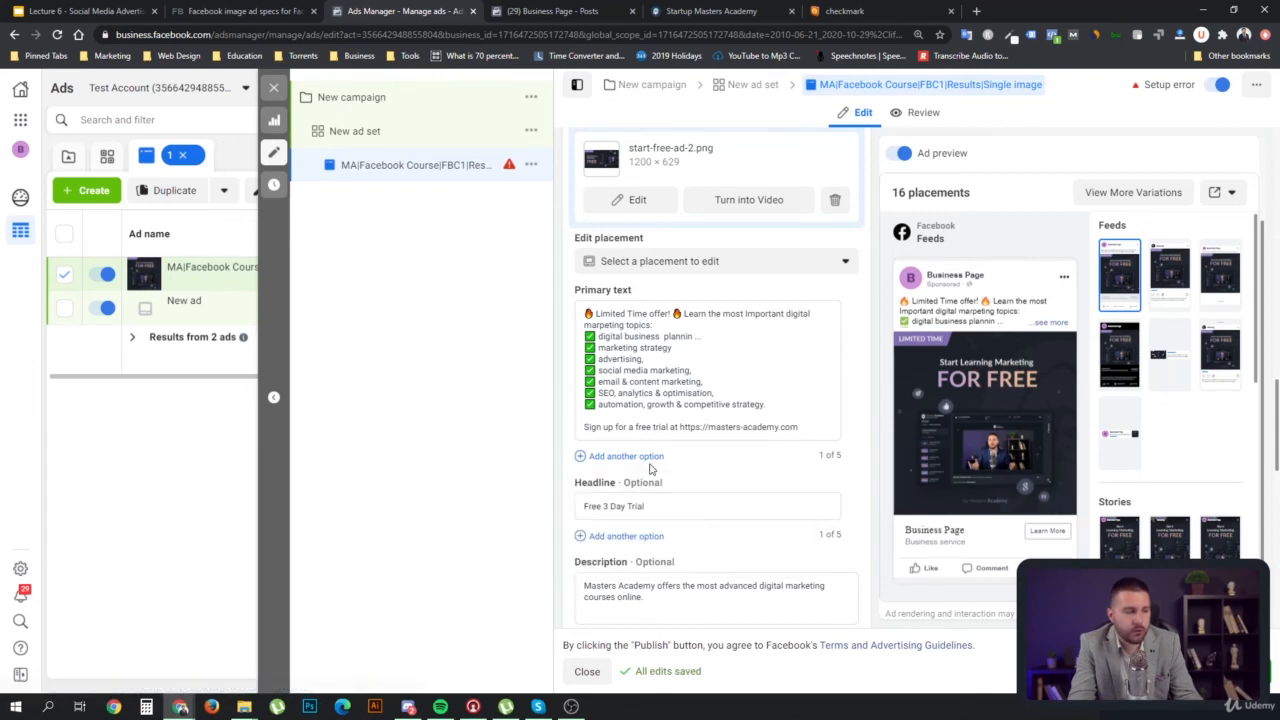
left_click(610, 457)
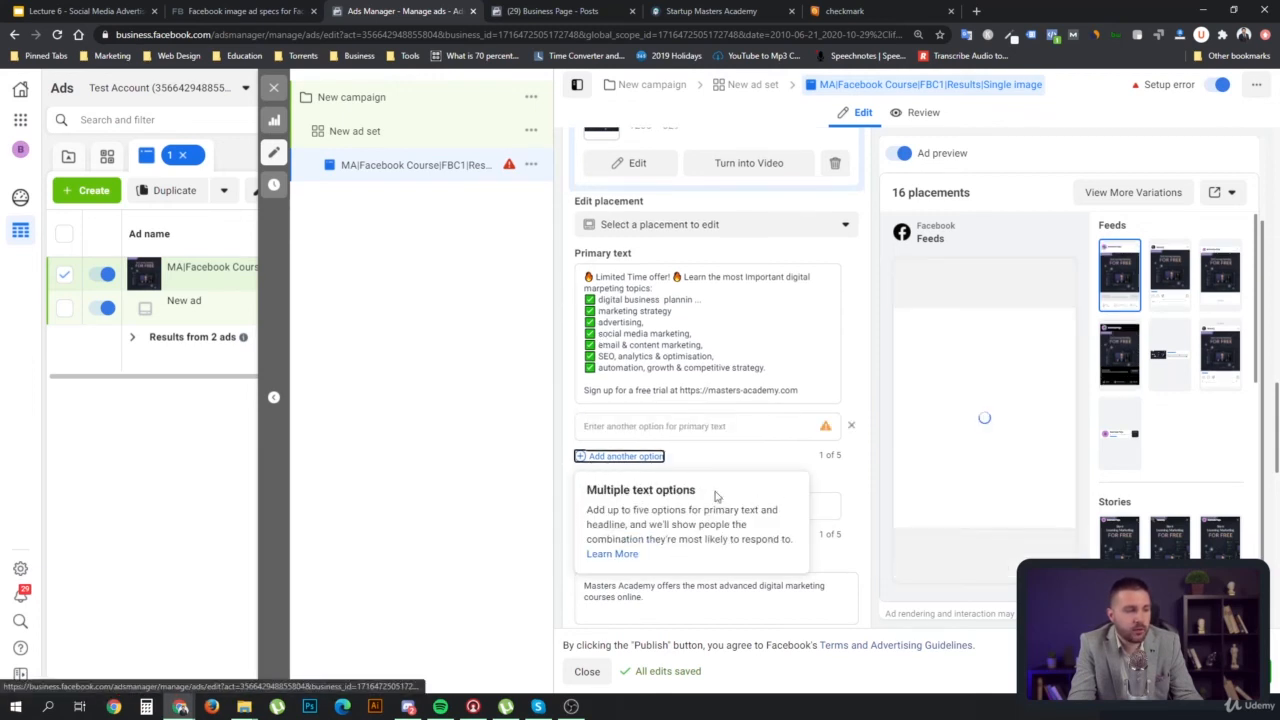
left_click(648, 430)
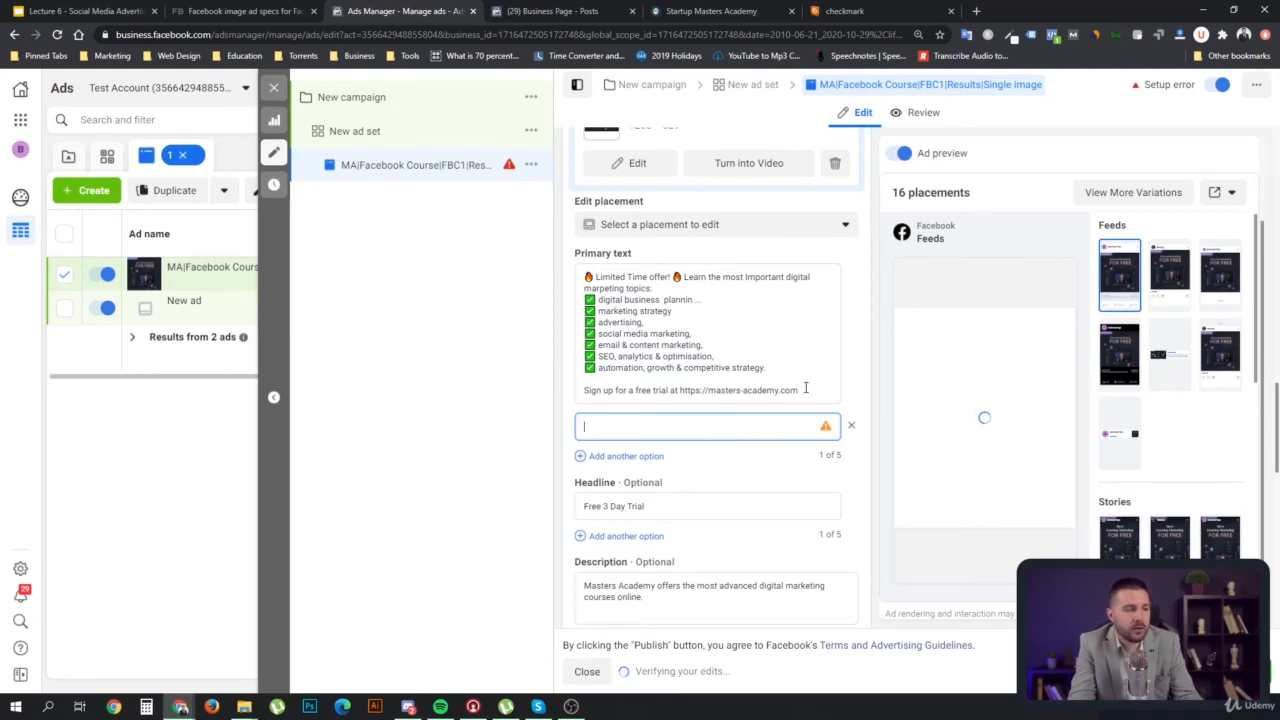
left_click_drag(801, 389, 582, 276)
key("ctrl+c")
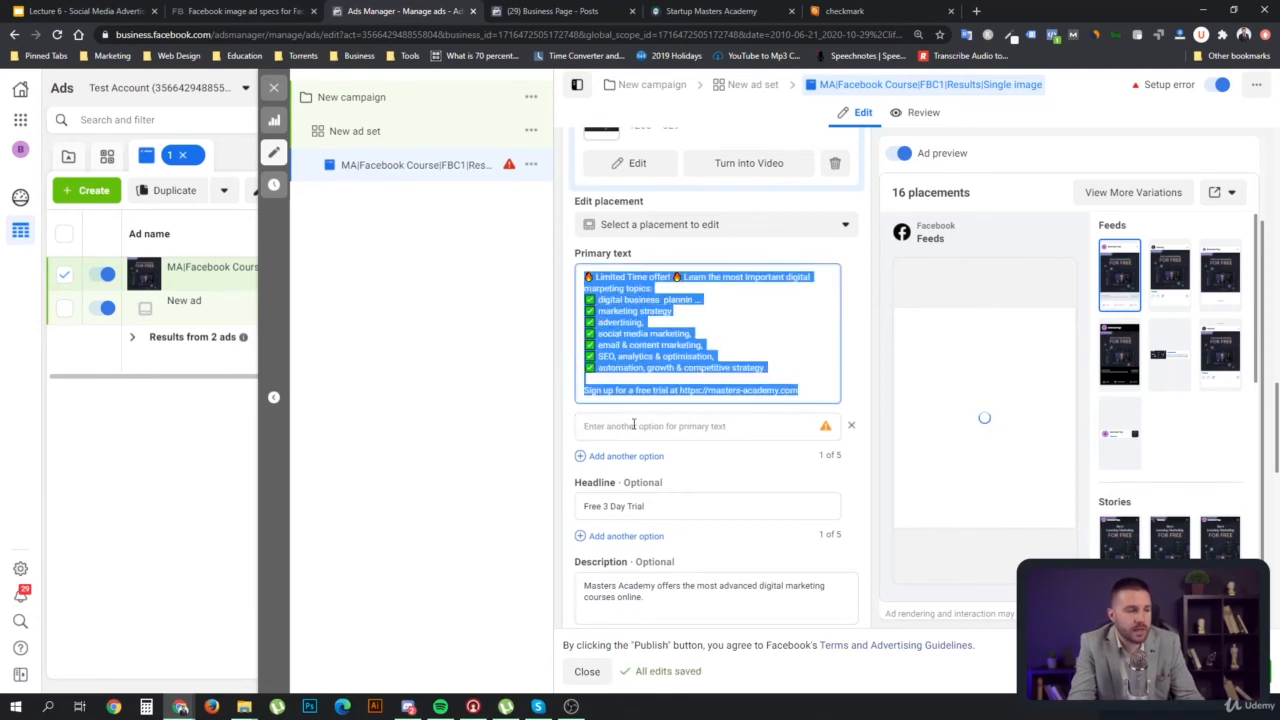
left_click(628, 440)
left_click(628, 432)
key("ctrl+v")
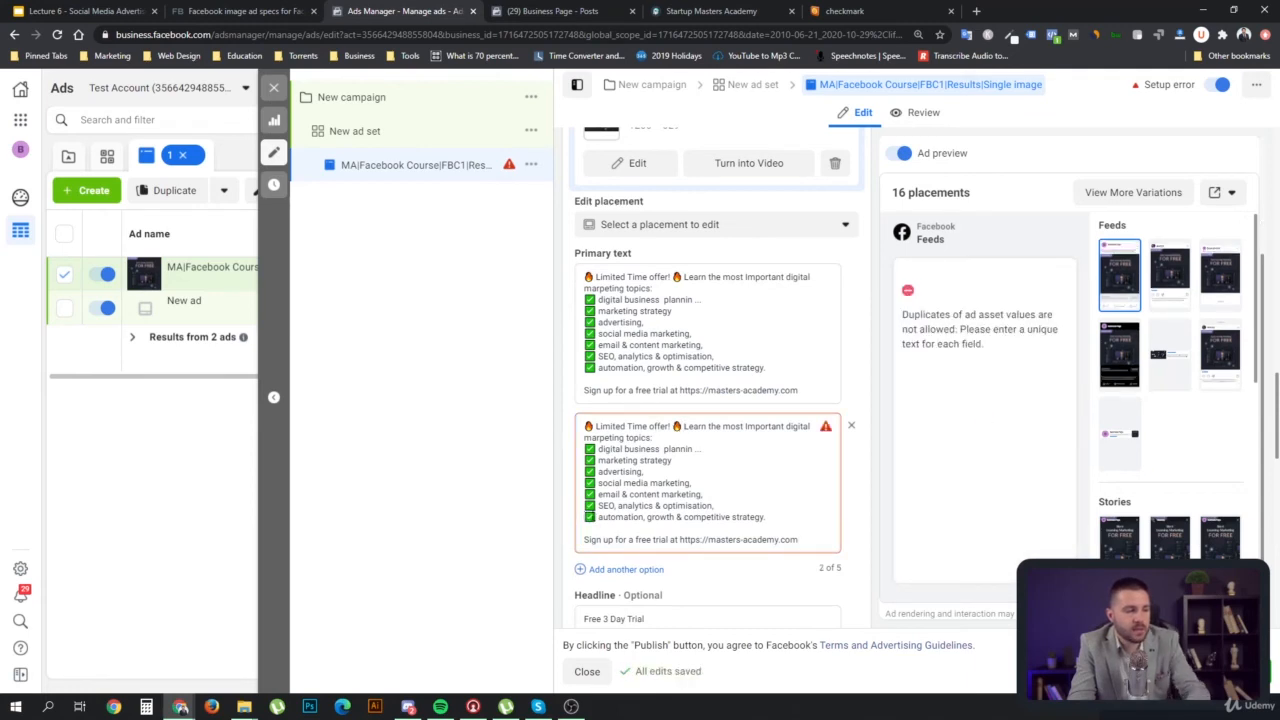
In the second Primary text option, remove the ✅ marks and line breaks before the automation, SEO, email and social media marketing topics
left_click(599, 517)
key("BackSpace")
key("BackSpace")
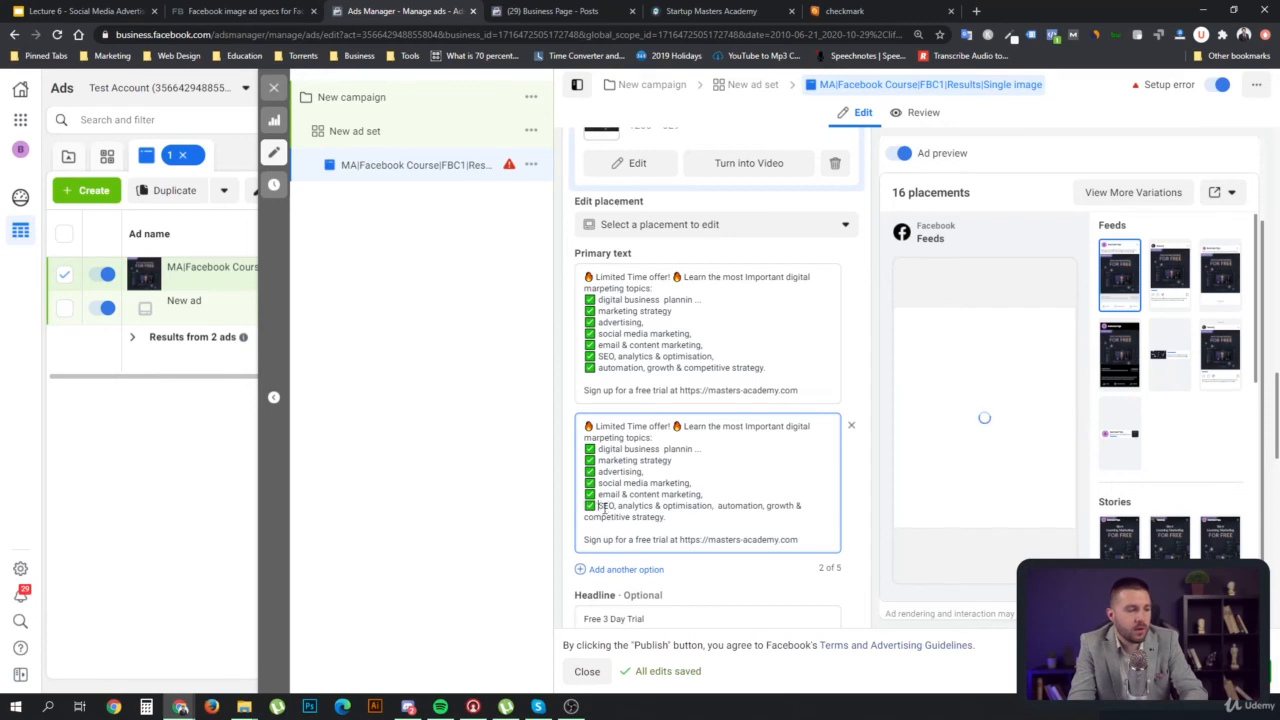
left_click(602, 507)
key("BackSpace")
key("BackSpace")
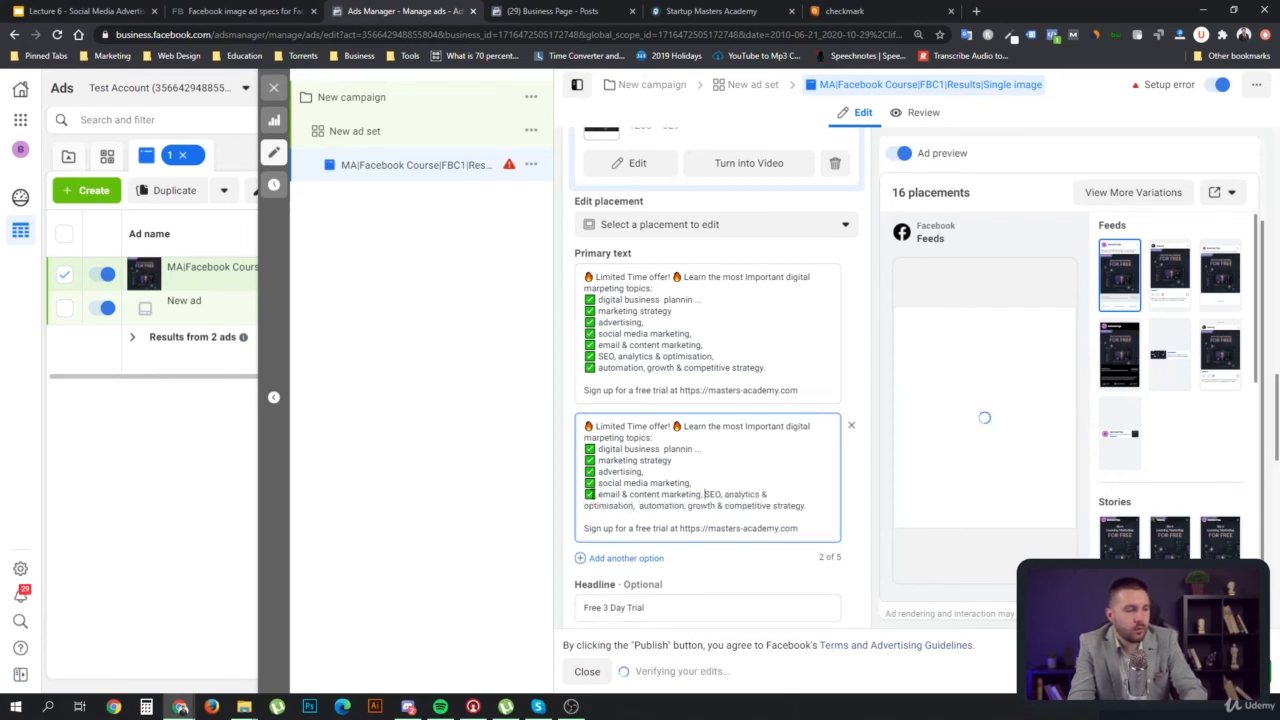
left_click(598, 494)
key("BackSpace")
key("BackSpace")
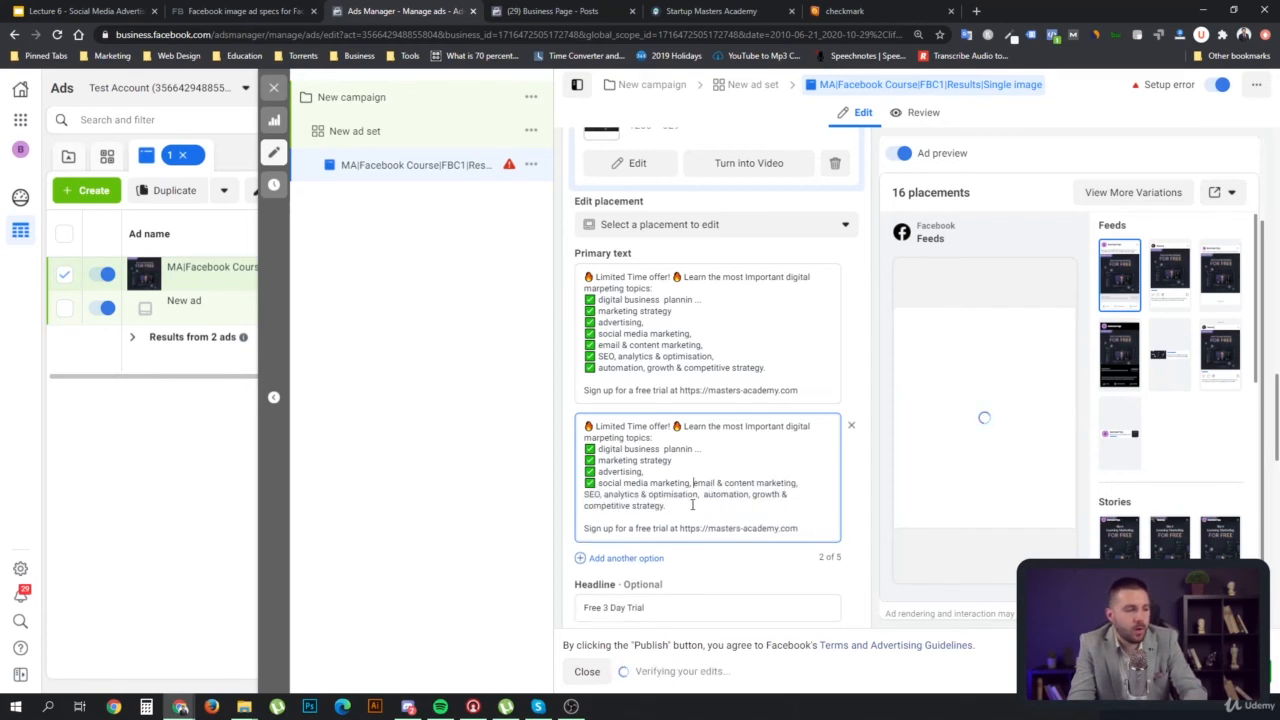
key("BackSpace")
key("BackSpace")
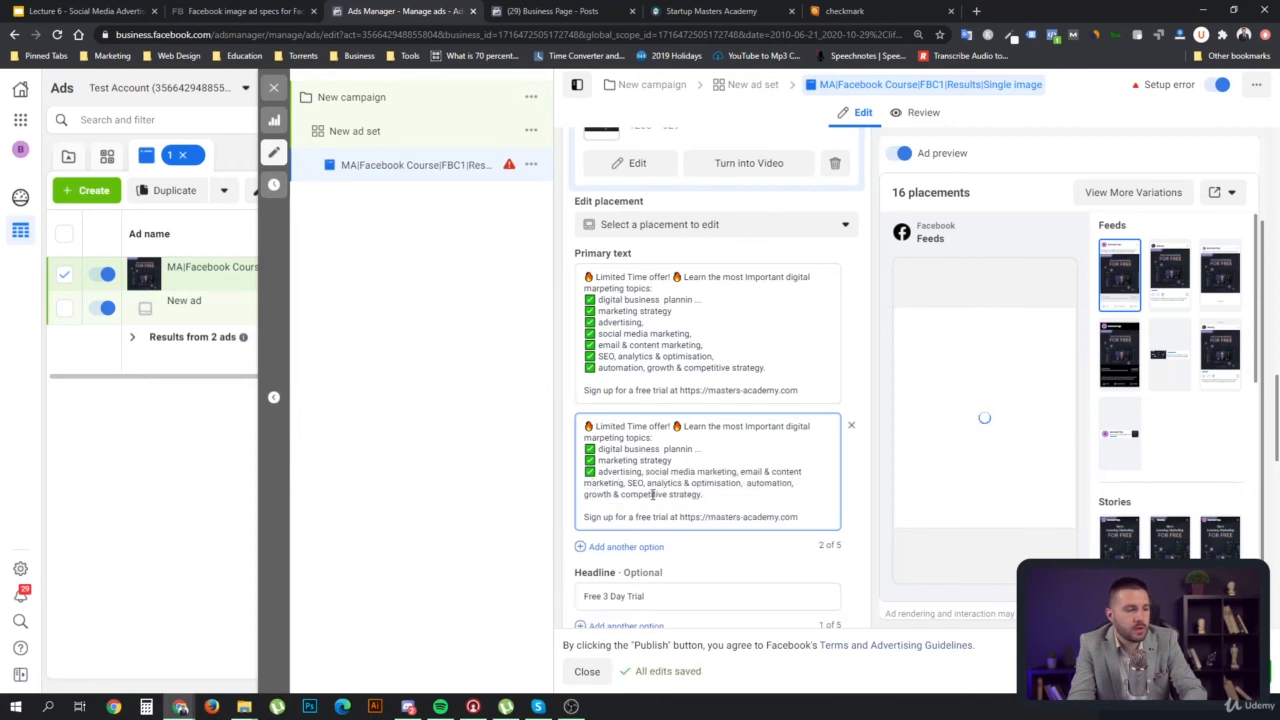
Join the advertising and marketing strategy lines to the running topic text in the second option, removing their ✅ marks
left_click(604, 476)
key("BackSpace")
key("BackSpace")
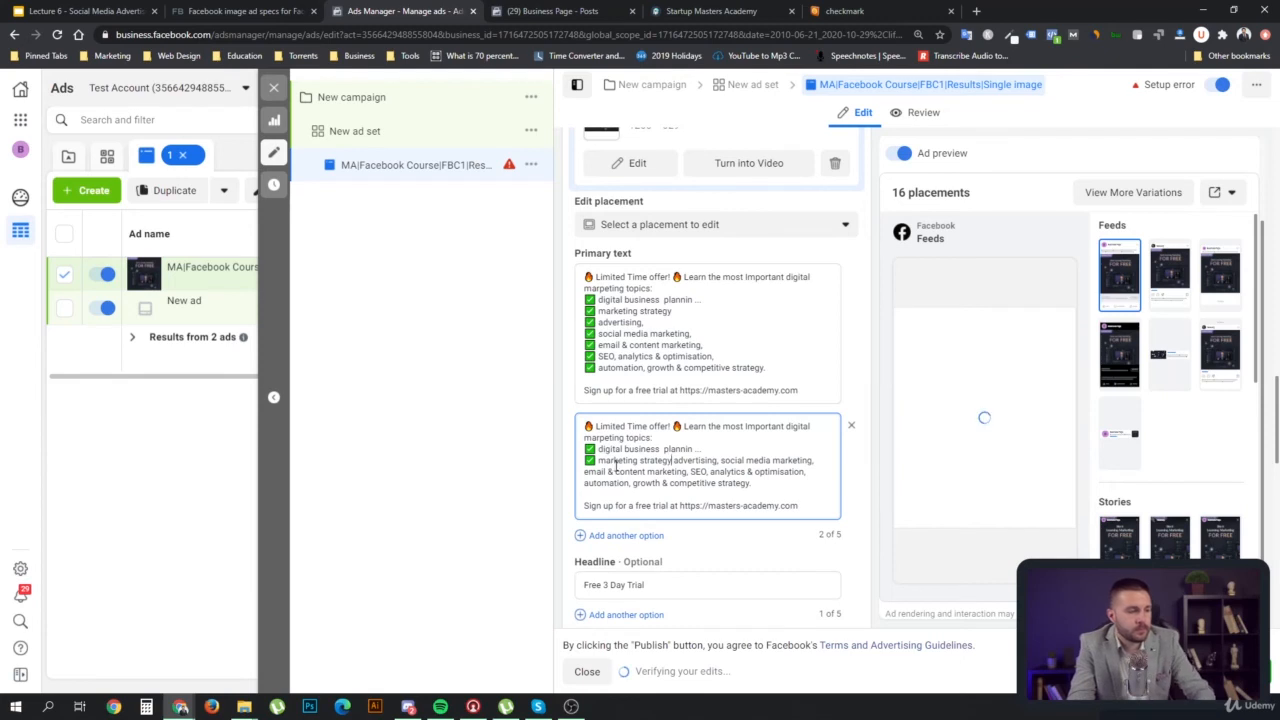
left_click(598, 461)
key("BackSpace")
key("BackSpace")
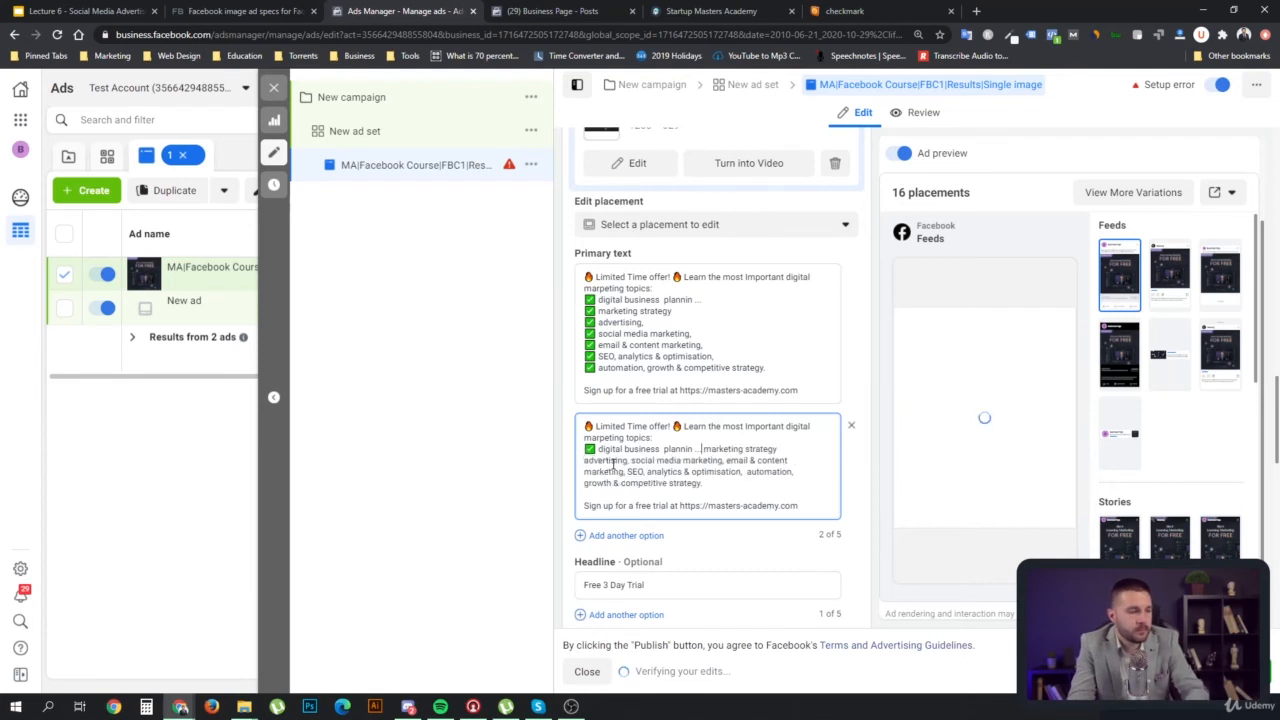
Replace "plannin ..." with "planning," in the second Primary text option and correct "plannin" to "planning" in the first
key("BackSpace")
key("BackSpace")
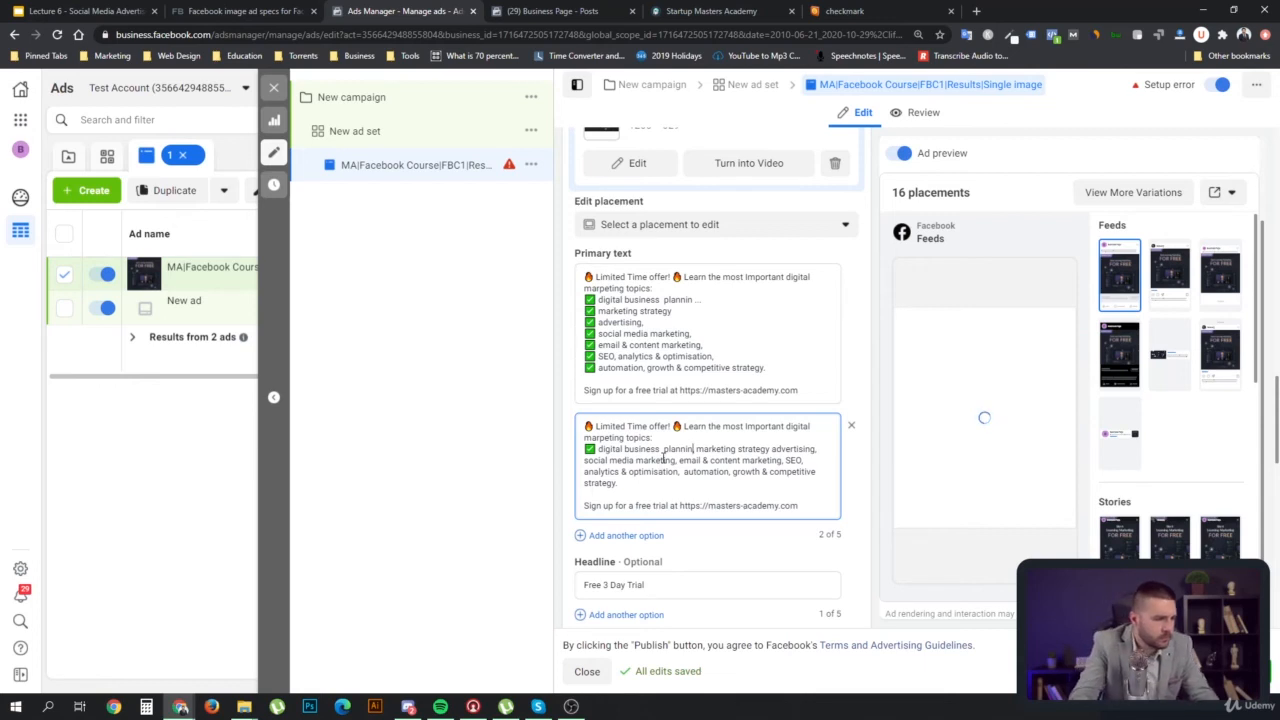
type("g,")
left_click(689, 299)
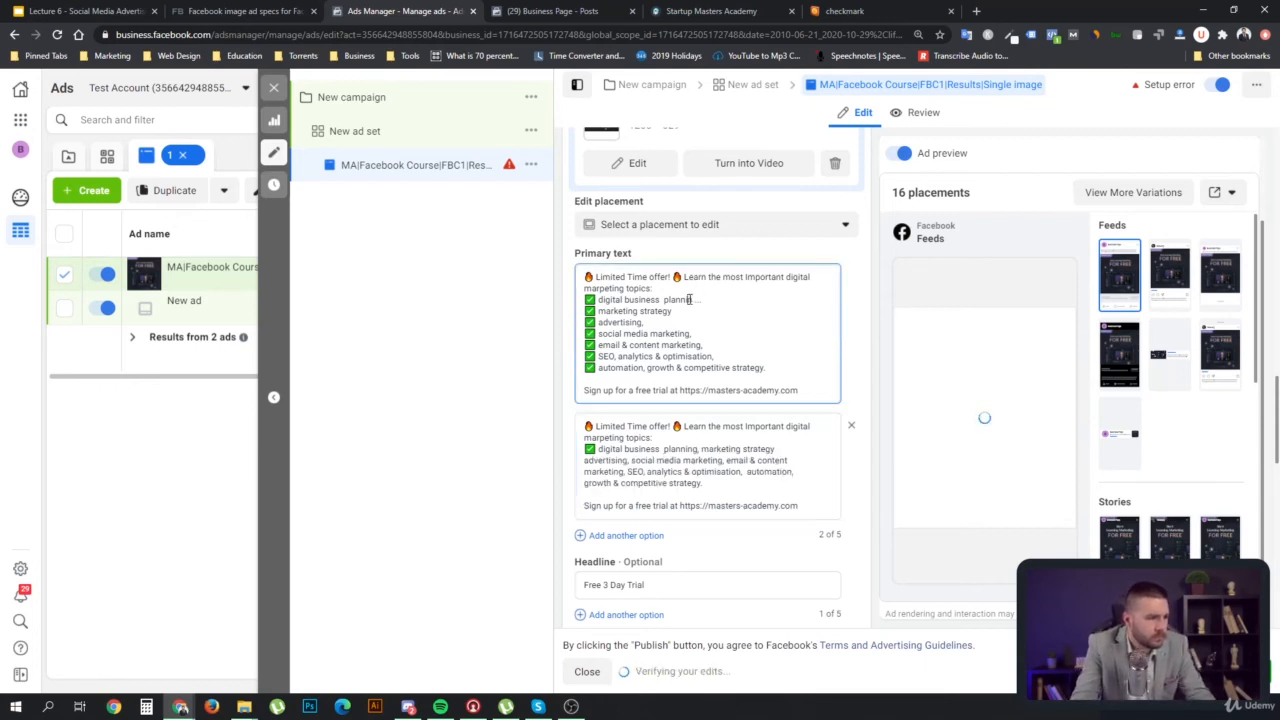
Delete the last ✅ with its line break and the opening "🔥 Limited Time offer! 🔥" from the second Primary text option
left_click(599, 449)
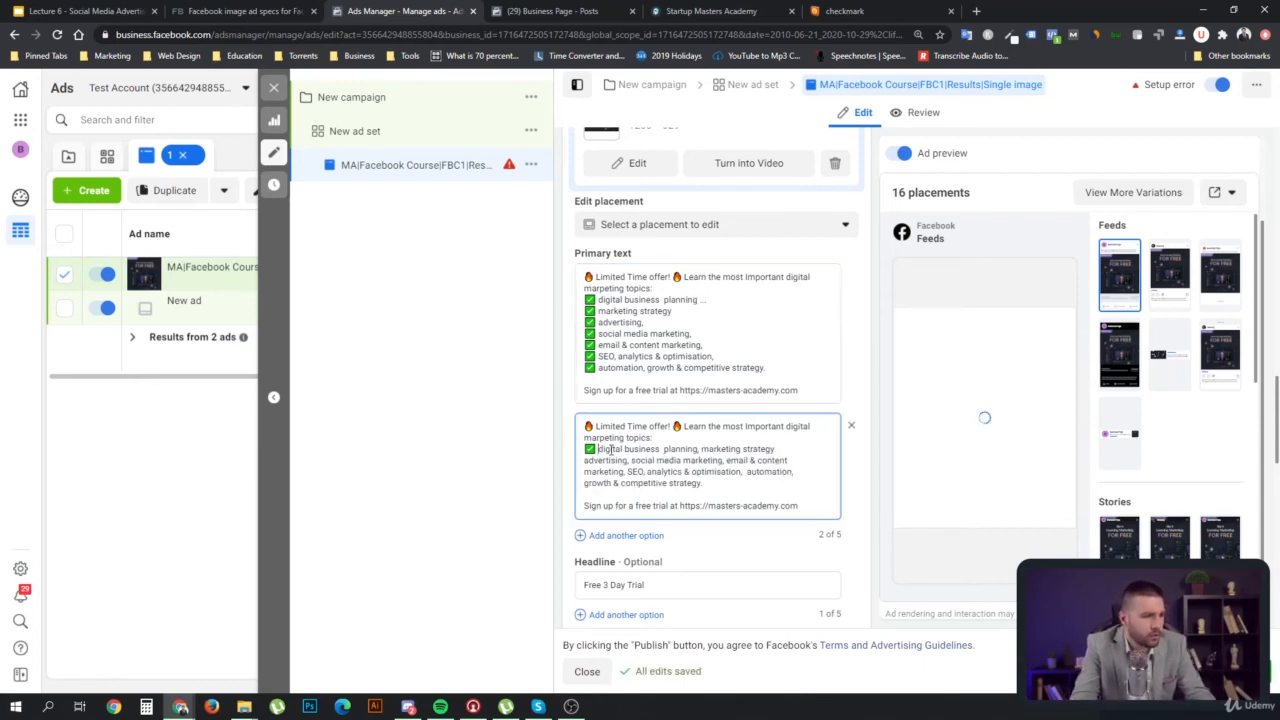
key("BackSpace")
key("BackSpace")
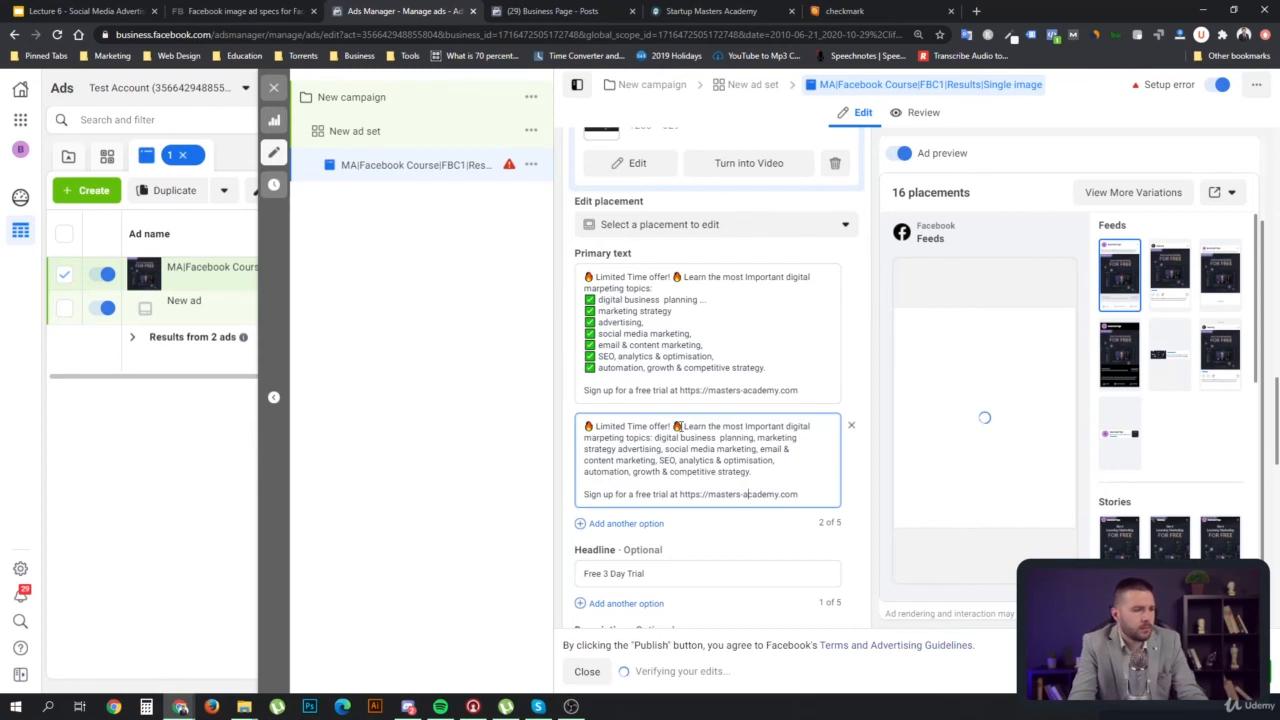
left_click_drag(678, 426, 543, 423)
key("BackSpace")
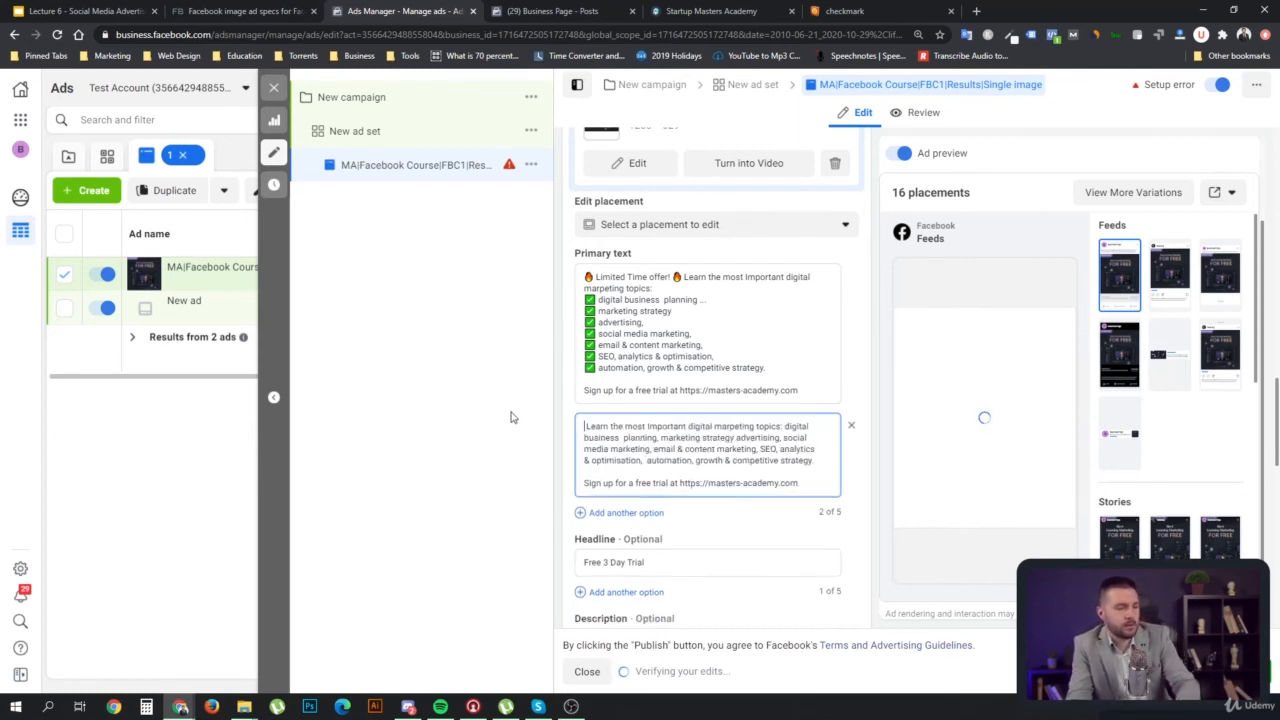
left_click(731, 545)
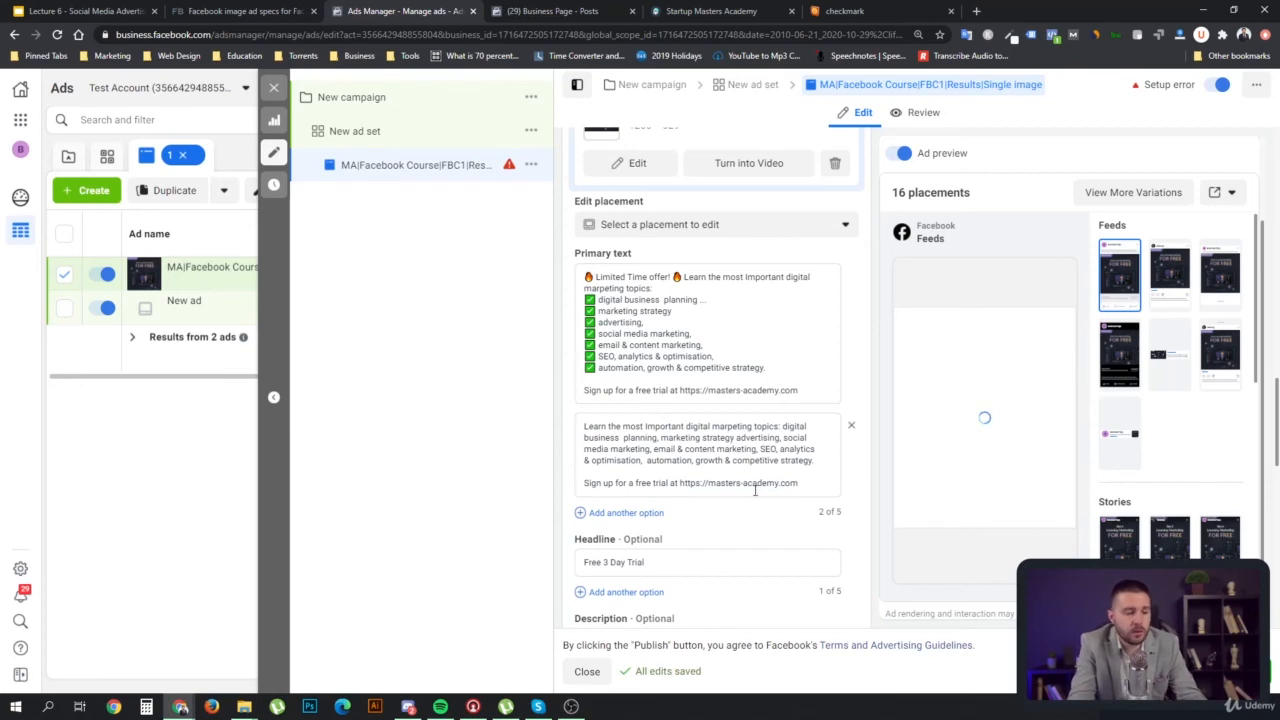
Check the ad's Destination and Website URL fields and the naming values under Ad name
scroll(733, 514, "down", 1)
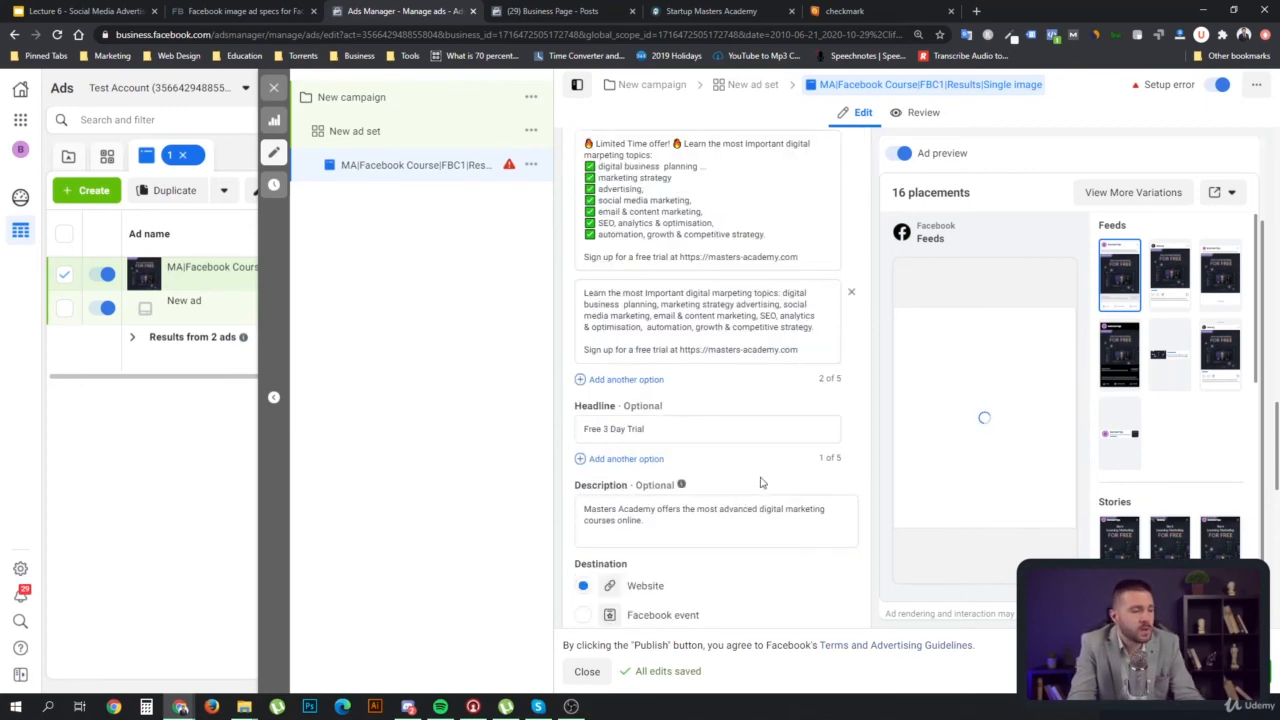
scroll(728, 507, "down", 1)
scroll(728, 507, "down", 1)
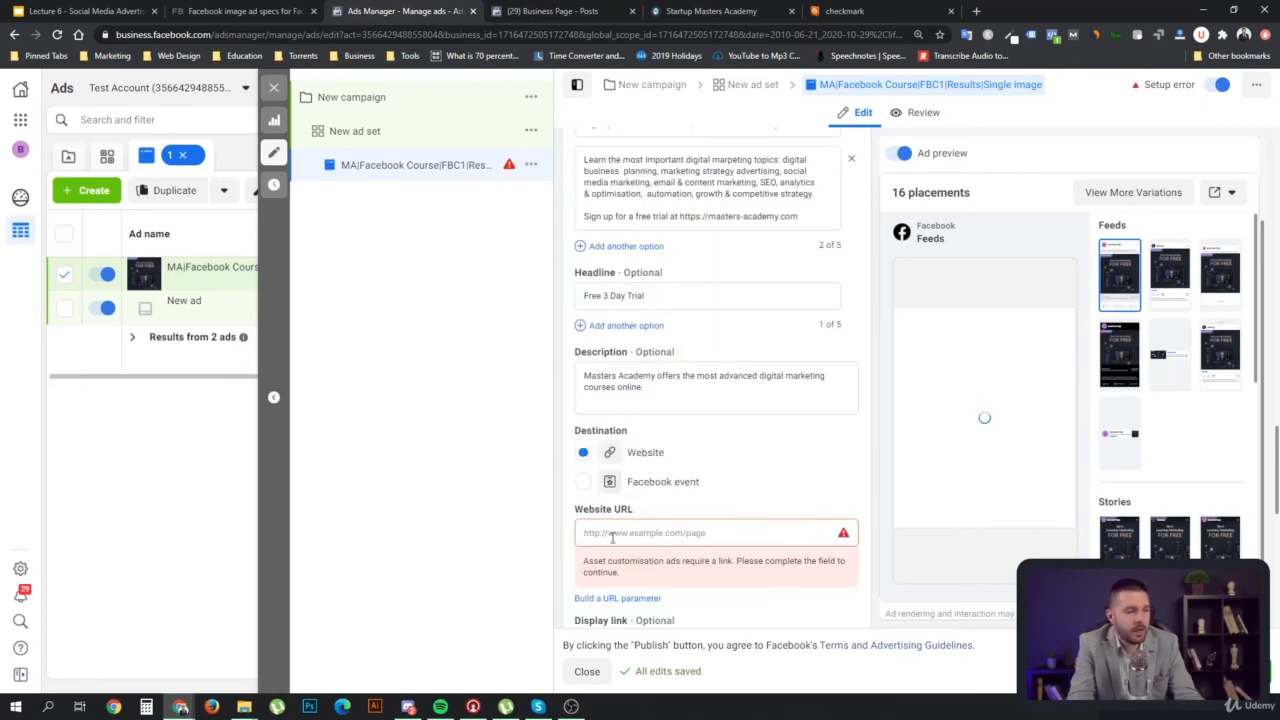
left_click(607, 533)
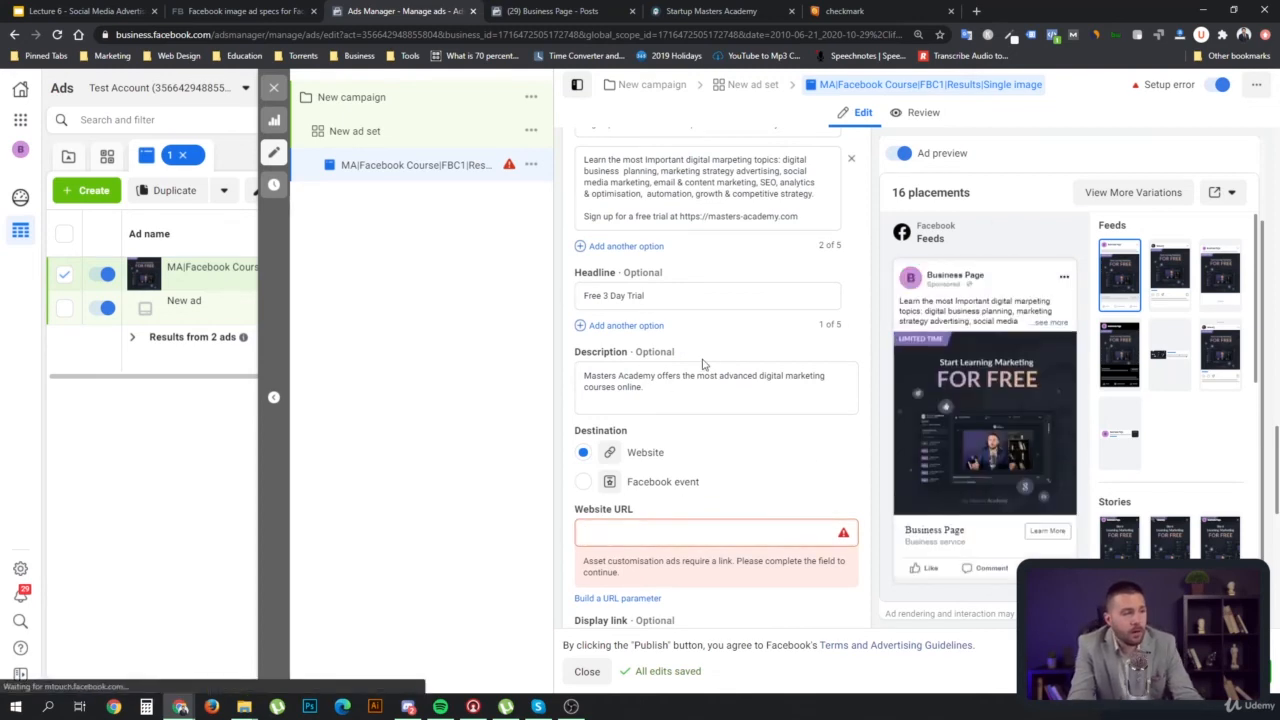
scroll(725, 385, "up", 8)
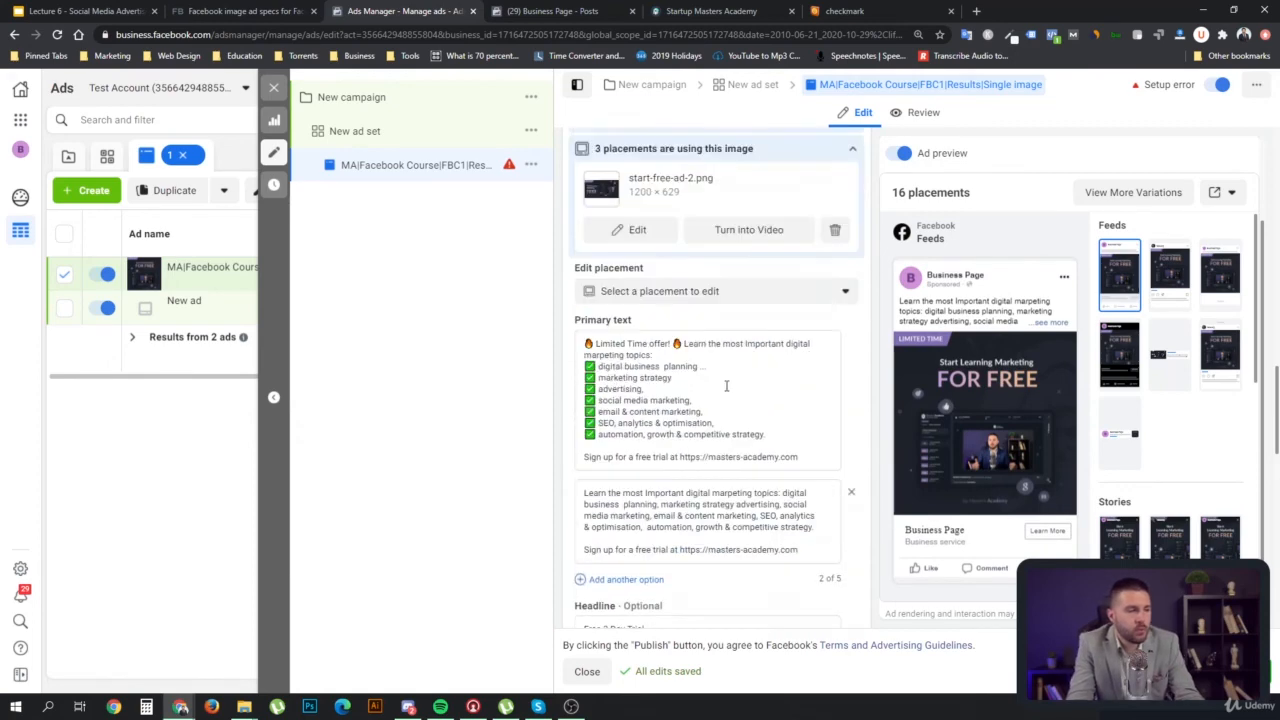
scroll(725, 391, "up", 10)
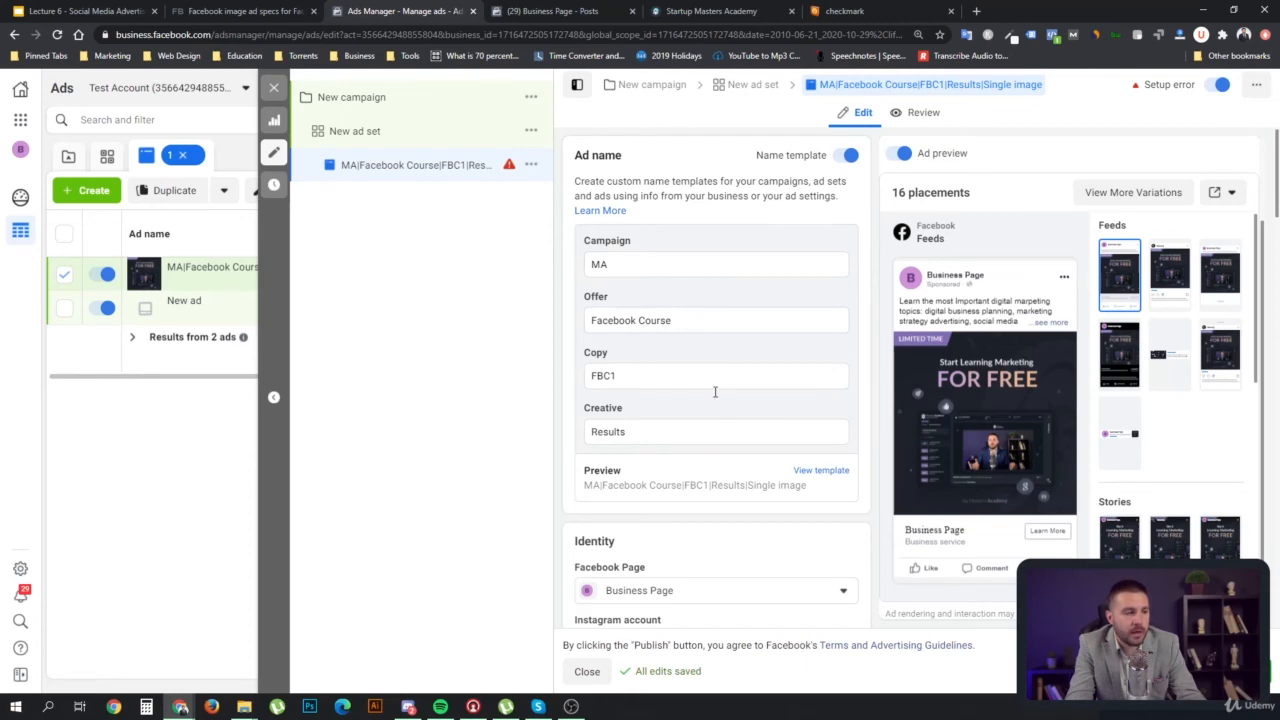
Search Google for "google analytics url builder" in a new browser tab and open the Campaign URL Builder page
left_click(976, 11)
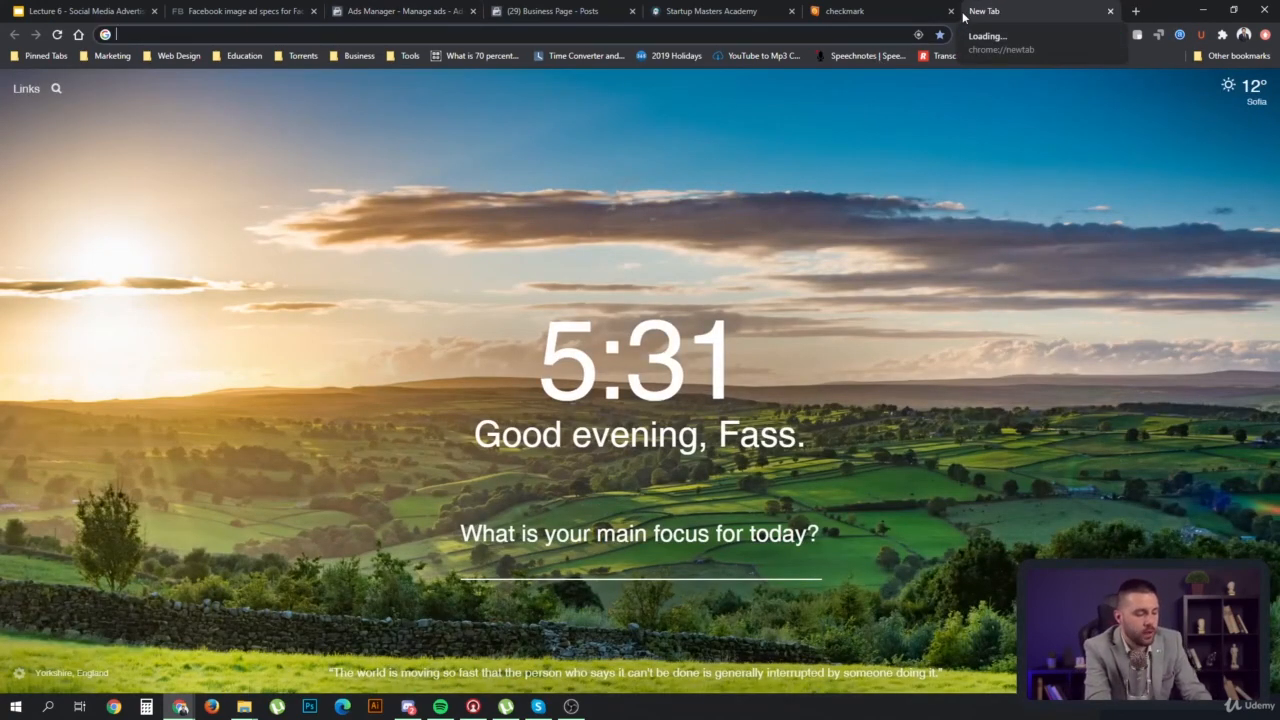
type("google analy")
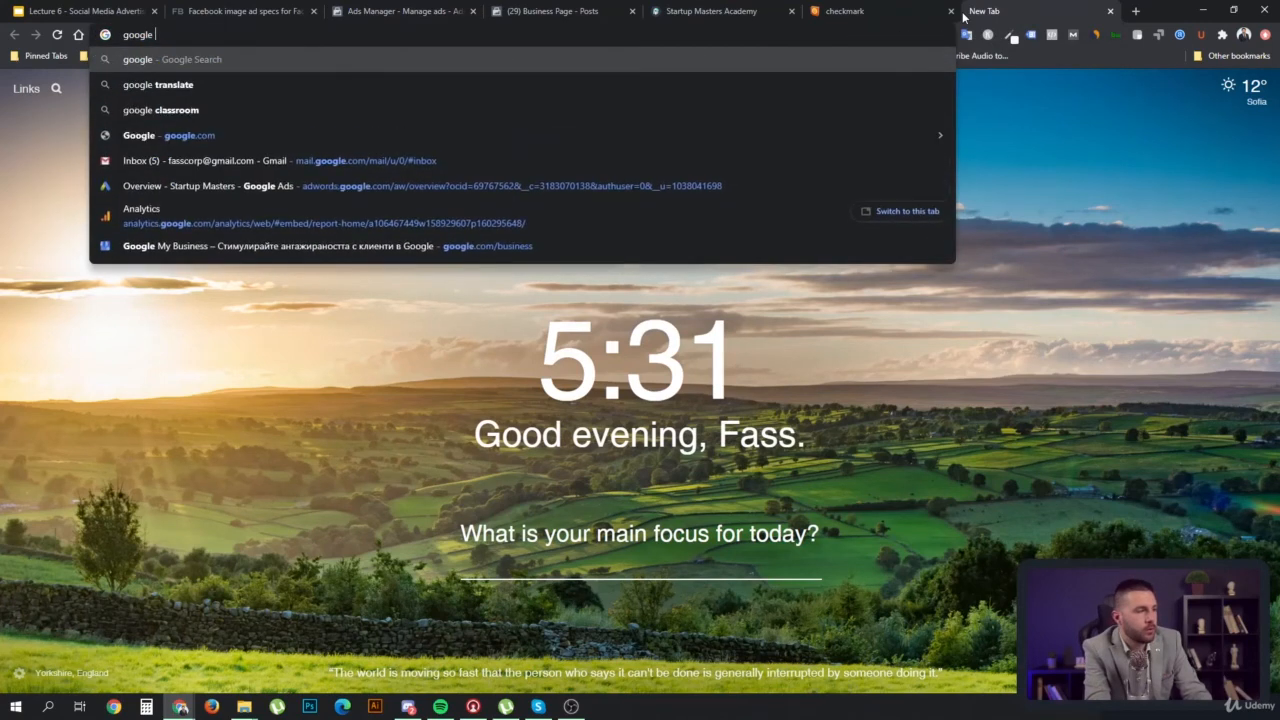
key("BackSpace")
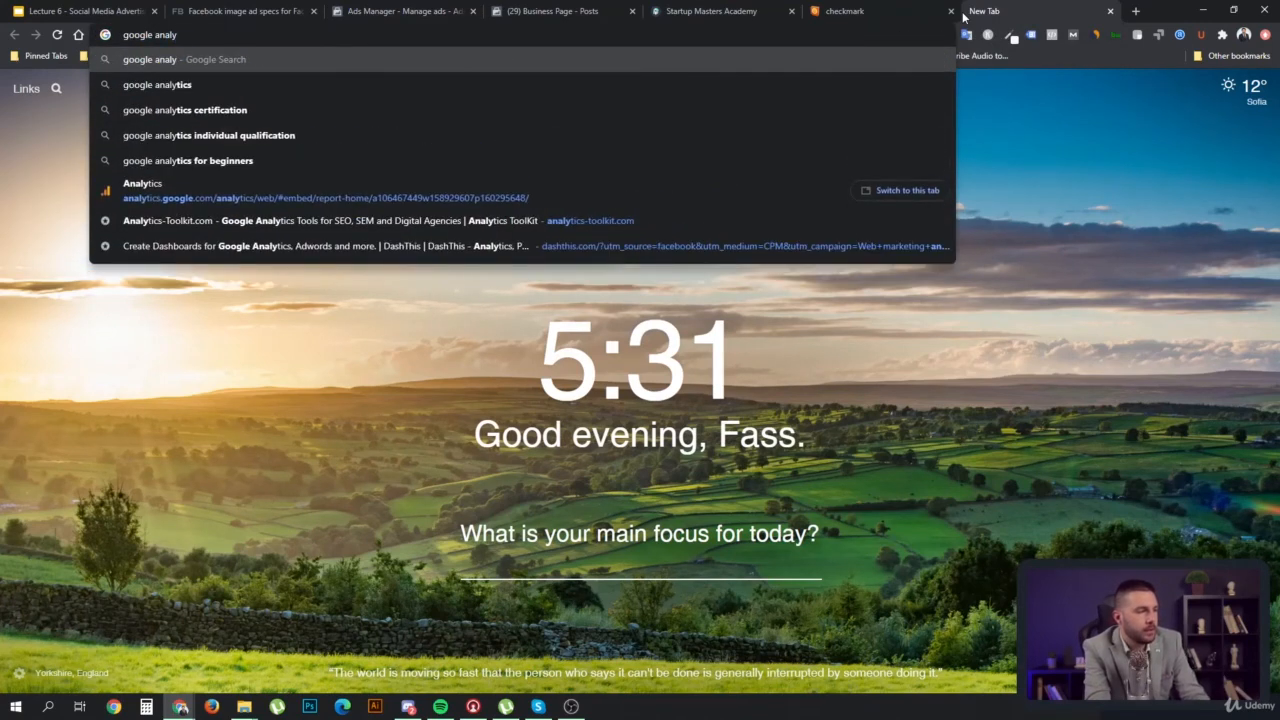
type("tics url")
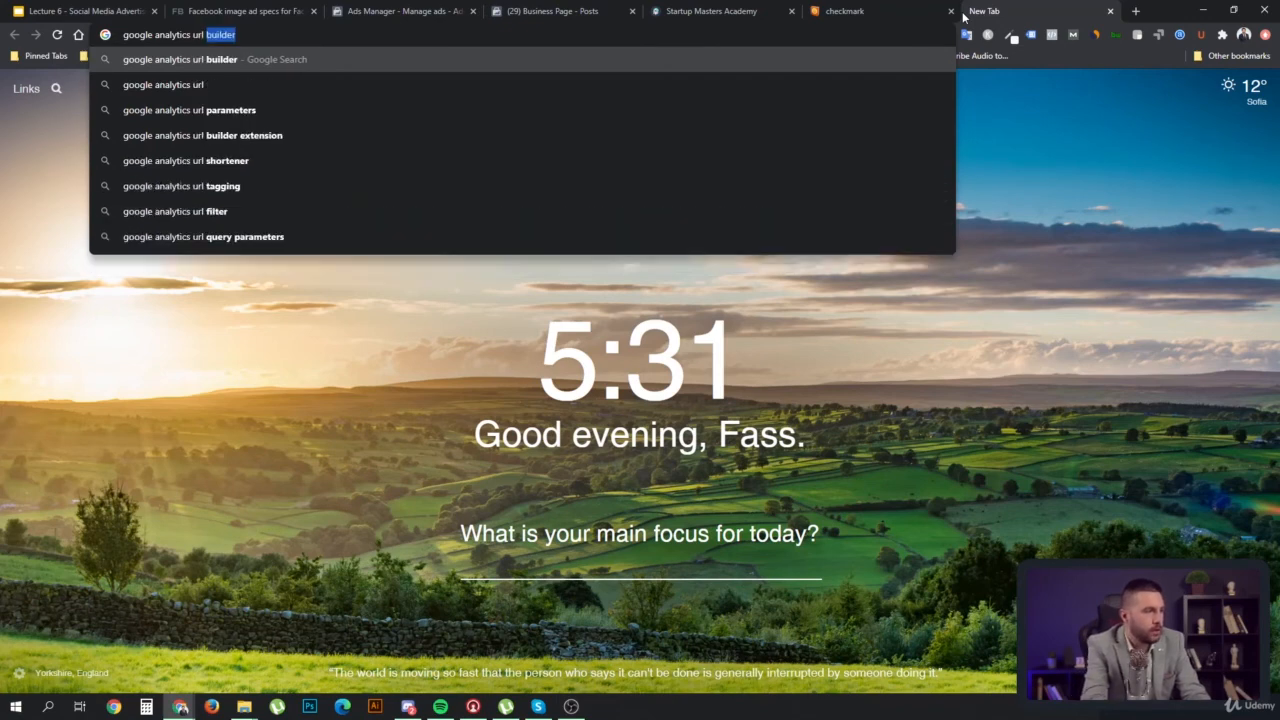
key("Return")
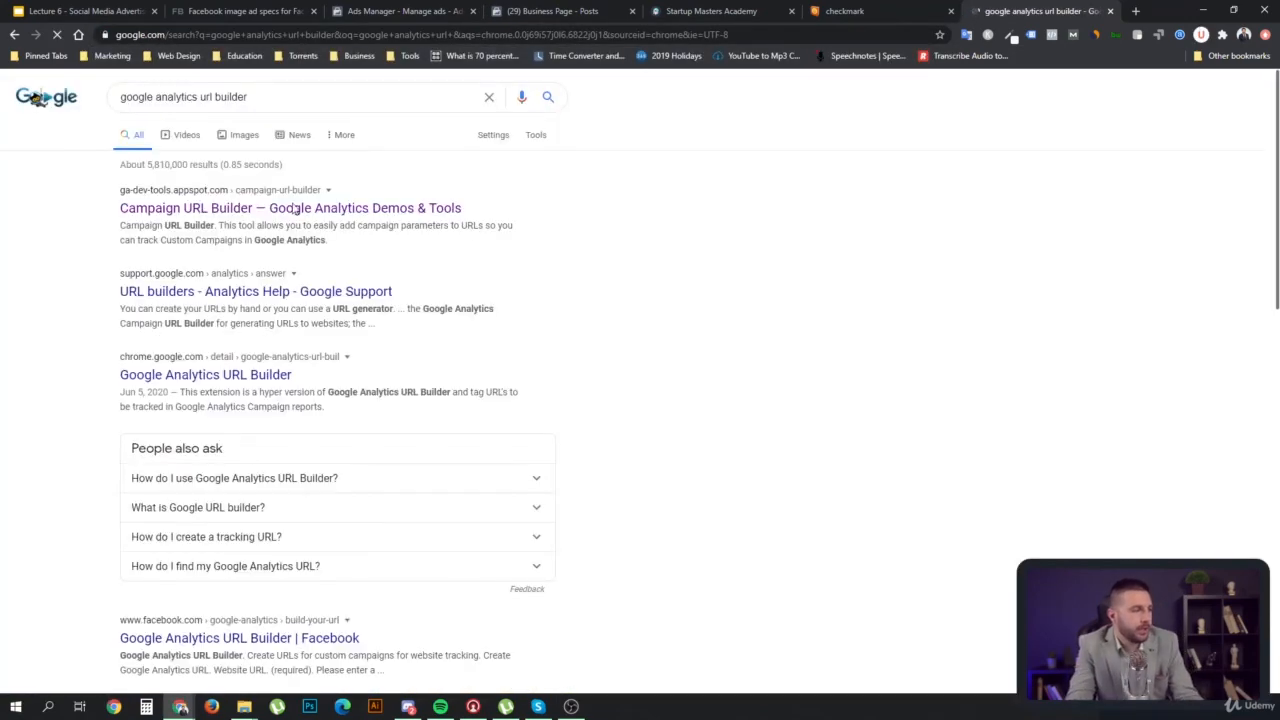
left_click(229, 219)
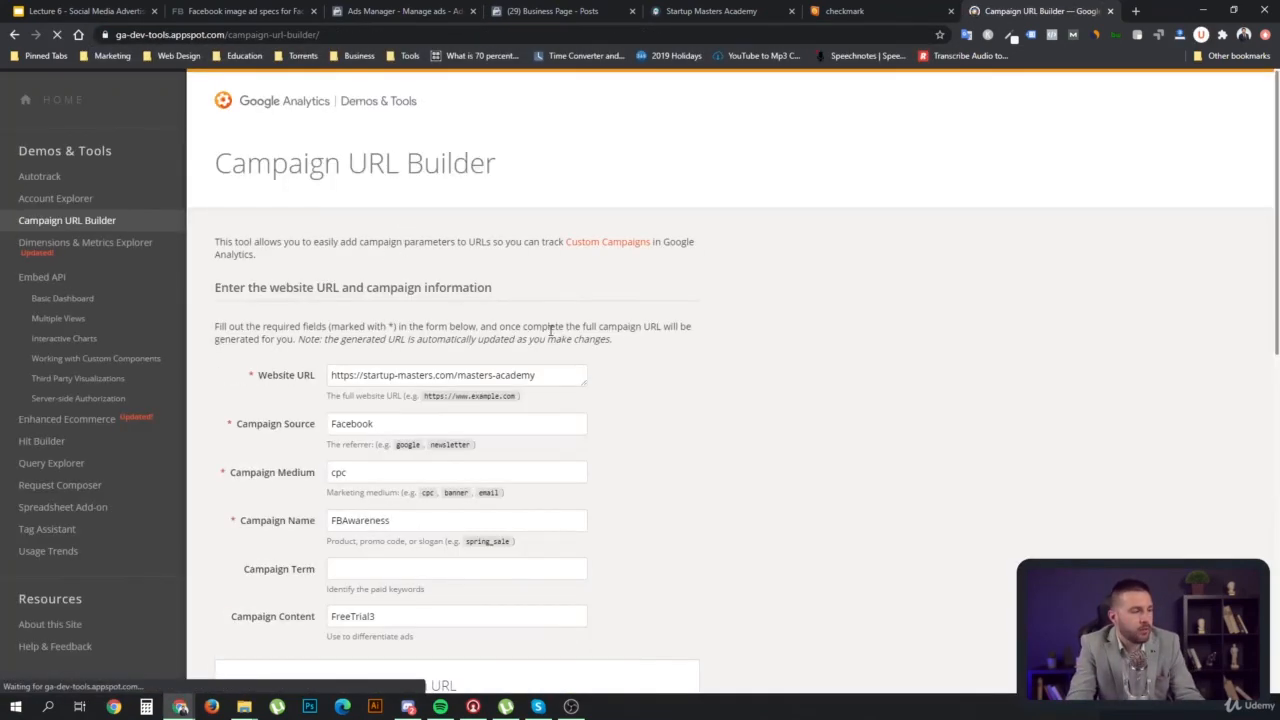
Keep the existing website URL, source and medium, and set the Campaign Name to MA in the URL builder form
scroll(722, 355, "down", 1)
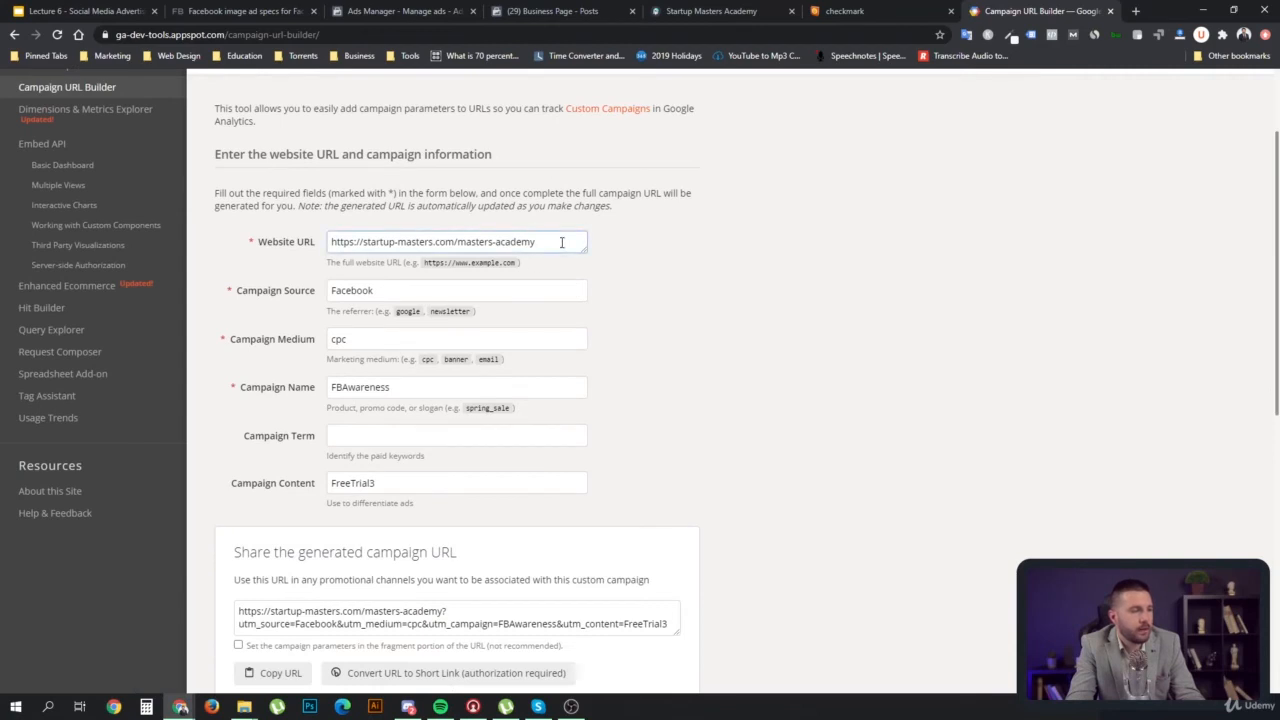
key("ctrl+a")
left_click(465, 284)
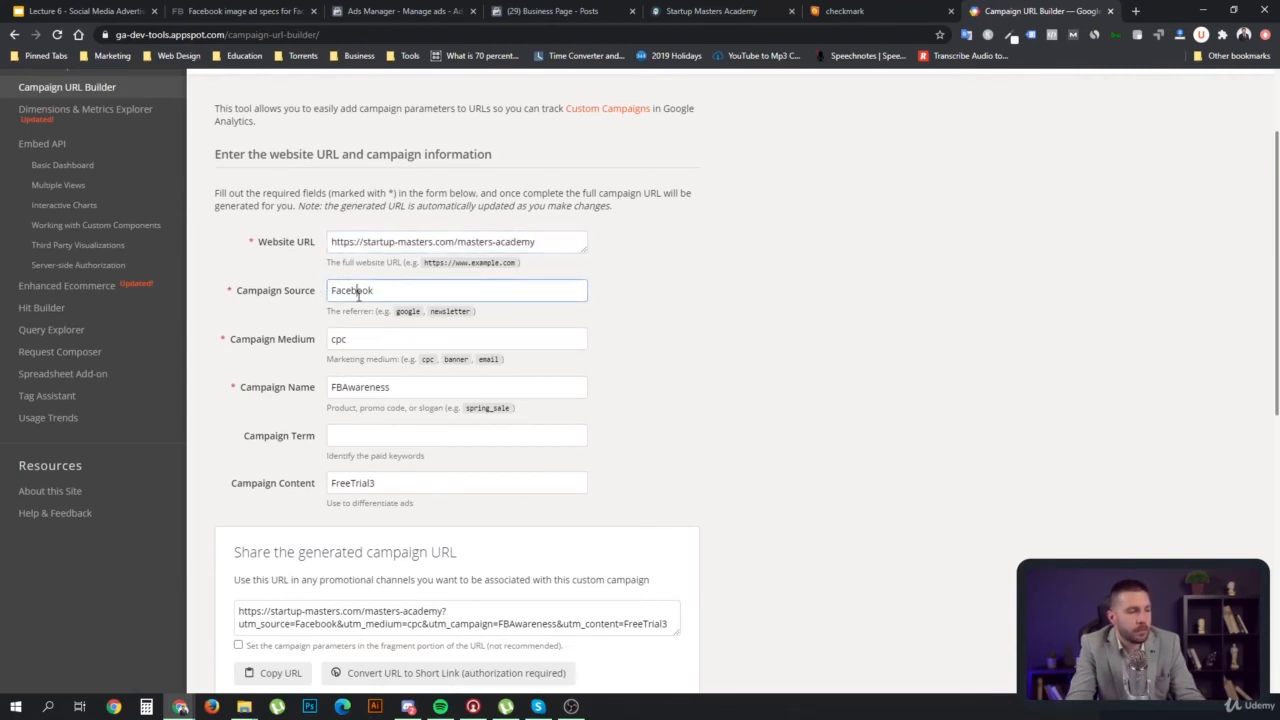
left_click(372, 343)
left_click(432, 398)
key("ctrl+a")
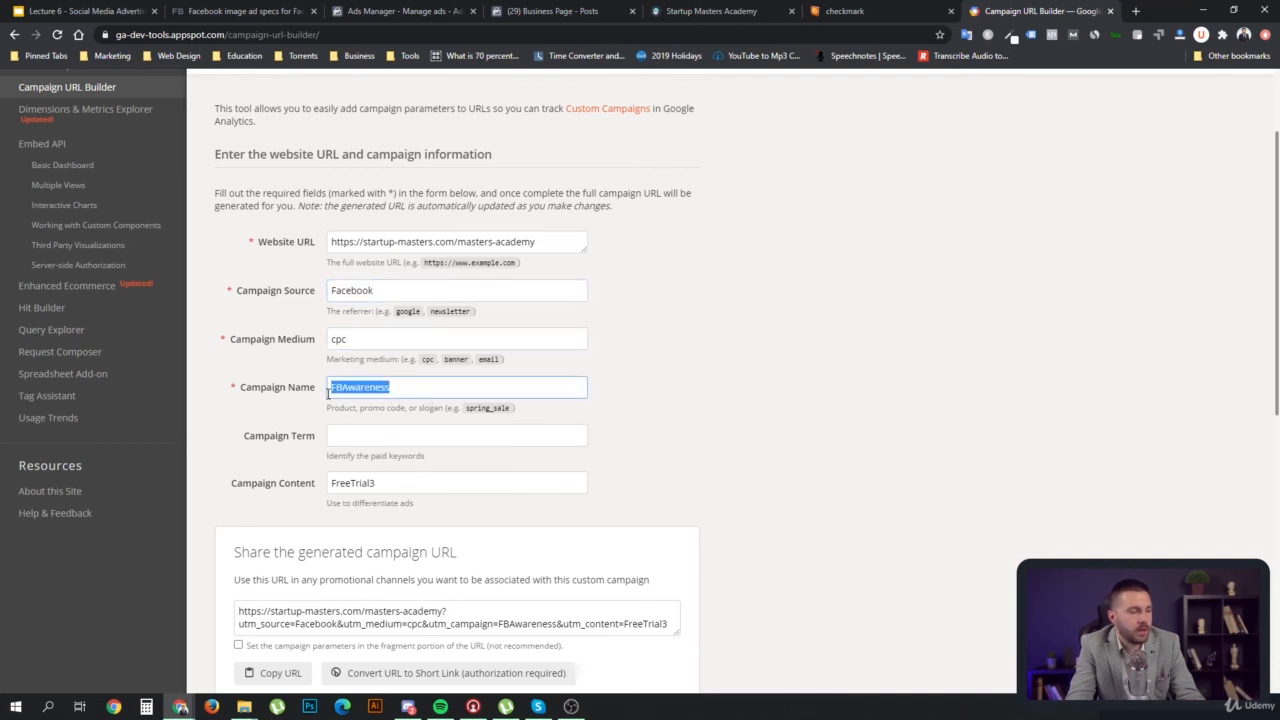
type("MA")
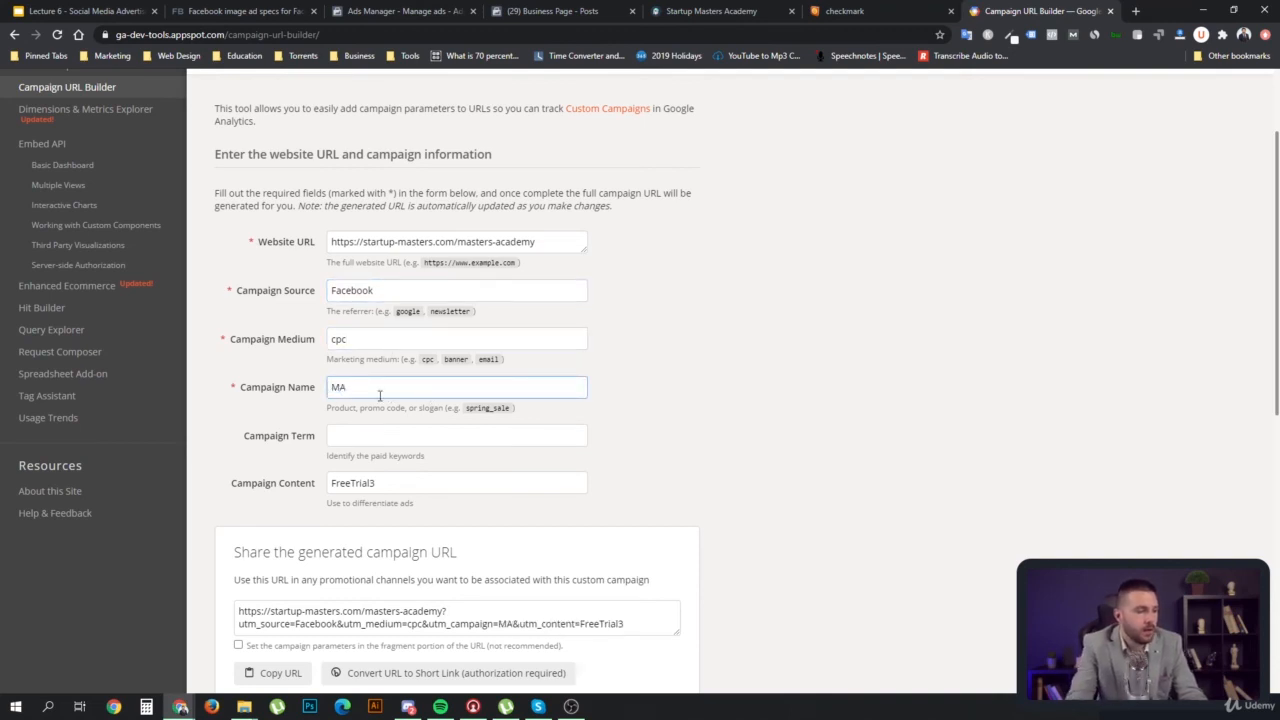
Compare the URL builder's Campaign Term and Content fields with the ad's Copy and Creative naming values in Ads Manager
left_click(383, 436)
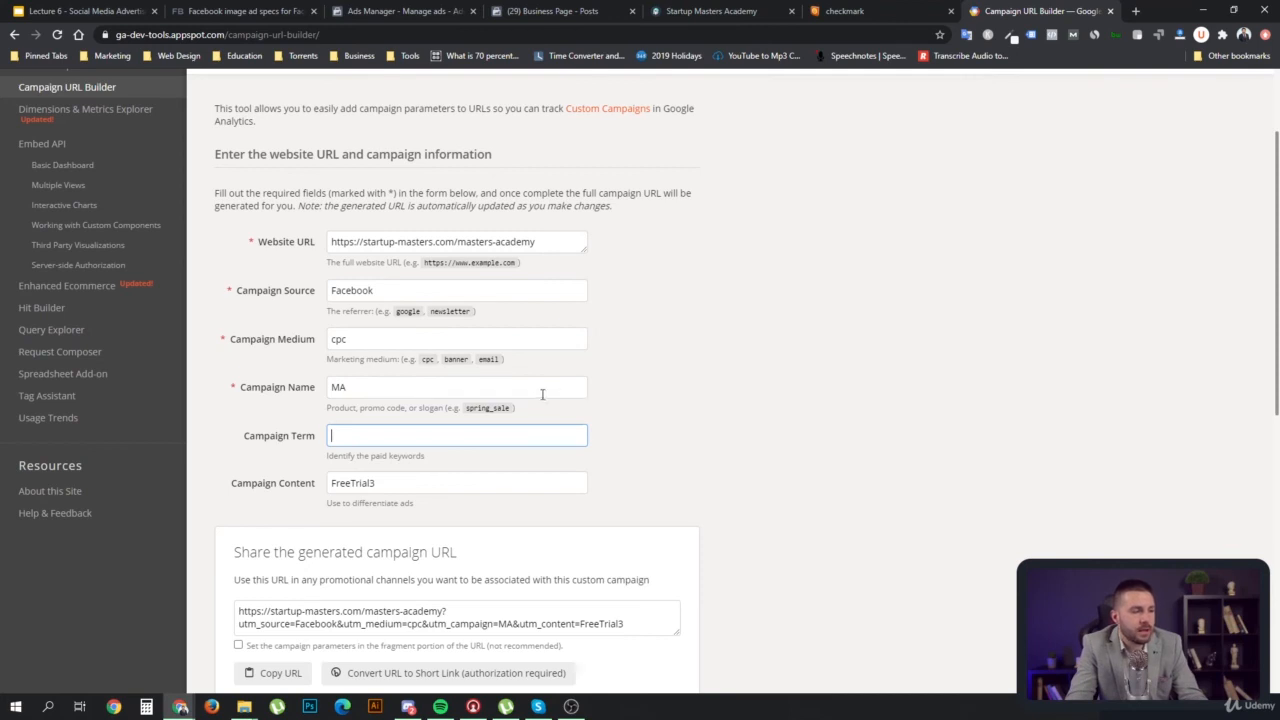
left_click_drag(405, 478, 326, 493)
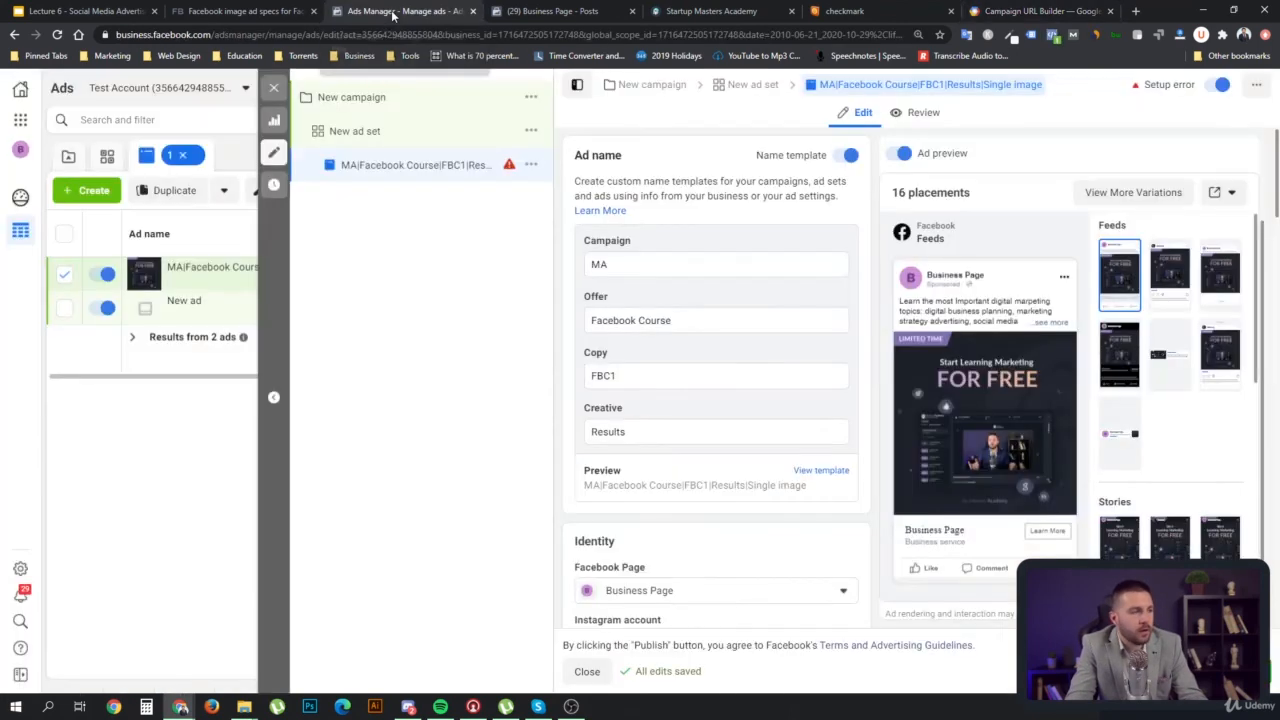
left_click(393, 14)
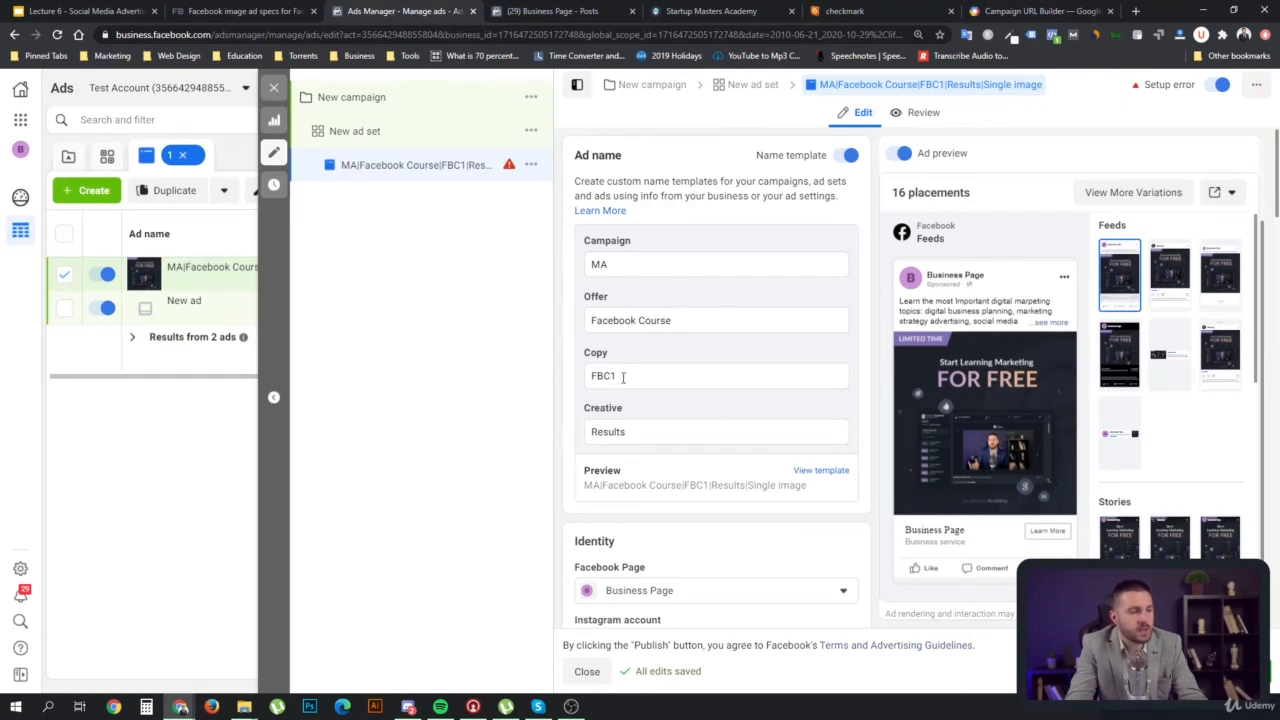
left_click_drag(622, 376, 557, 381)
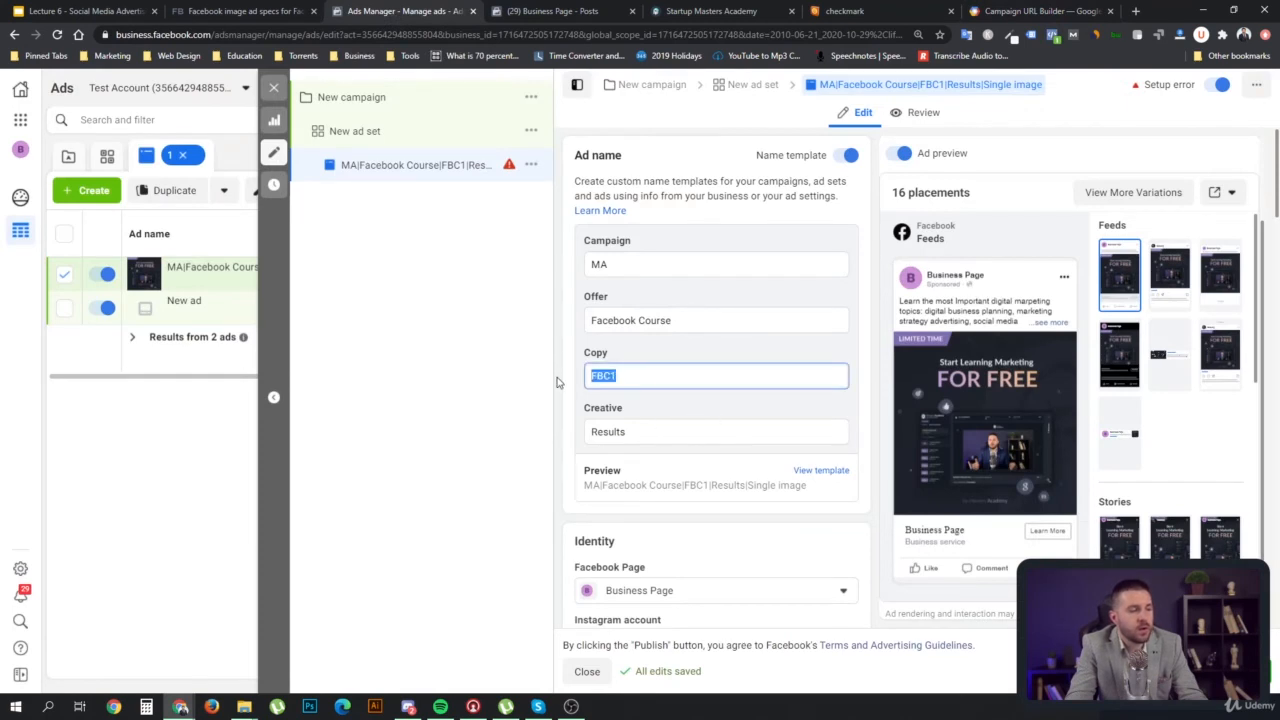
left_click(684, 336)
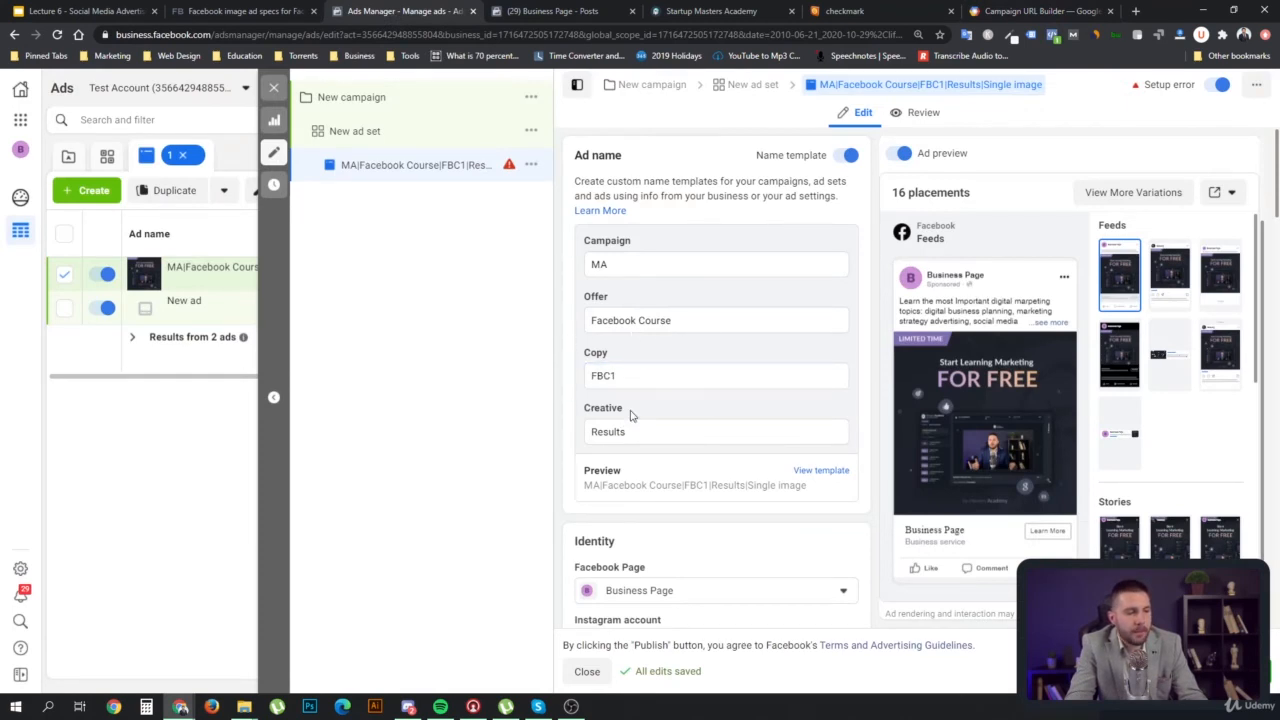
left_click_drag(649, 375, 586, 379)
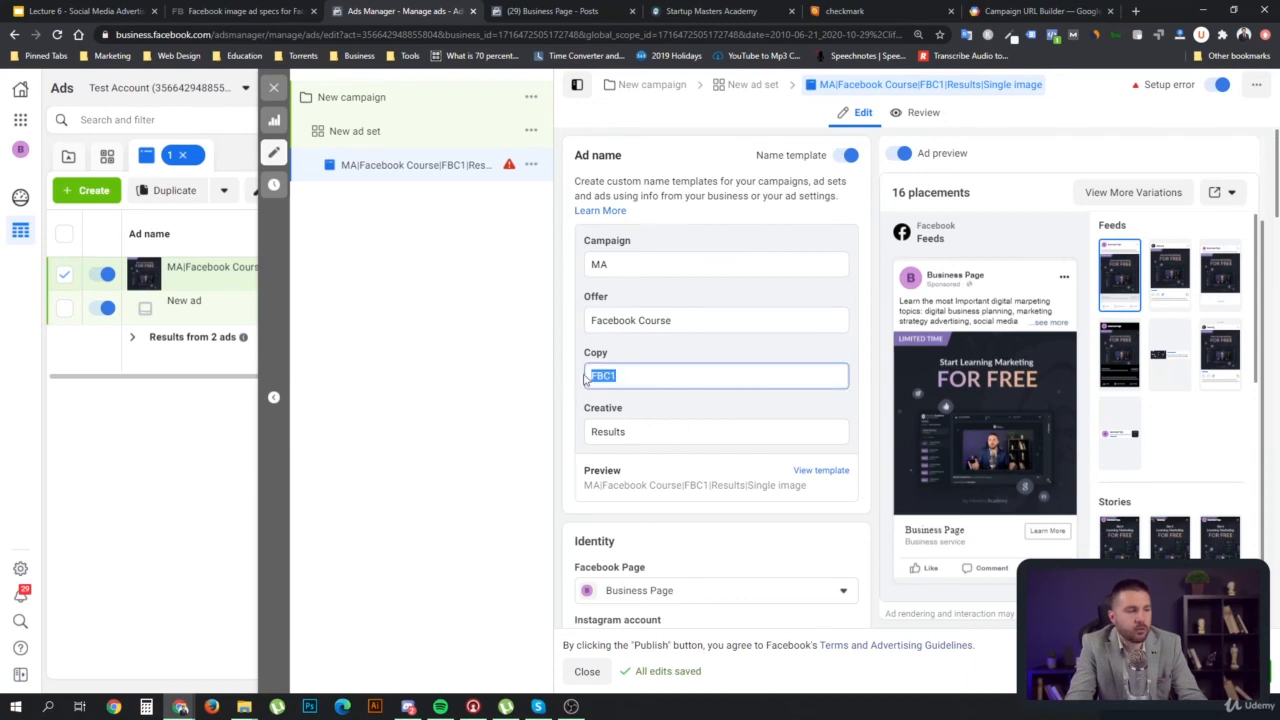
left_click(640, 436)
left_click(643, 374)
left_click(648, 434)
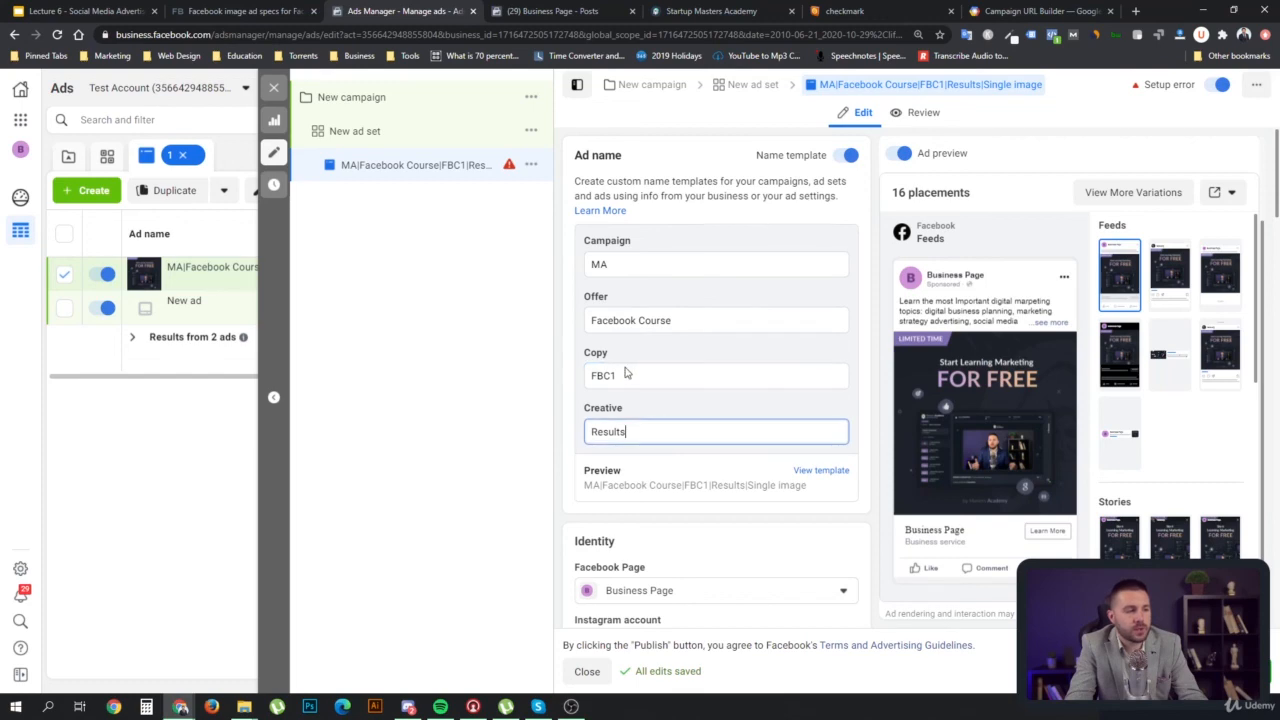
left_click(626, 375)
double_click(617, 377)
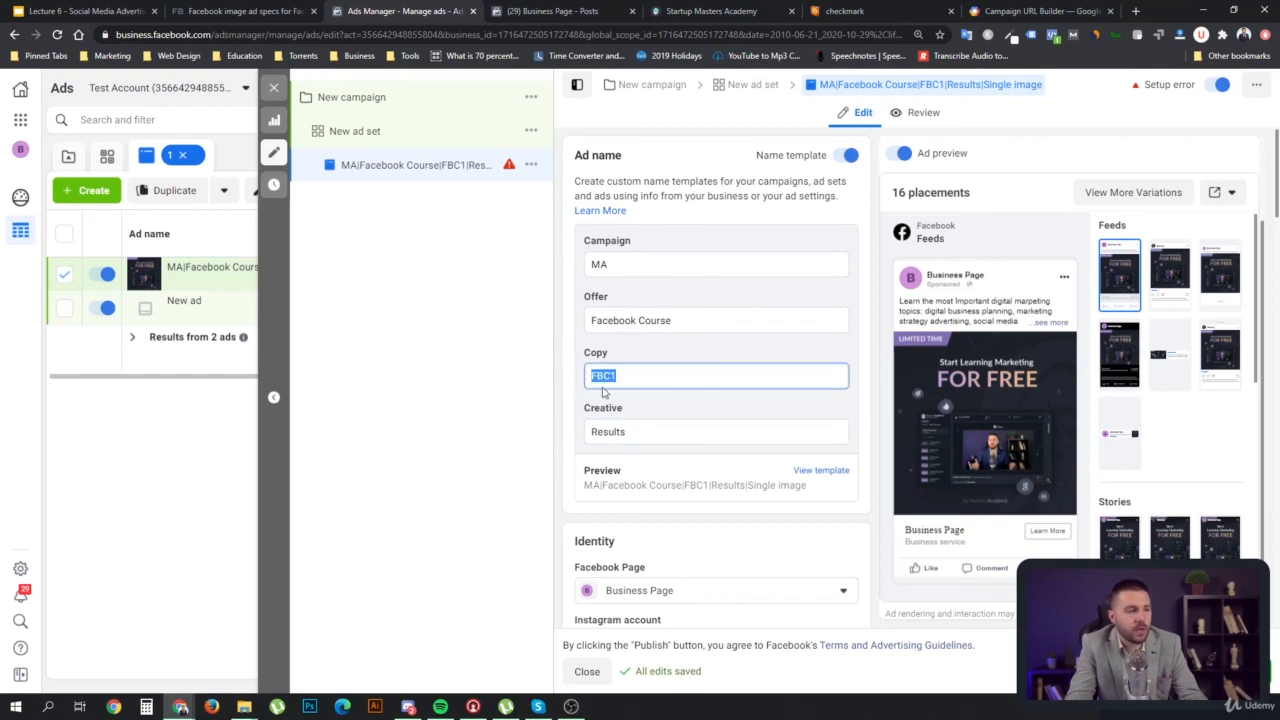
left_click(1028, 13)
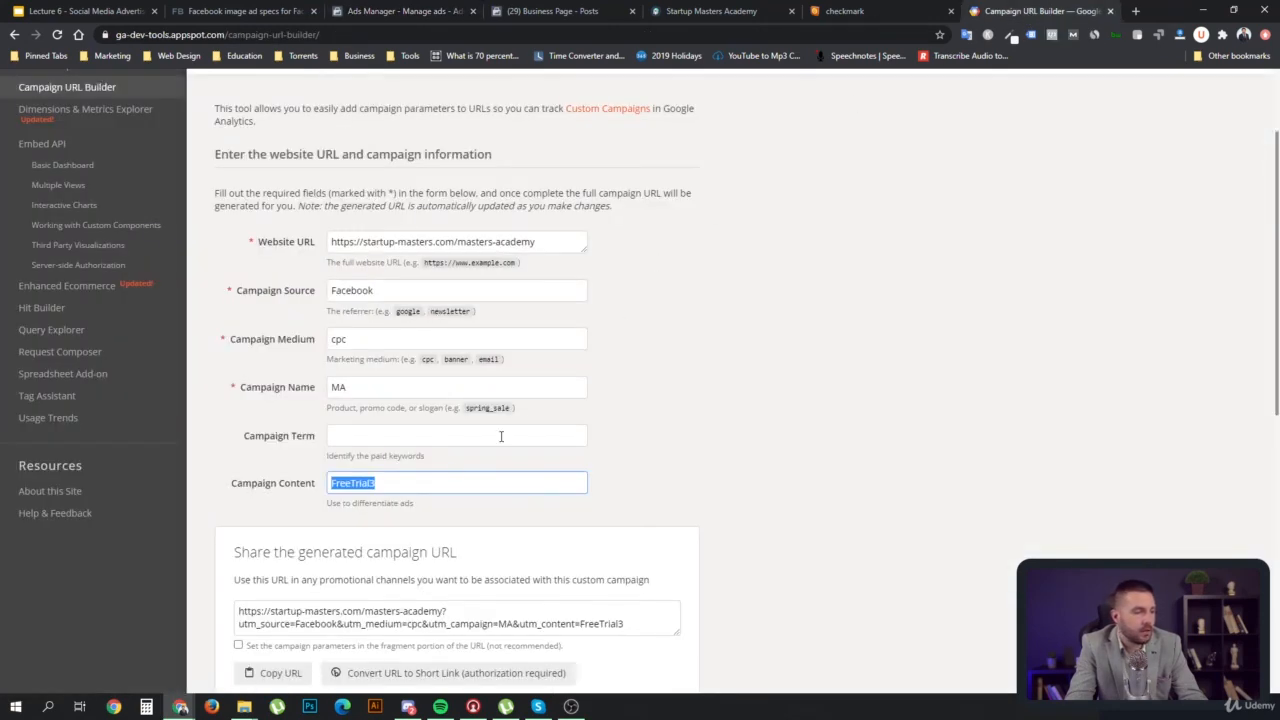
Enter Newbies as the Campaign Term in the URL builder form
left_click(364, 437)
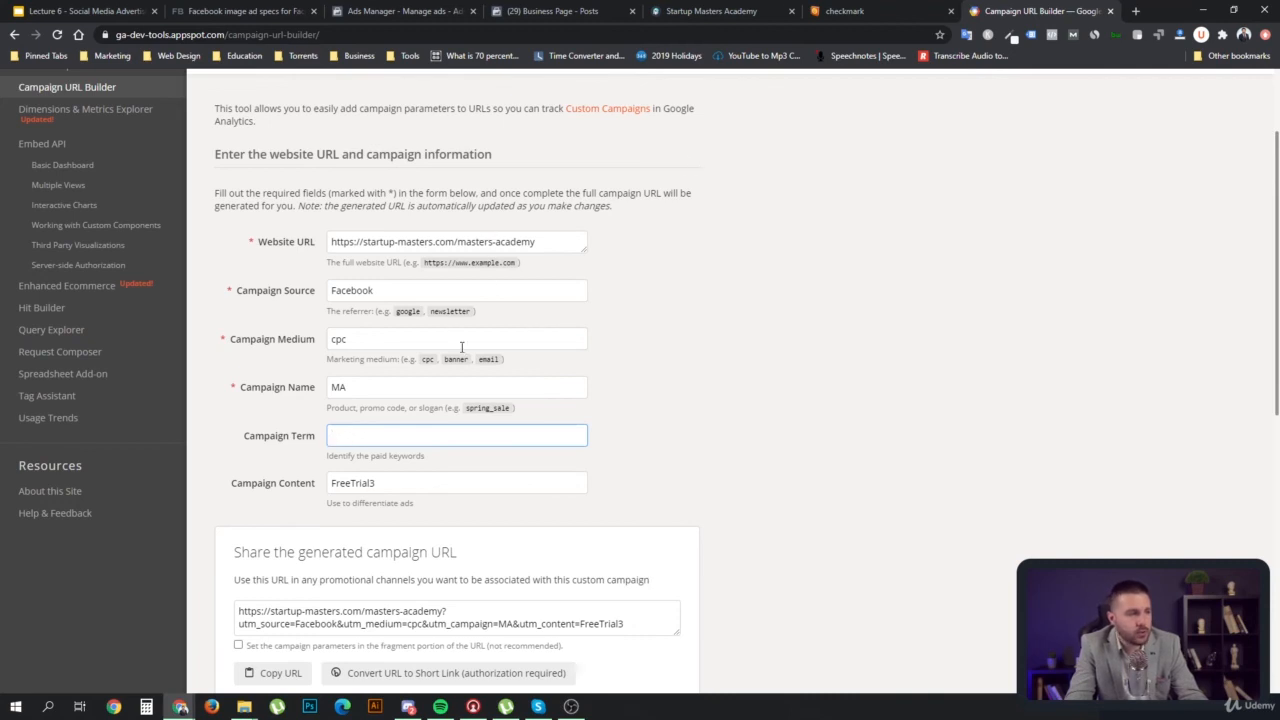
type("Ne")
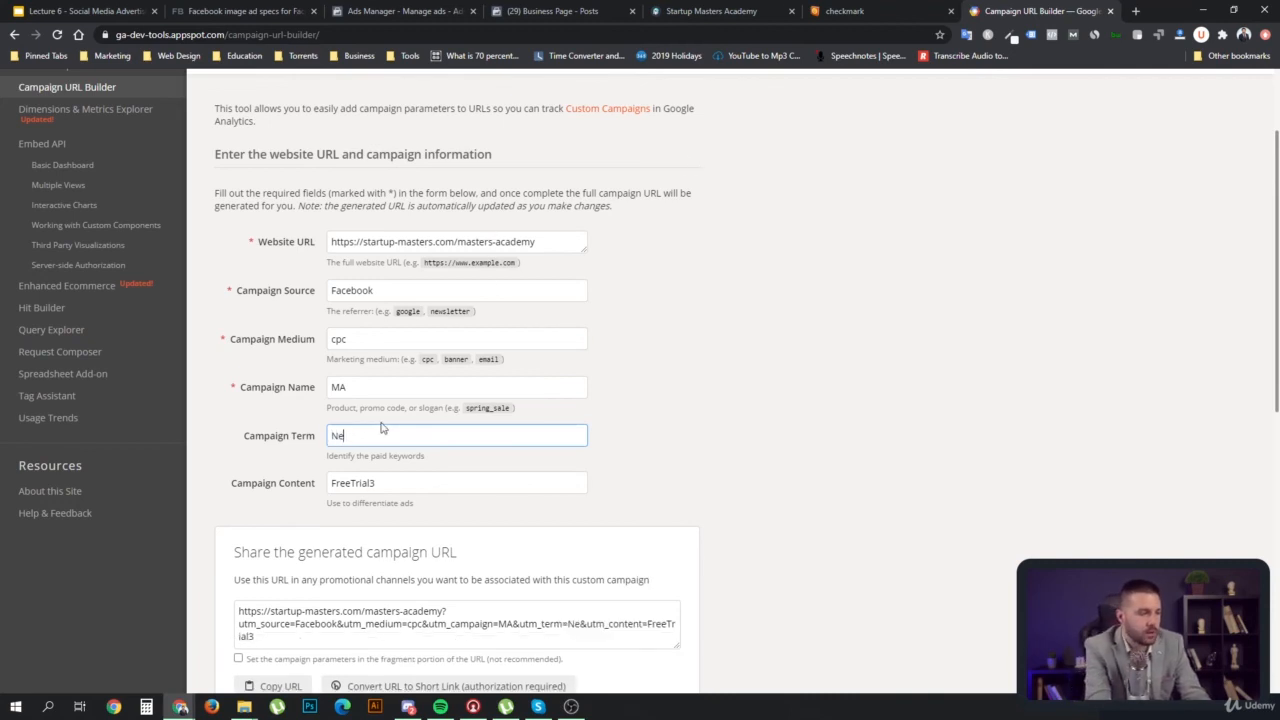
type("wbies")
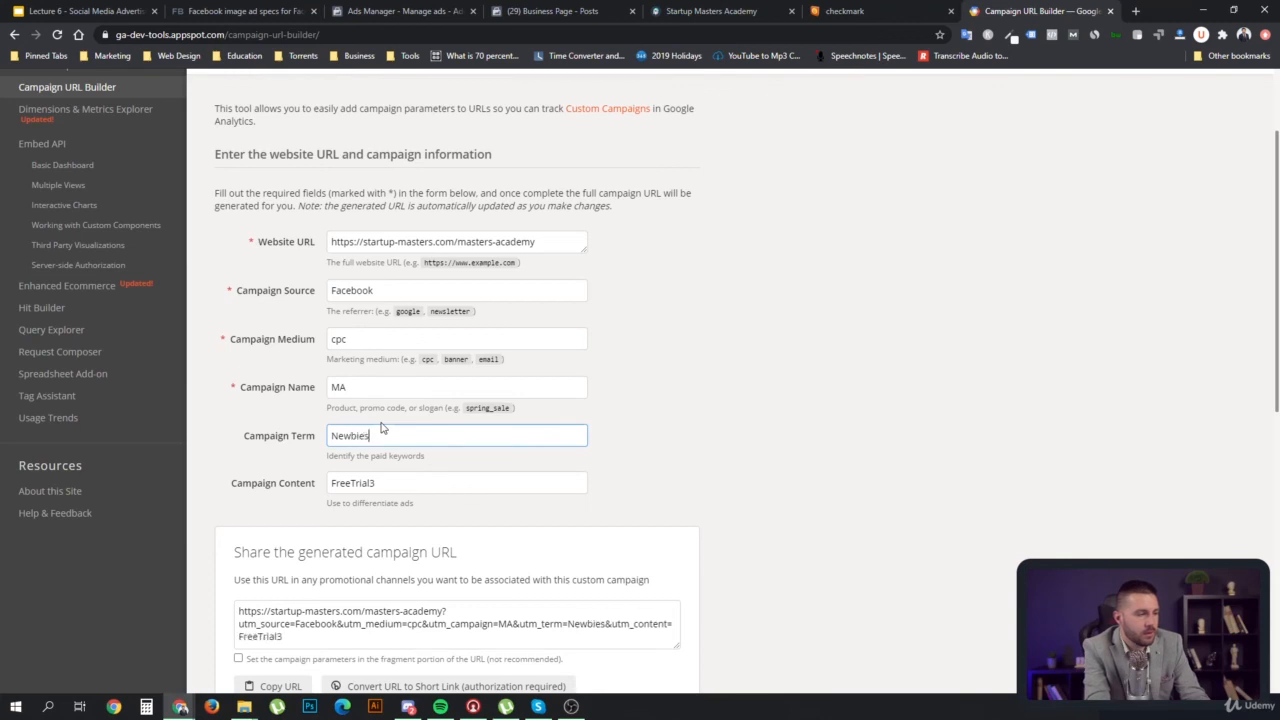
key("Tab")
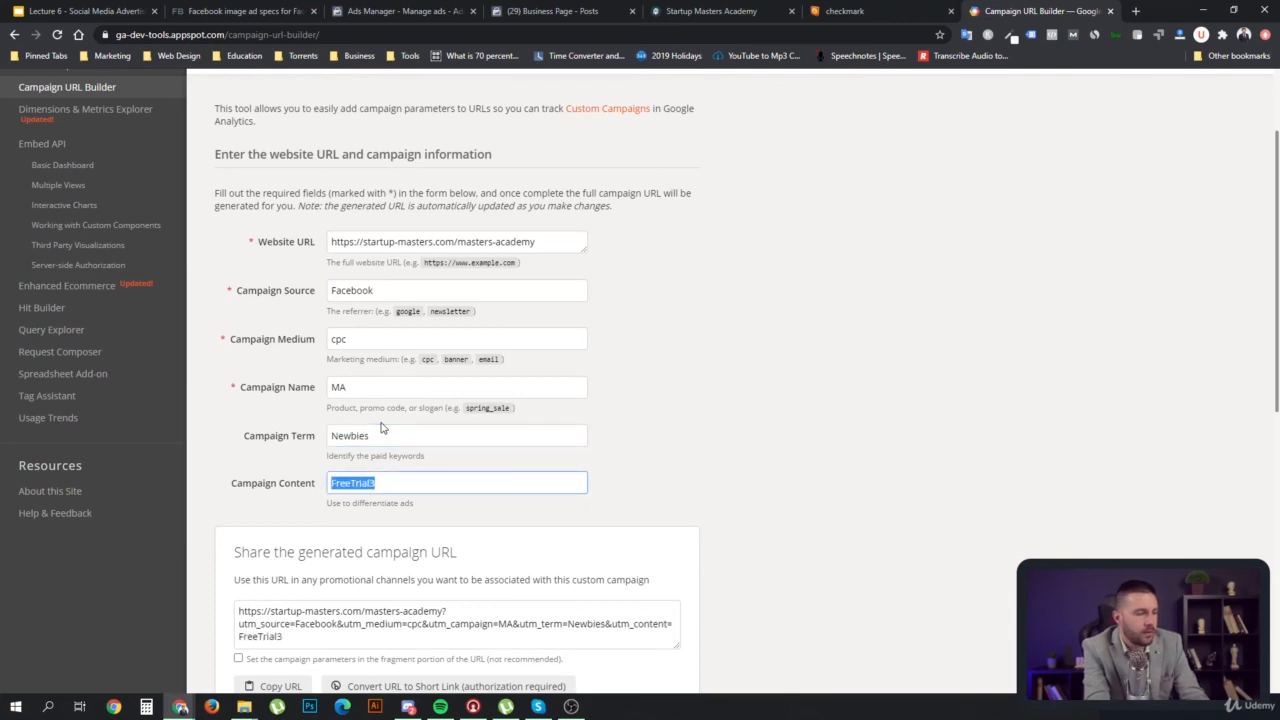
Replace the Campaign Term in the URL builder form with YM
key("shift+Tab")
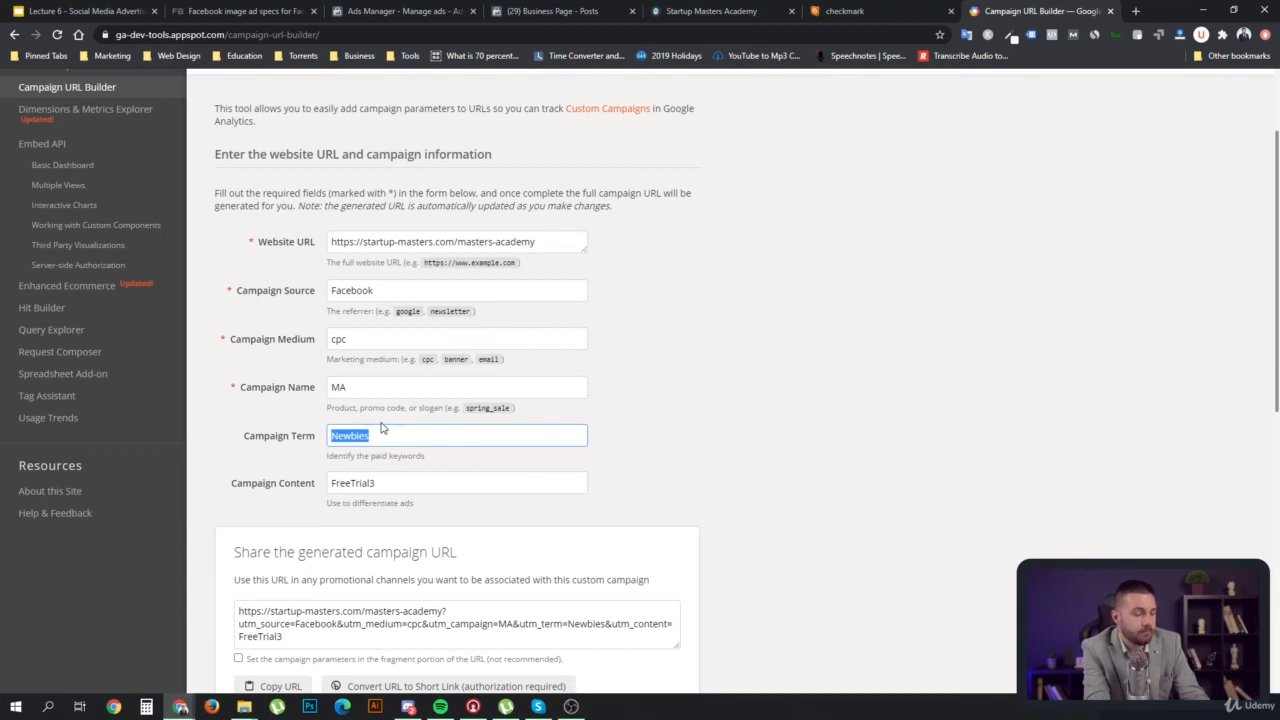
type("Y")
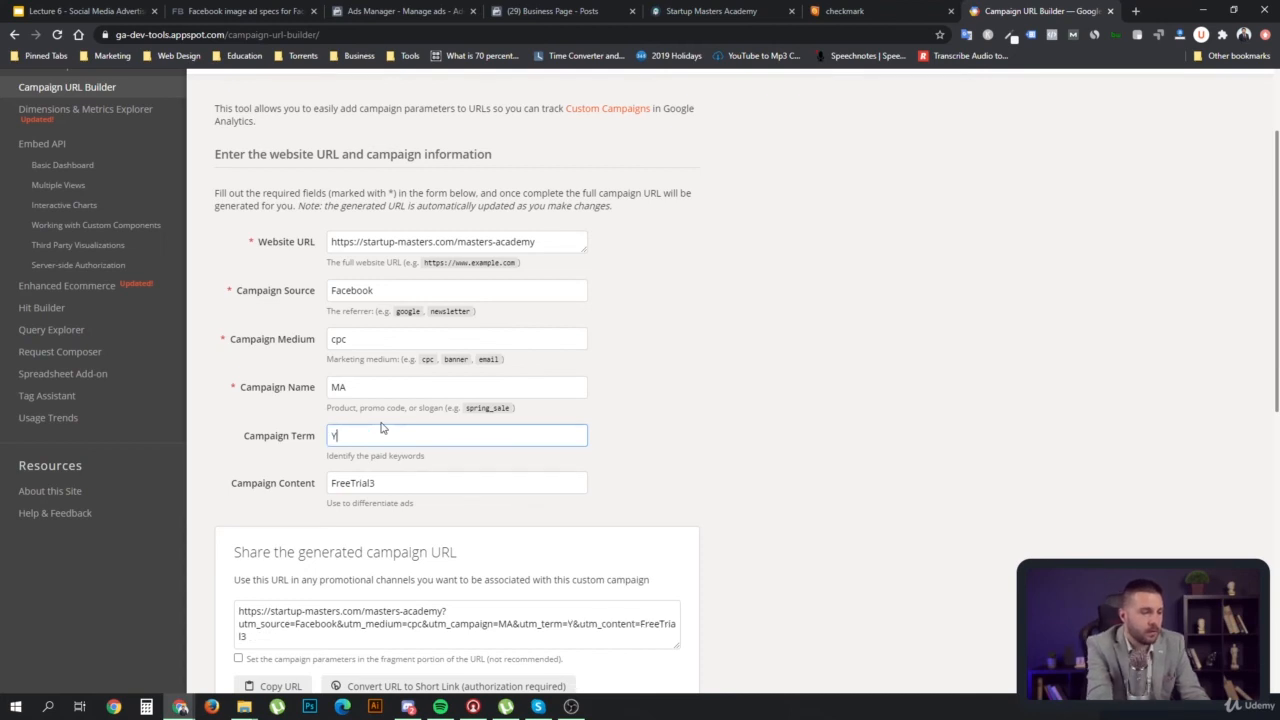
type("M")
key("Tab")
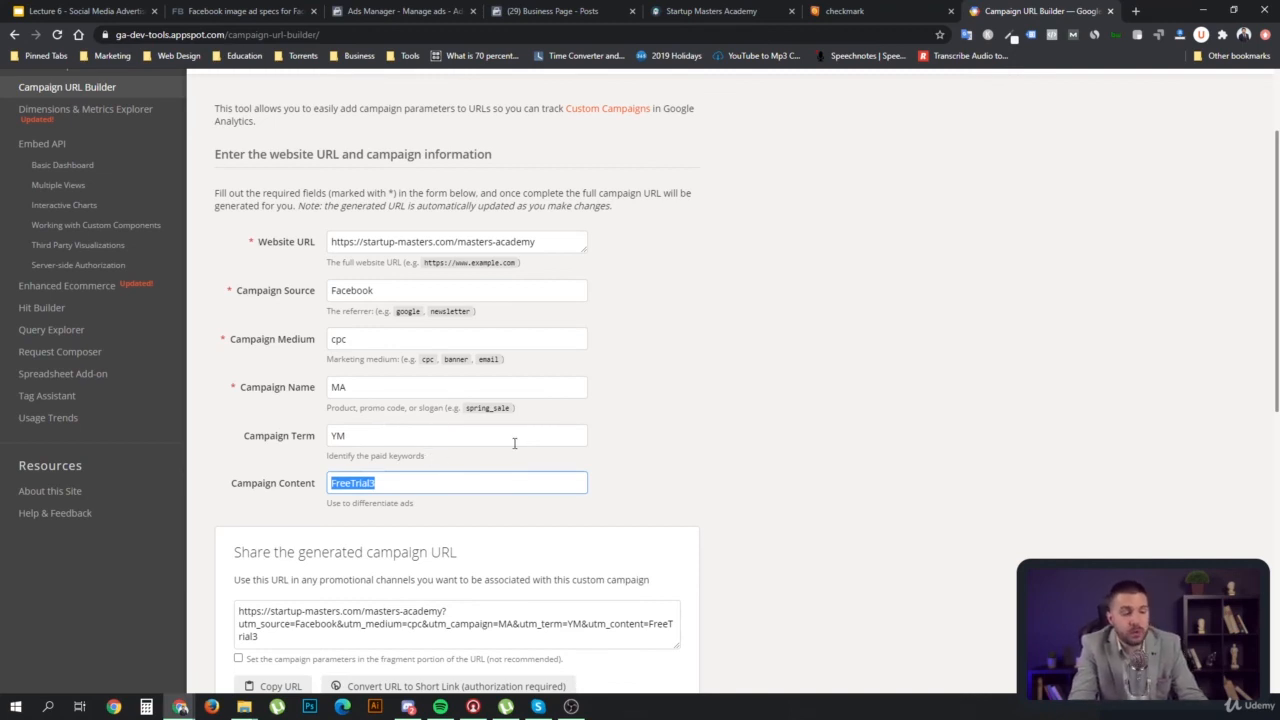
left_click(355, 437)
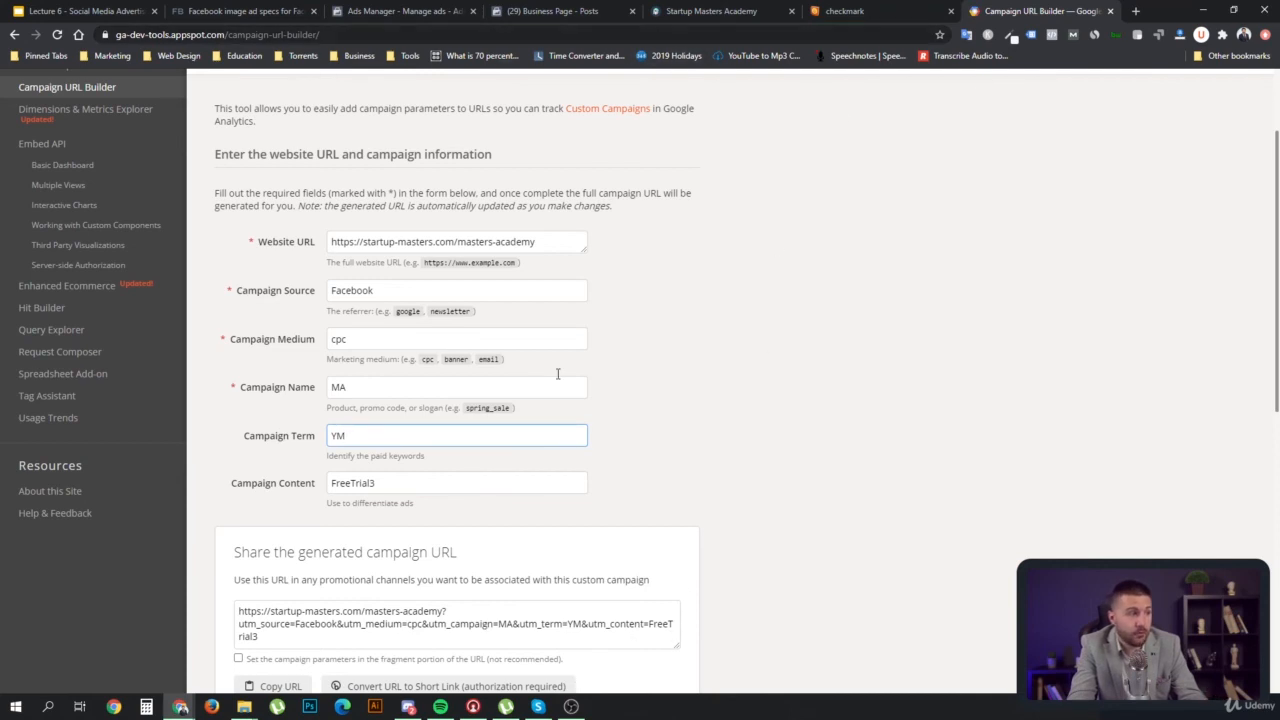
key("Tab")
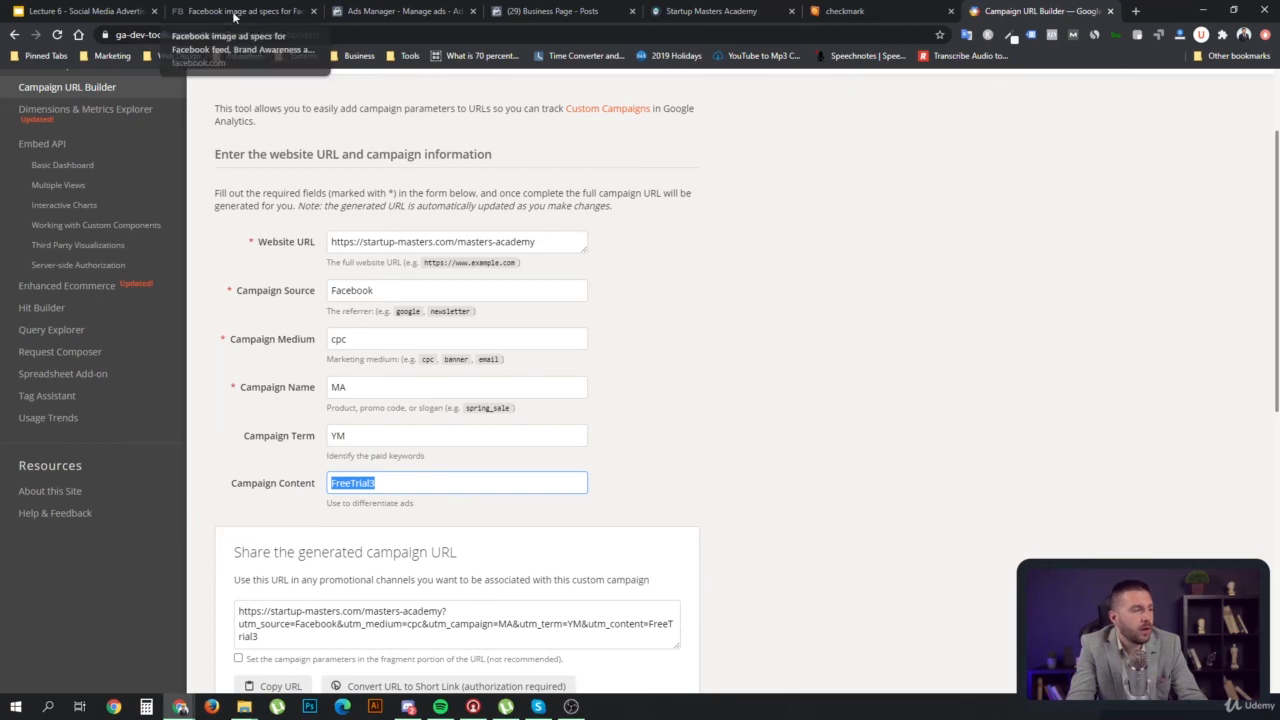
Check the ad's naming values and preview in Ads Manager, and set the URL builder's Campaign Content to FreeTrial1
left_click(257, 12)
left_click(352, 11)
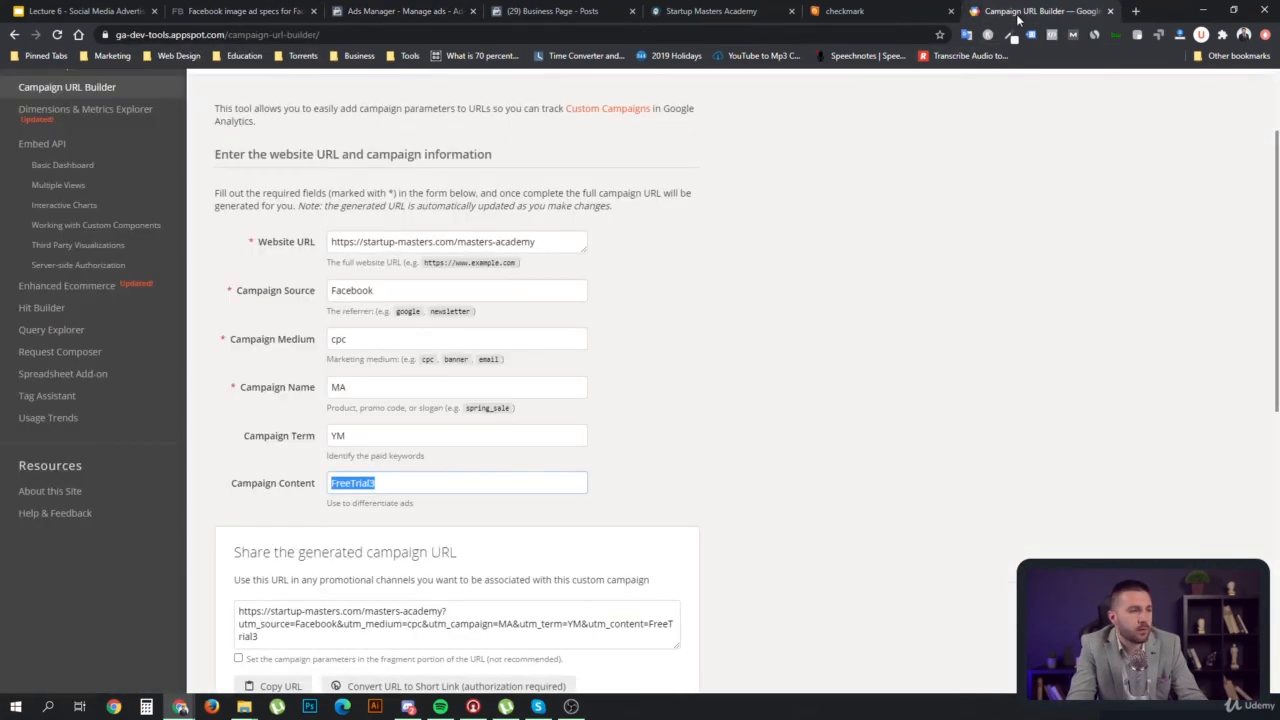
left_click(1020, 14)
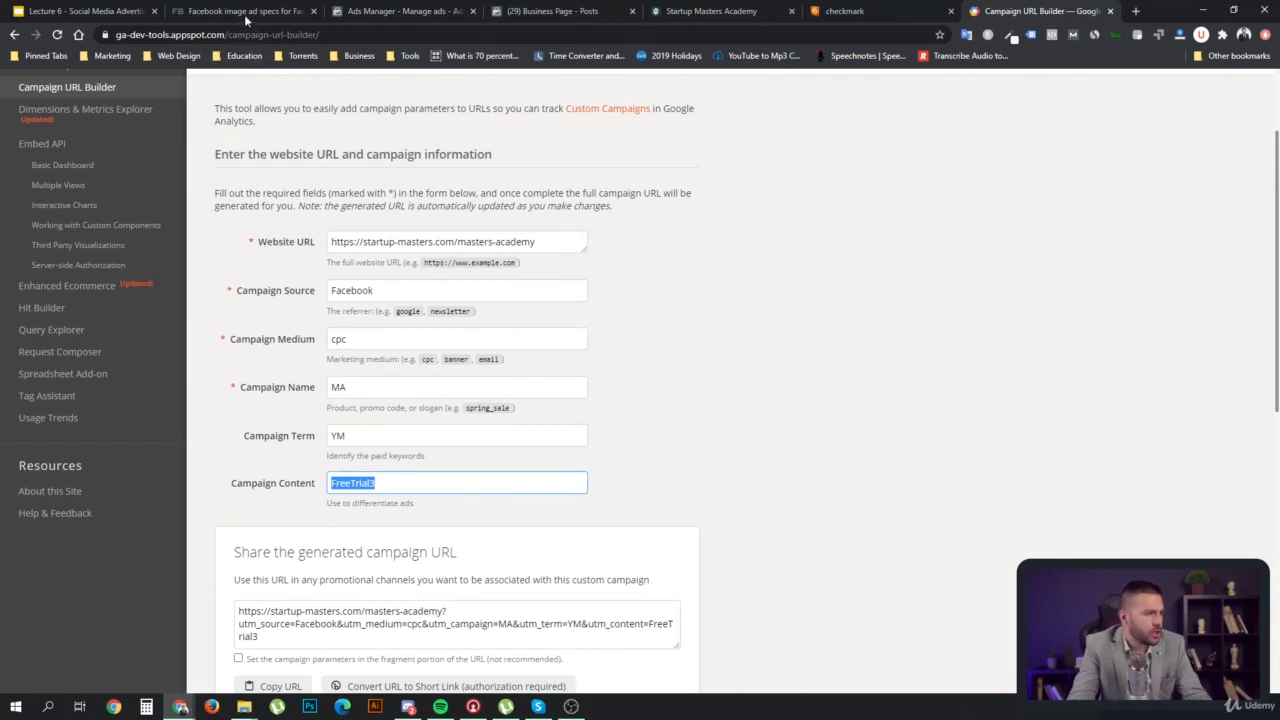
left_click(240, 10)
left_click(378, 18)
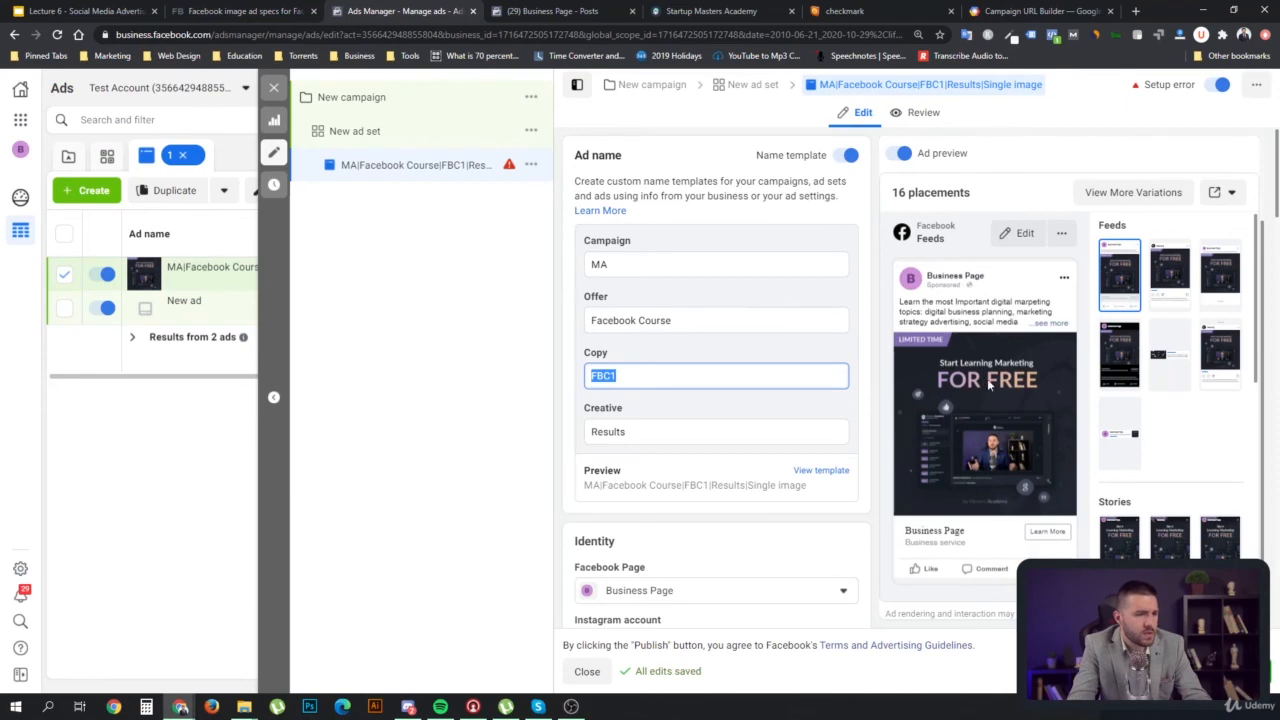
left_click(1040, 11)
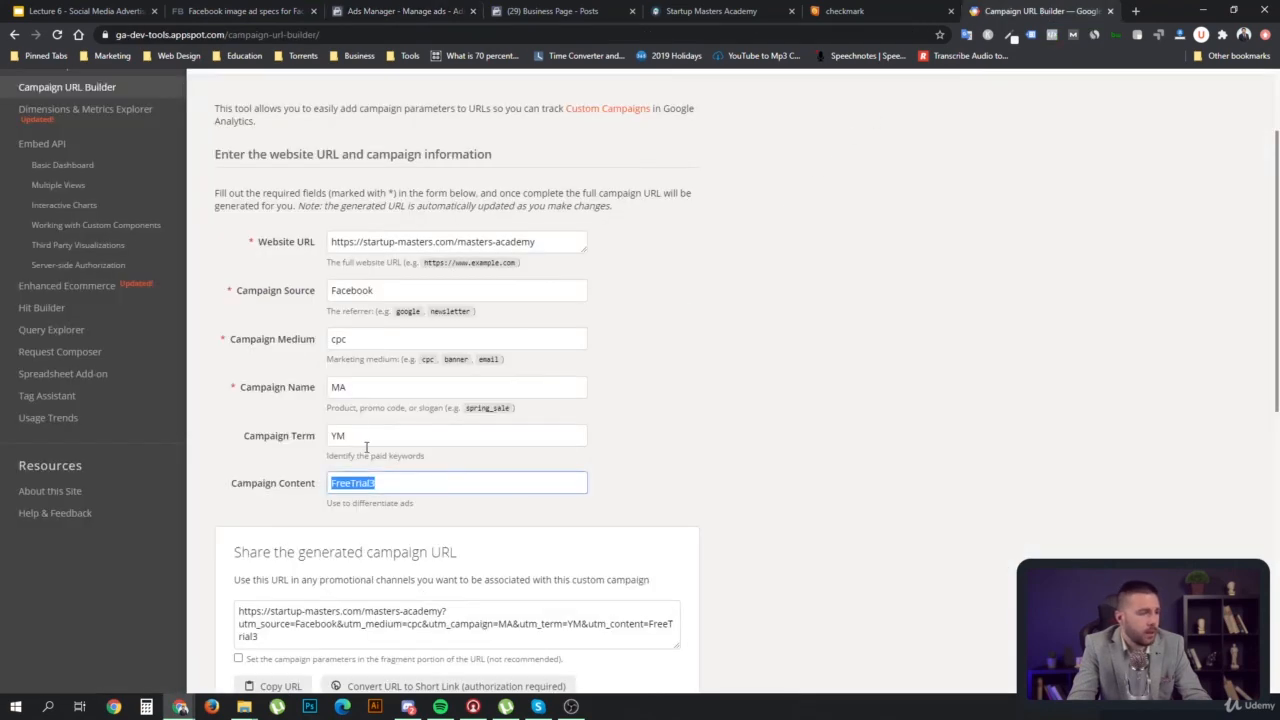
type("FreeTrial")
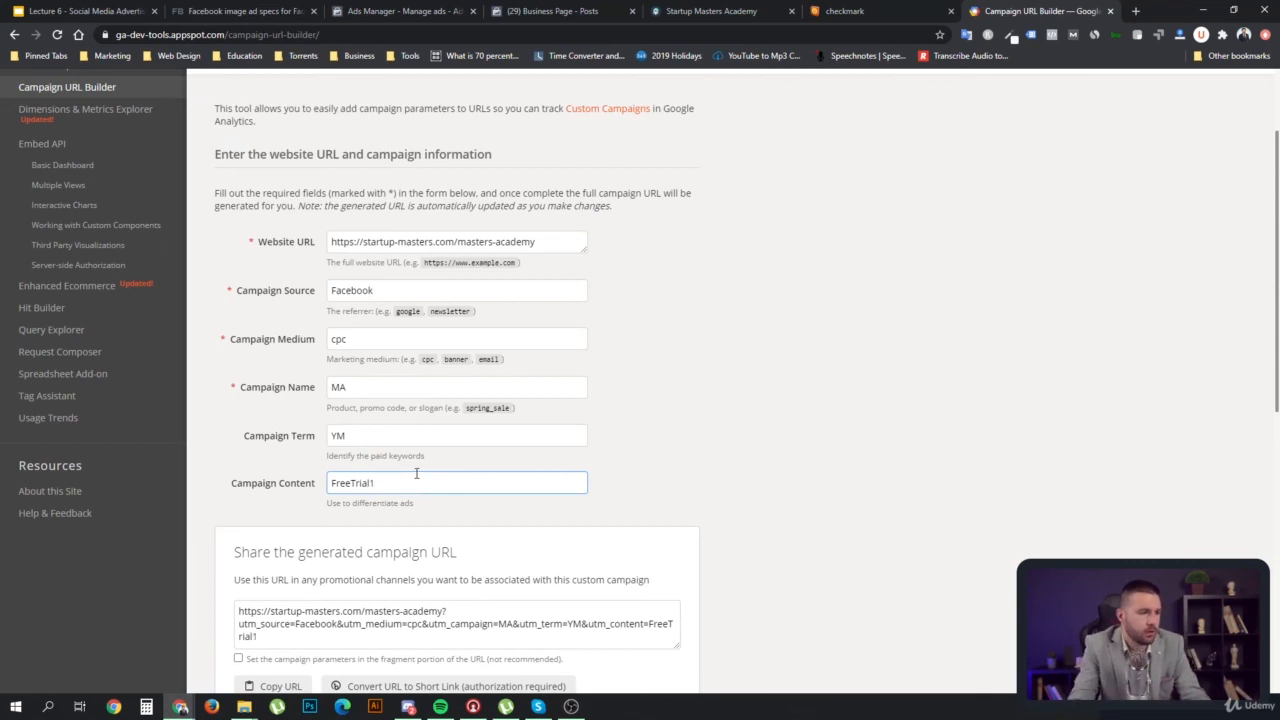
type("1")
Review the Campaign Term, Campaign Content and Campaign Name entries in the URL builder form
left_click(634, 457)
left_click(438, 440)
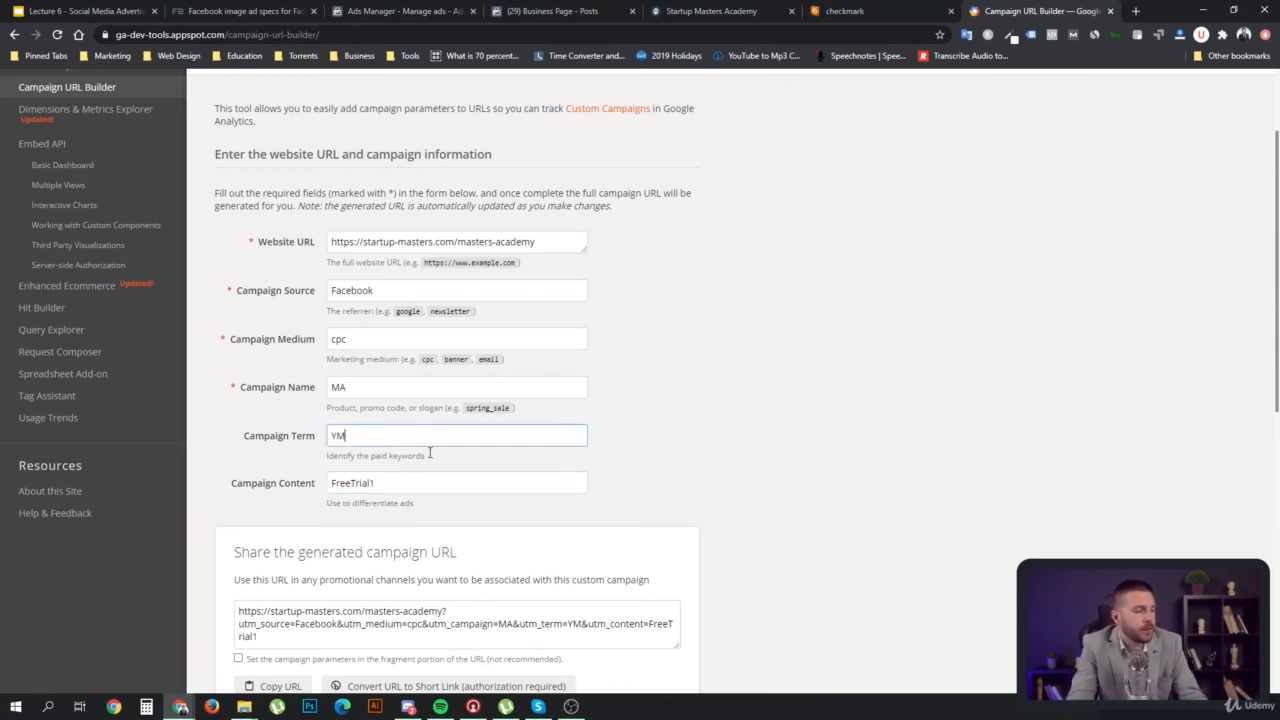
left_click(414, 481)
left_click(397, 438)
left_click(376, 391)
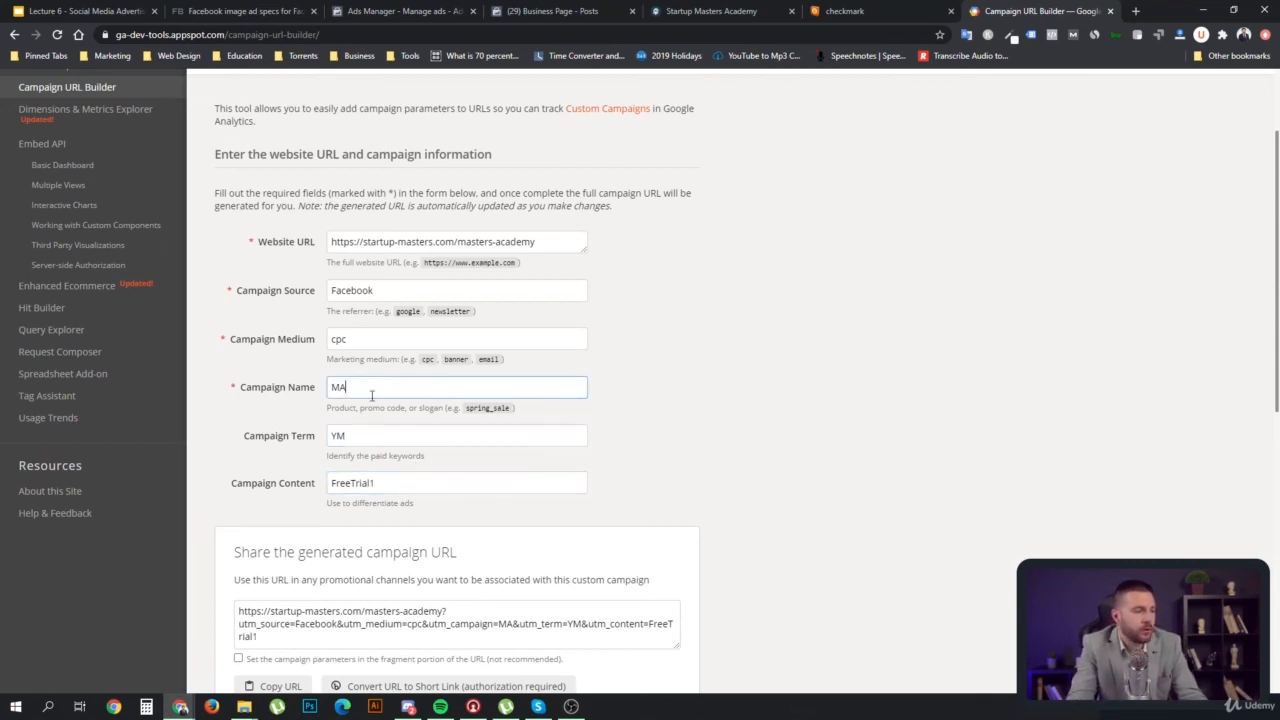
Check the Campaign Term and Campaign Content entries and copy the generated campaign URL from the URL builder
left_click(369, 435)
left_click(455, 483)
scroll(373, 517, "down", 2)
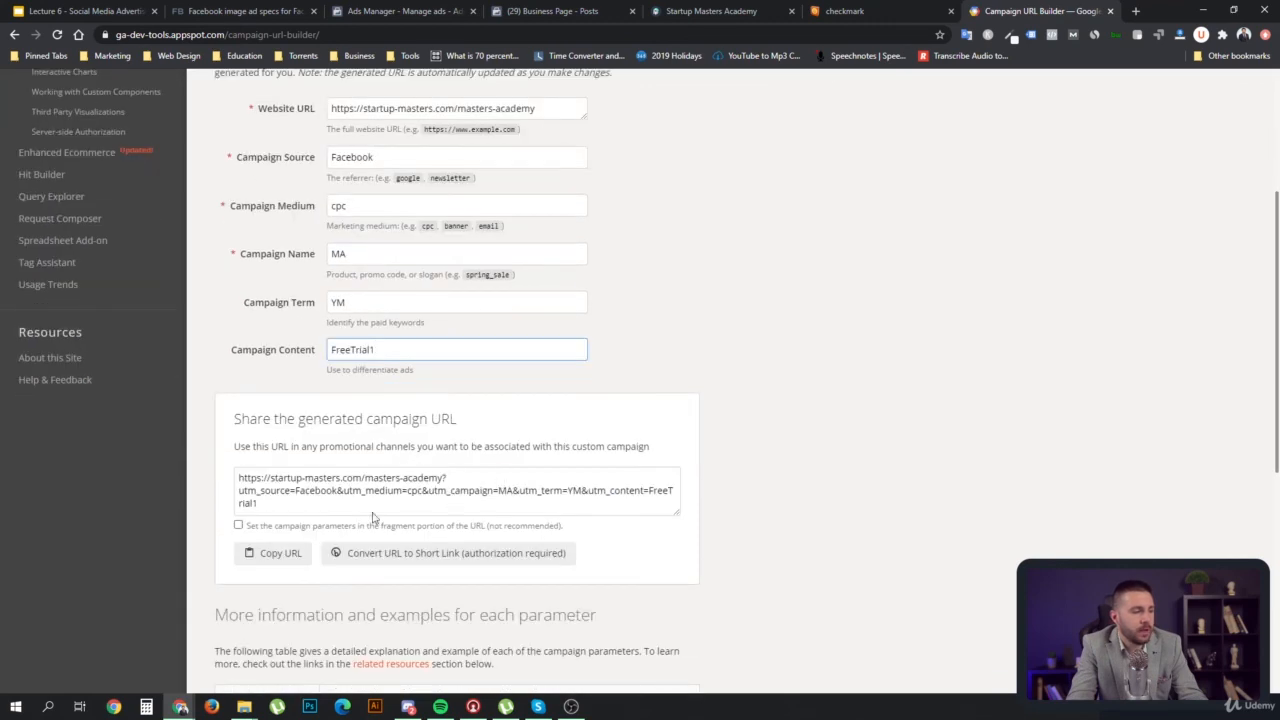
left_click(362, 299)
left_click(389, 351)
left_click(309, 490)
key("ctrl+a")
key("ctrl+c")
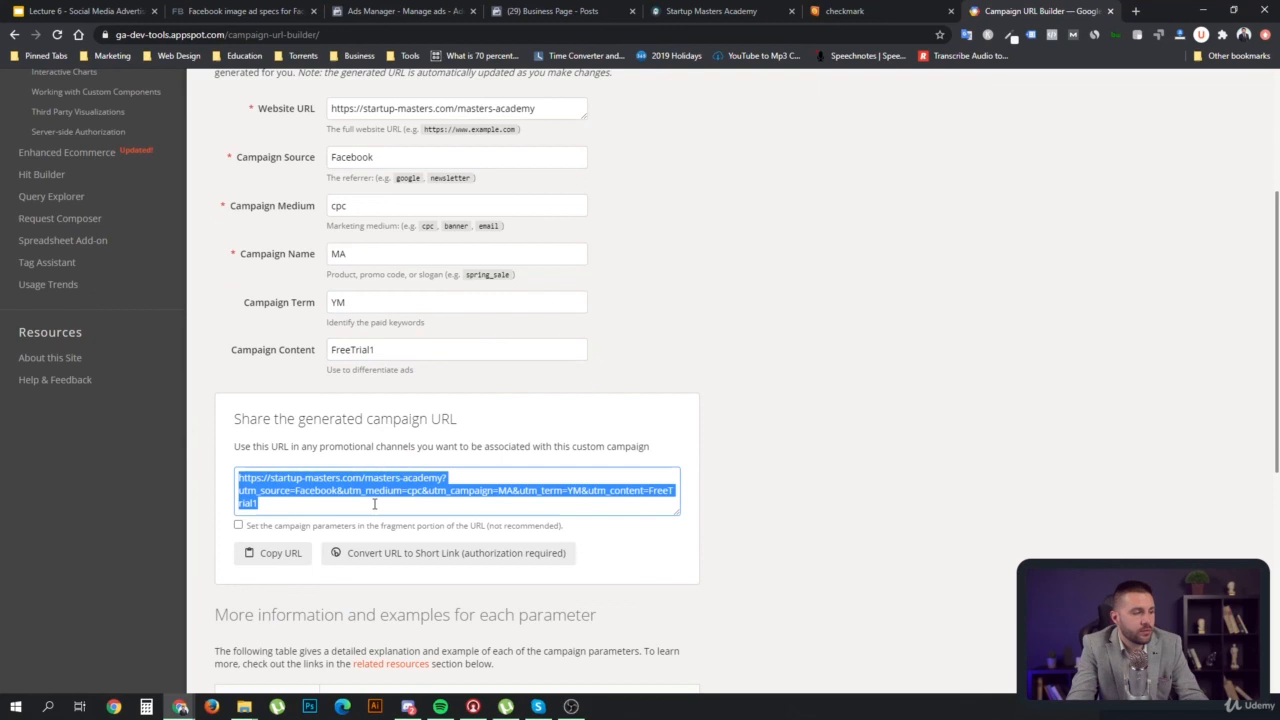
left_click(268, 555)
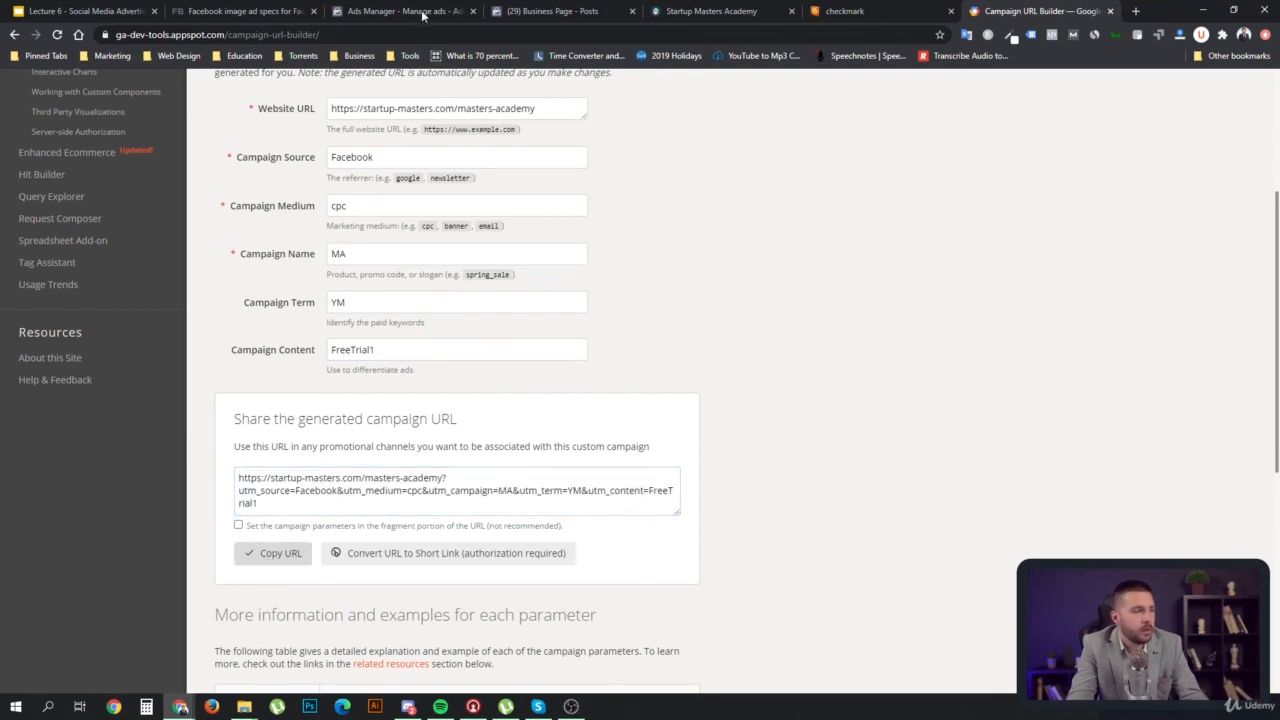
left_click(410, 11)
scroll(660, 515, "down", 3)
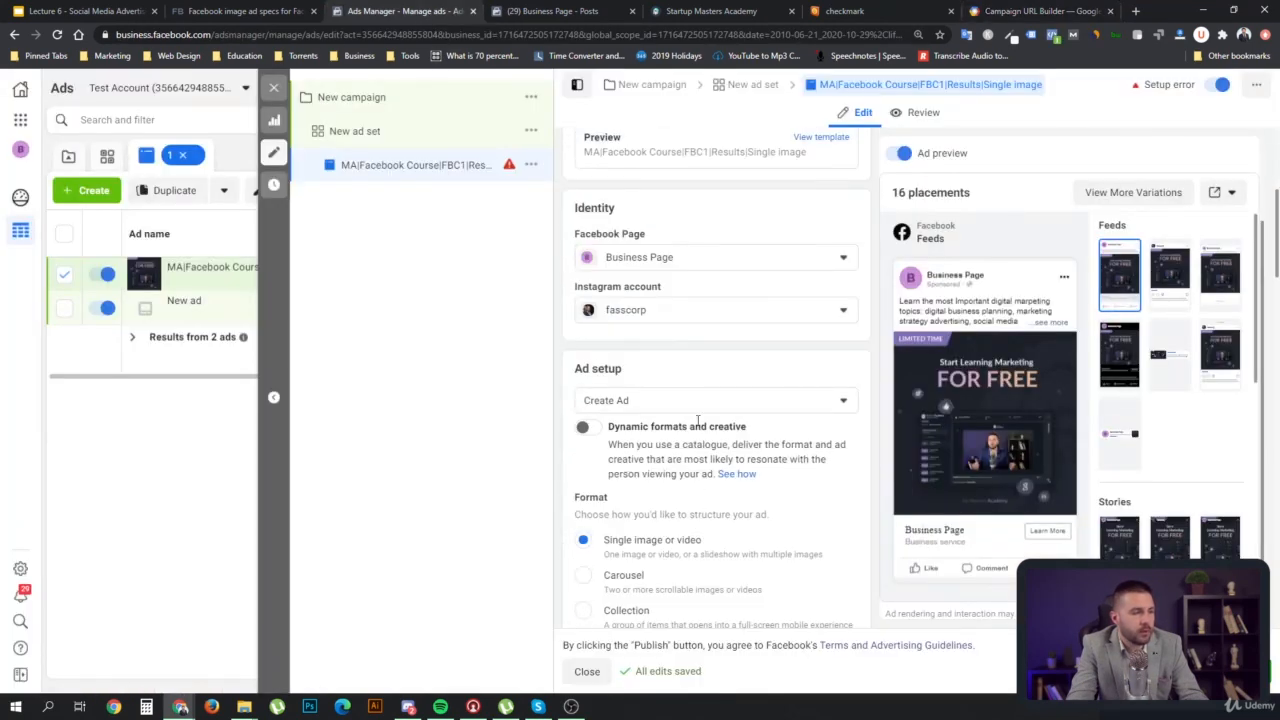
scroll(700, 420, "down", 12)
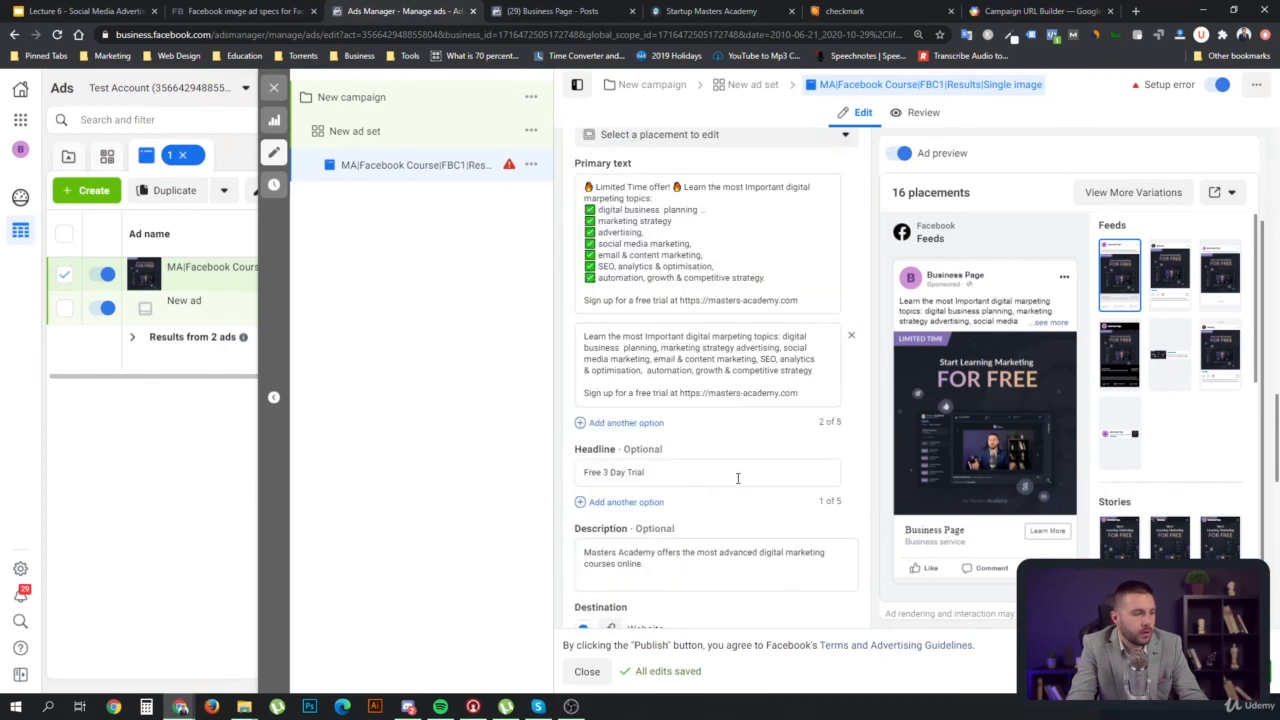
scroll(738, 478, "down", 4)
left_click(658, 243)
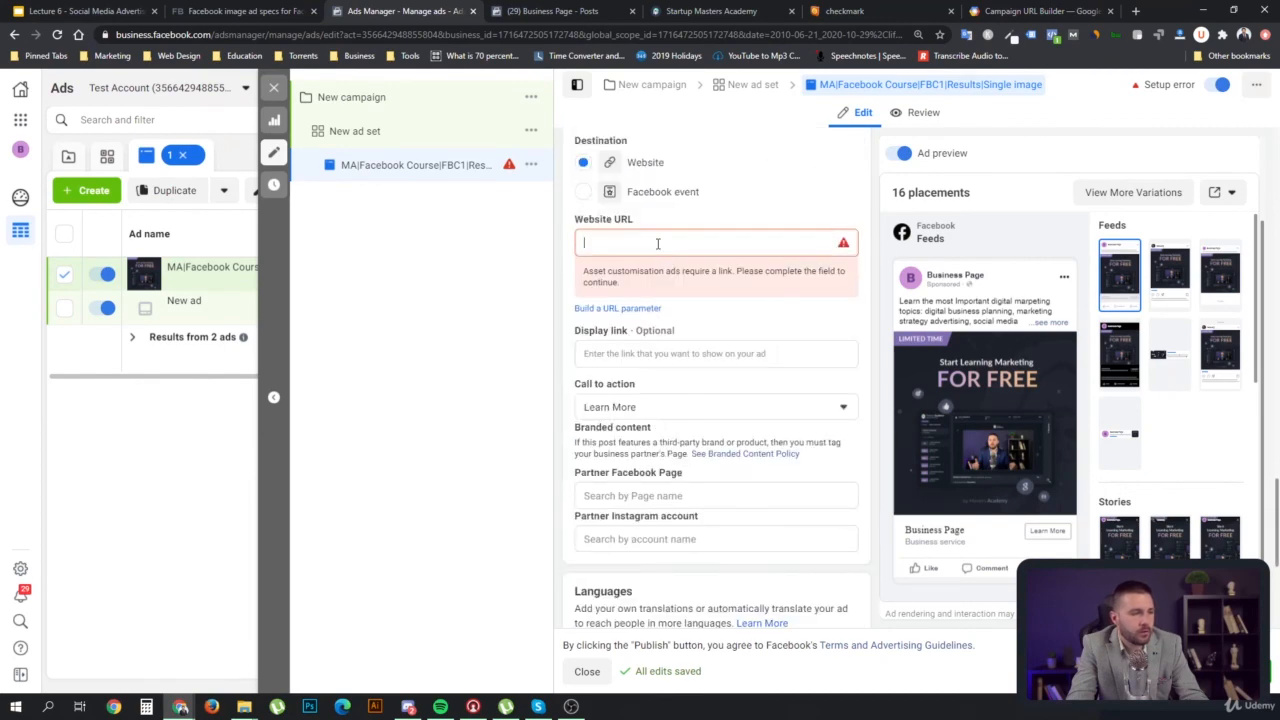
key("ctrl+v")
left_click(791, 218)
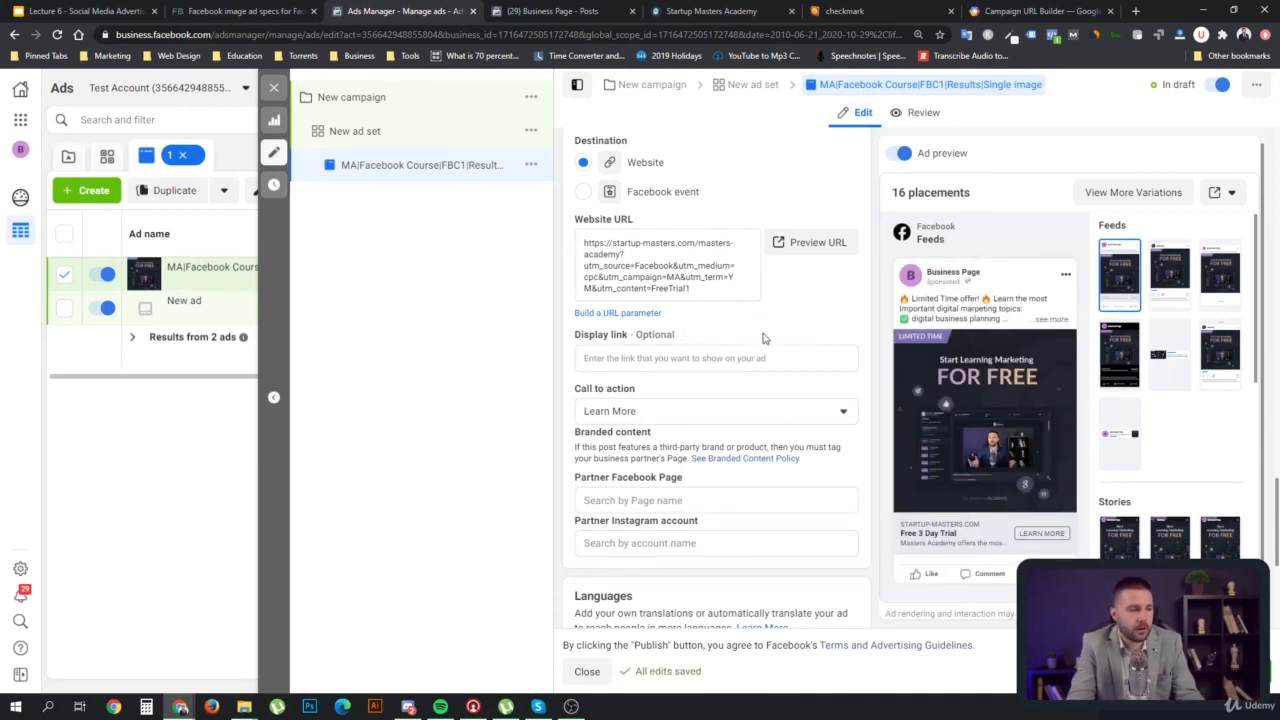
scroll(780, 325, "up", 2)
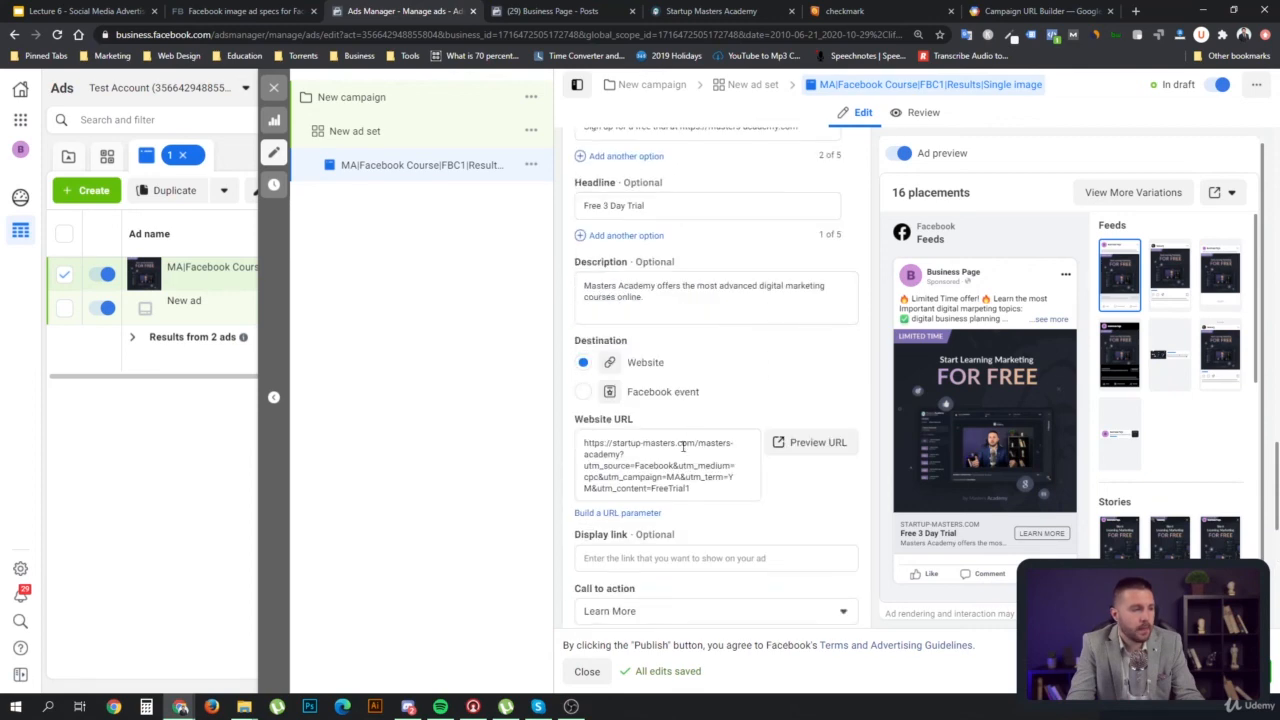
left_click_drag(620, 453, 565, 445)
key("ctrl+c")
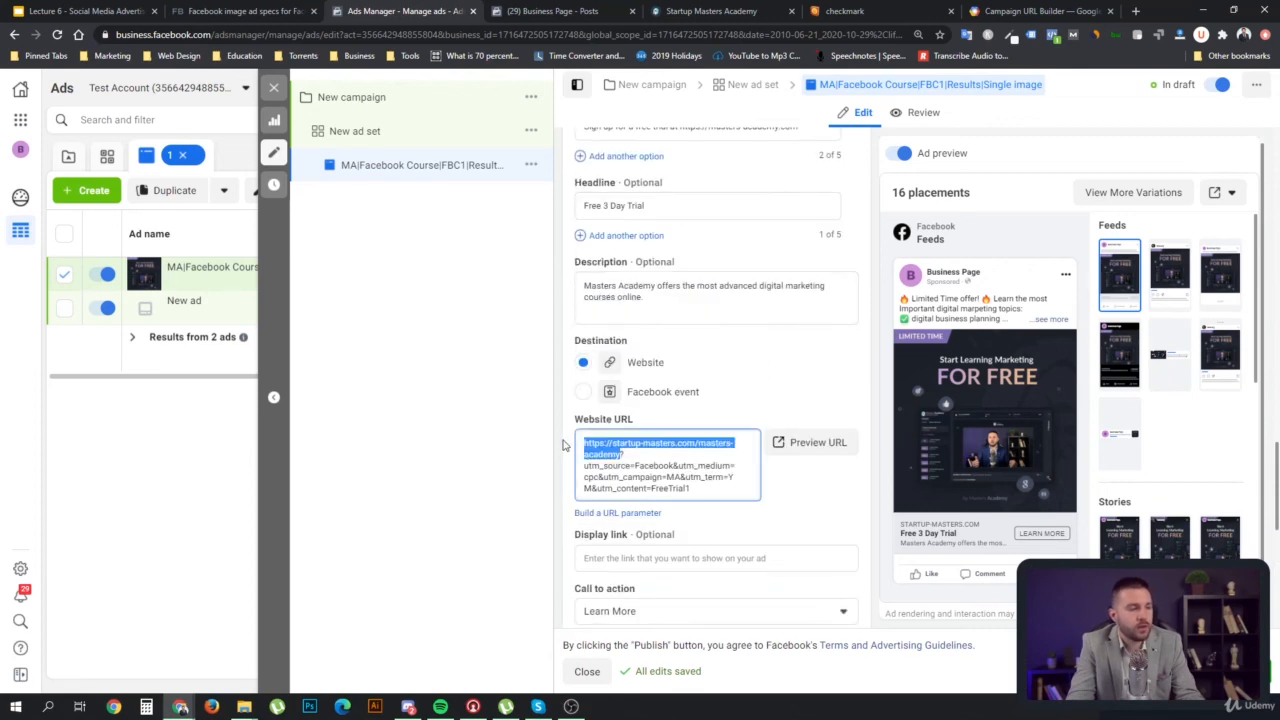
scroll(740, 316, "up", 4)
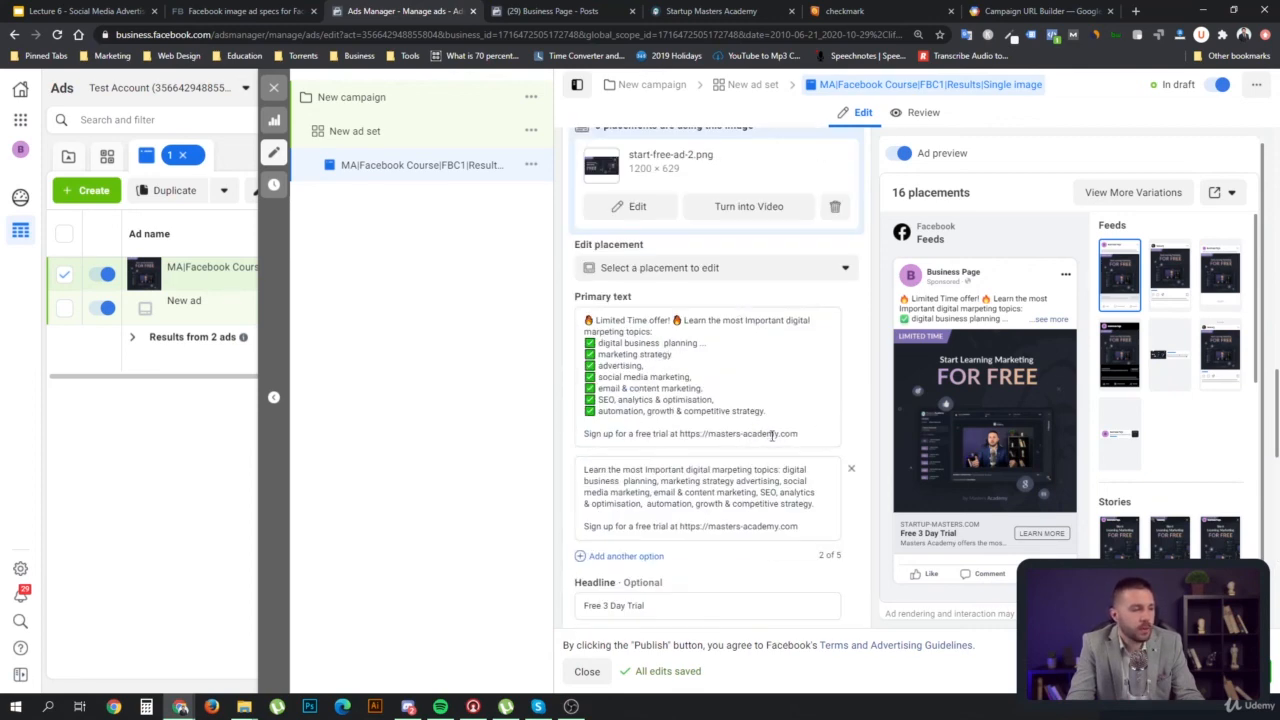
left_click_drag(802, 431, 700, 434)
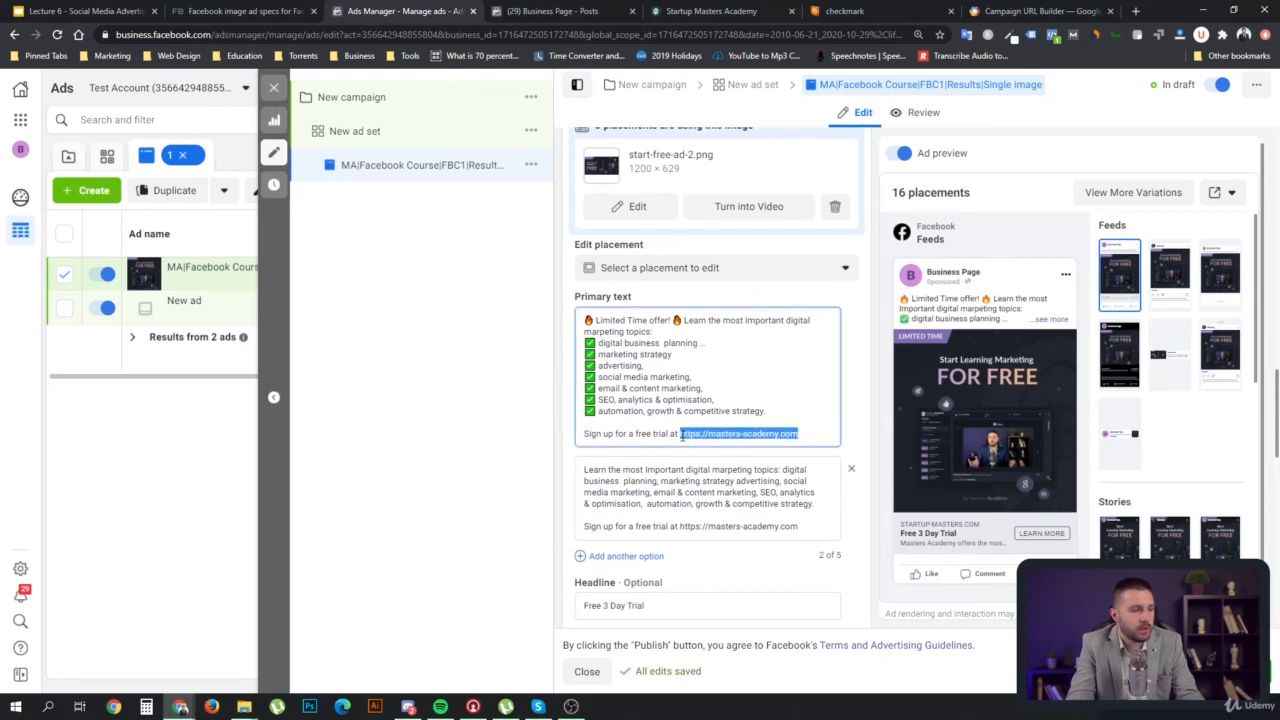
key("ctrl+v")
left_click_drag(805, 543, 681, 539)
key("ctrl+v")
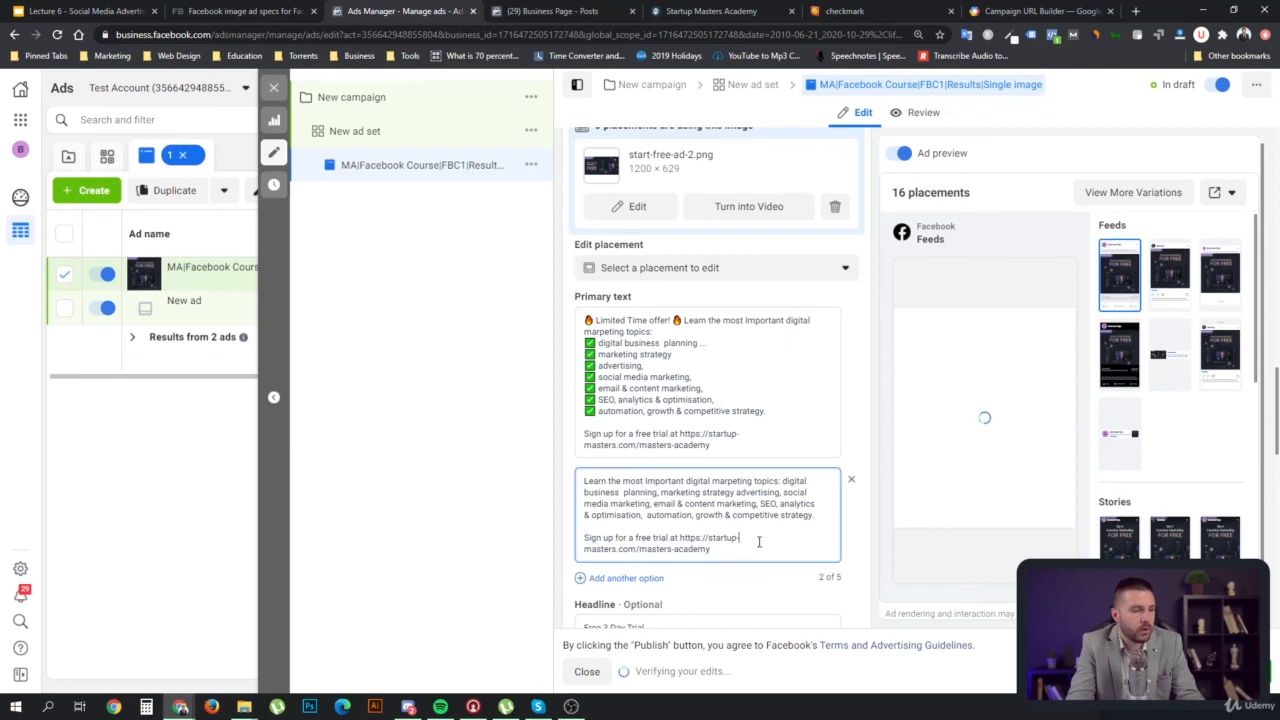
scroll(759, 545, "down", 5)
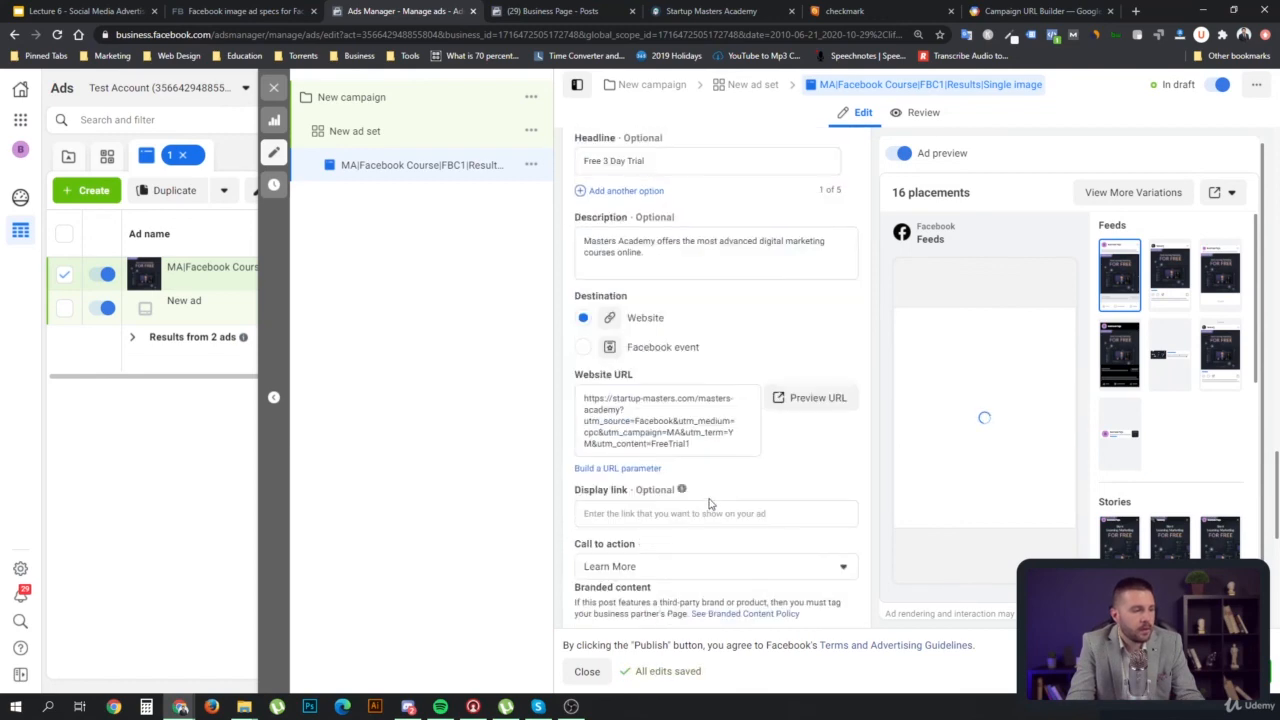
left_click(657, 516)
scroll(780, 510, "down", 1)
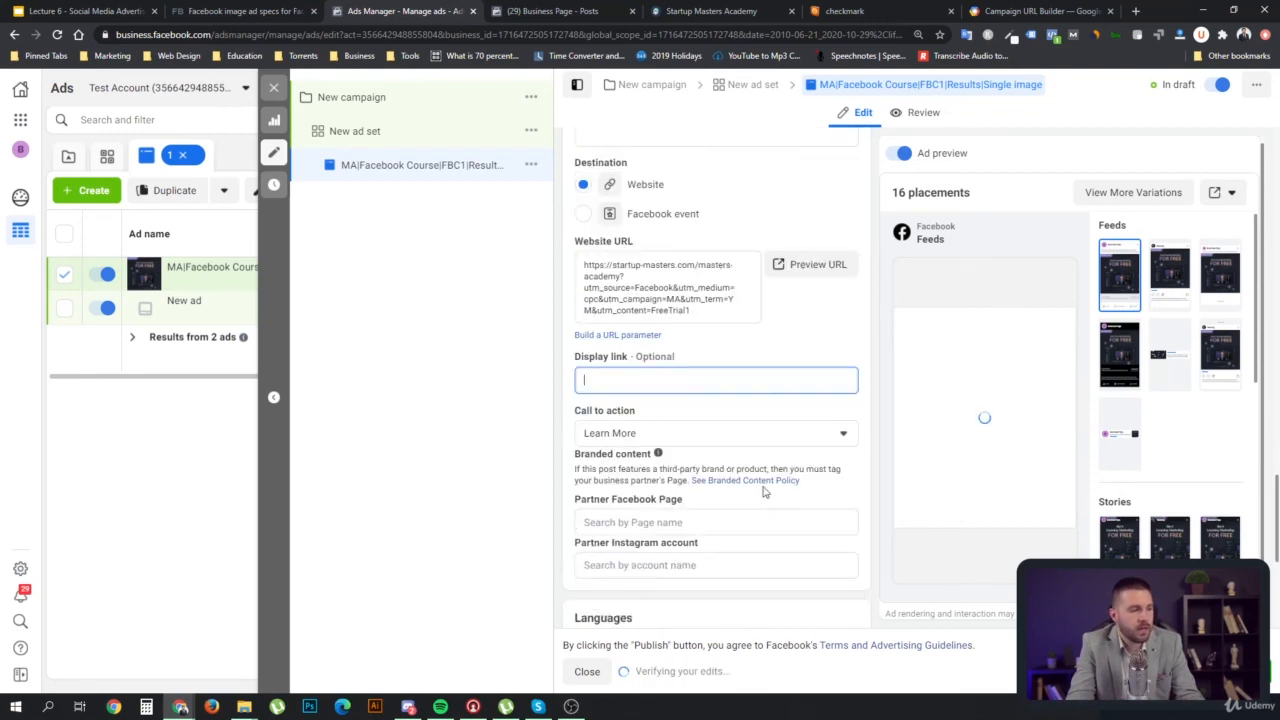
key("ctrl+v")
Look through the call-to-action options and set the ad's call to action to Sign Up
left_click(786, 430)
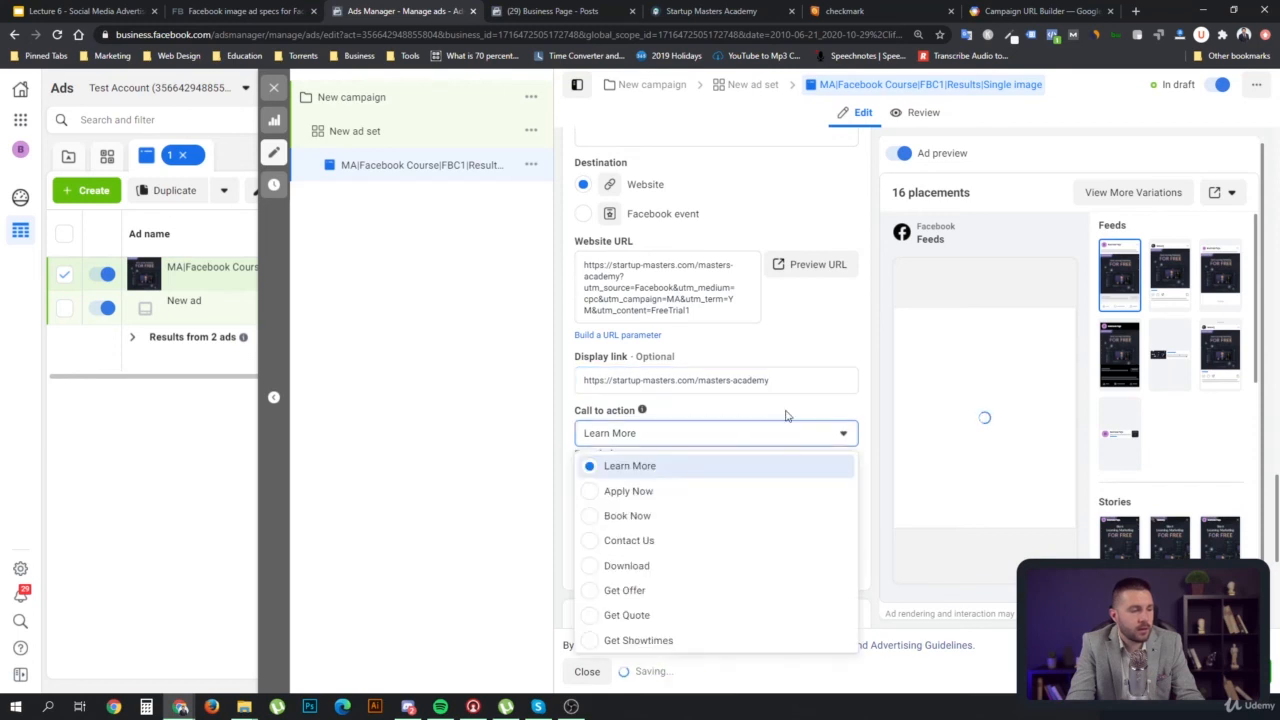
left_click(803, 336)
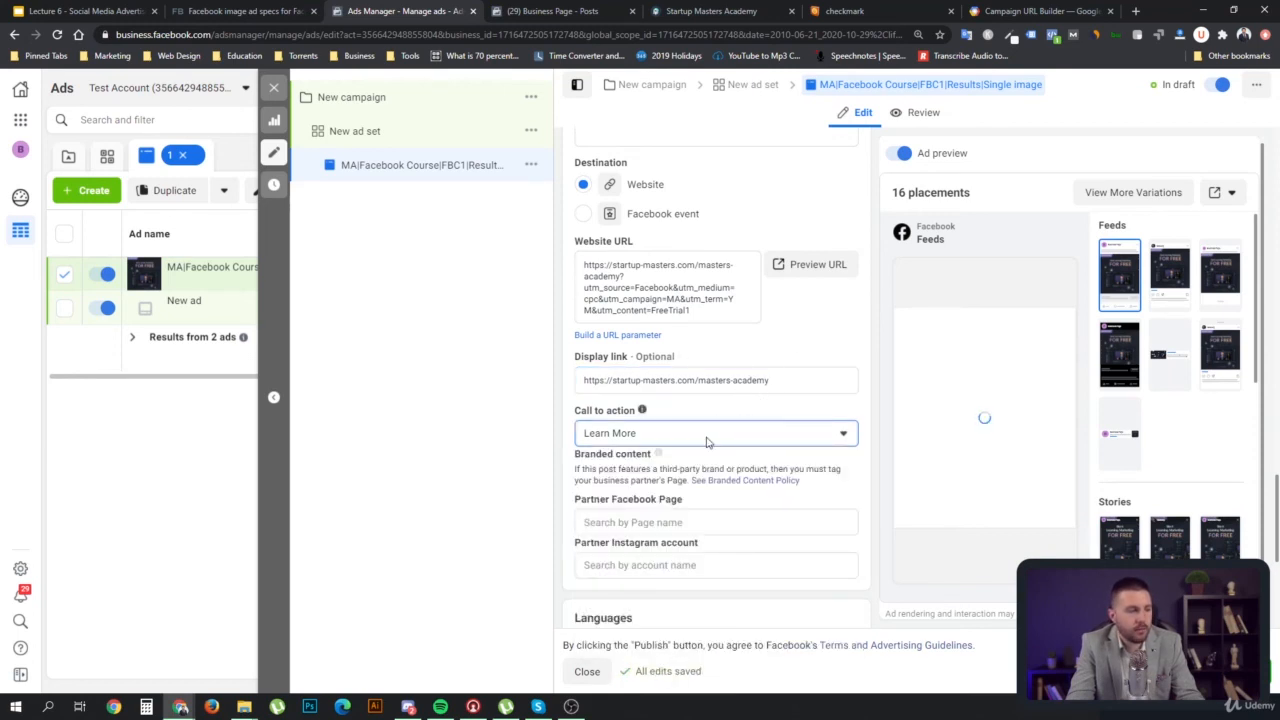
left_click(706, 436)
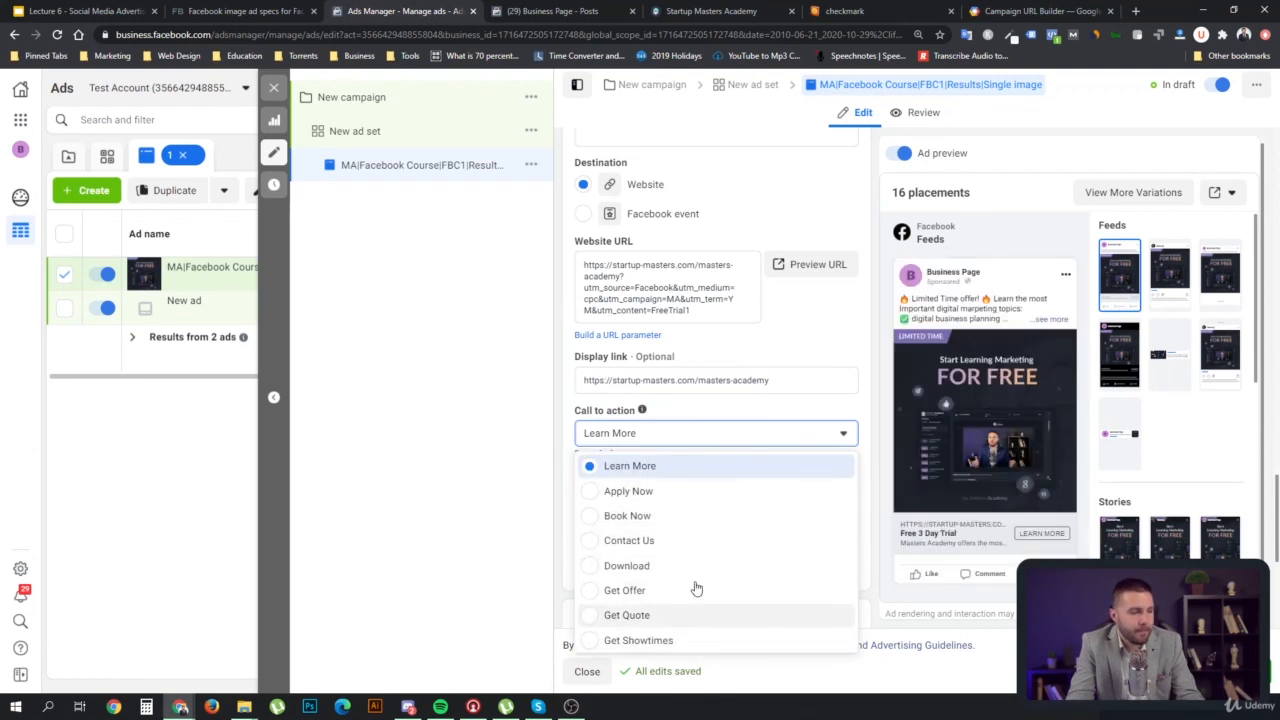
scroll(714, 600, "down", 3)
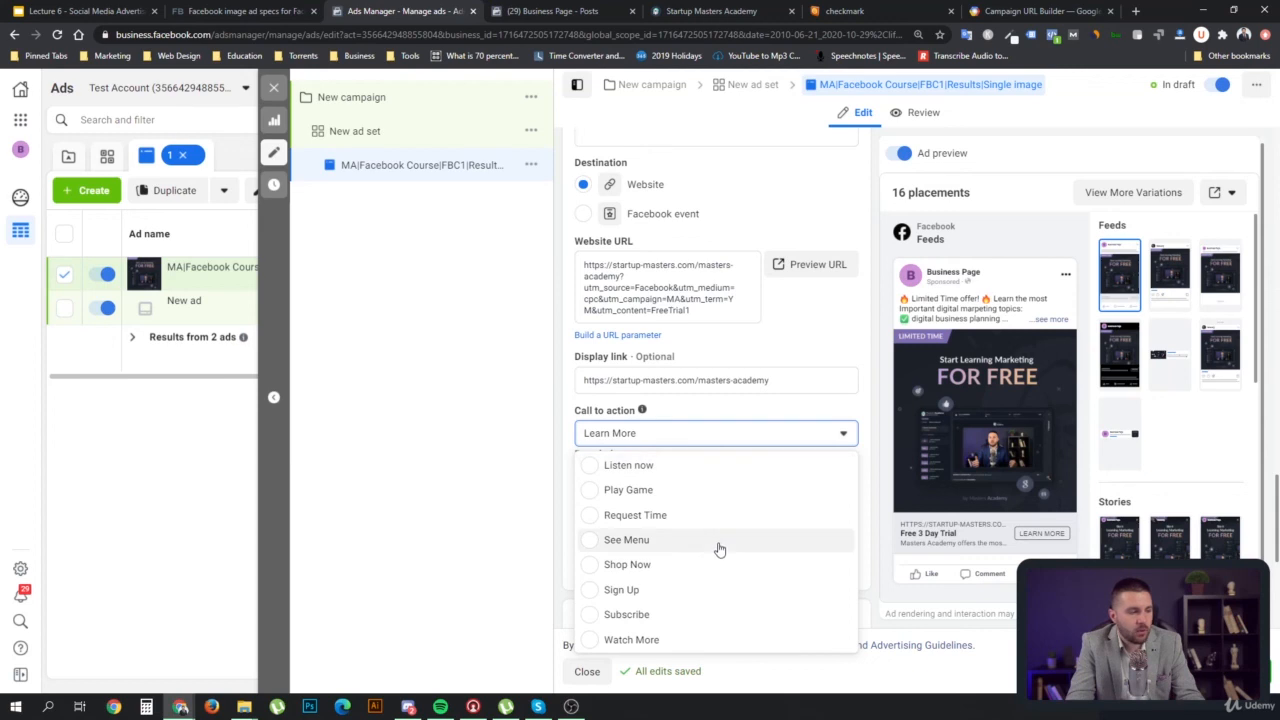
scroll(718, 555, "down", 1)
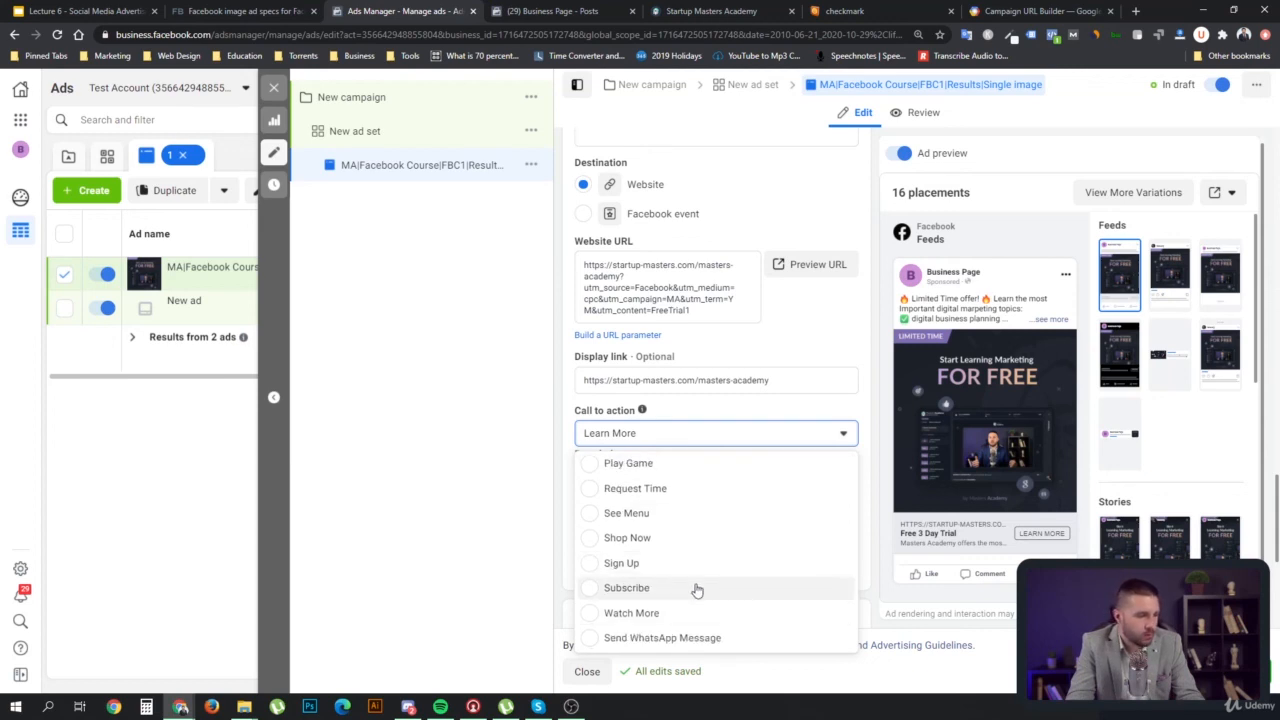
scroll(692, 580, "up", 3)
scroll(685, 595, "down", 3)
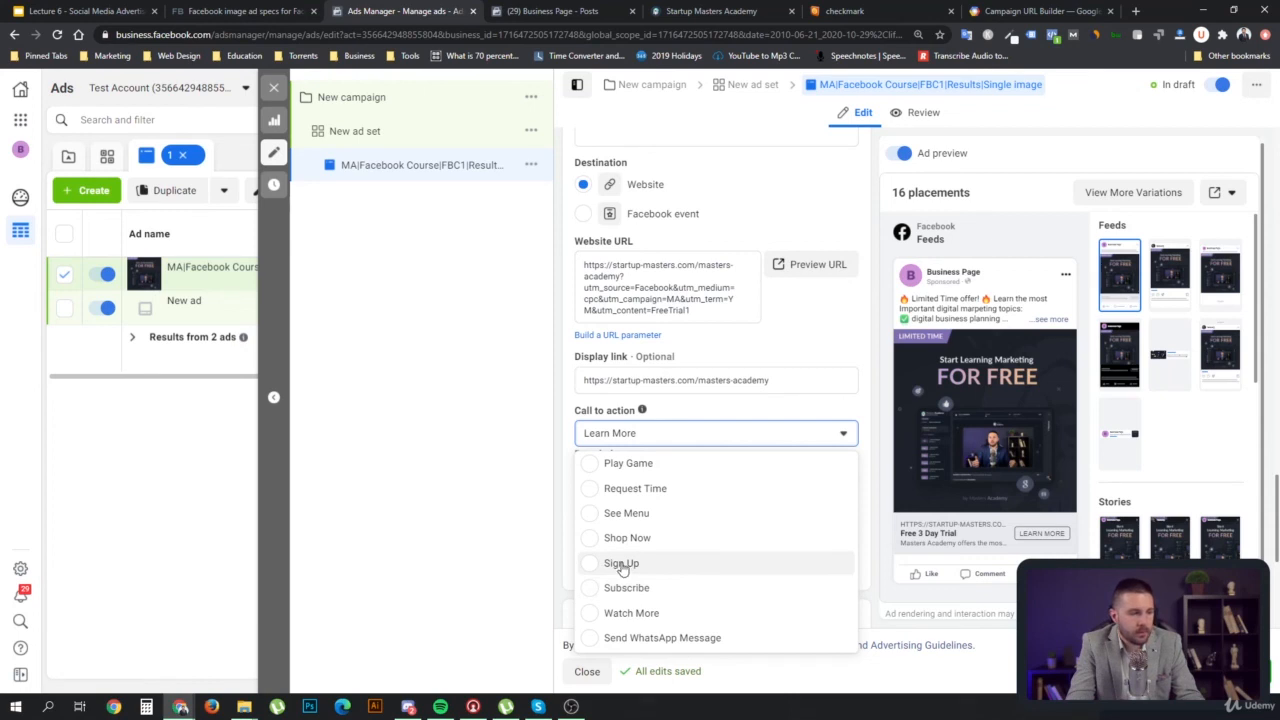
left_click(622, 564)
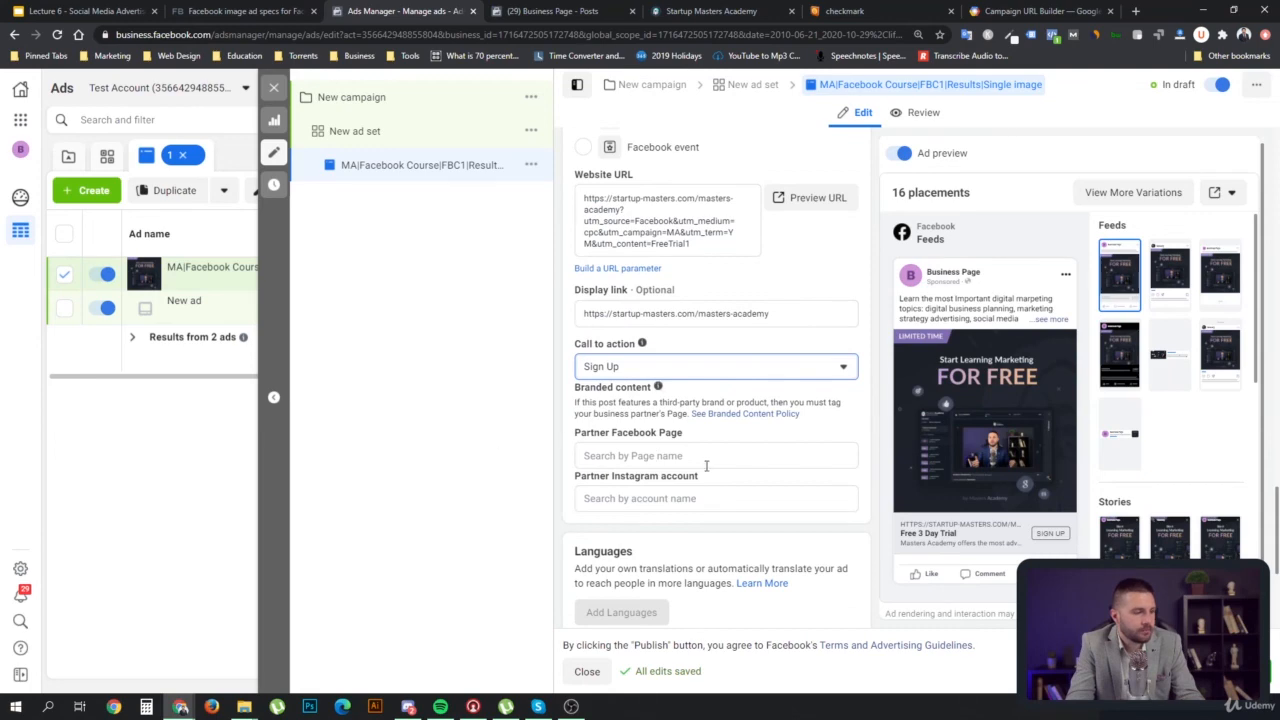
Review the ad's tracking, media and naming settings, and close the ad editor without publishing the draft items
scroll(665, 519, "down", 3)
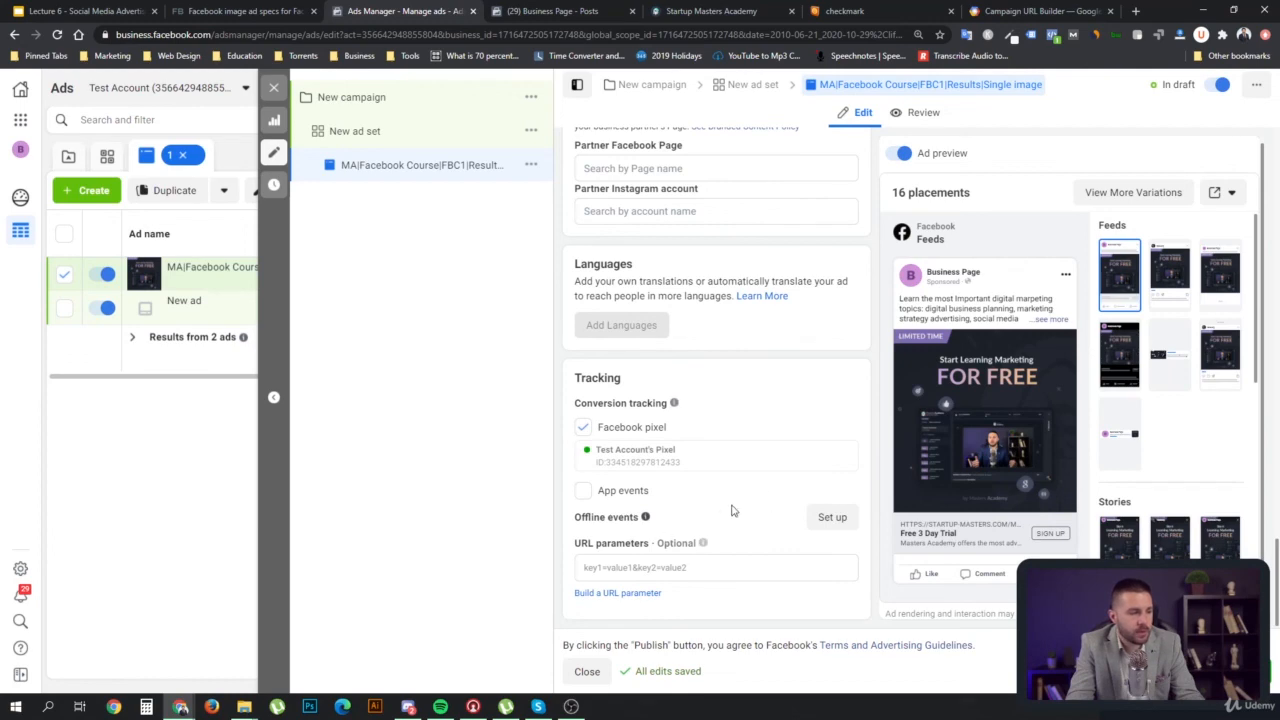
scroll(760, 489, "up", 10)
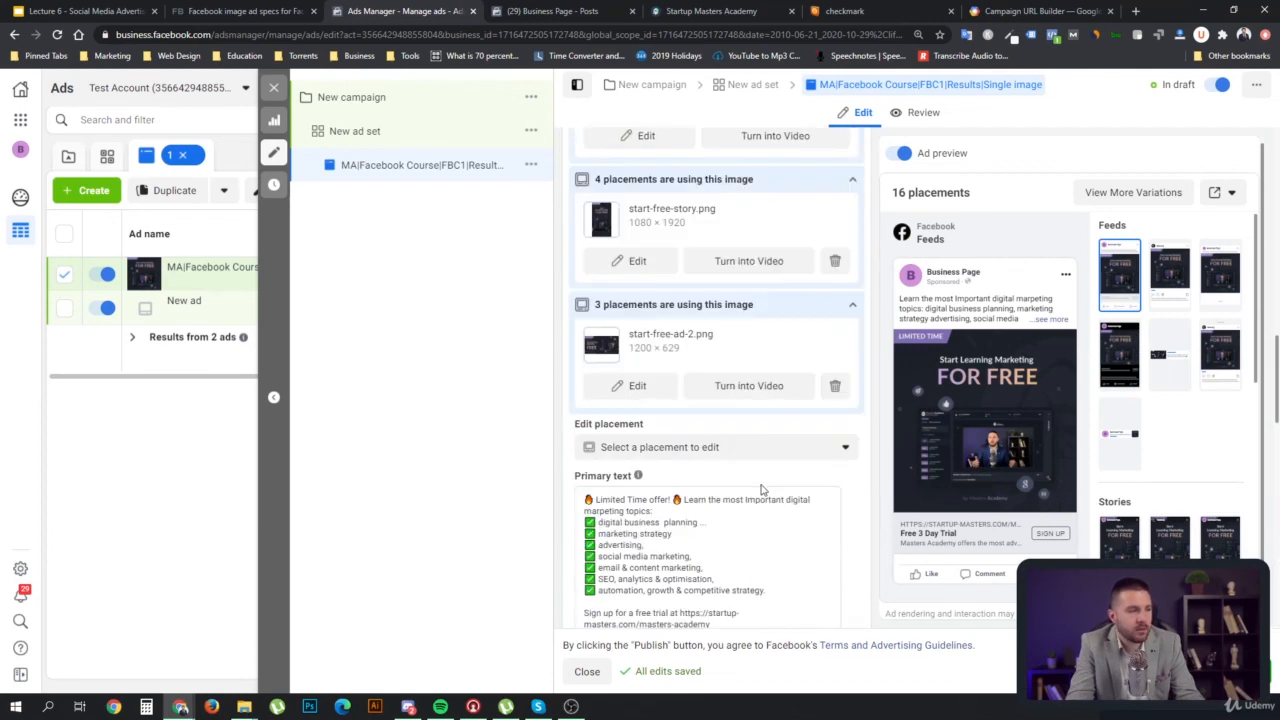
scroll(765, 493, "up", 5)
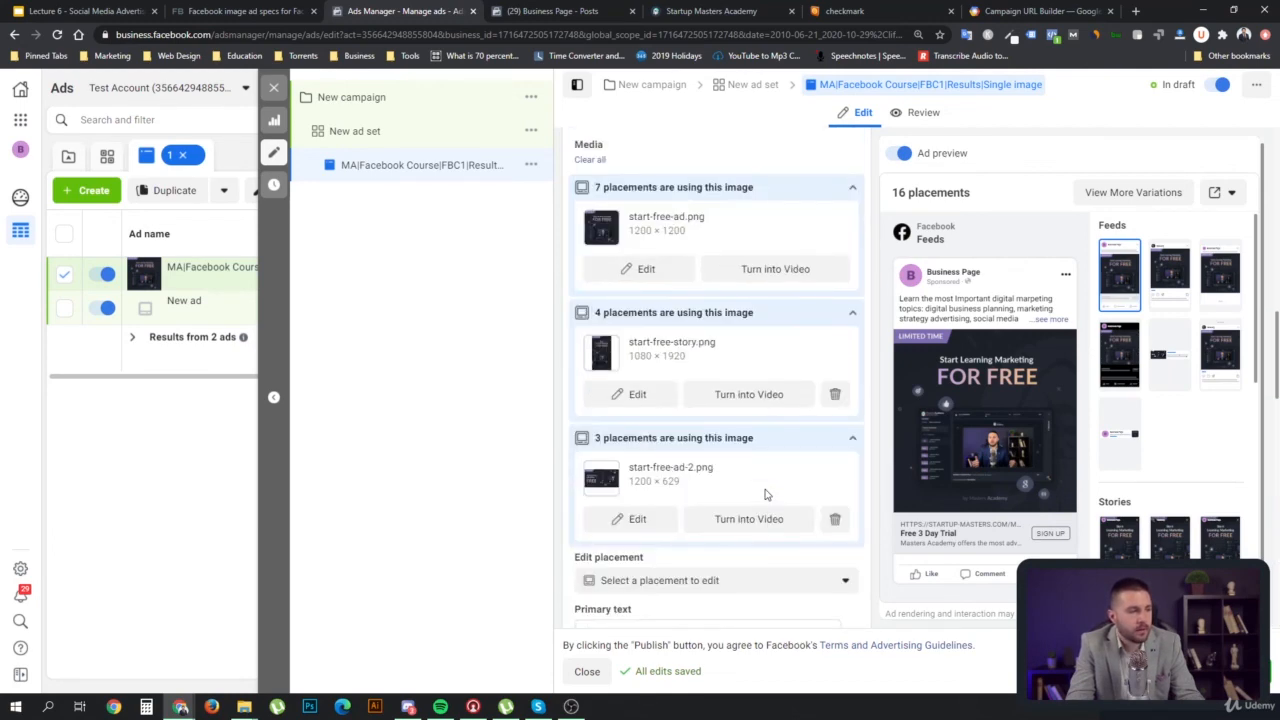
scroll(765, 493, "down", 3)
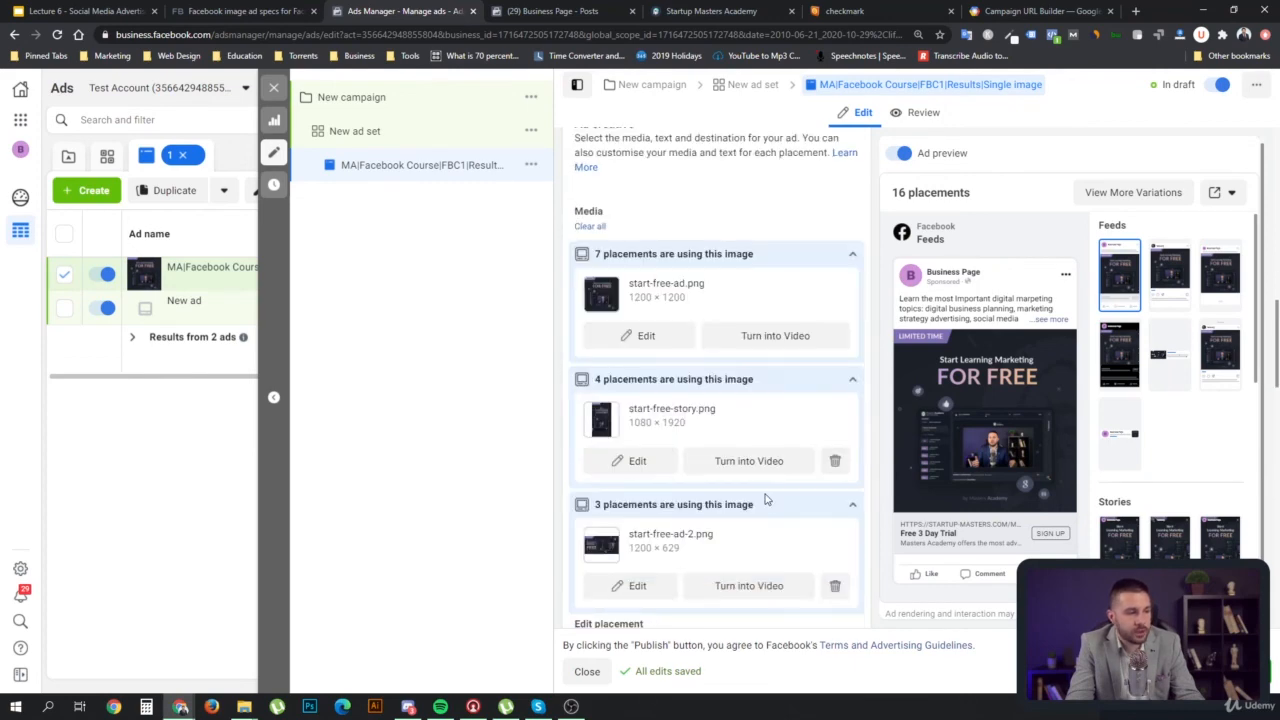
scroll(765, 493, "up", 6)
scroll(765, 493, "up", 3)
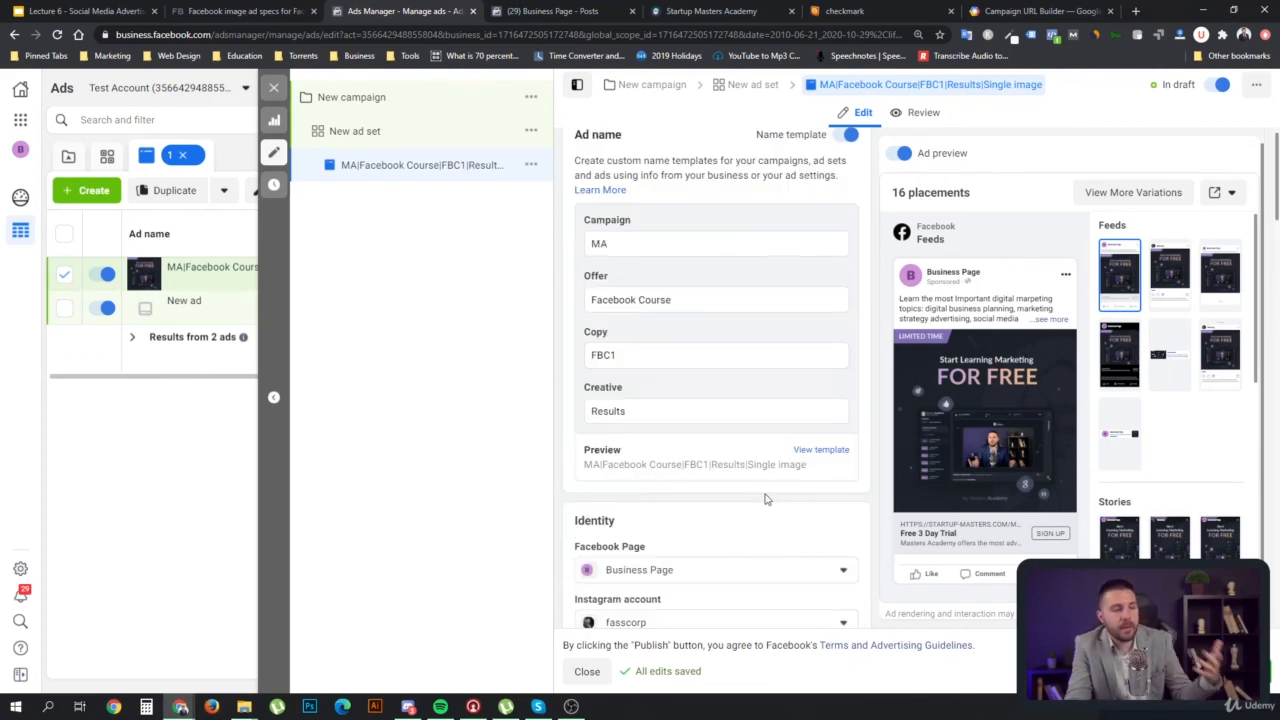
scroll(757, 505, "up", 1)
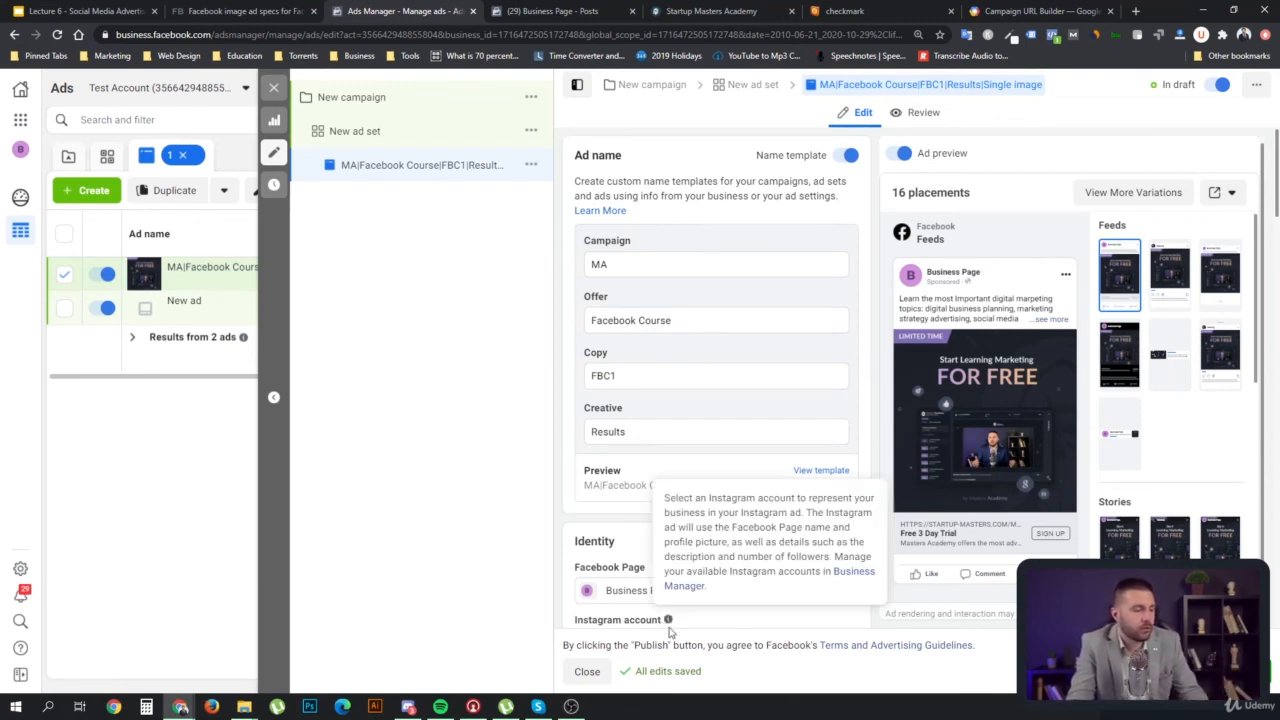
left_click(587, 671)
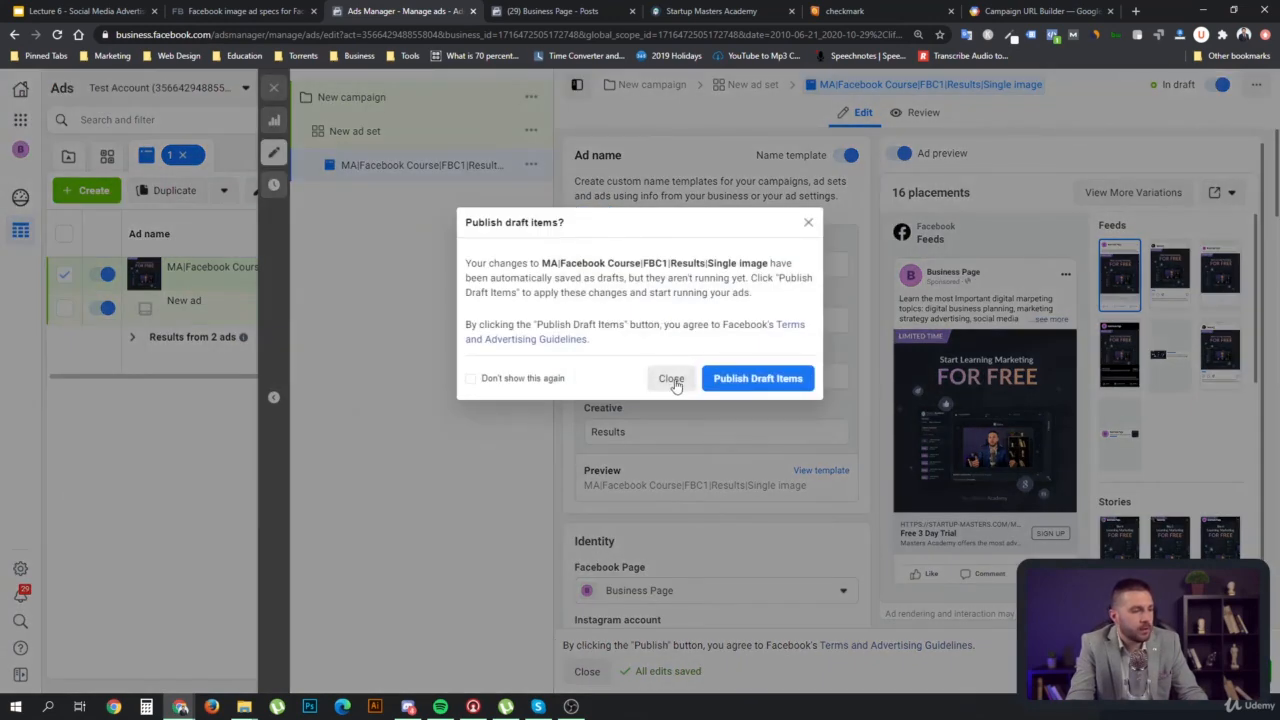
left_click(671, 380)
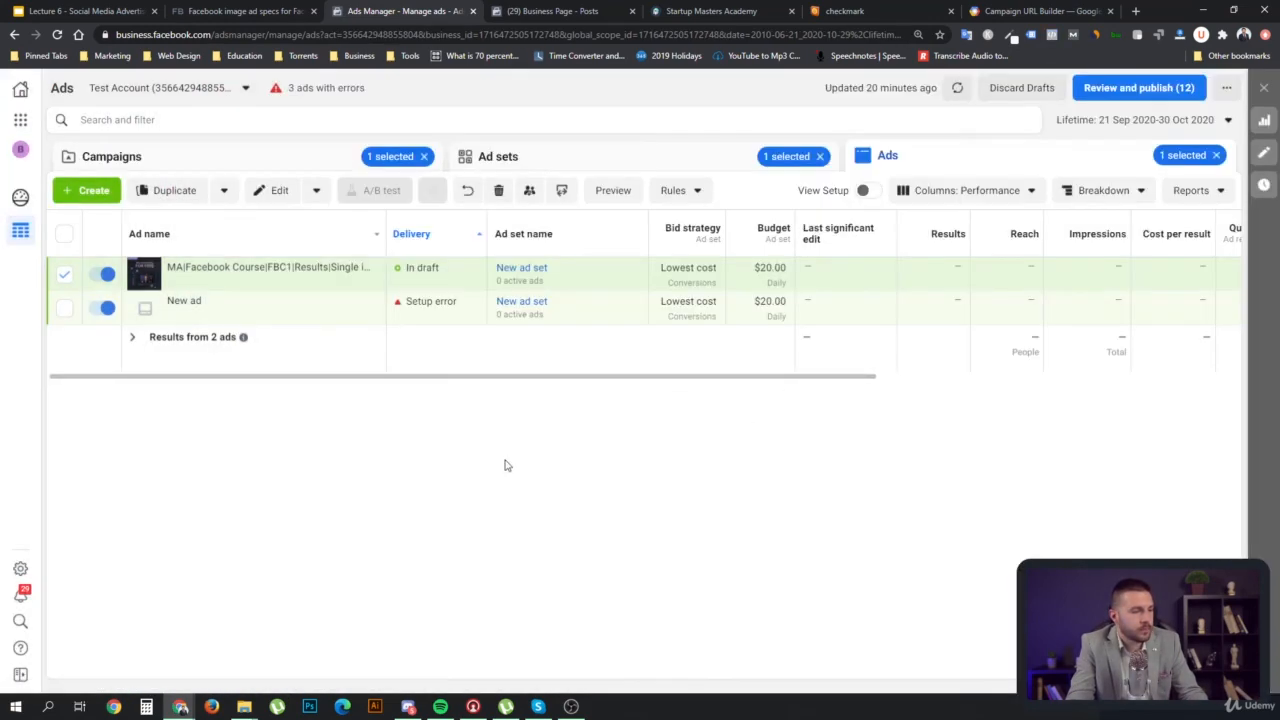